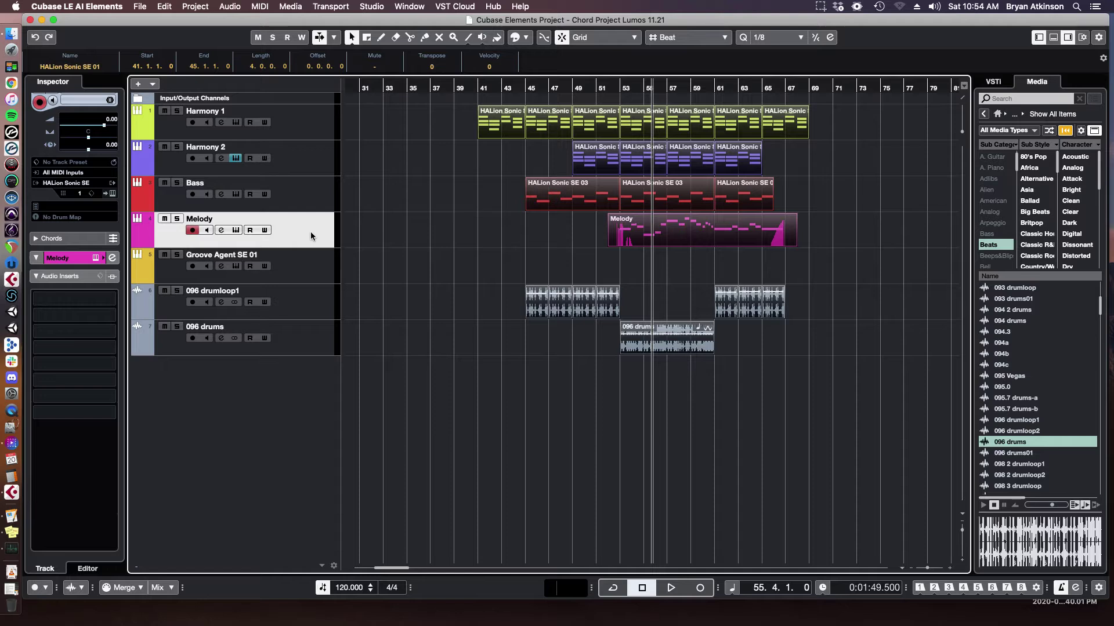
# Step: Play the finished arrangement from just before bar 41 through to its end and stop playback
pyautogui.click(476, 88)
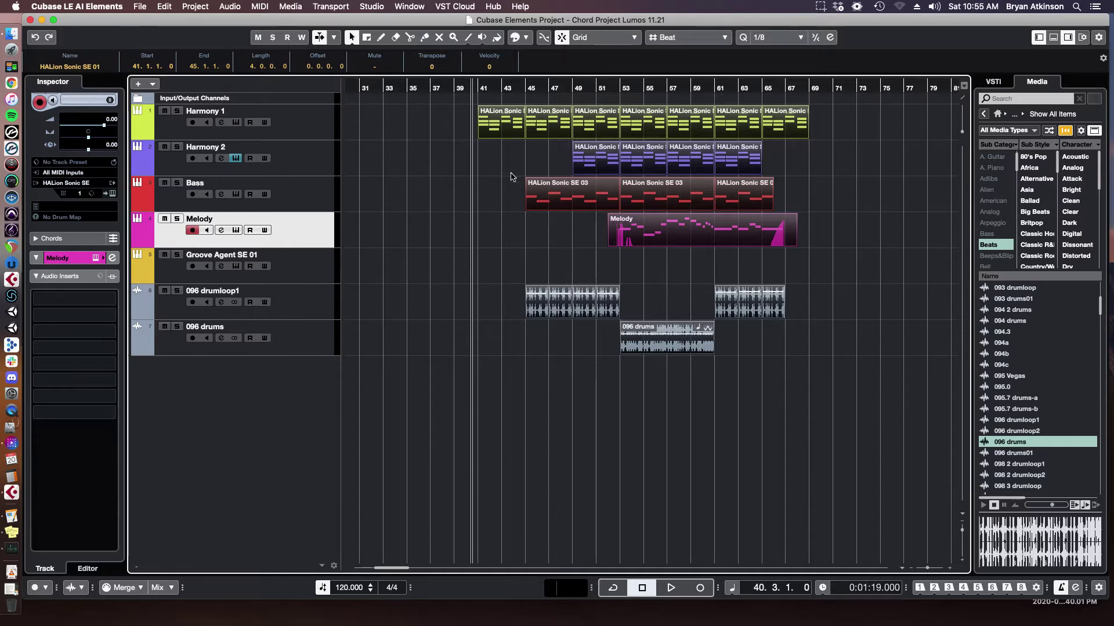
pyautogui.press('space')
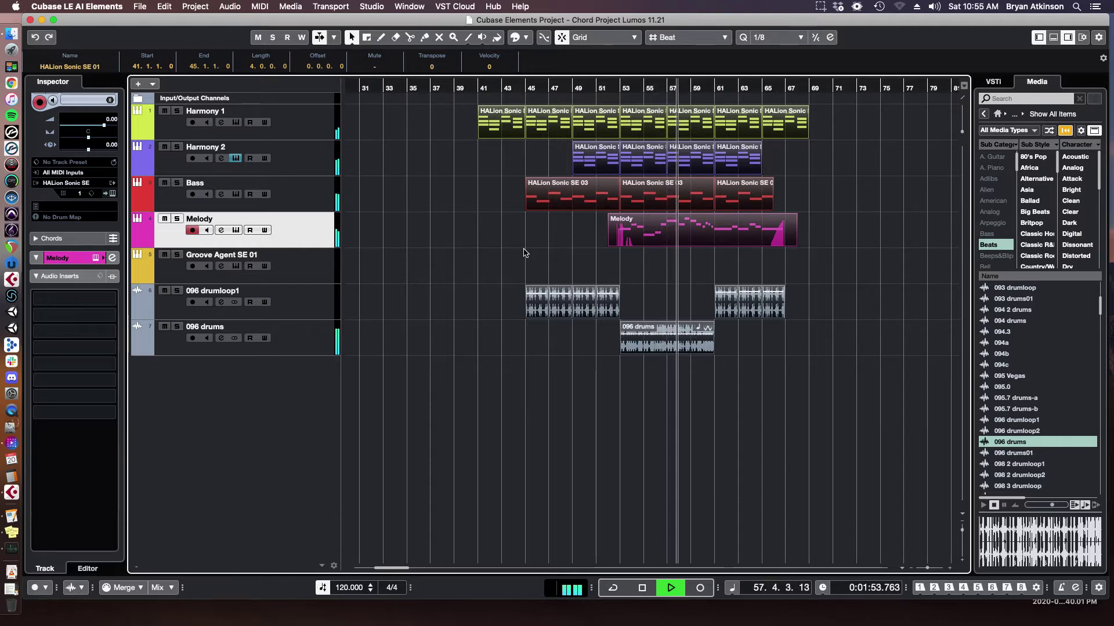
pyautogui.press('h')
pyautogui.press('h')
pyautogui.press('h')
pyautogui.press('h')
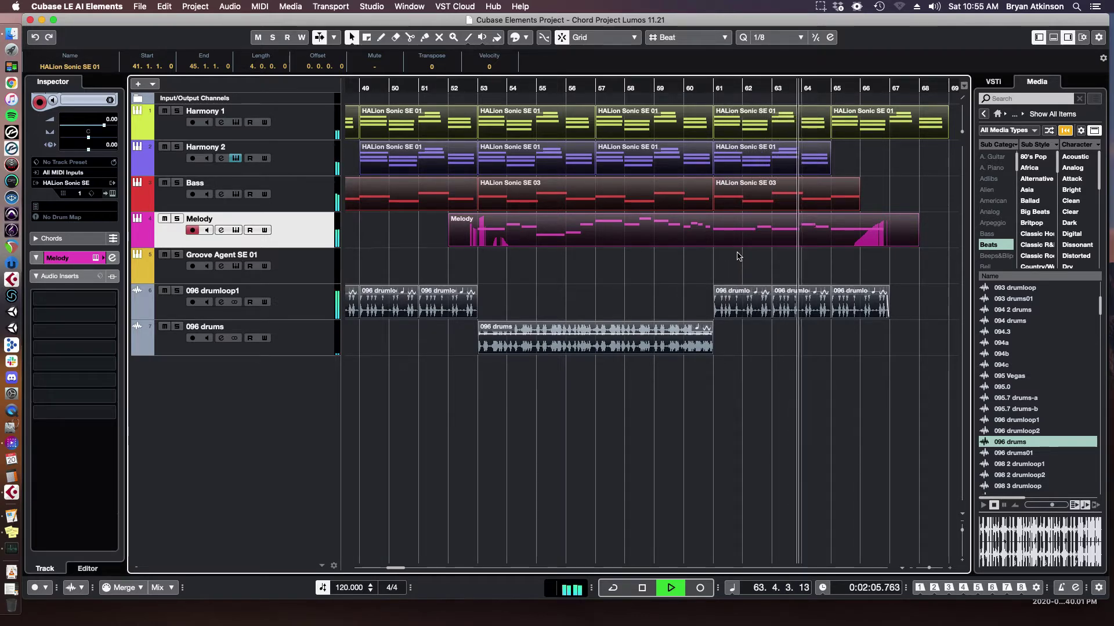
pyautogui.press('g')
pyautogui.press('g')
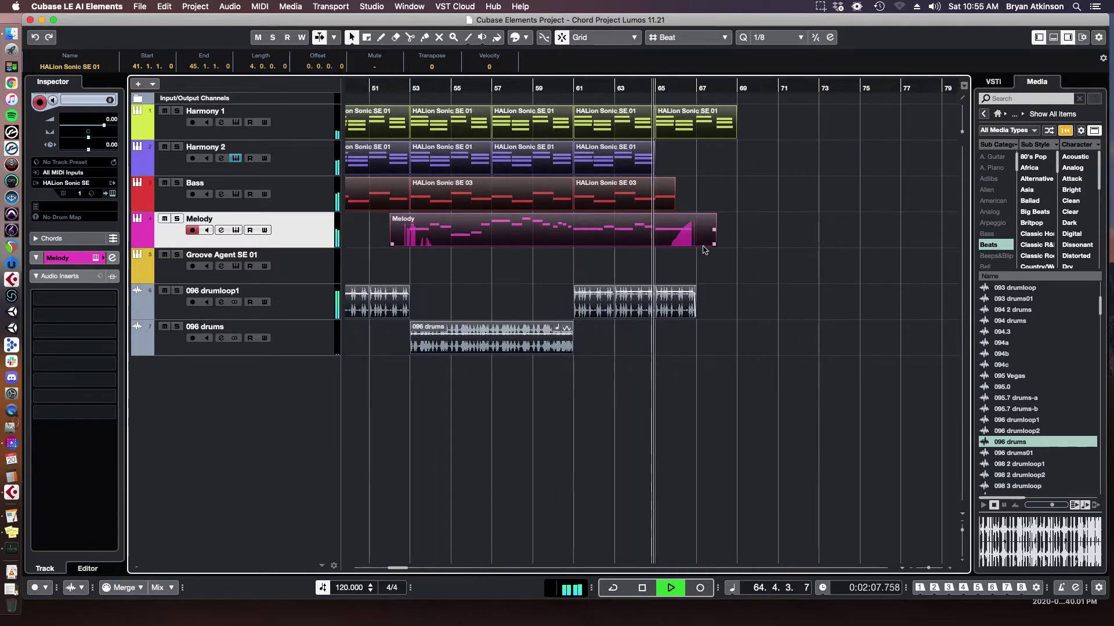
pyautogui.press('g')
pyautogui.press('g')
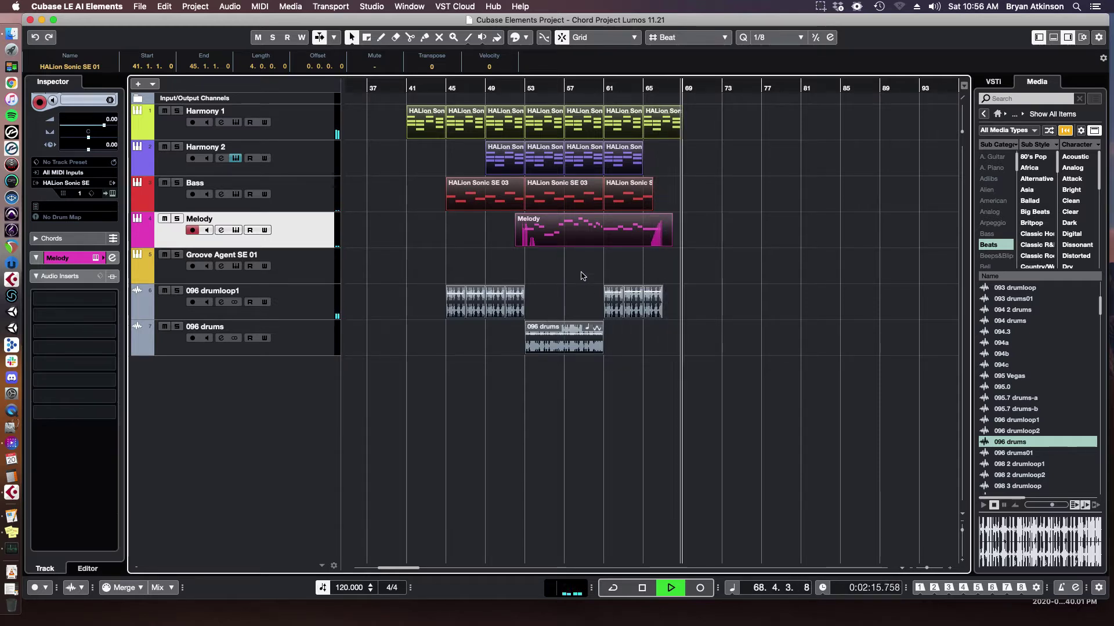
pyautogui.press('space')
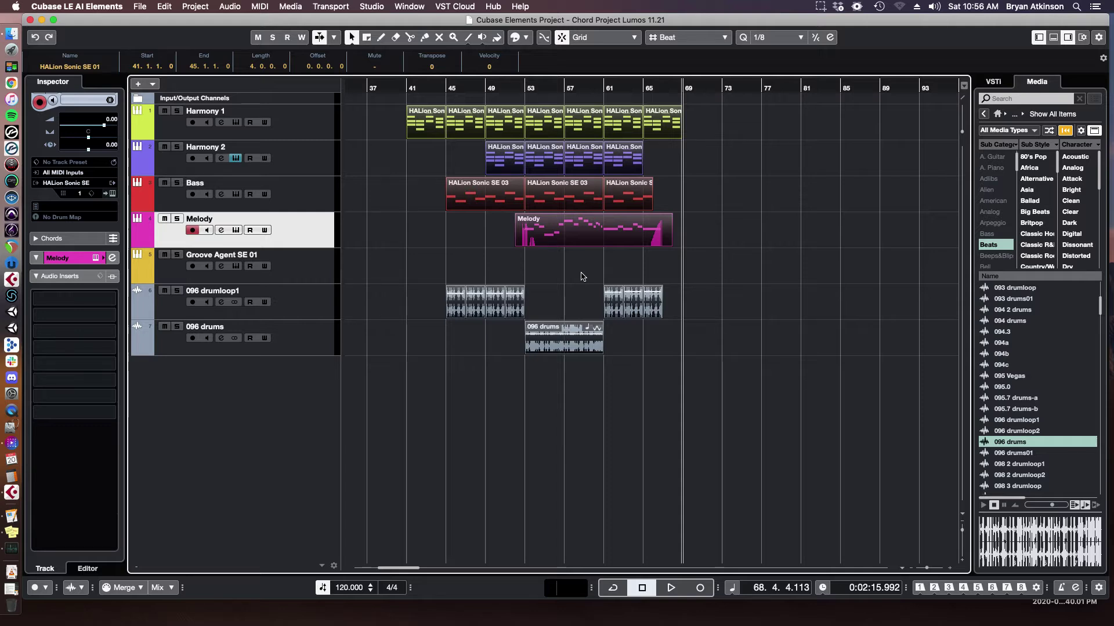
# Step: Place the project cursor at bar 1, in the empty area at the start of the timeline
pyautogui.click(308, 190)
pyautogui.click(308, 235)
pyautogui.click(303, 301)
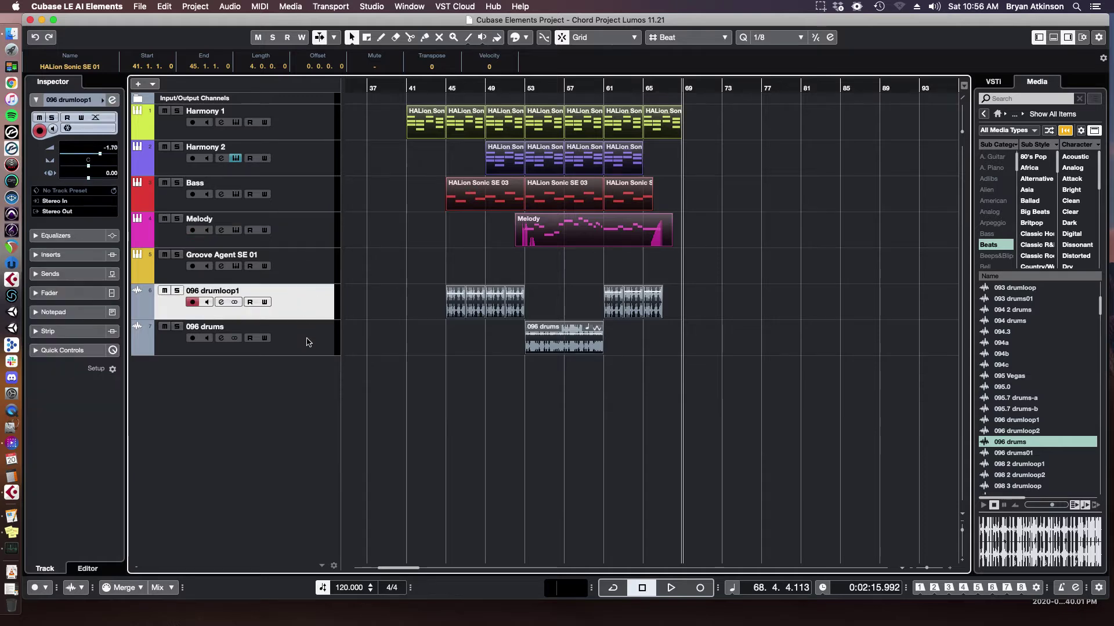
pyautogui.moveTo(409, 569); pyautogui.dragTo(380, 571)
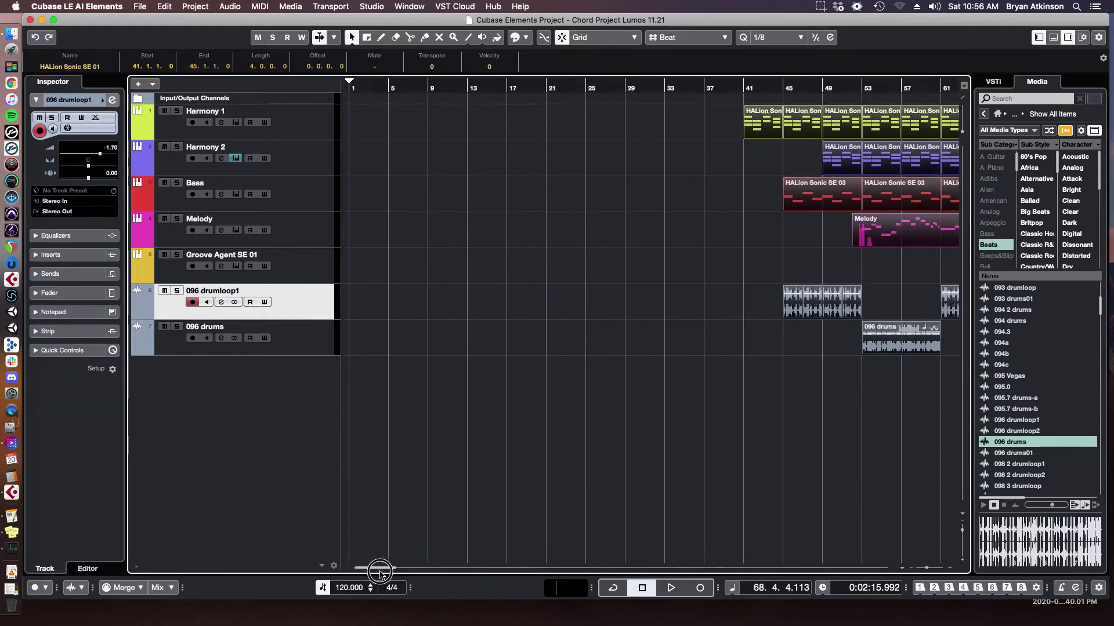
pyautogui.click(347, 94)
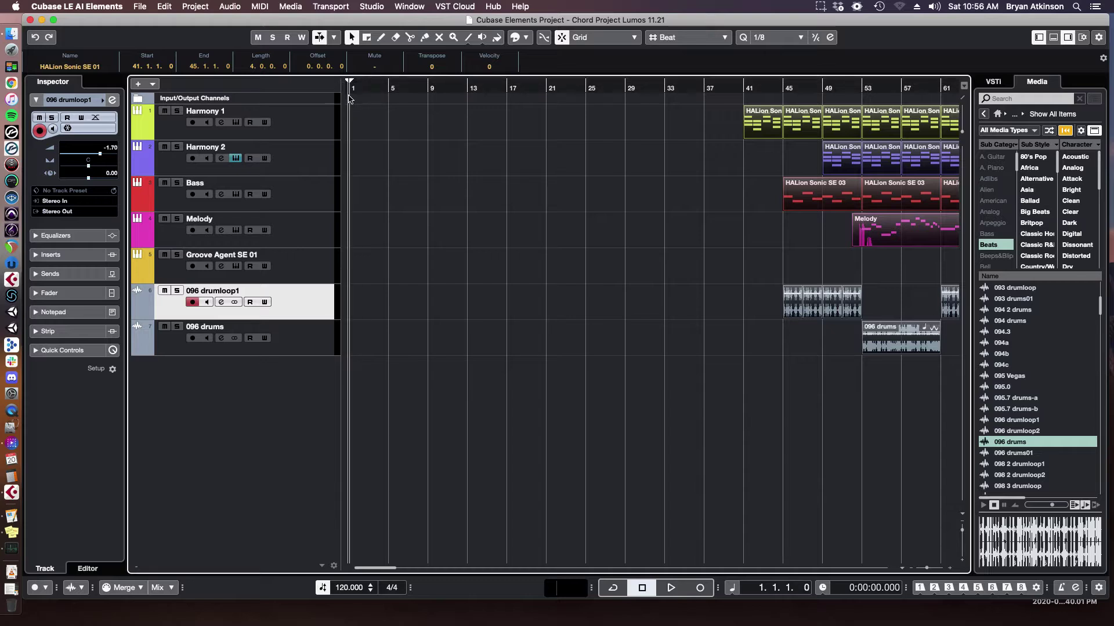
# Step: Select the Harmony 1 track and increase its height to more than double, with the first ten bars in view
pyautogui.press('h')
pyautogui.press('h')
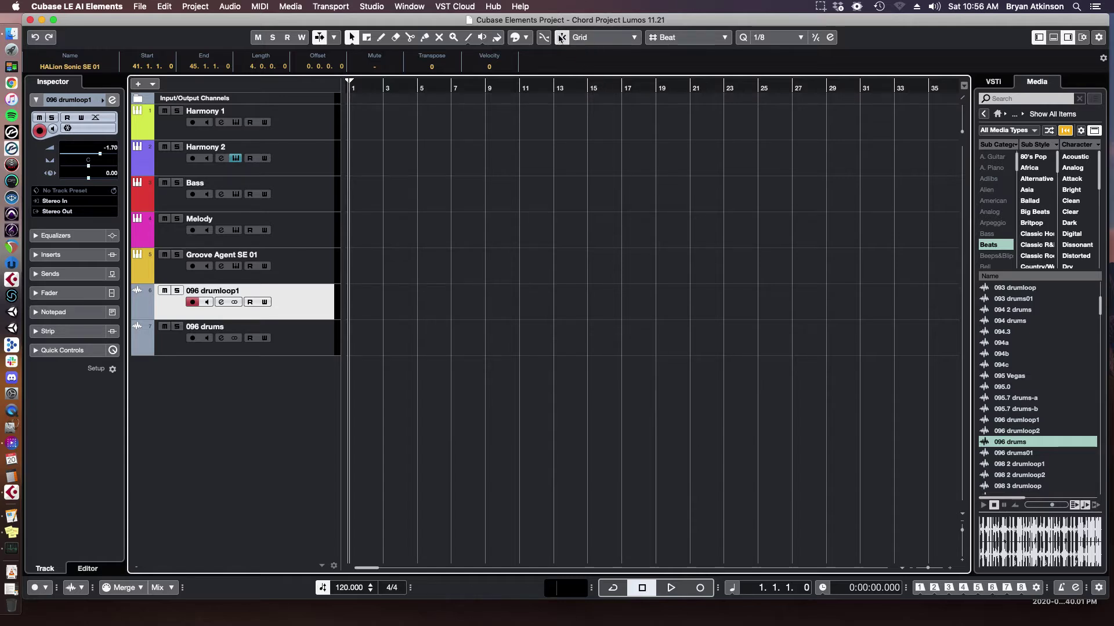
pyautogui.click(563, 38)
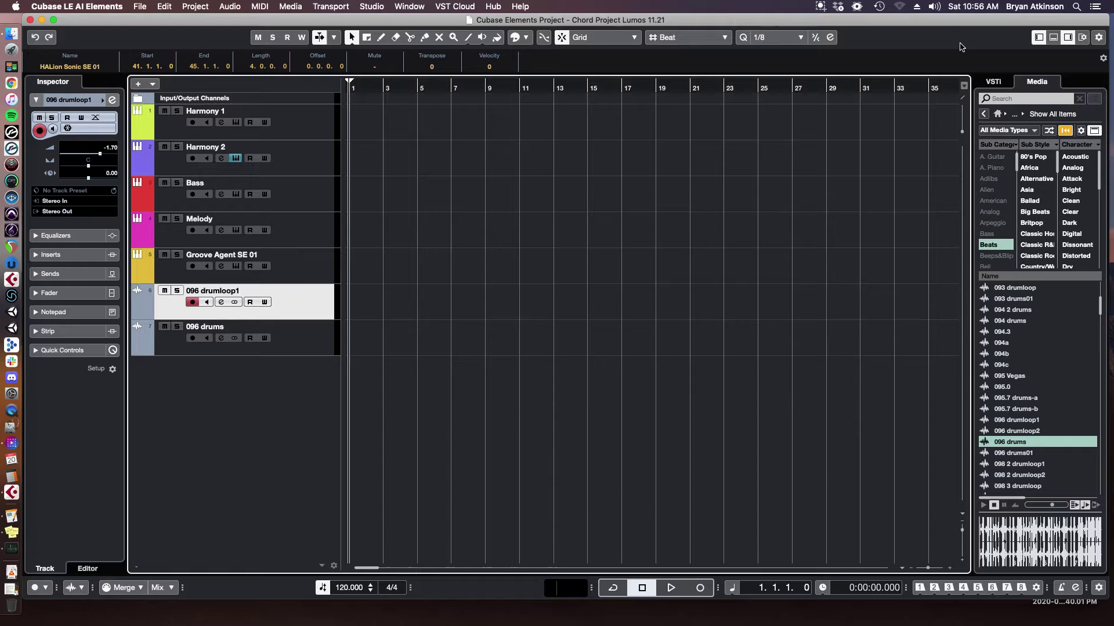
pyautogui.rightClick(571, 79)
pyautogui.click(577, 87)
pyautogui.press('h')
pyautogui.press('h')
pyautogui.press('h')
pyautogui.click(302, 120)
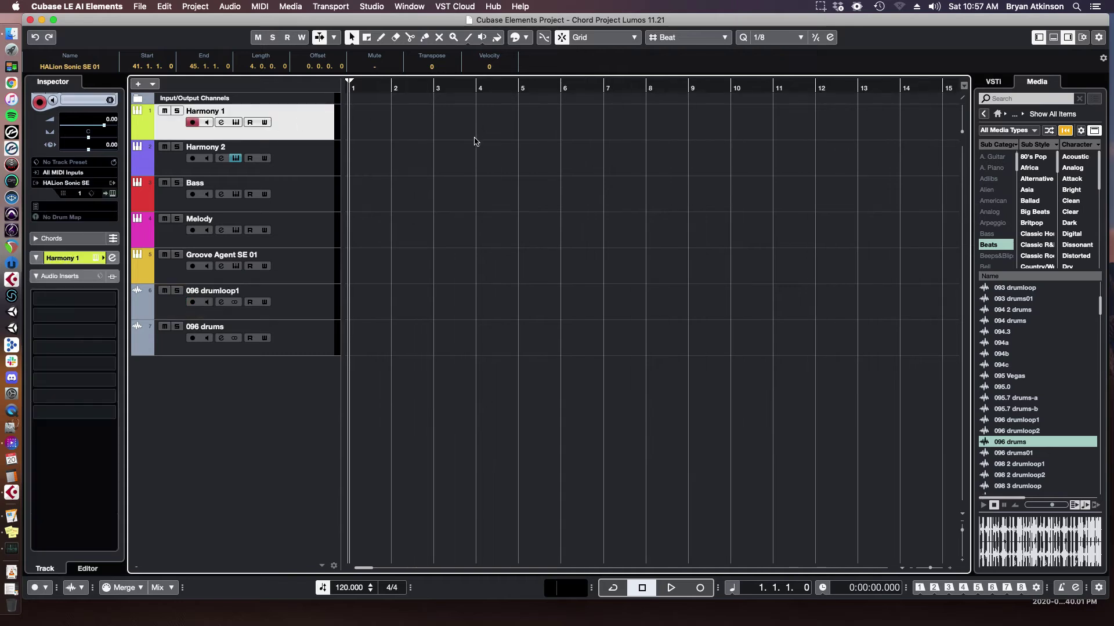
pyautogui.press('h')
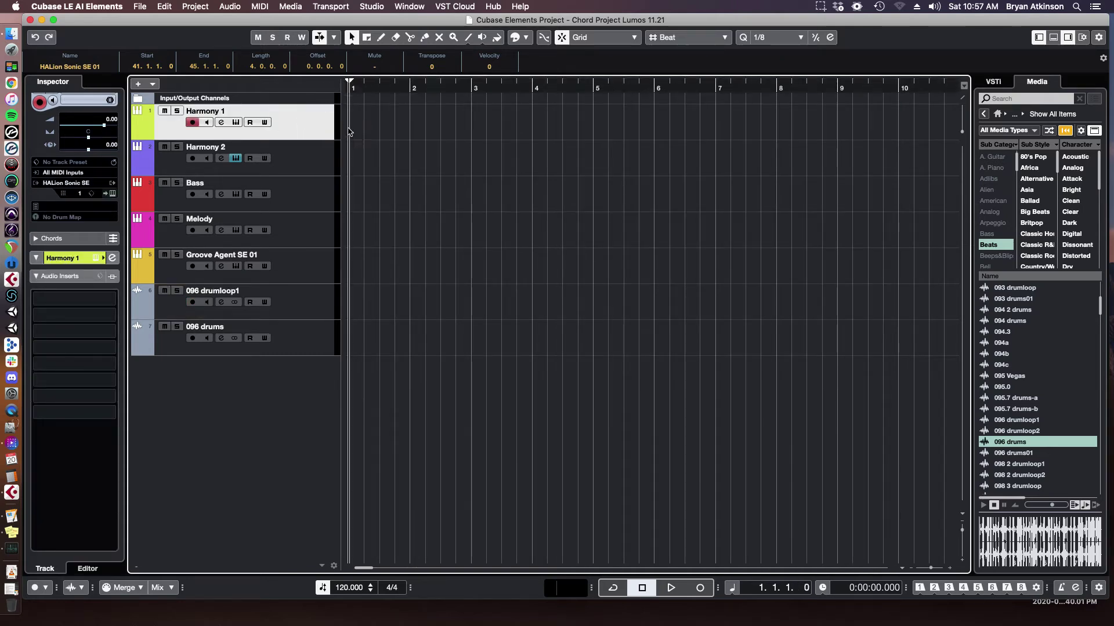
pyautogui.moveTo(318, 140); pyautogui.dragTo(313, 195)
# Step: Draw a one-beat part at bar 1 on the Harmony 1 track with the grid type on Beat
pyautogui.rightClick(373, 131)
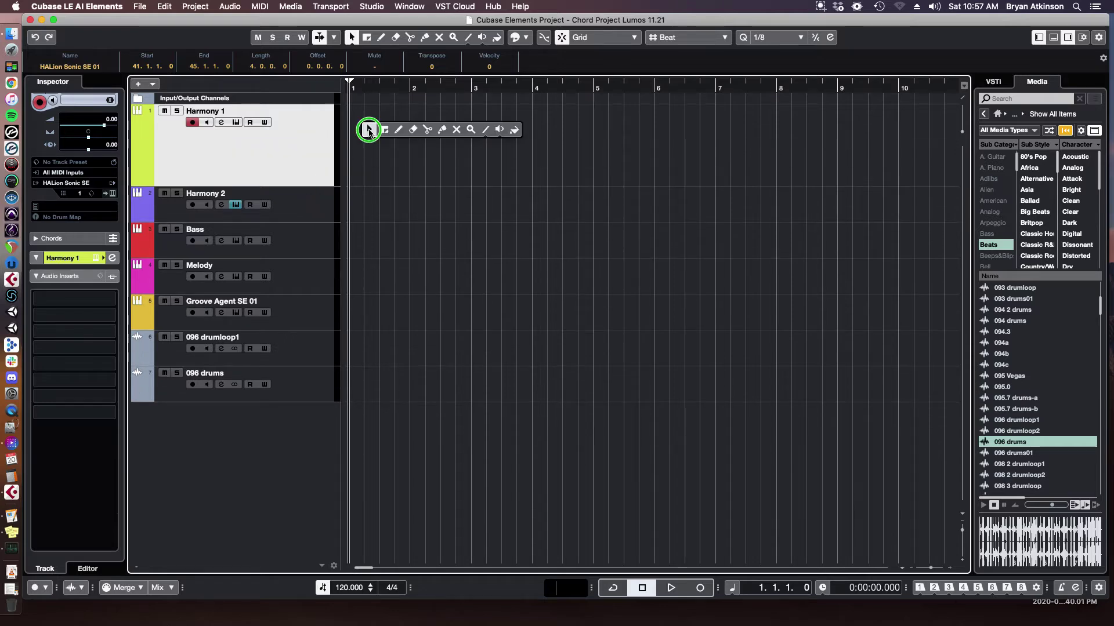
pyautogui.click(396, 132)
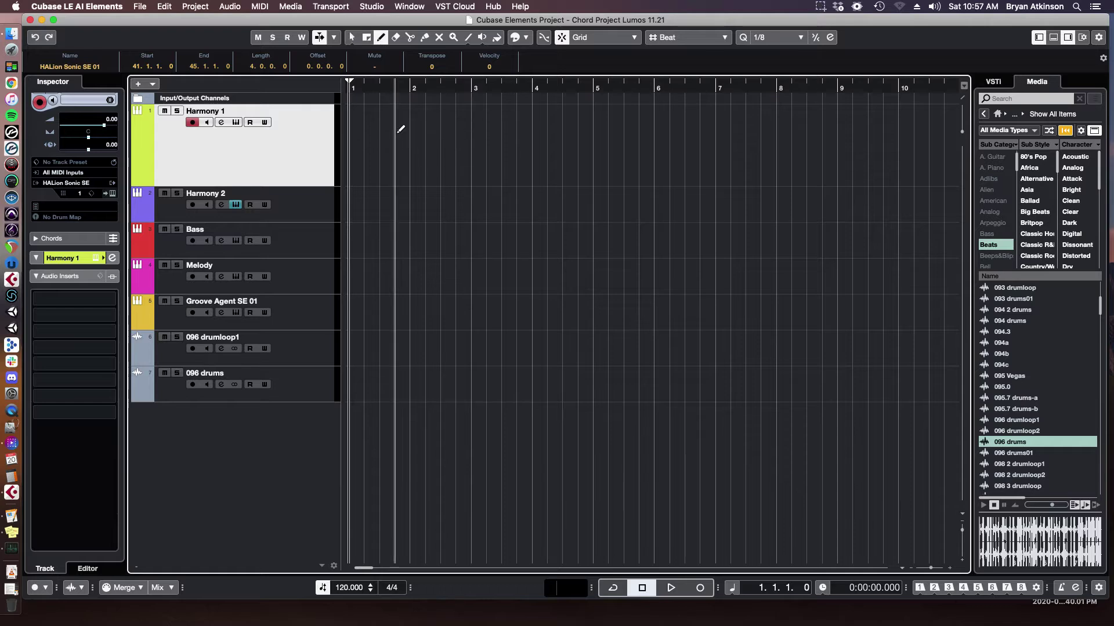
pyautogui.click(776, 38)
pyautogui.click(776, 38)
pyautogui.click(686, 38)
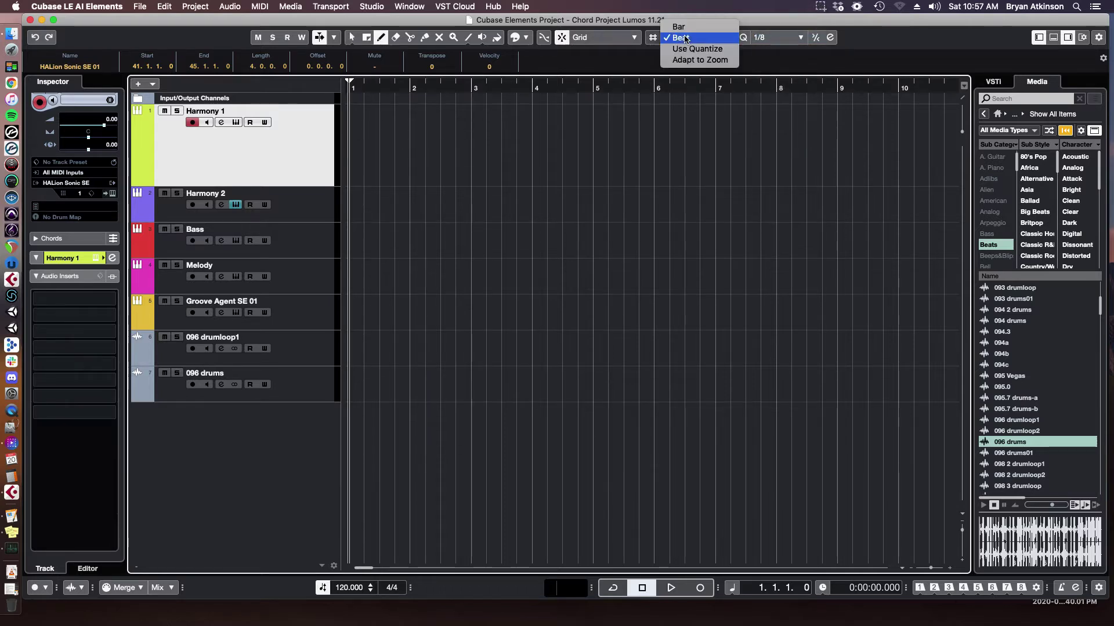
pyautogui.click(463, 108)
pyautogui.click(356, 121)
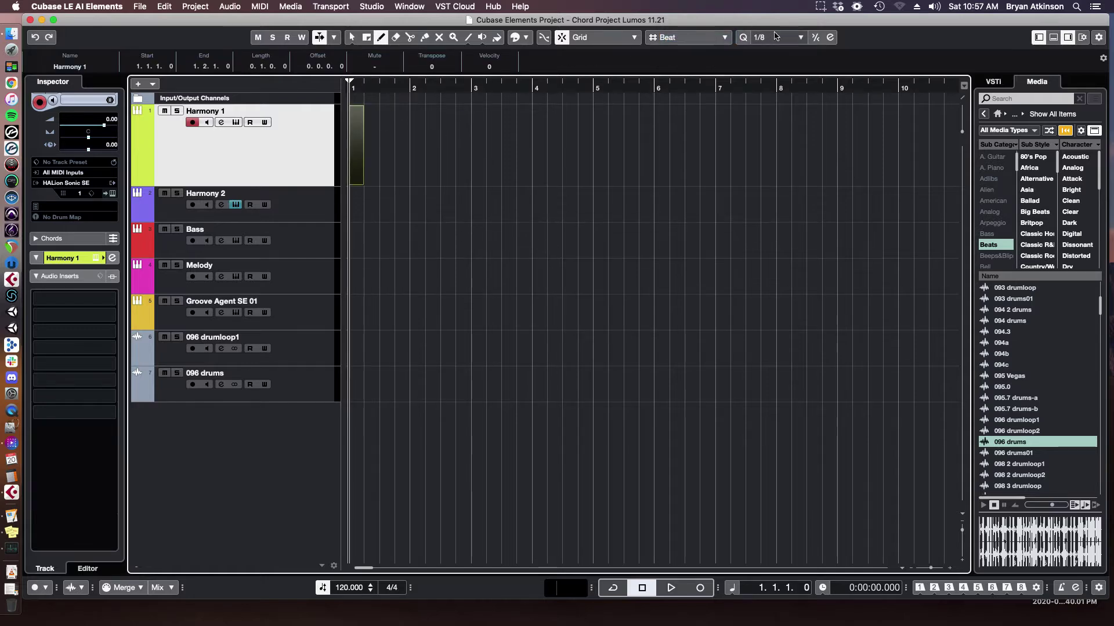
# Step: Try drawing a part on Harmony 1 with the grid type on Use Quantize, undo it, and return the grid type to Beat
pyautogui.click(719, 37)
pyautogui.click(721, 50)
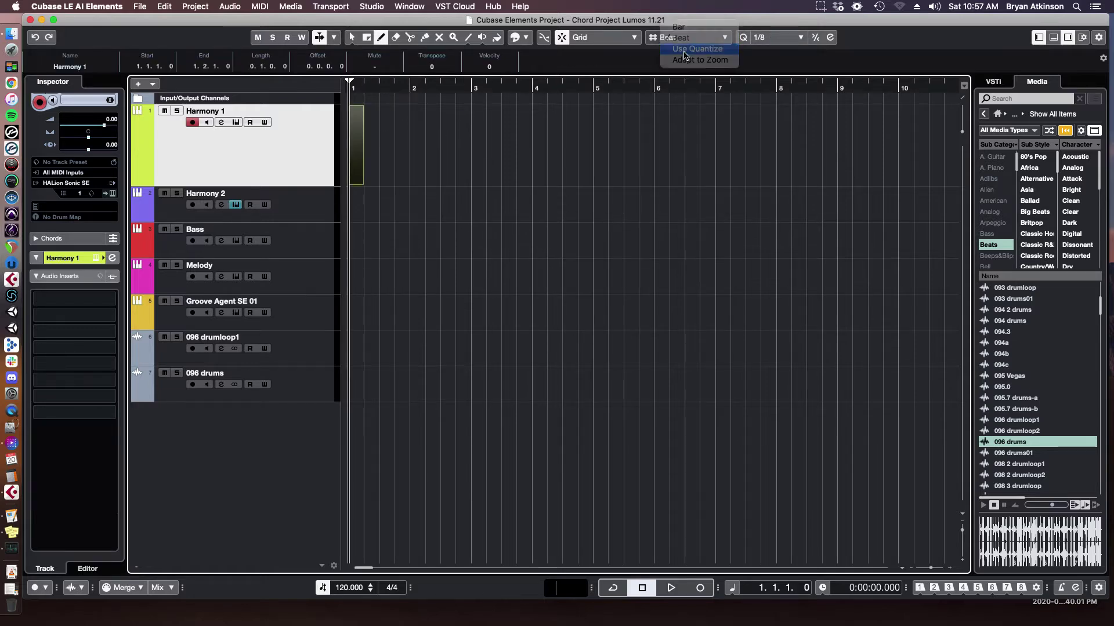
pyautogui.click(761, 40)
pyautogui.click(762, 38)
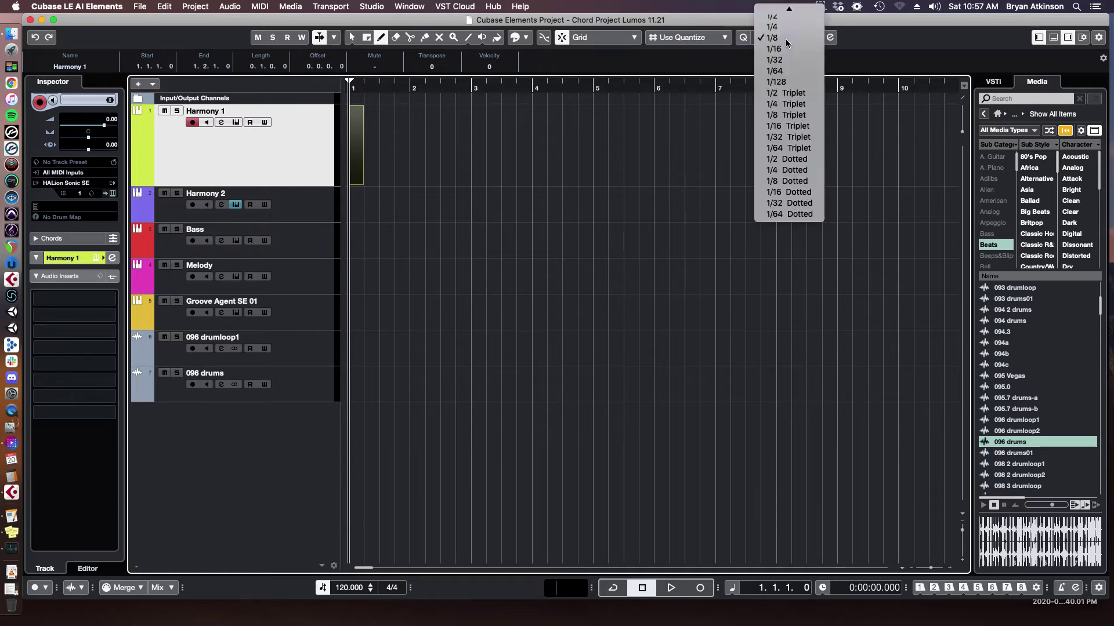
pyautogui.moveTo(476, 137); pyautogui.dragTo(530, 130)
pyautogui.press('super+z')
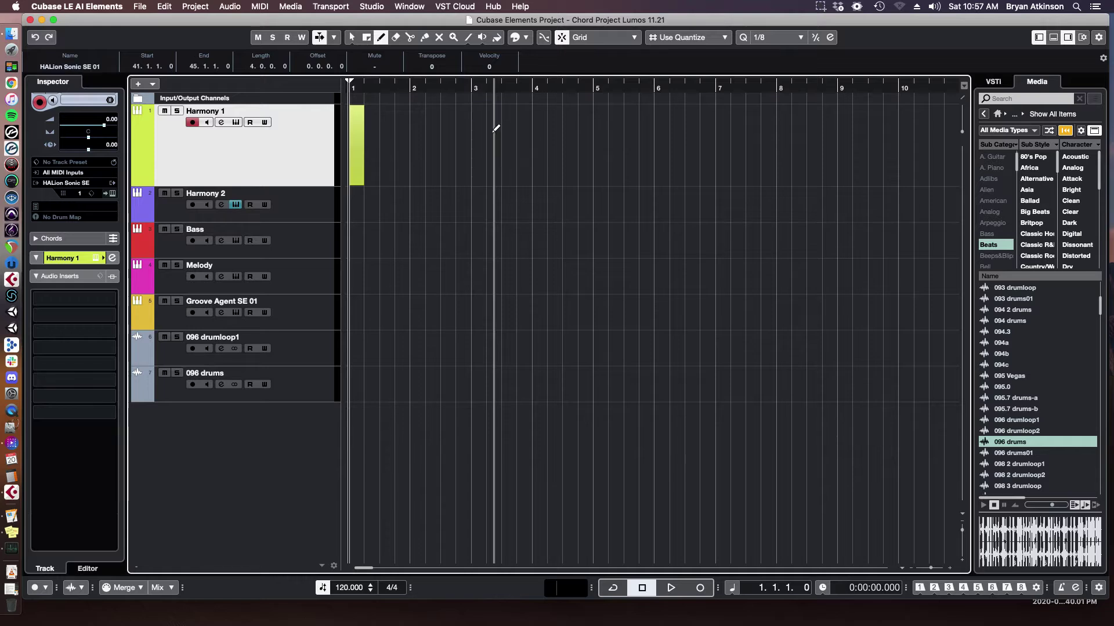
pyautogui.click(696, 37)
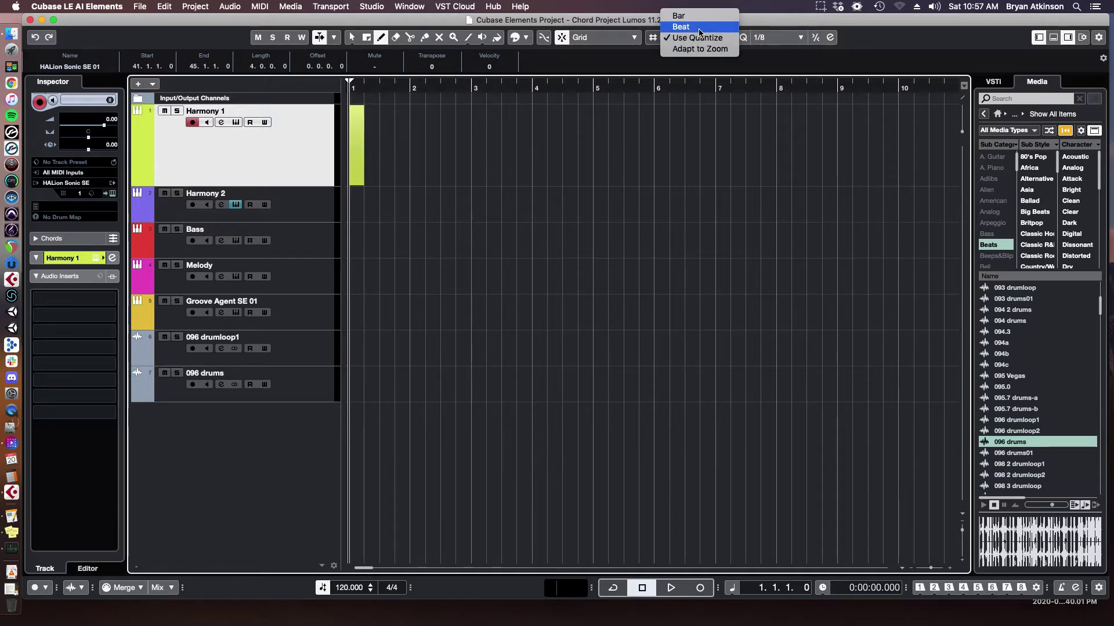
pyautogui.click(699, 32)
# Step: Replace the one-beat part on Harmony 1 with a drawn four-bar part from bar 1 to bar 5
pyautogui.press('1')
pyautogui.click(358, 152)
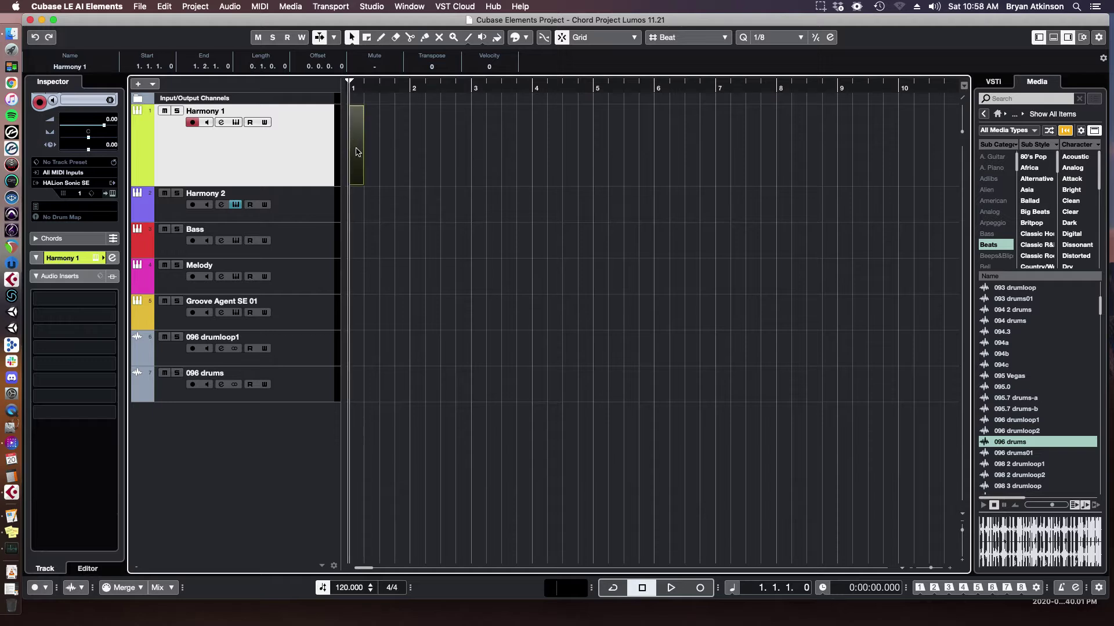
pyautogui.rightClick(358, 152)
pyautogui.moveTo(358, 136); pyautogui.dragTo(600, 139)
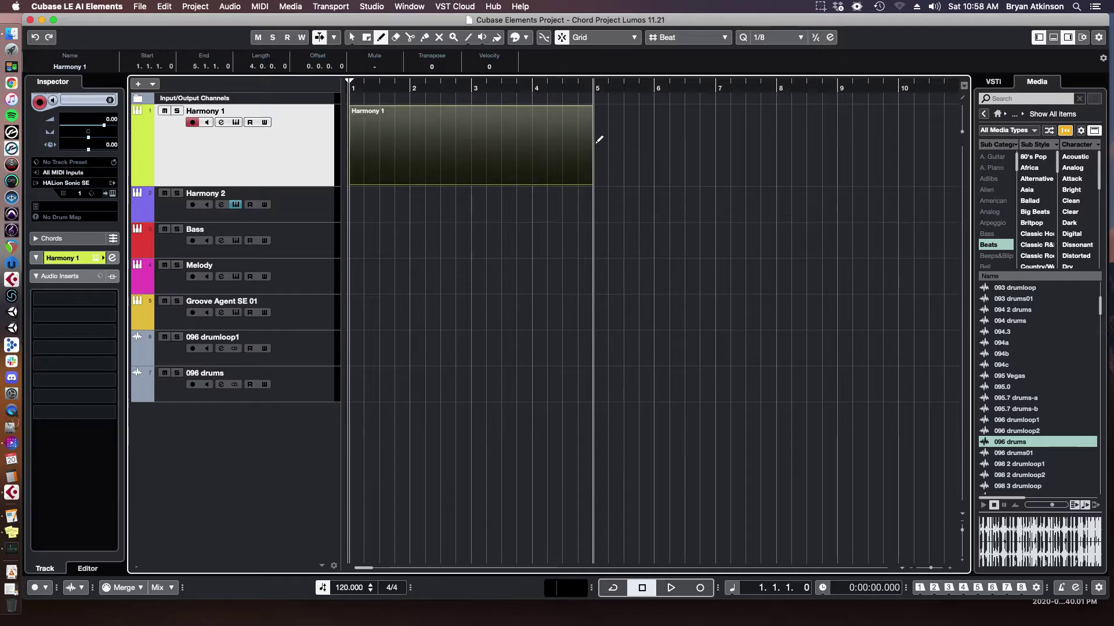
# Step: Examine the length and layout of the existing Harmony 1 parts starting at bar 41
pyautogui.press('g')
pyautogui.press('g')
pyautogui.press('g')
pyautogui.press('g')
pyautogui.press('g')
pyautogui.press('g')
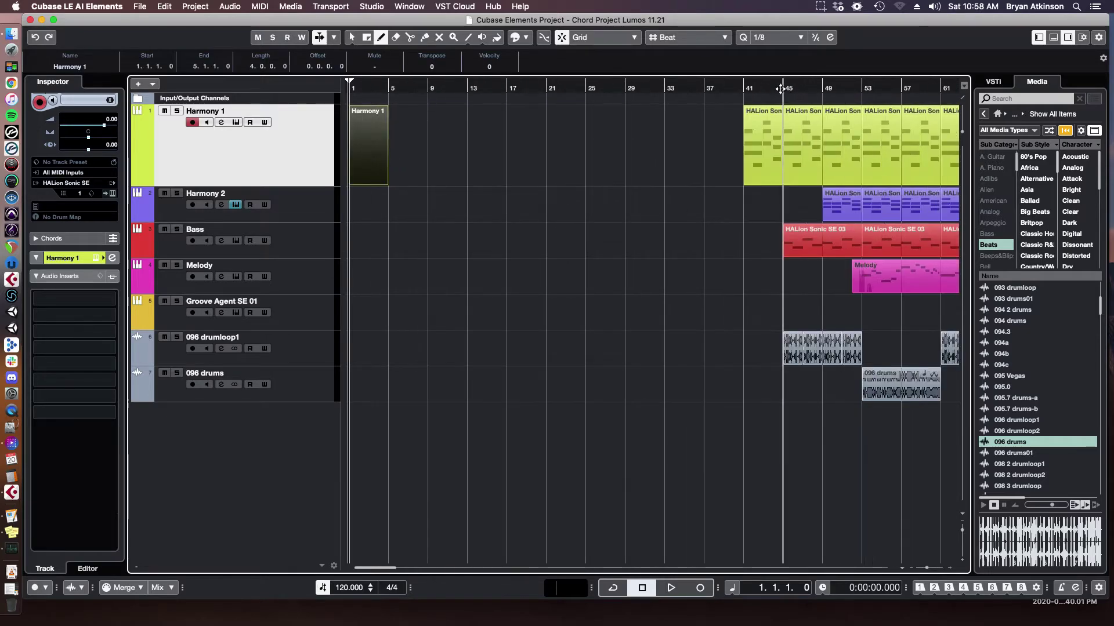
pyautogui.rightClick(781, 88)
pyautogui.press('Escape')
pyautogui.moveTo(754, 88); pyautogui.dragTo(750, 116)
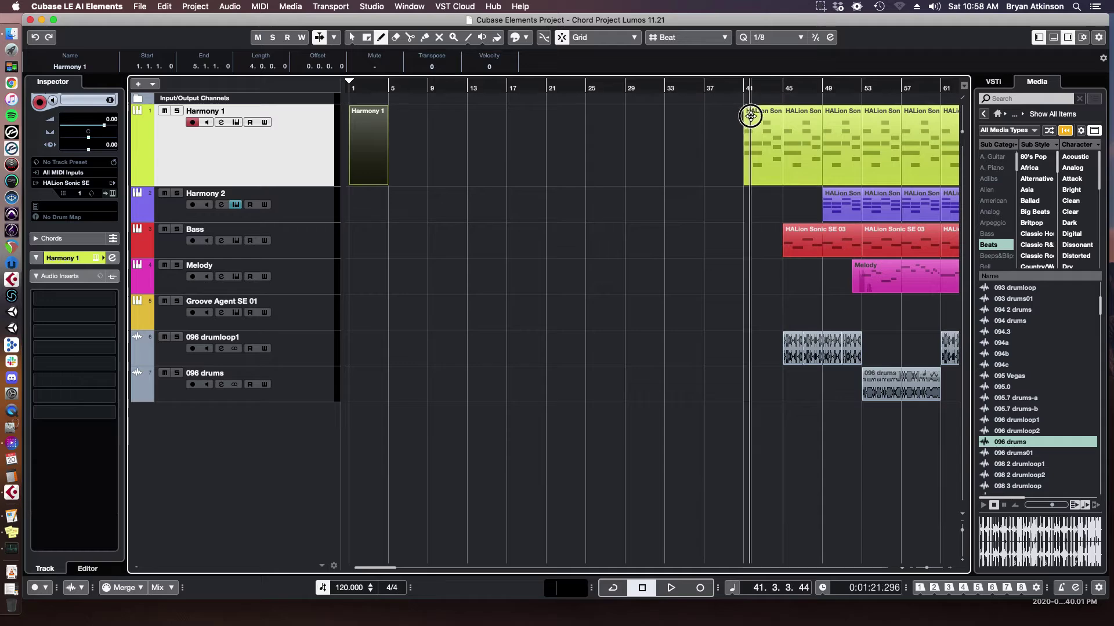
pyautogui.press('h')
pyautogui.press('h')
pyautogui.press('h')
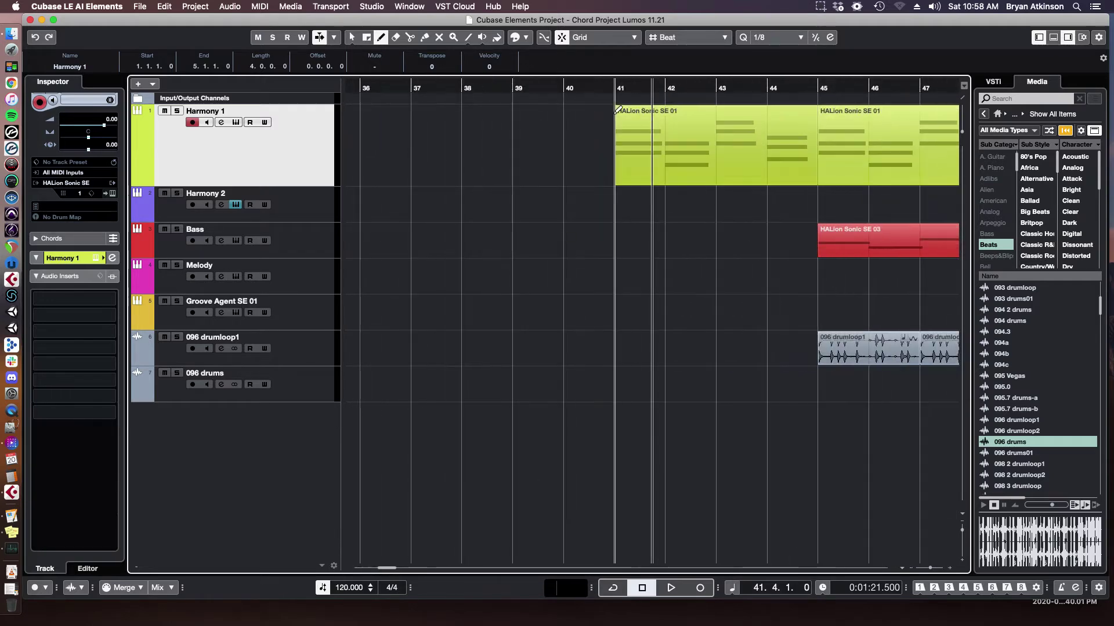
pyautogui.press('g')
pyautogui.press('g')
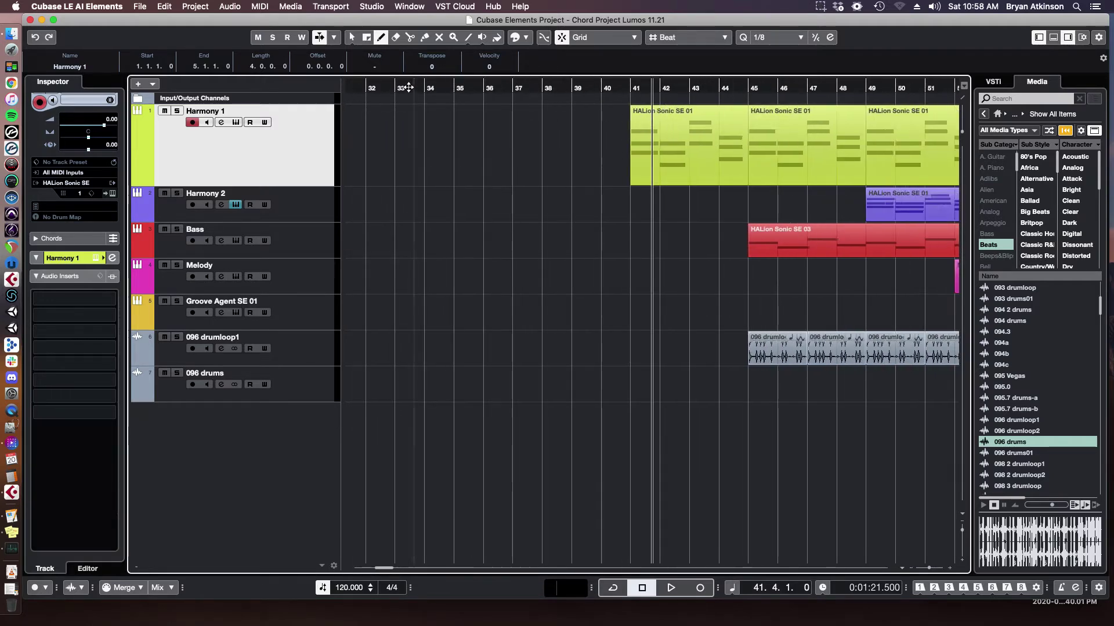
# Step: Return to the start of the timeline and open the new four-bar Harmony 1 part in the Key Editor
pyautogui.press(',')
pyautogui.press('h')
pyautogui.press('1')
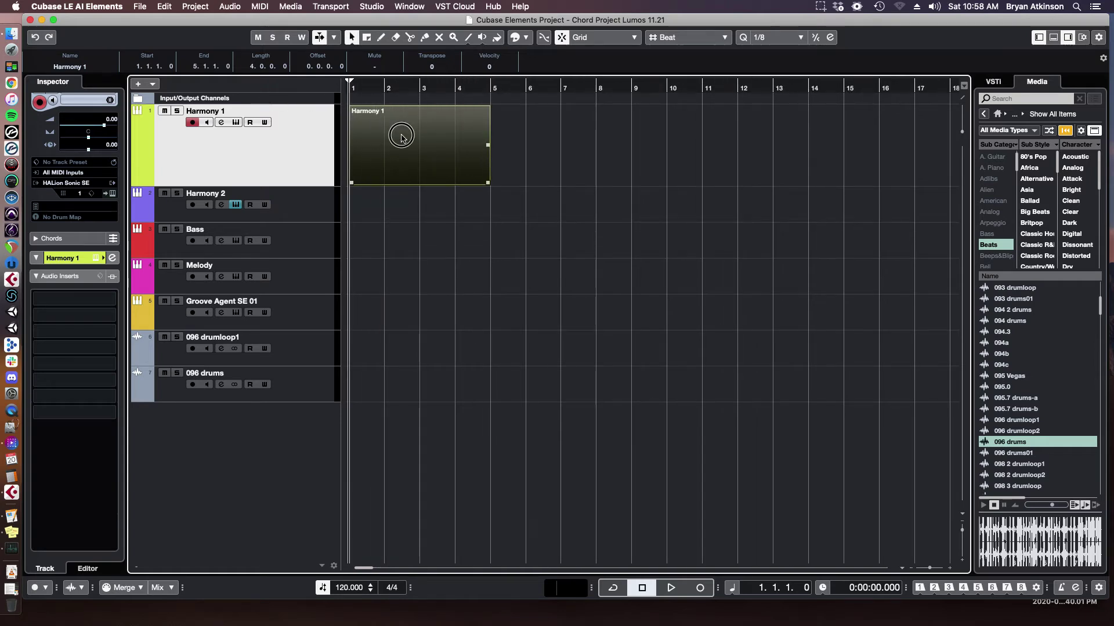
pyautogui.doubleClick(401, 136)
pyautogui.moveTo(272, 337); pyautogui.dragTo(273, 360)
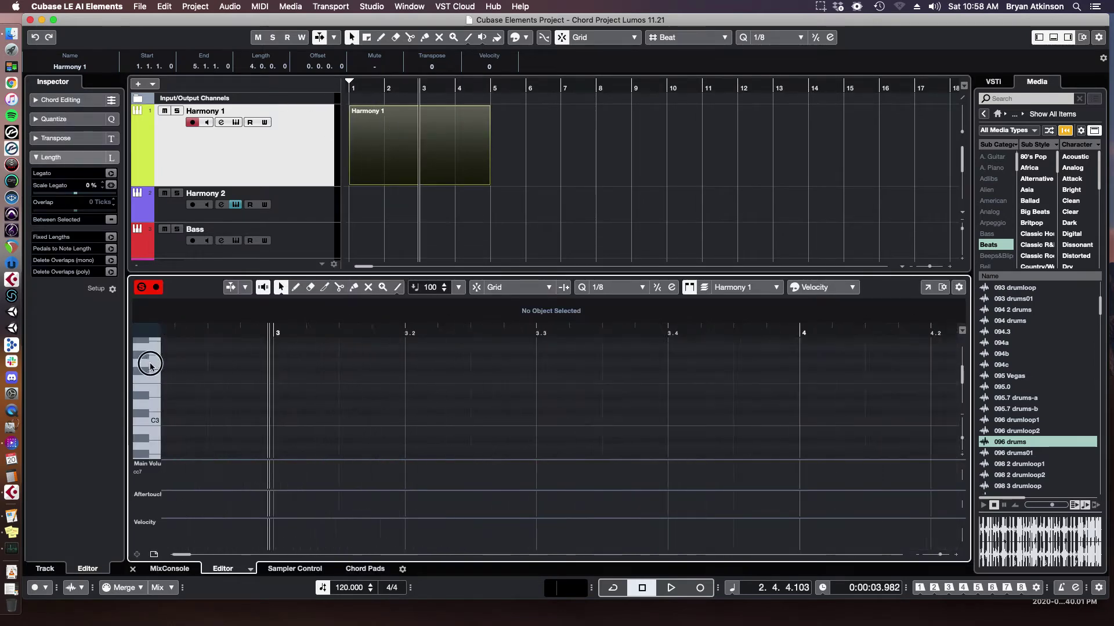
pyautogui.press('space')
pyautogui.press('g')
pyautogui.press('g')
pyautogui.press('g')
pyautogui.press('g')
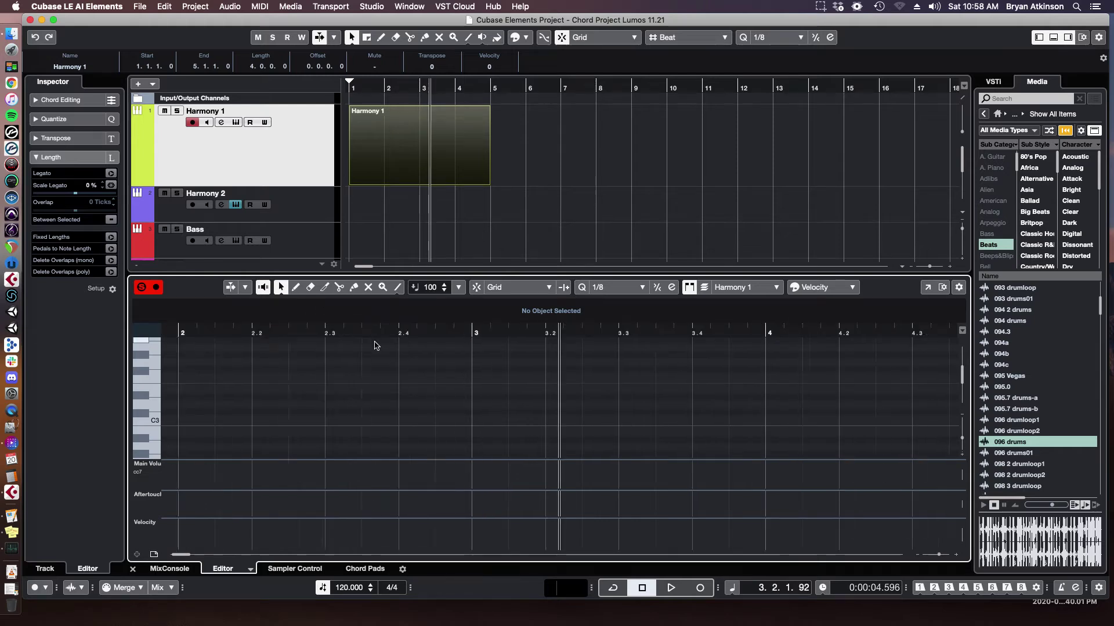
# Step: Look through the Key Editor's pitch range and audition low notes around C-1
pyautogui.scroll(-1, 331, 389)
pyautogui.scroll(-15, 330, 389)
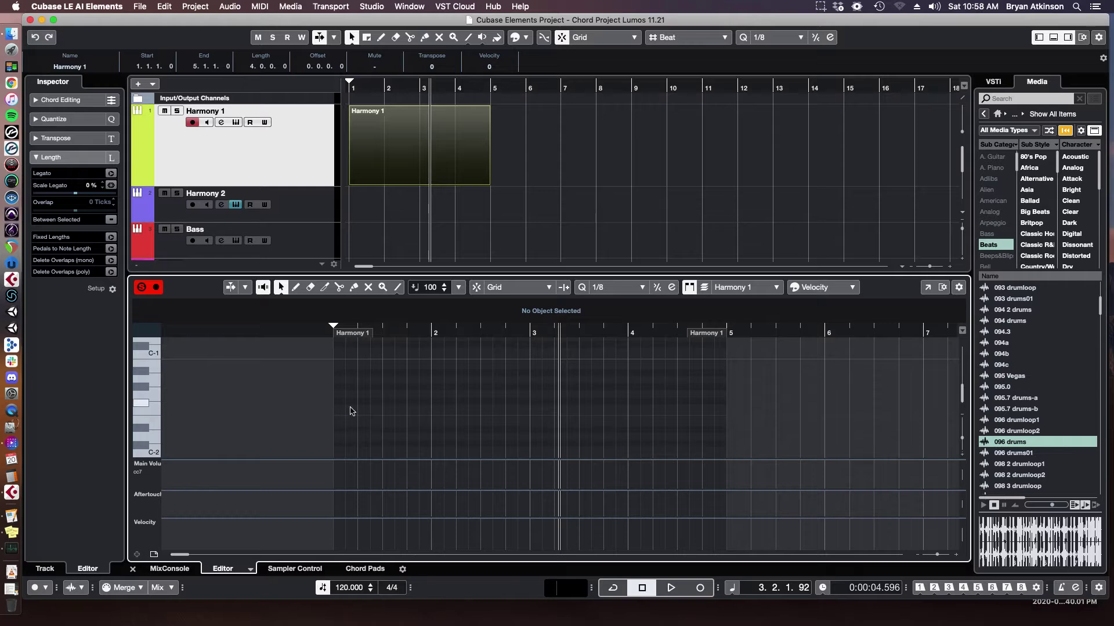
pyautogui.scroll(4, 342, 410)
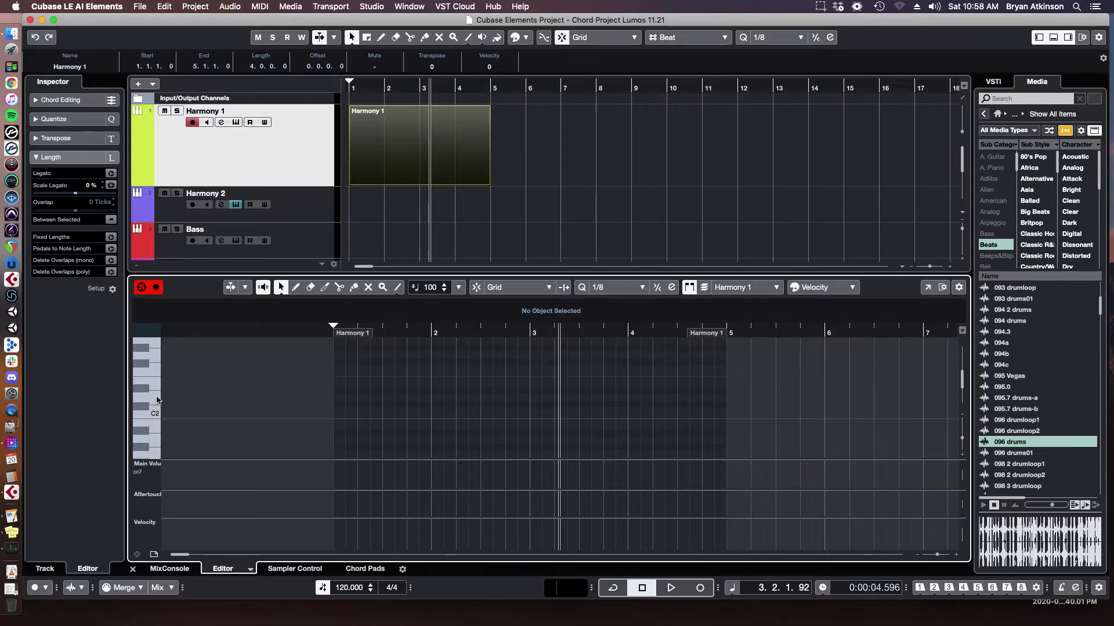
pyautogui.scroll(15, 155, 383)
pyautogui.scroll(-20, 152, 375)
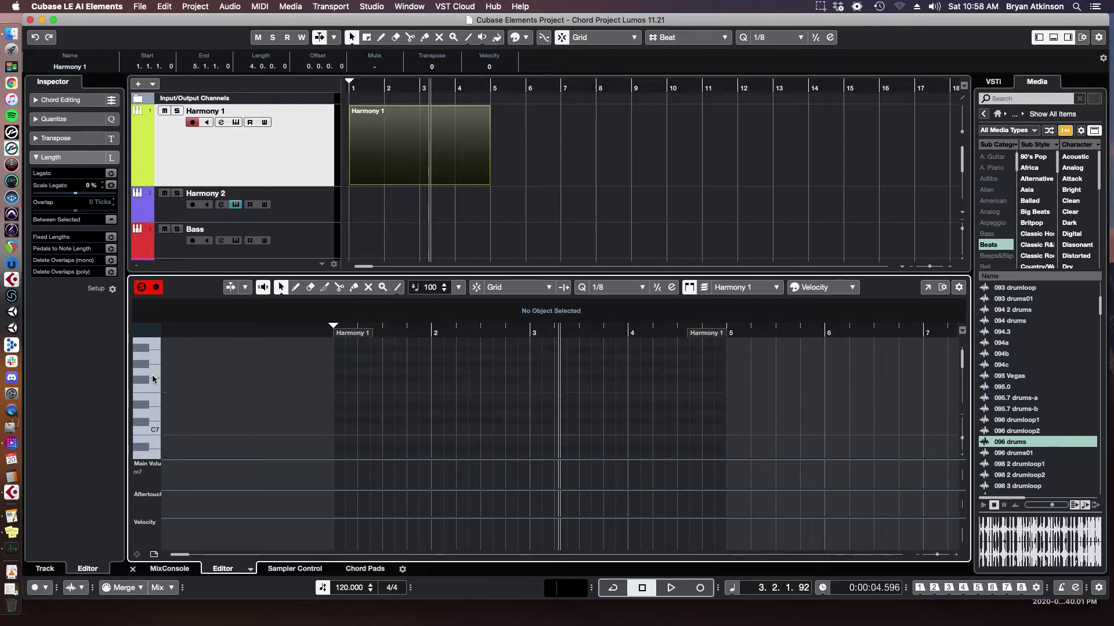
pyautogui.scroll(3, 157, 388)
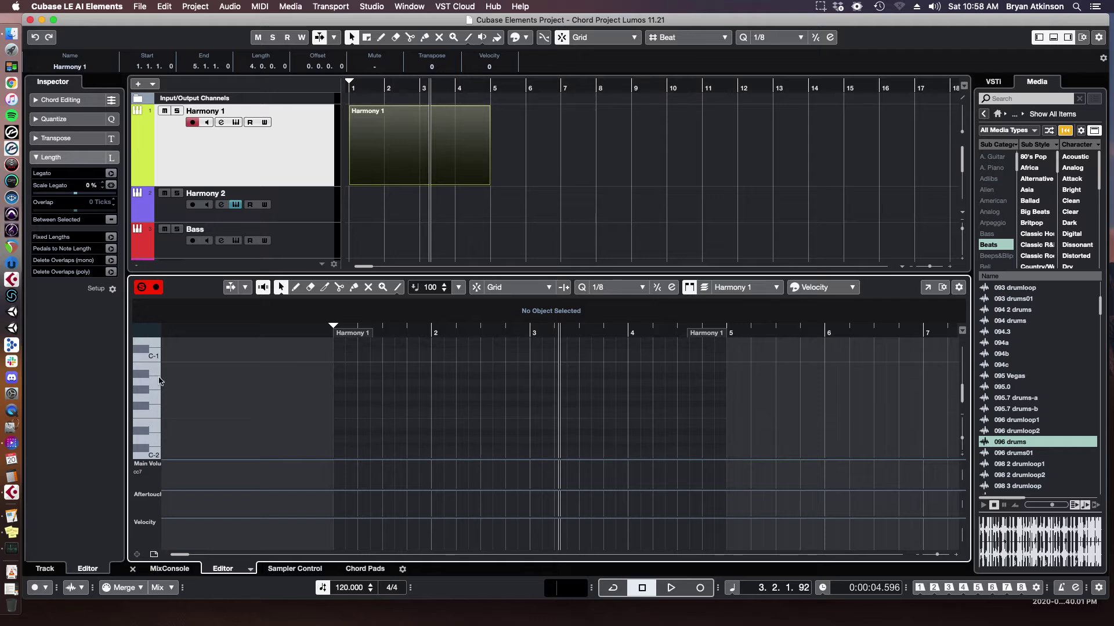
pyautogui.click(341, 427)
pyautogui.click(345, 427)
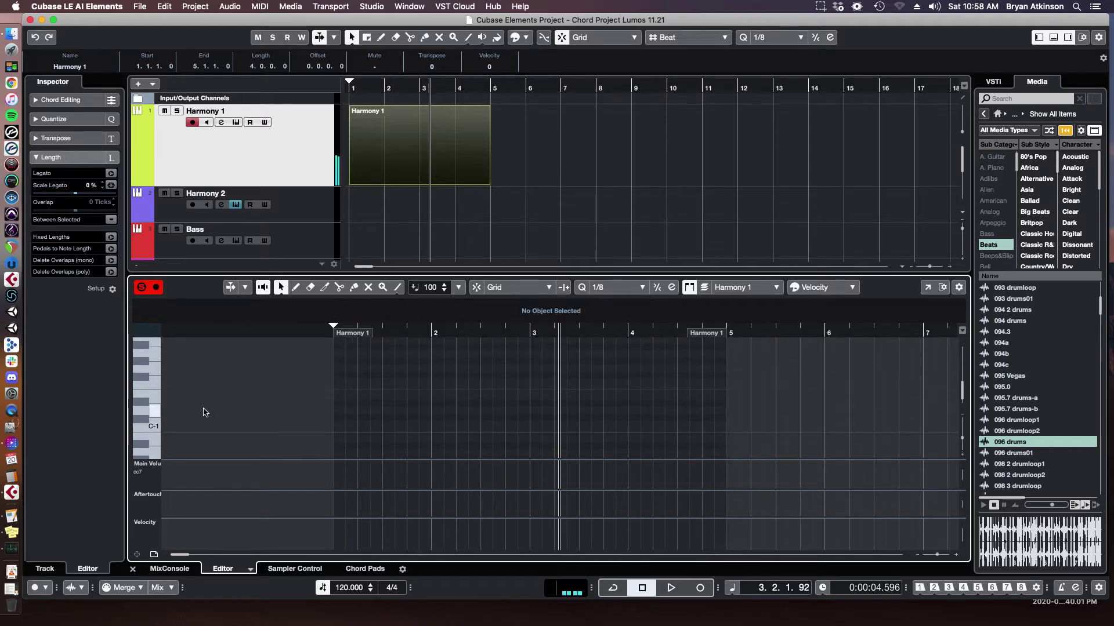
# Step: Enter three short notes, C4, D#4 and F4, near the start of the Harmony 1 part and turn on snapping in the editor
pyautogui.scroll(10, 373, 396)
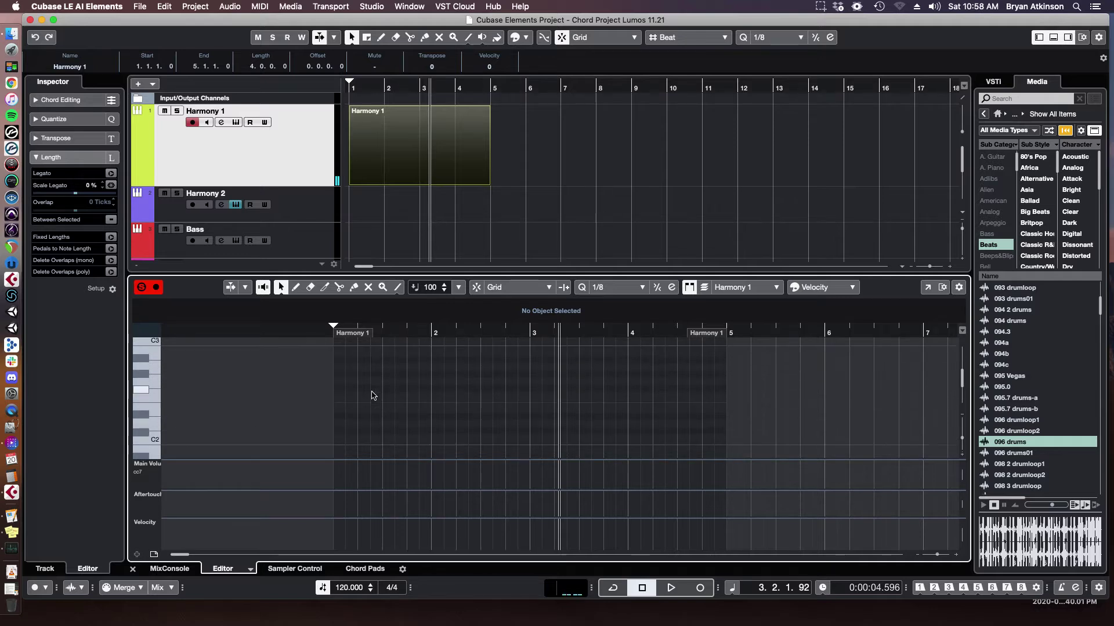
pyautogui.scroll(2, 373, 395)
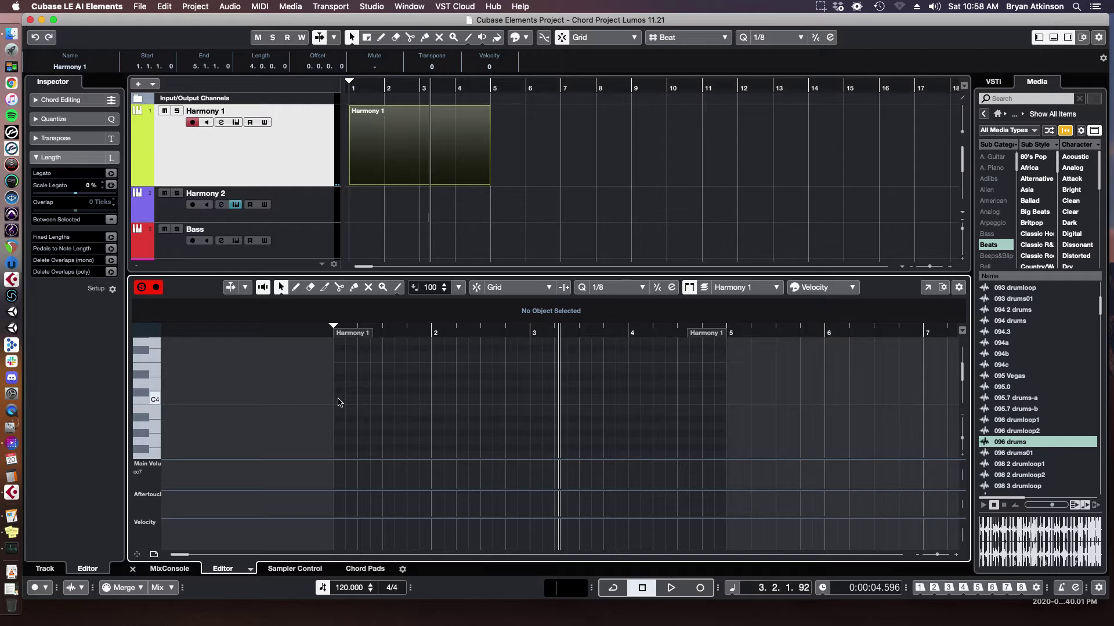
pyautogui.click(342, 377)
pyautogui.click(343, 362)
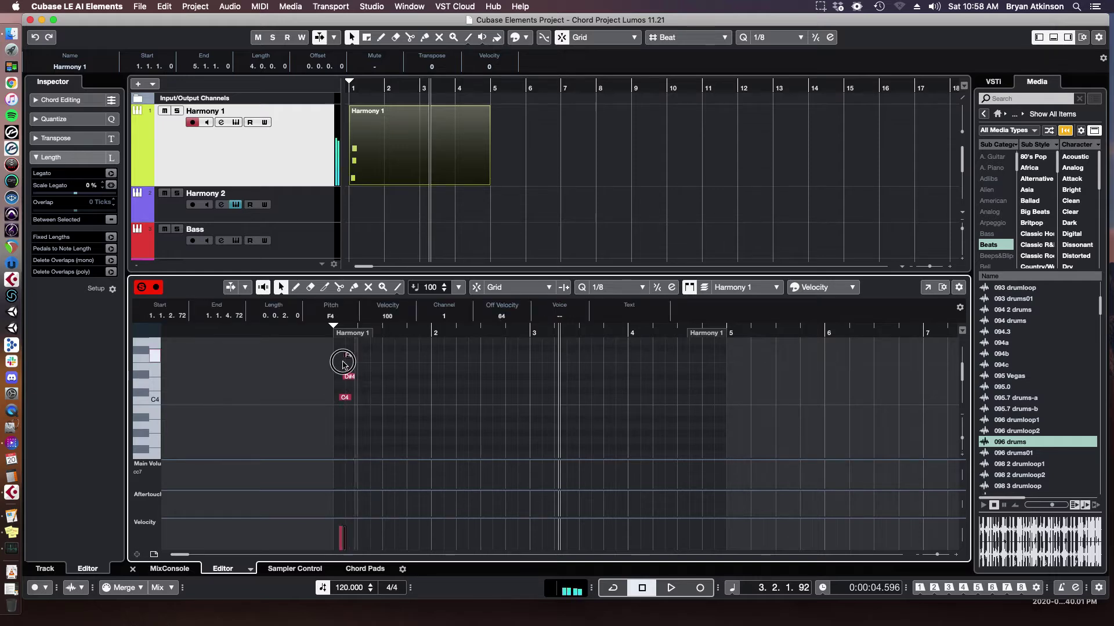
pyautogui.click(477, 289)
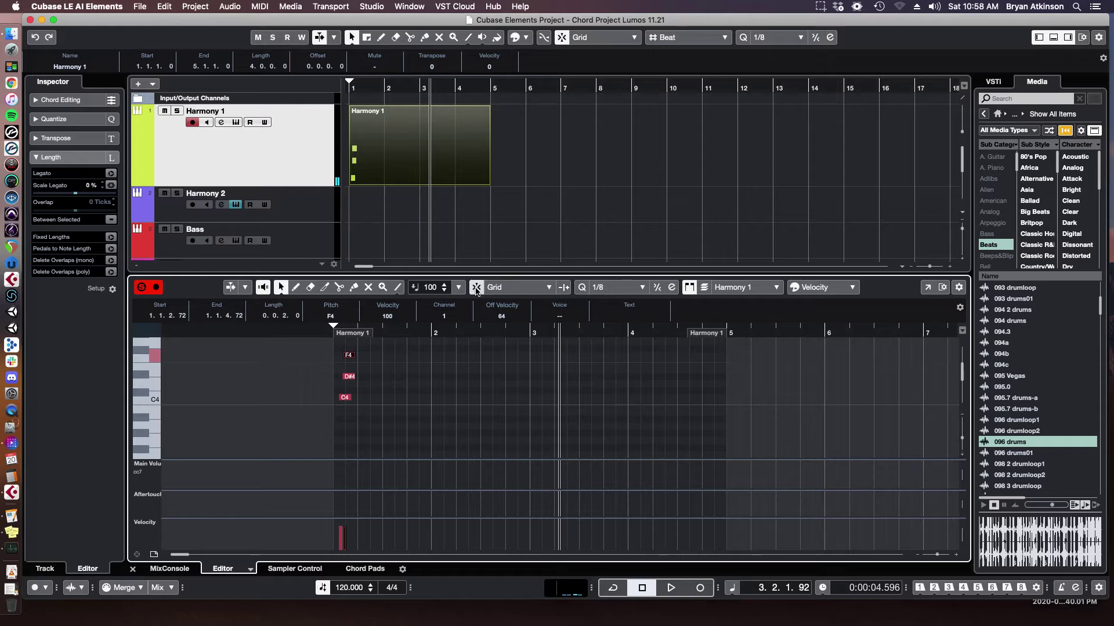
# Step: Align the three notes with the start of bar 1 and move the upper two to E4 and G4
pyautogui.moveTo(341, 335); pyautogui.dragTo(375, 403)
pyautogui.scroll(1, 377, 394)
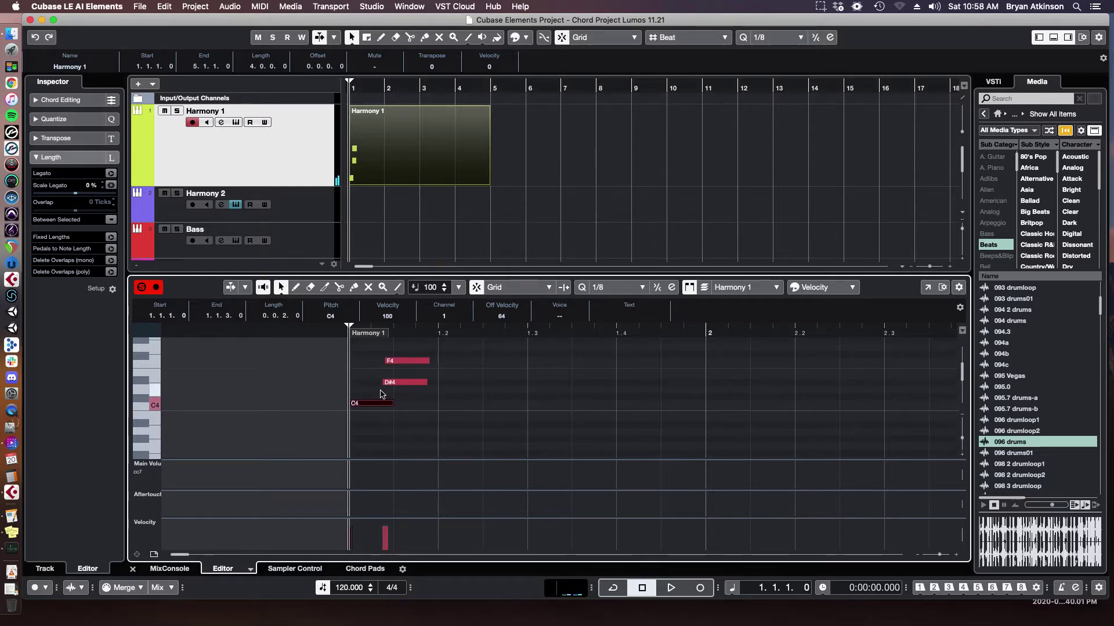
pyautogui.click(366, 403)
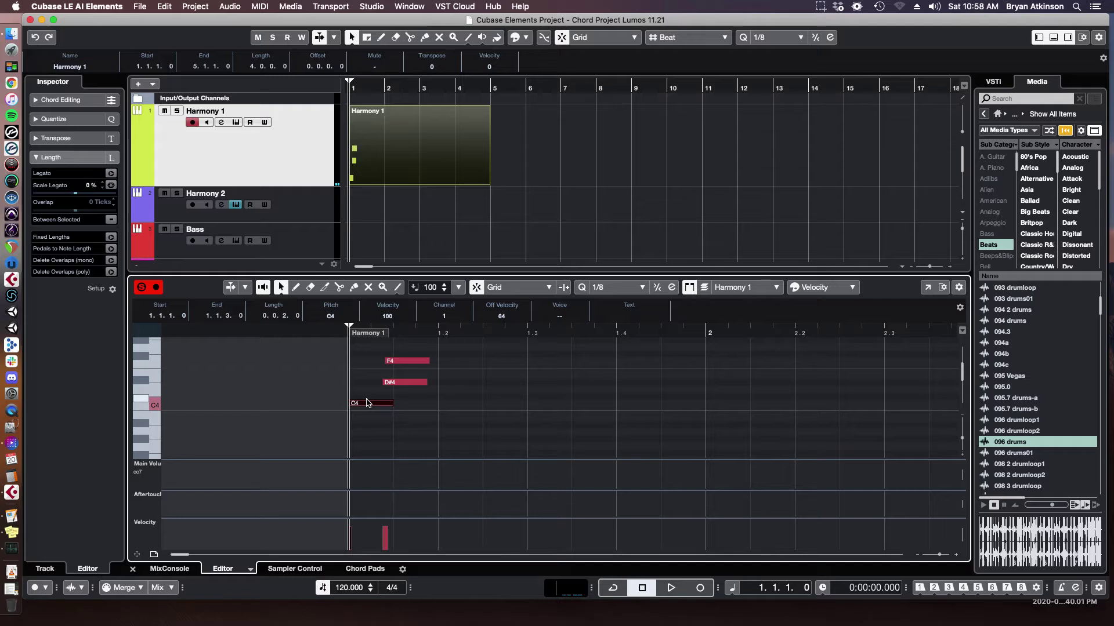
pyautogui.scroll(1, 391, 400)
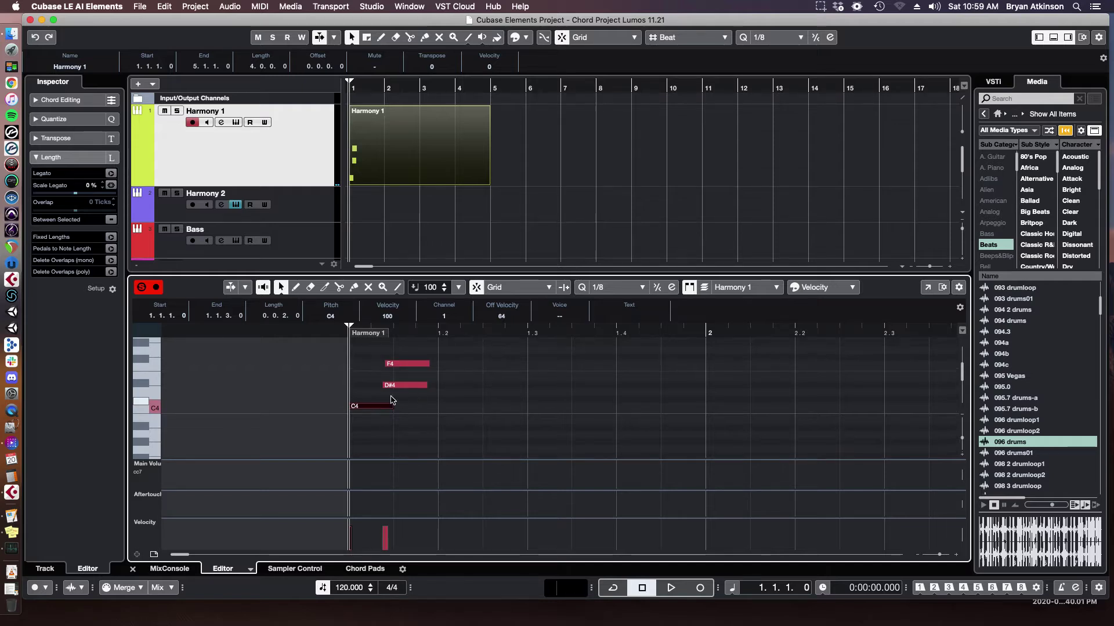
pyautogui.moveTo(399, 385); pyautogui.dragTo(347, 415)
pyautogui.scroll(3, 382, 373)
pyautogui.scroll(-2, 371, 397)
pyautogui.click(378, 360)
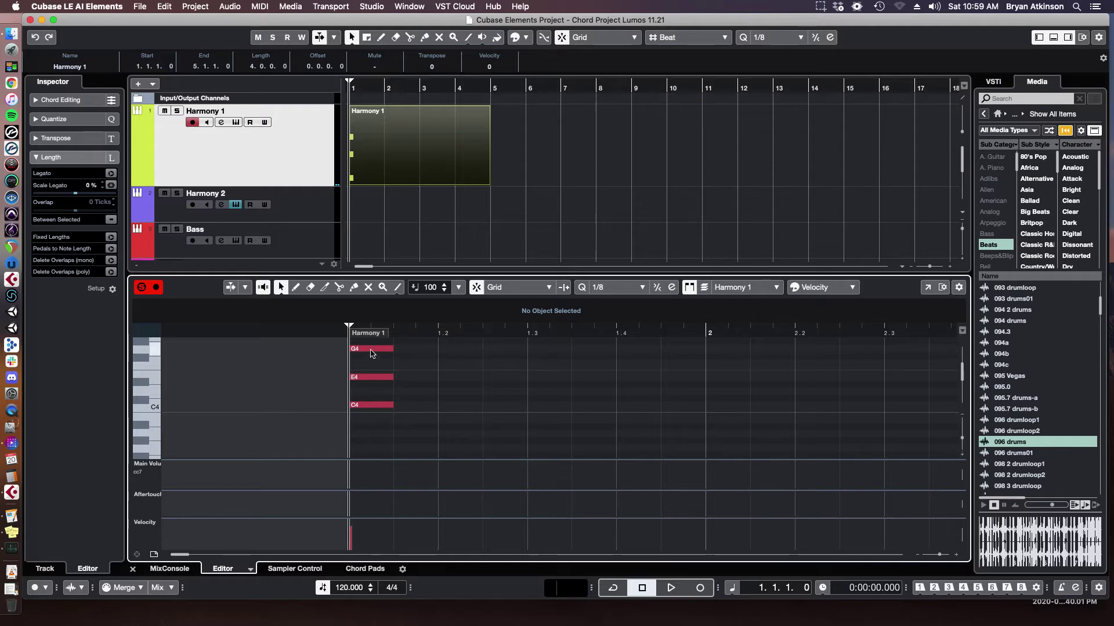
# Step: Lower the chord's G4 by an octave to G3 and lengthen all three notes to fill bar 1
pyautogui.moveTo(372, 354); pyautogui.dragTo(379, 383)
pyautogui.scroll(3, 364, 449)
pyautogui.scroll(-3, 365, 411)
pyautogui.scroll(3, 380, 385)
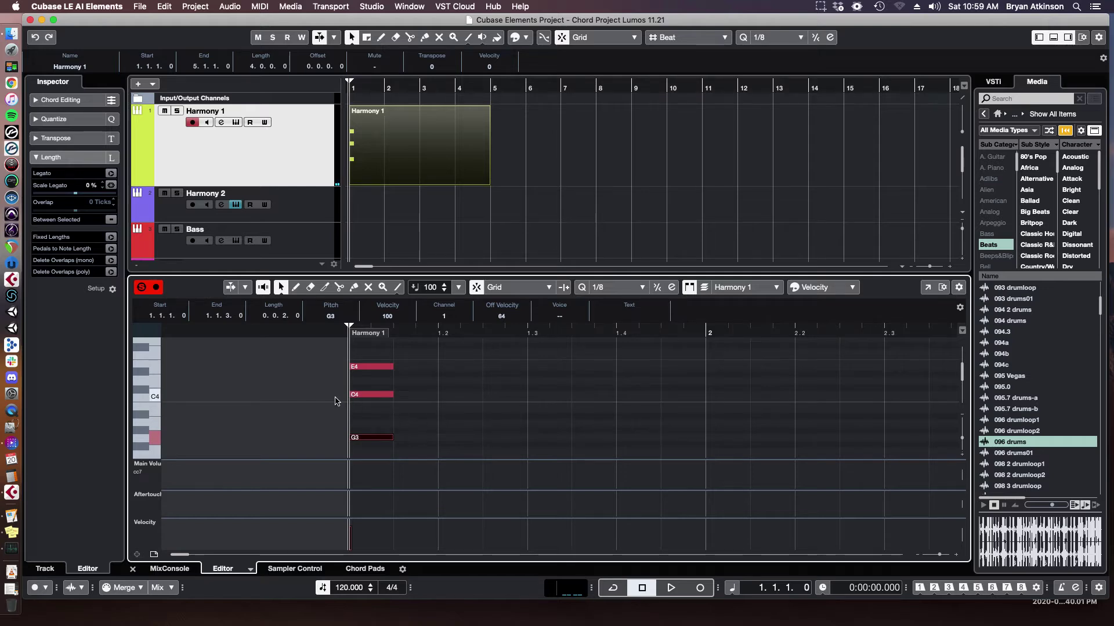
pyautogui.scroll(1, 388, 395)
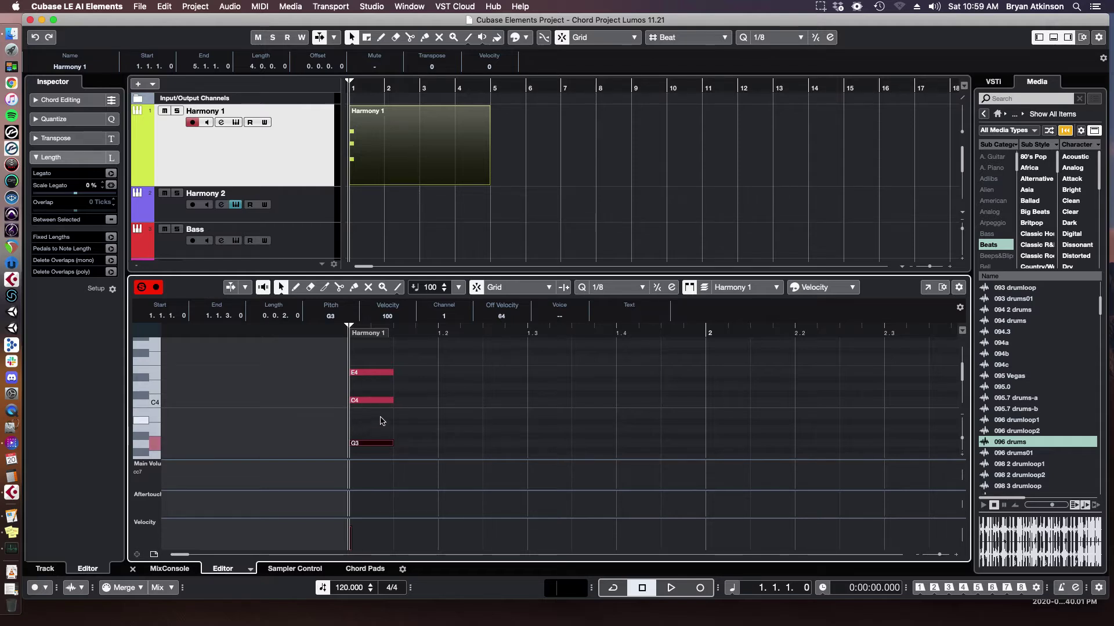
pyautogui.moveTo(359, 363); pyautogui.dragTo(705, 374)
pyautogui.click(738, 406)
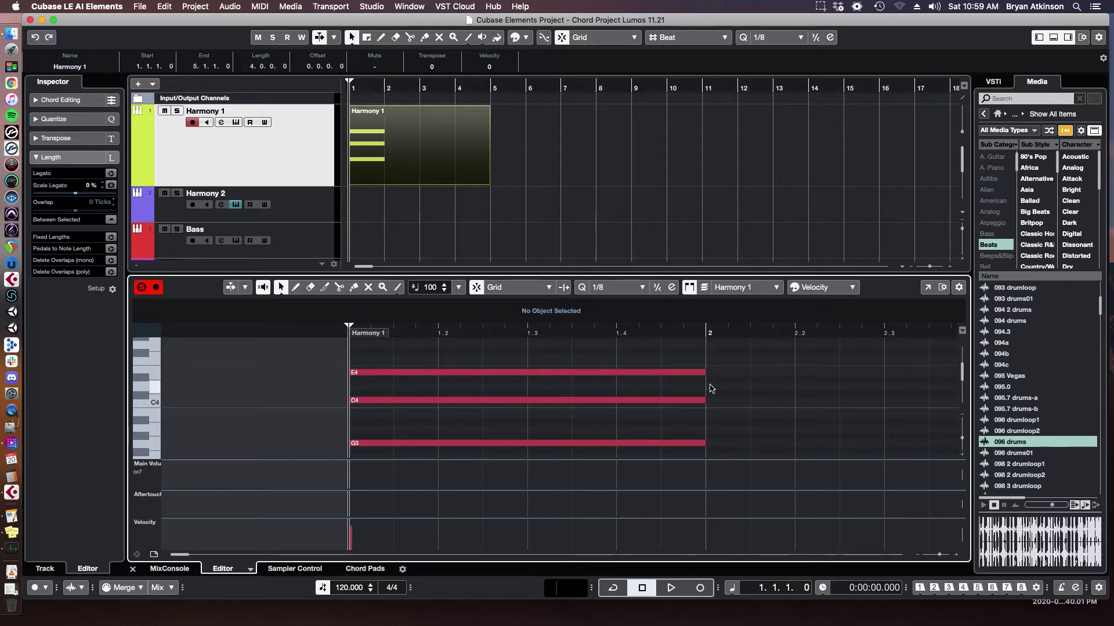
# Step: Add a G3, B3 and D4 chord at the start of bar 2 and lengthen its notes to fill the bar
pyautogui.press('g')
pyautogui.press('g')
pyautogui.press('g')
pyautogui.press('g')
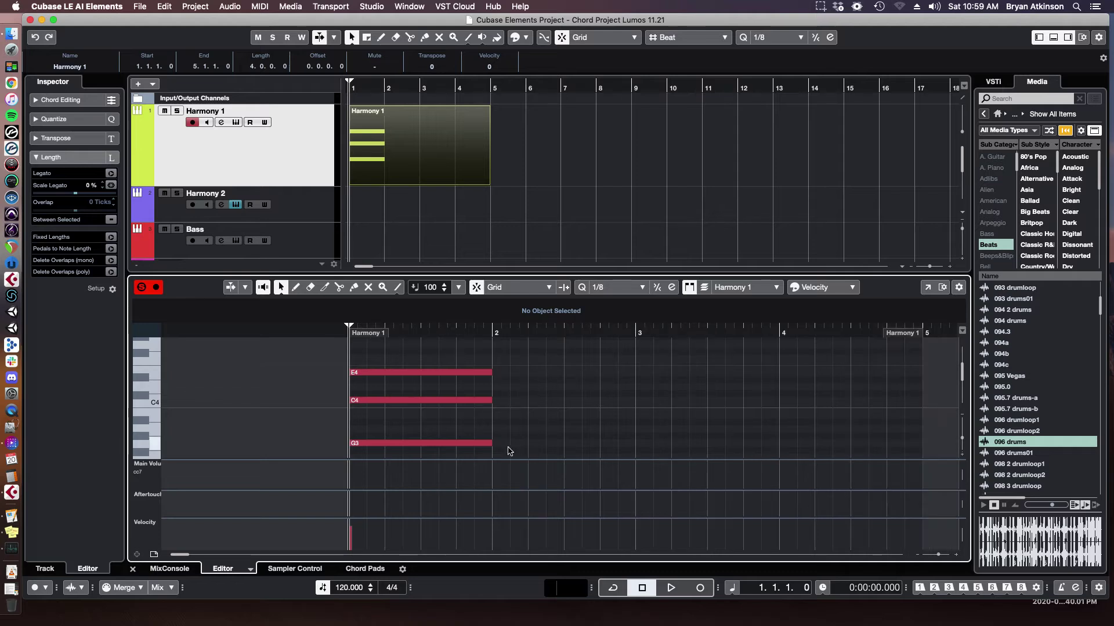
pyautogui.click(502, 444)
pyautogui.click(503, 414)
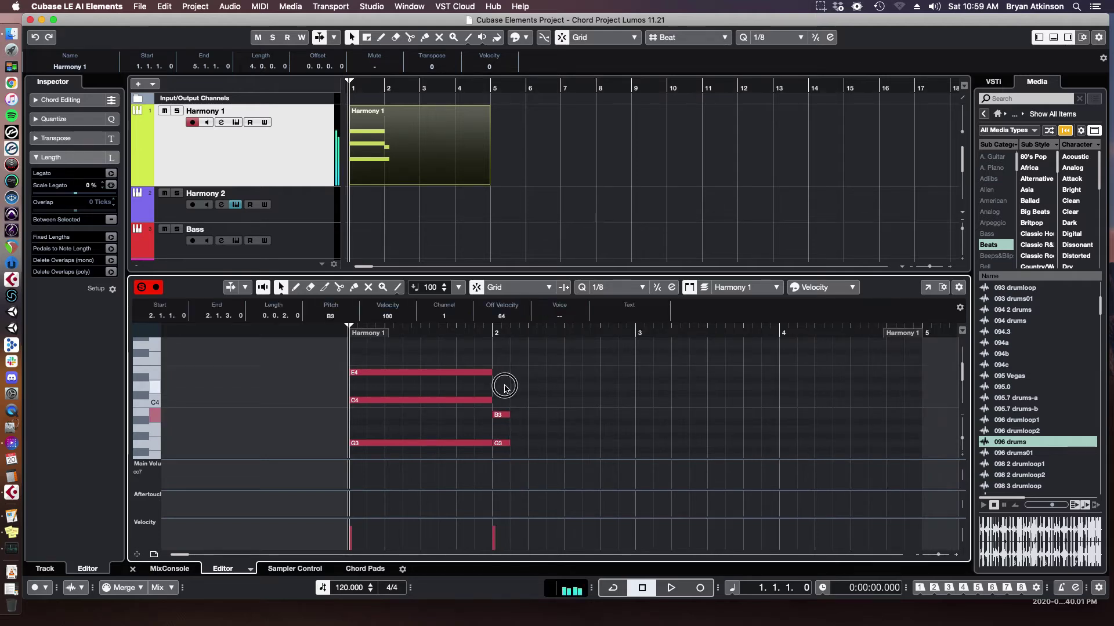
pyautogui.click(506, 386)
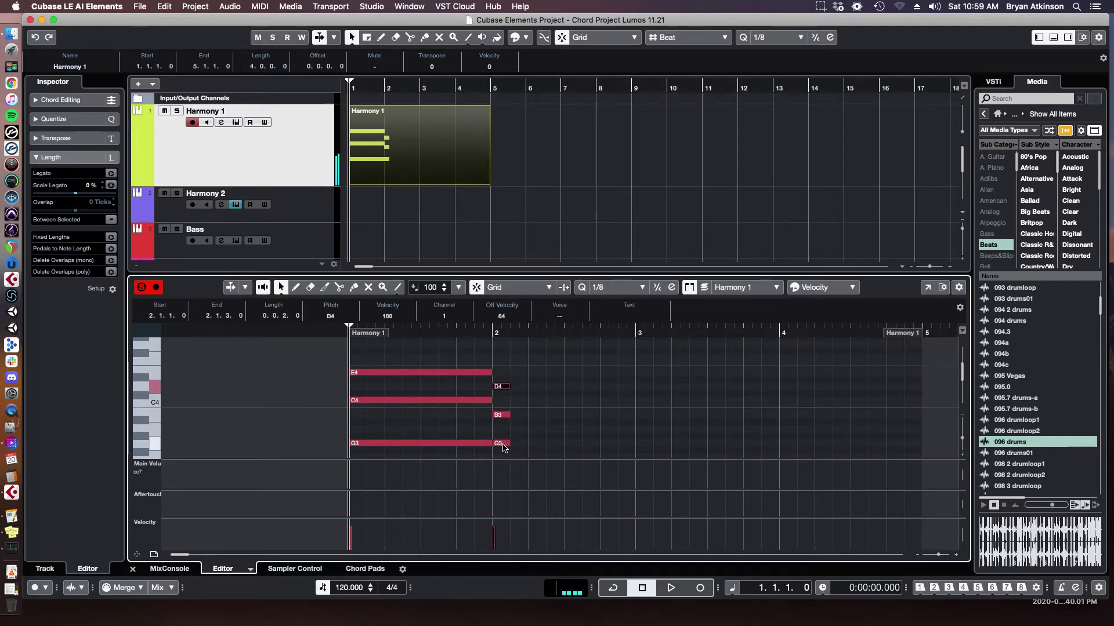
pyautogui.moveTo(502, 370); pyautogui.dragTo(526, 444)
pyautogui.moveTo(509, 387); pyautogui.dragTo(636, 395)
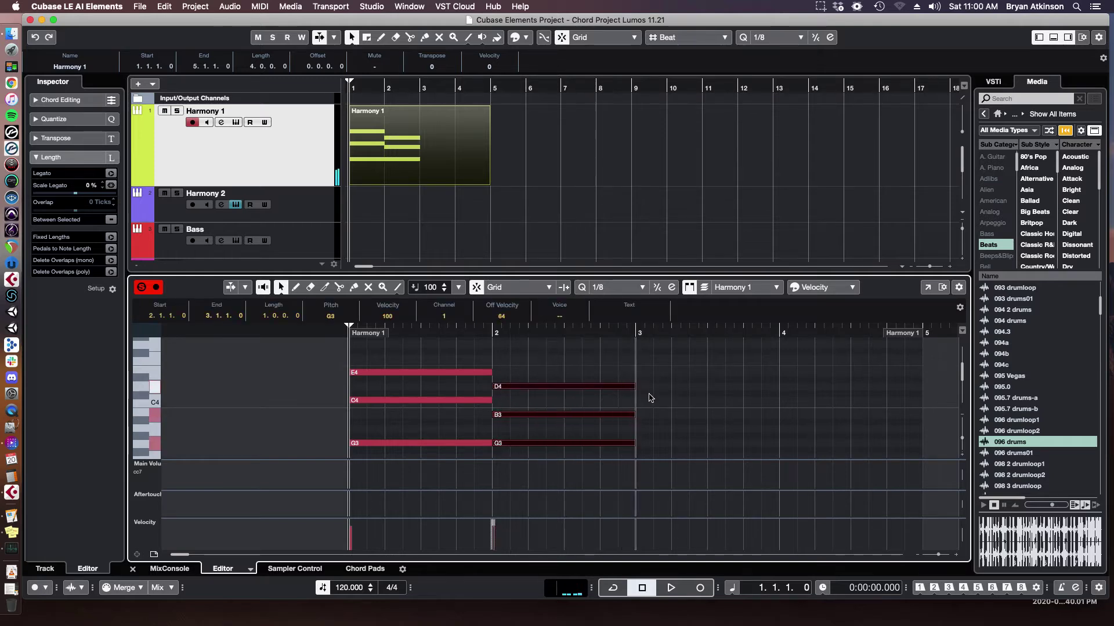
# Step: Enter three short notes at bar 3, C#4, E4 and F4, and lower the lowest one to A3
pyautogui.click(642, 394)
pyautogui.click(644, 372)
pyautogui.click(643, 358)
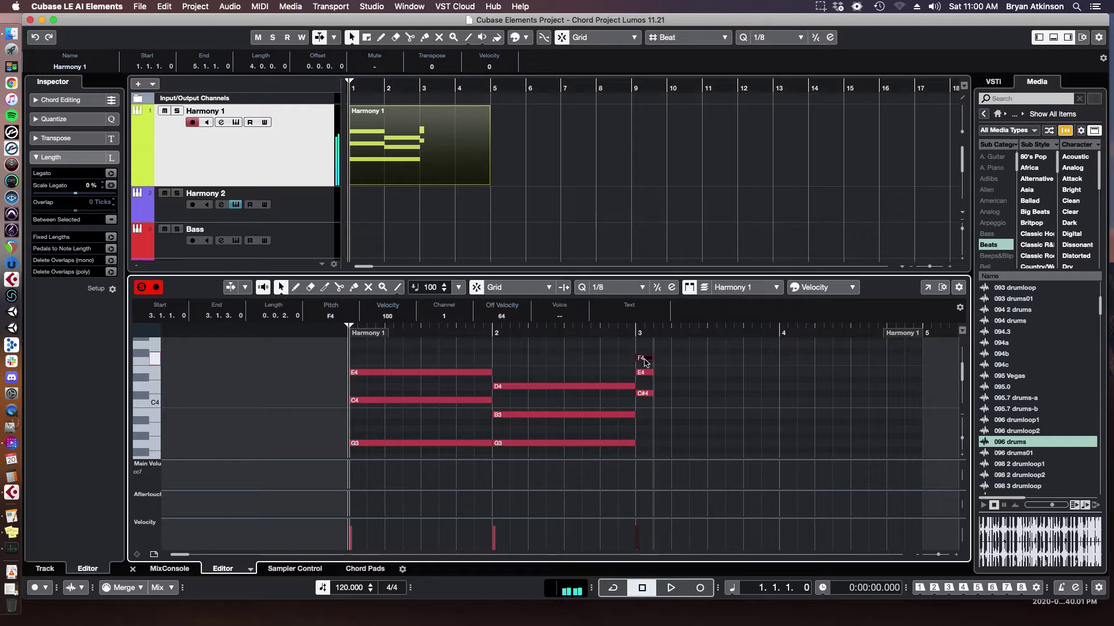
pyautogui.click(644, 398)
pyautogui.press('Down')
pyautogui.press('Down')
pyautogui.press('Down')
pyautogui.press('Down')
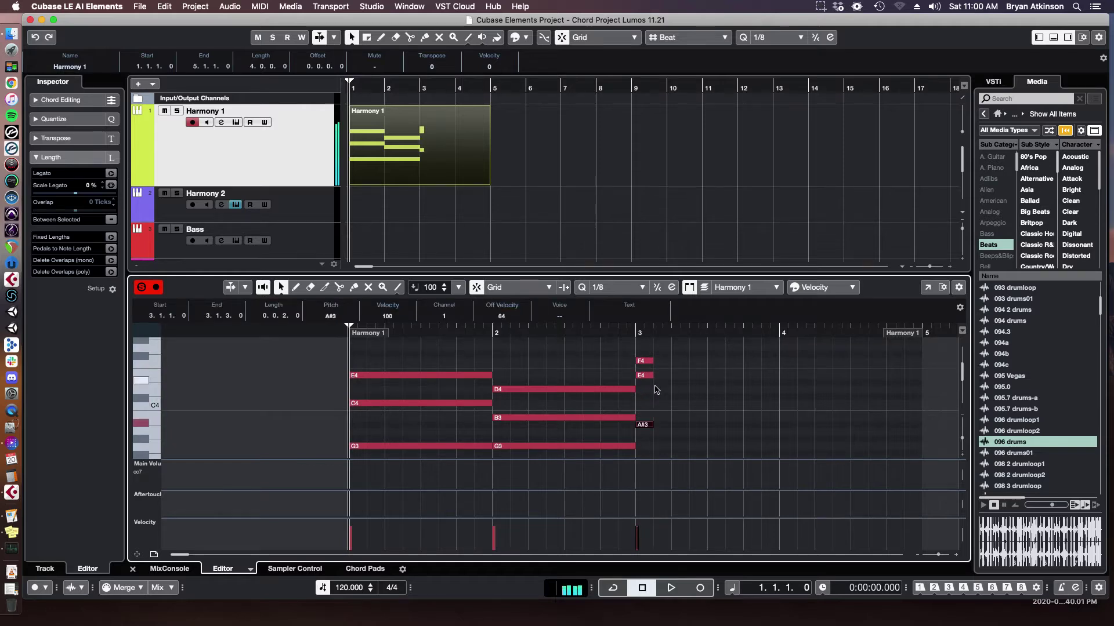
# Step: Lower the upper two bar 3 notes to C4 and E4 and lengthen the chord to fill the bar
pyautogui.click(647, 376)
pyautogui.press('Down')
pyautogui.press('Down')
pyautogui.press('Down')
pyautogui.press('Down')
pyautogui.click(646, 361)
pyautogui.press('Down')
pyautogui.moveTo(636, 364); pyautogui.dragTo(684, 459)
pyautogui.moveTo(661, 377); pyautogui.dragTo(779, 377)
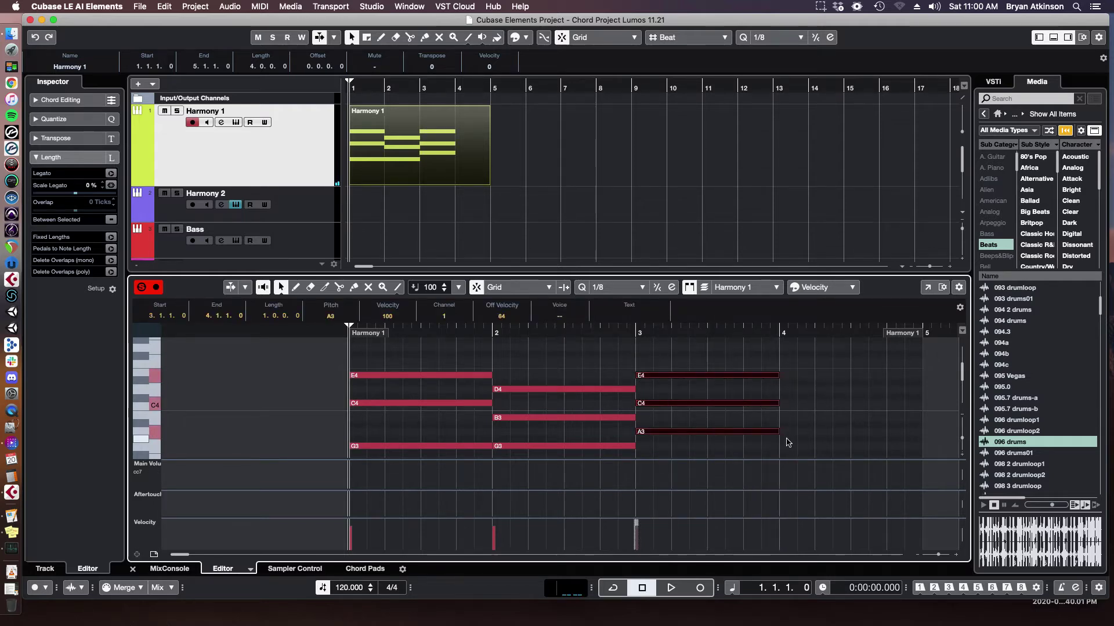
# Step: Enter three short notes at bar 4, G#3, B3 and E4, and lower the bottom two to F3 and A3
pyautogui.click(787, 447)
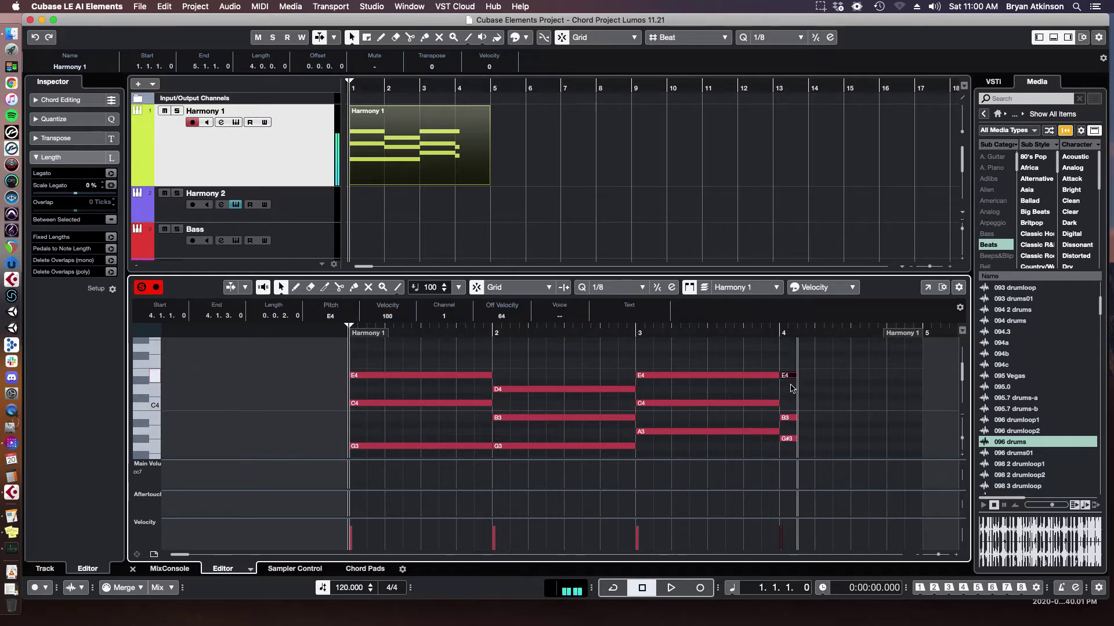
pyautogui.press('Down')
pyautogui.press('Down')
pyautogui.press('Down')
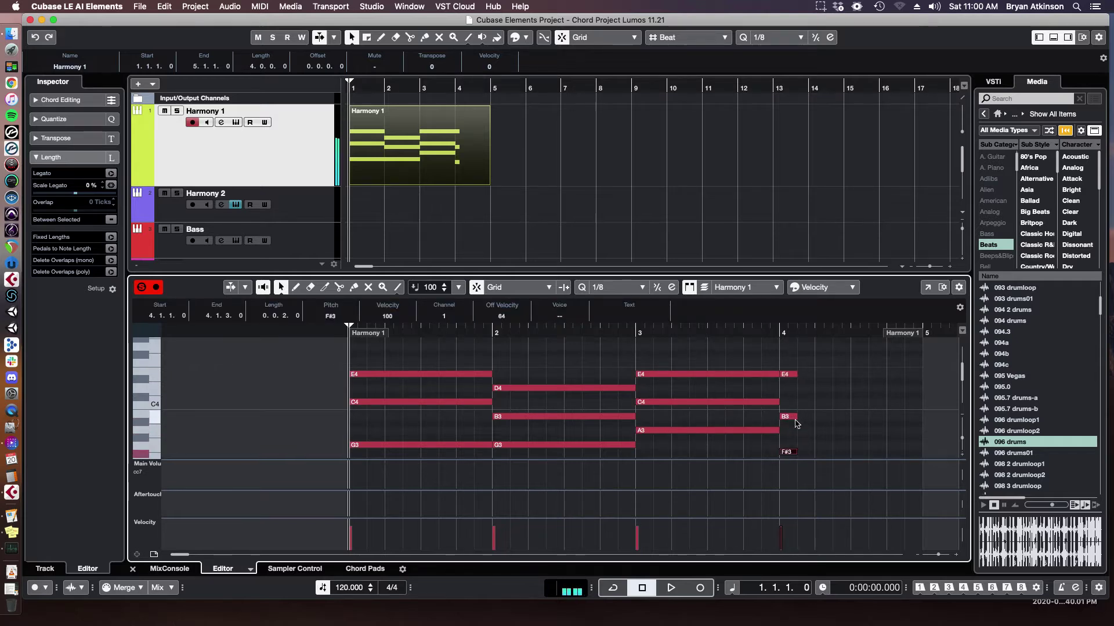
pyautogui.click(790, 414)
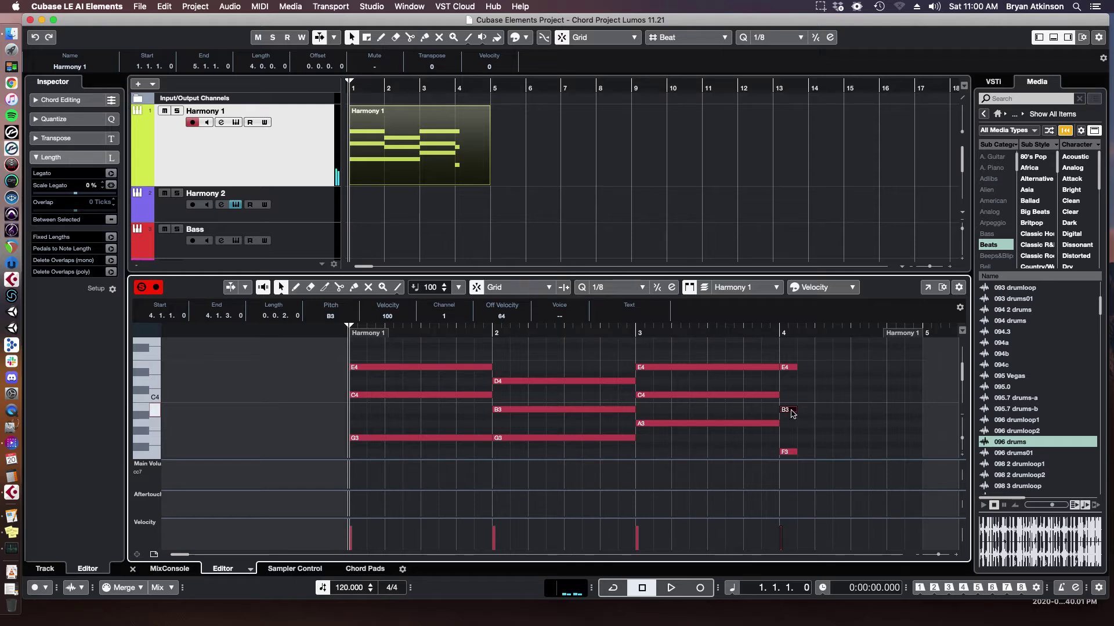
pyautogui.press('Down')
pyautogui.press('Down')
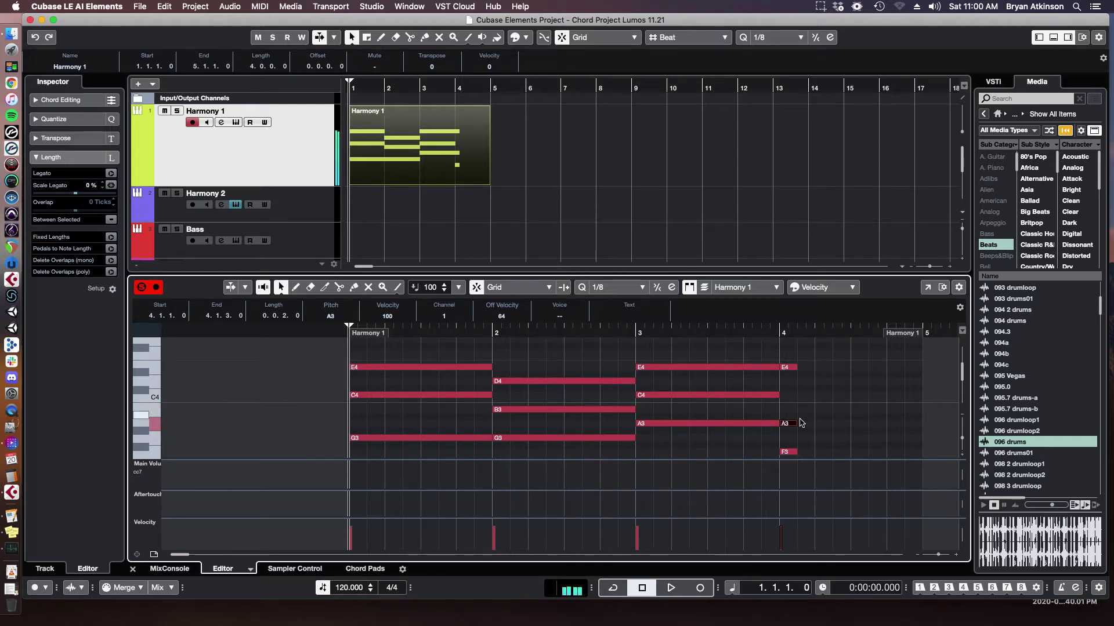
# Step: Lower the top bar 4 note to C4 and lengthen the F3, A3 and C4 chord to fill the bar
pyautogui.click(789, 369)
pyautogui.press('Down')
pyautogui.press('Down')
pyautogui.press('Down')
pyautogui.press('Down')
pyautogui.click(789, 452)
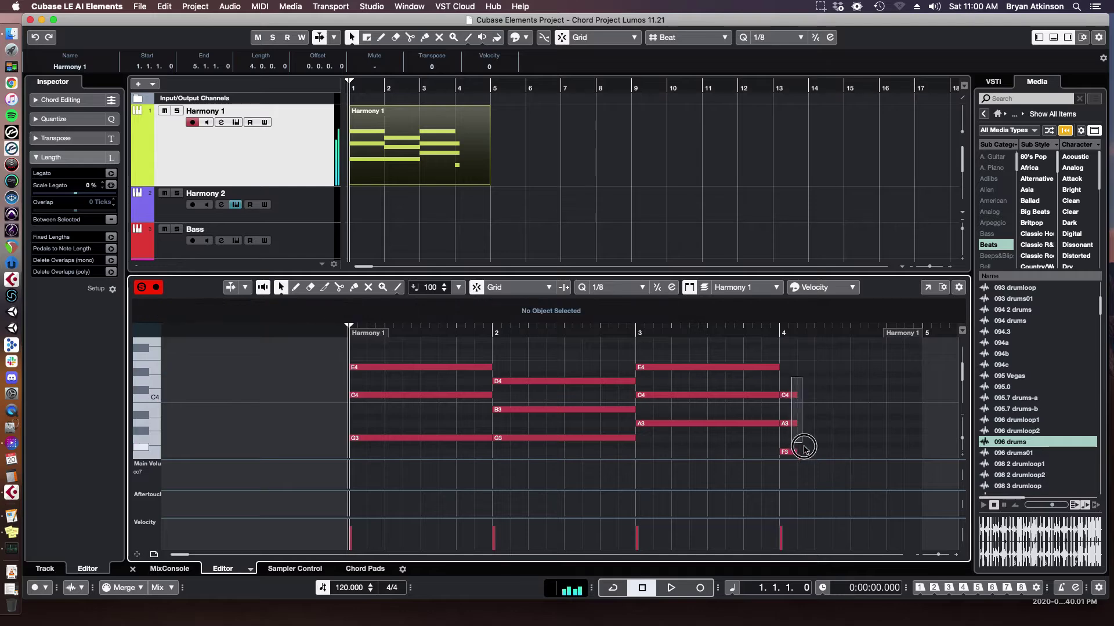
pyautogui.scroll(-2, 791, 381)
pyautogui.moveTo(794, 378); pyautogui.dragTo(922, 377)
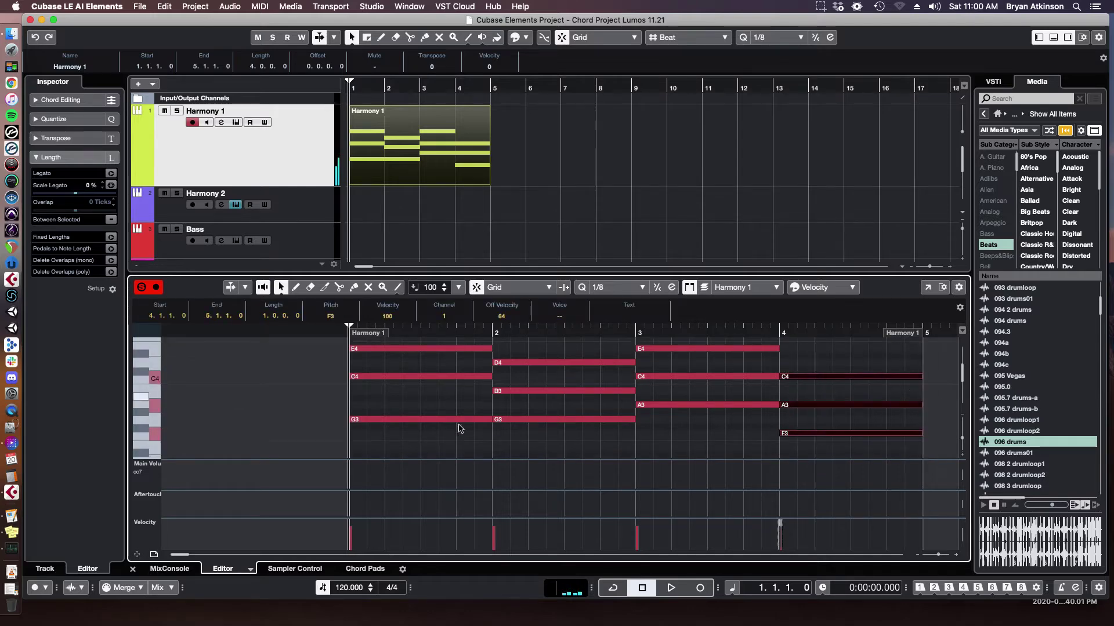
# Step: Close the Key Editor and play the four-bar chord progression from the start
pyautogui.click(133, 569)
pyautogui.press('space')
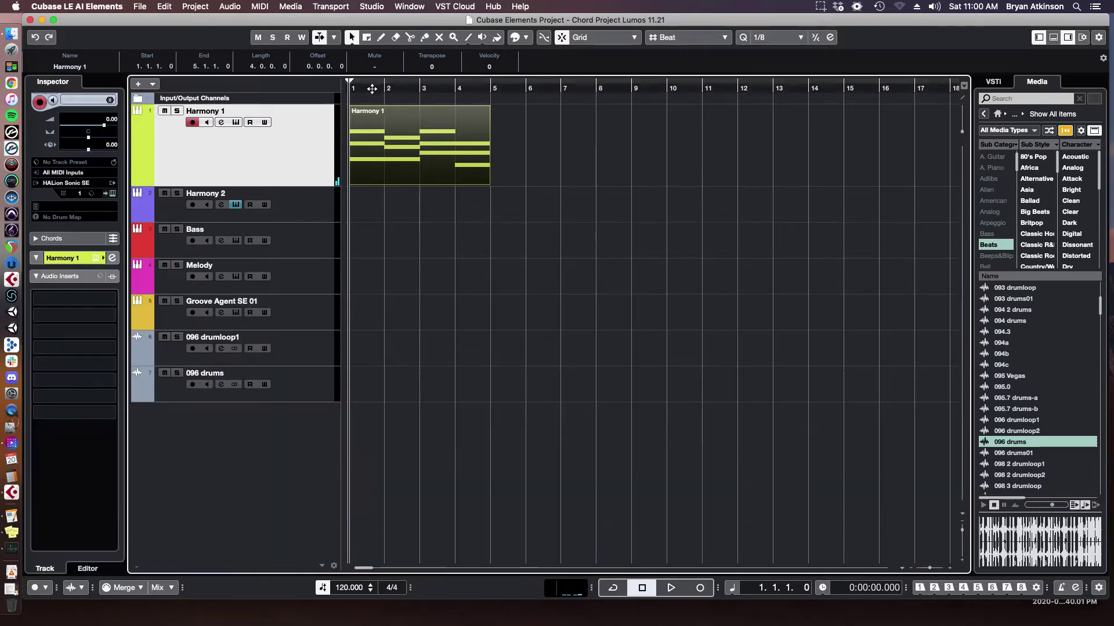
pyautogui.press('h')
pyautogui.press('g')
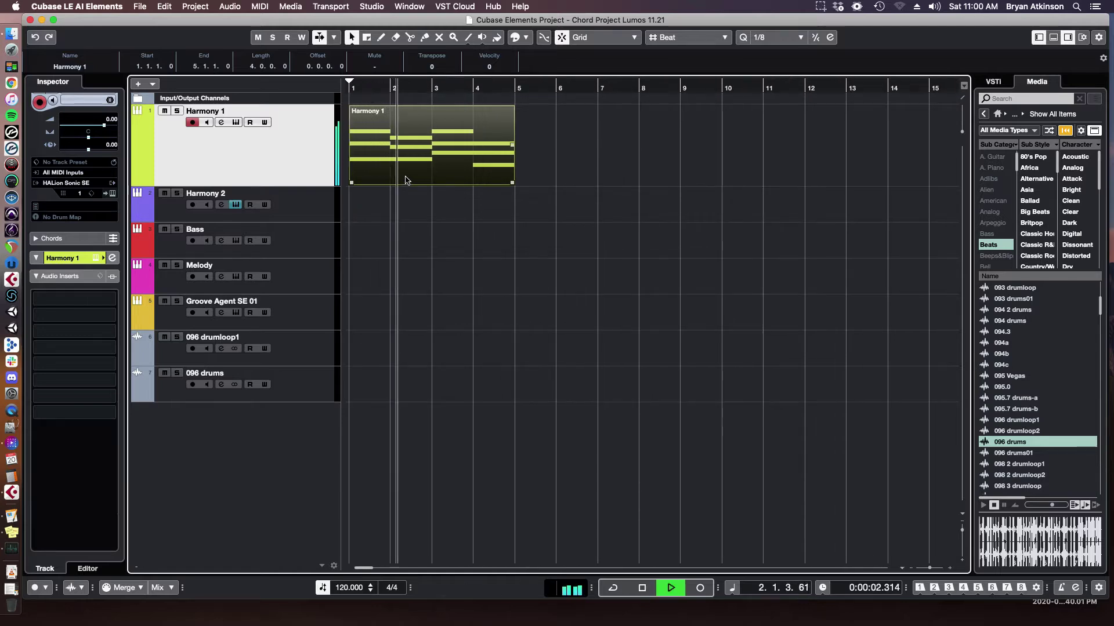
pyautogui.press('g')
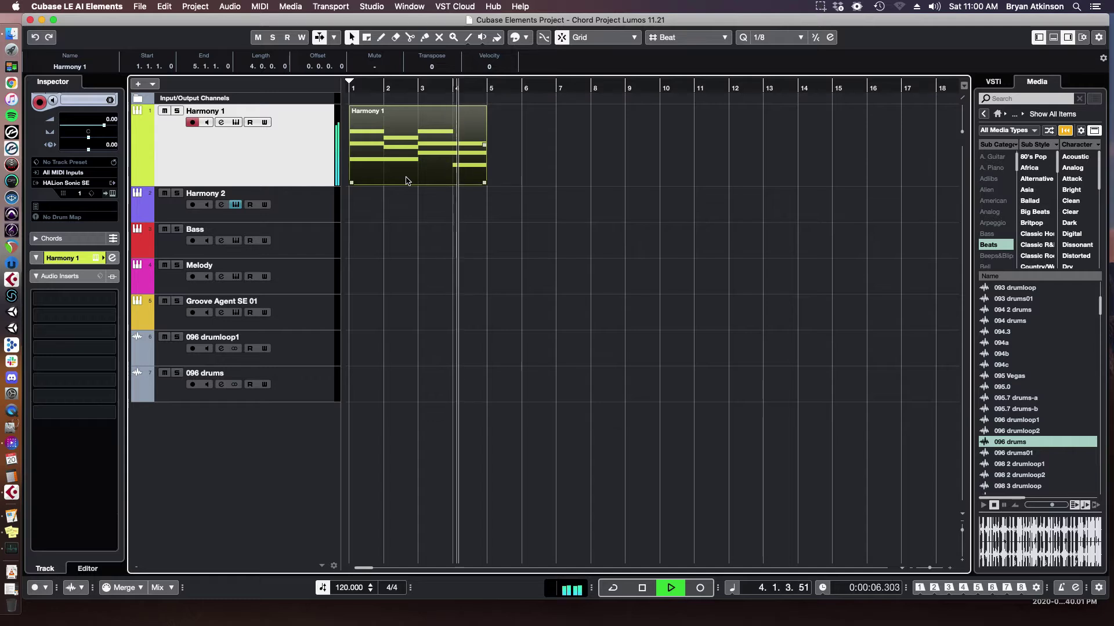
pyautogui.press('space')
# Step: Transpose the Harmony 1 part by -12 semitones and play it from the start
pyautogui.doubleClick(405, 152)
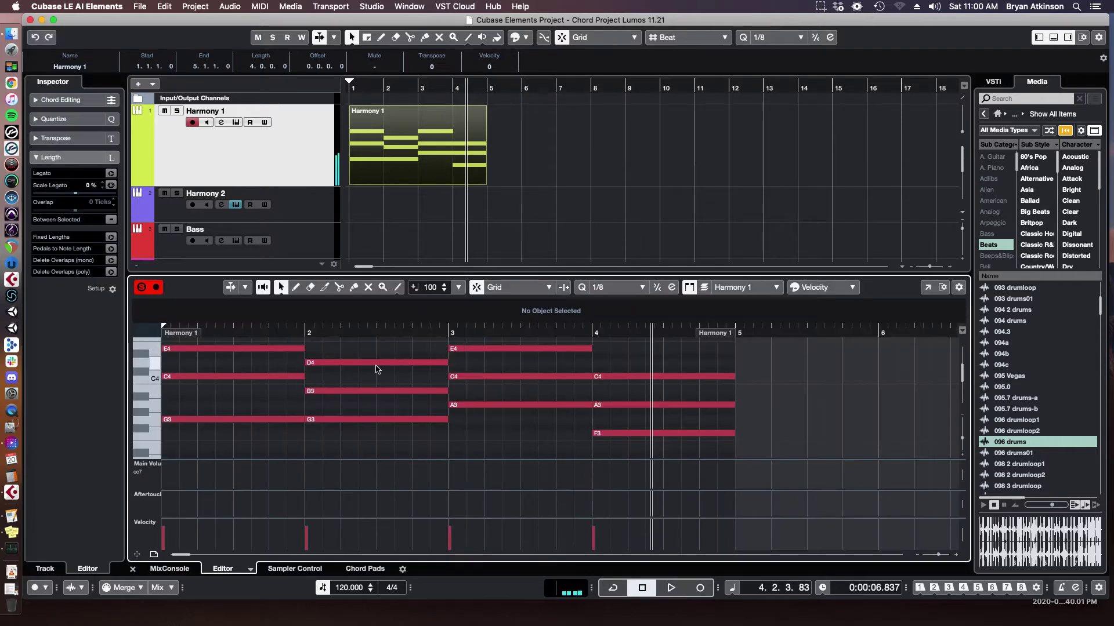
pyautogui.click(132, 569)
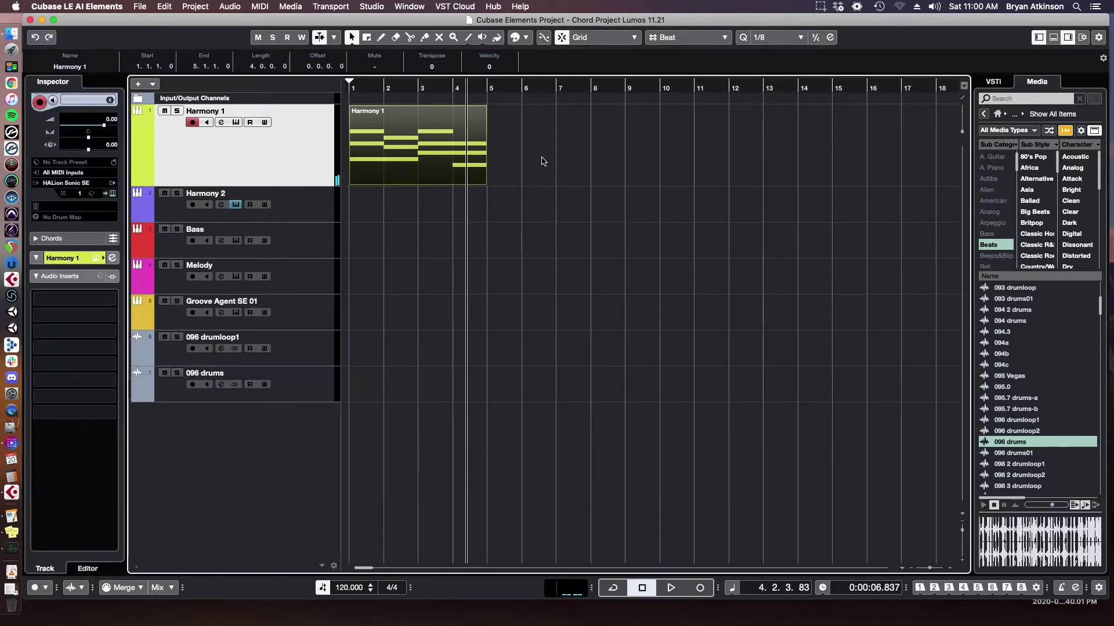
pyautogui.click(377, 146)
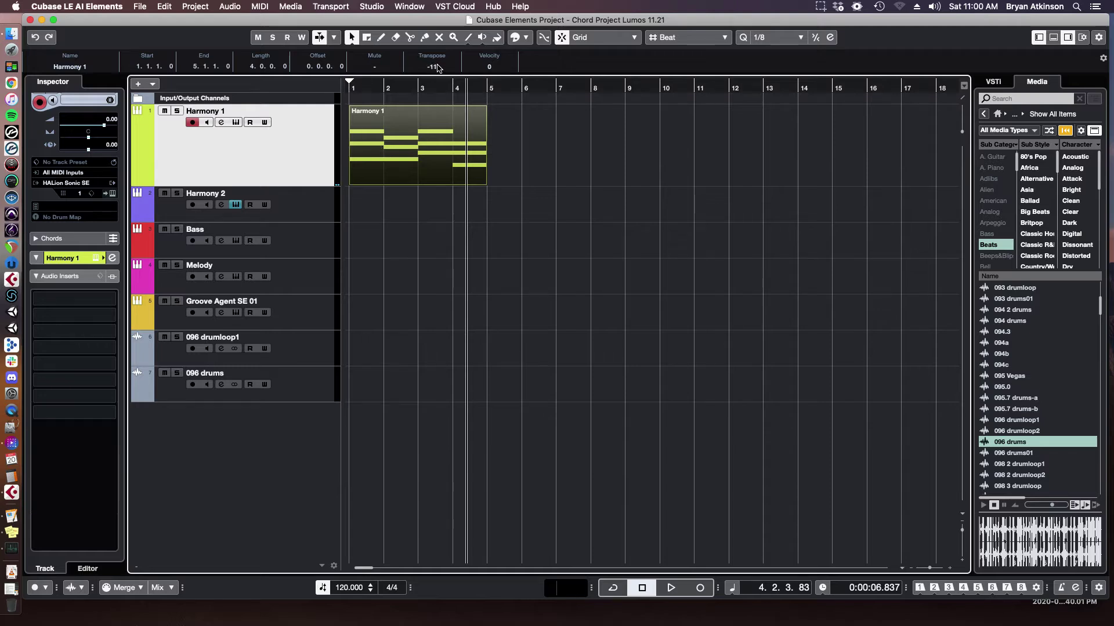
pyautogui.press('KP_Decimal')
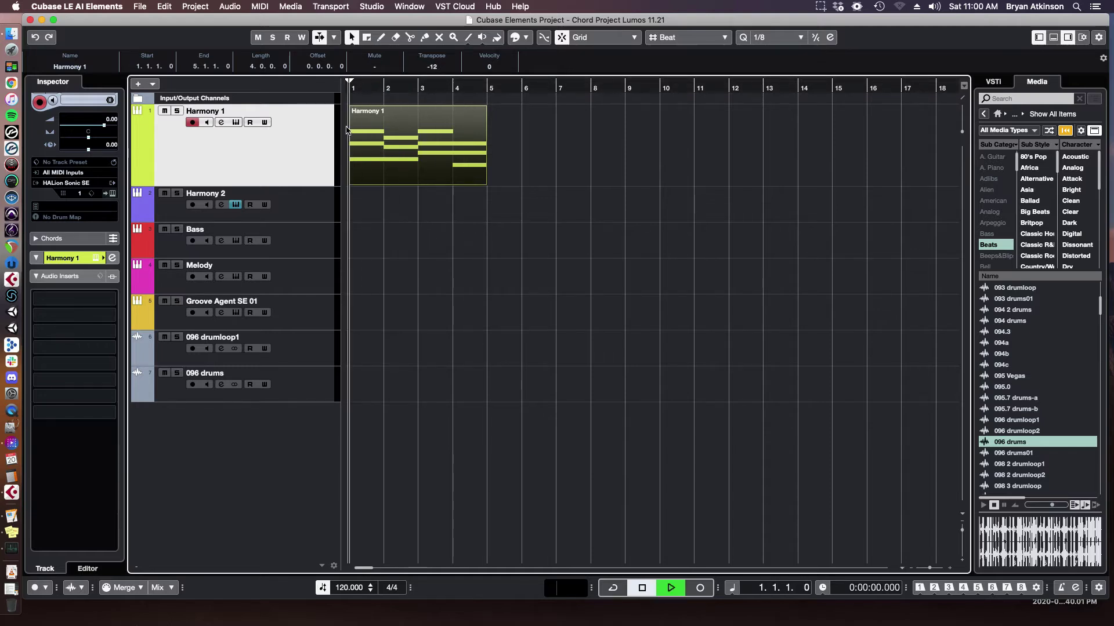
pyautogui.press('space')
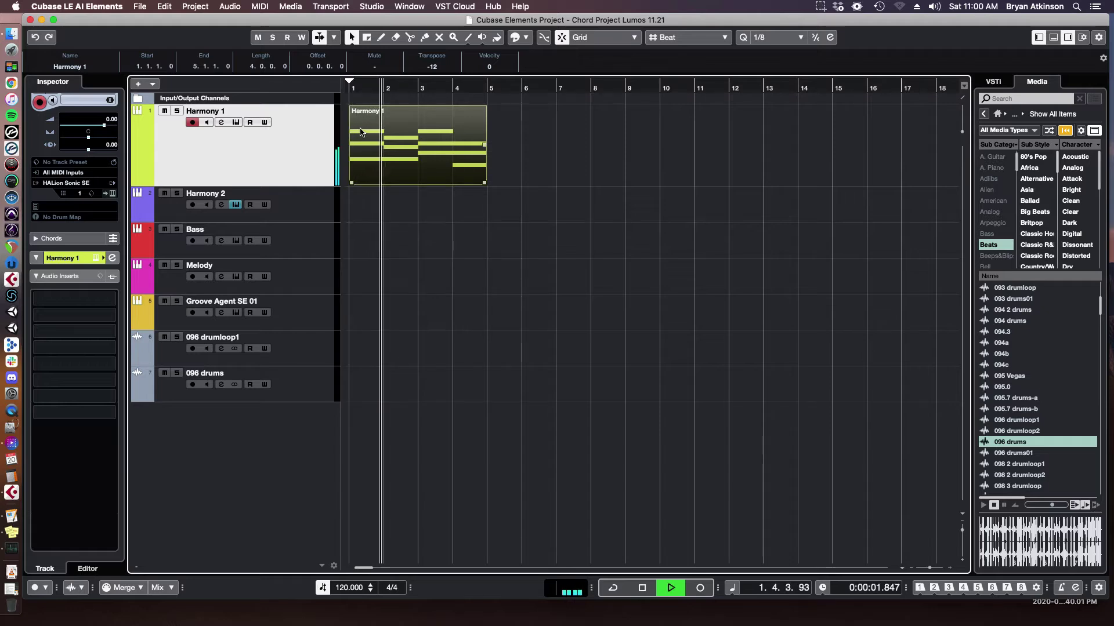
pyautogui.press('space')
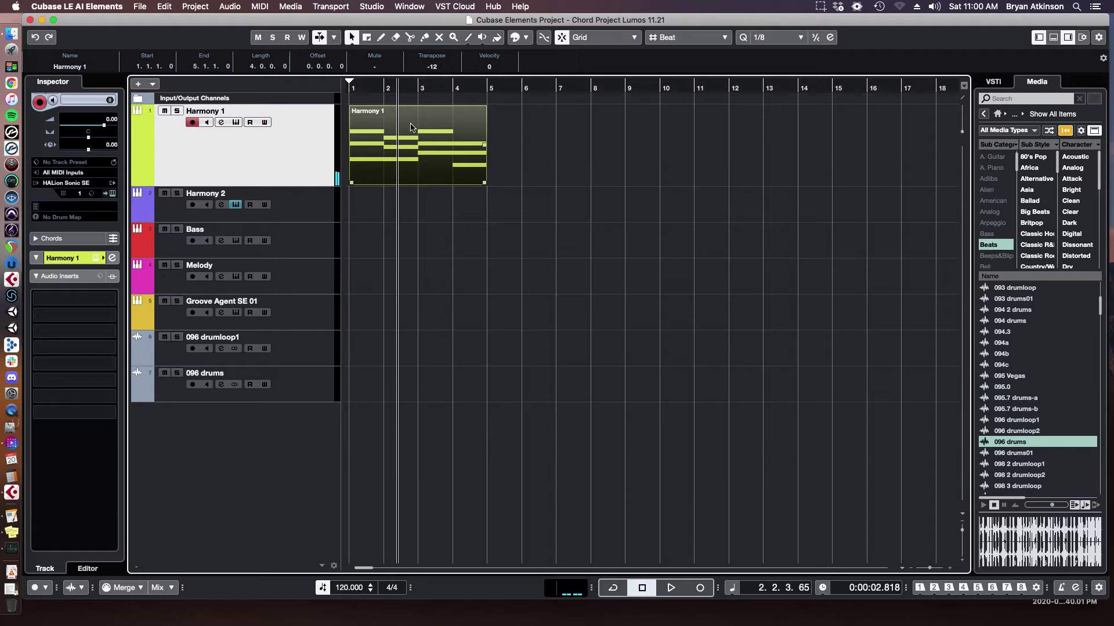
# Step: Raise the amplifier attack of Harmony 1's Piano Pickup sound to 46.0, audition the progression, and close the instrument window
pyautogui.click(239, 122)
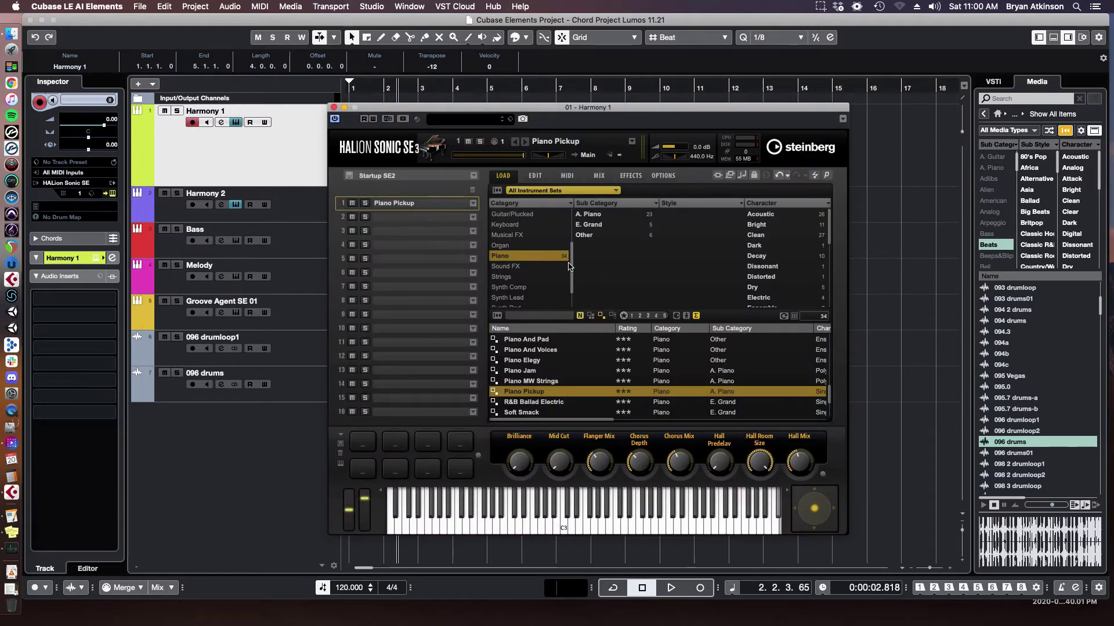
pyautogui.click(532, 178)
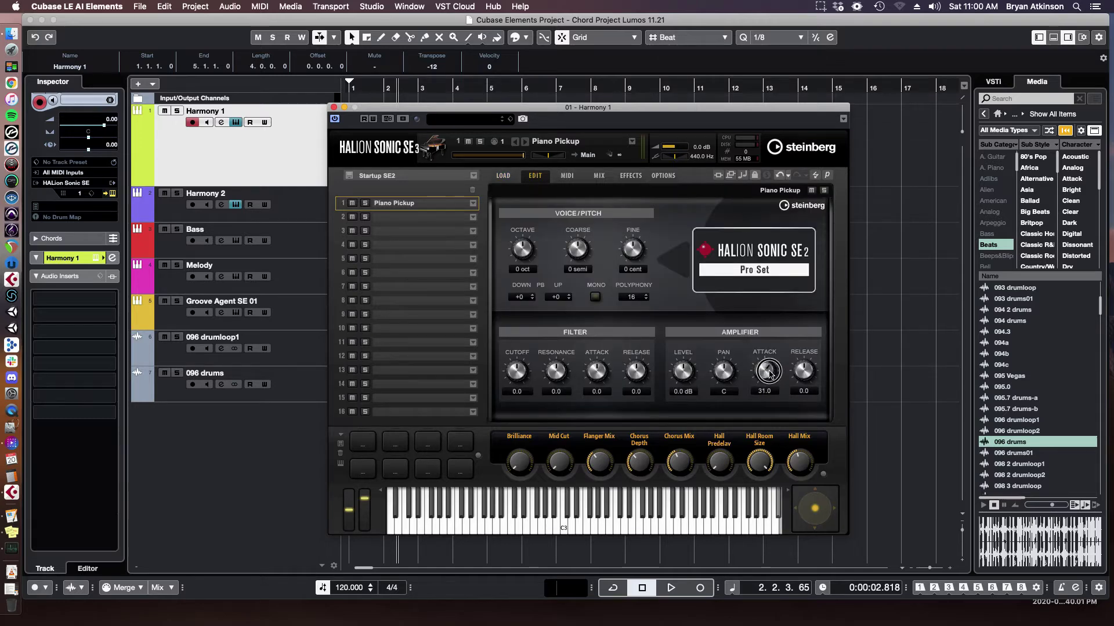
pyautogui.press('space')
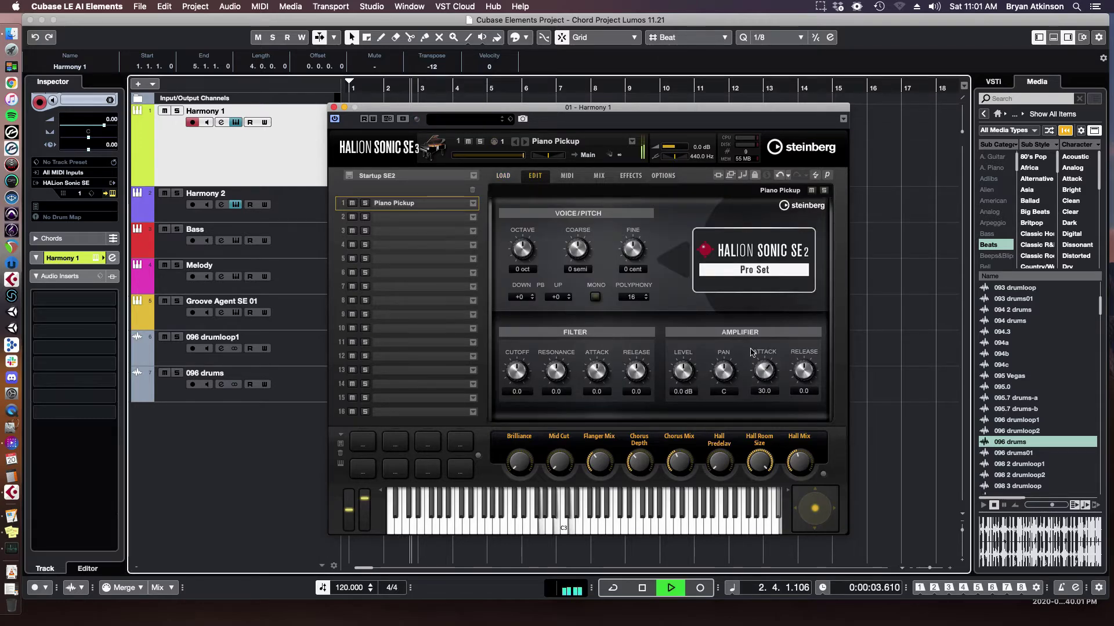
pyautogui.moveTo(766, 372); pyautogui.dragTo(770, 364)
pyautogui.press('space')
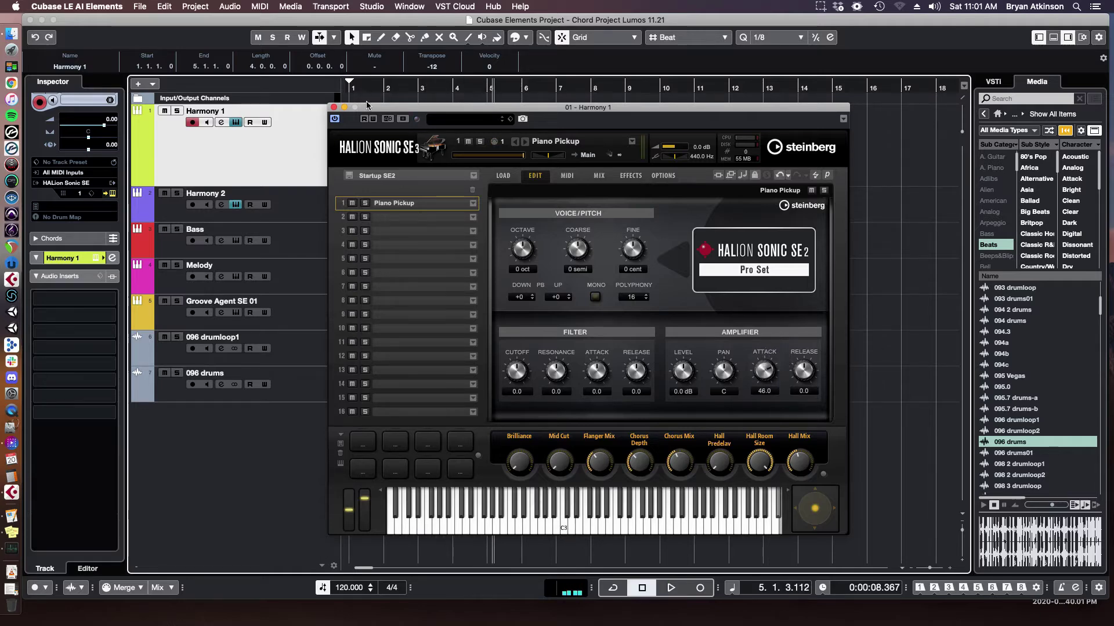
pyautogui.click(334, 108)
# Step: Duplicate the four-bar Harmony 1 part repeatedly until the copies reach bar 33, and return the playhead to bar 1
pyautogui.moveTo(476, 89); pyautogui.dragTo(763, 92)
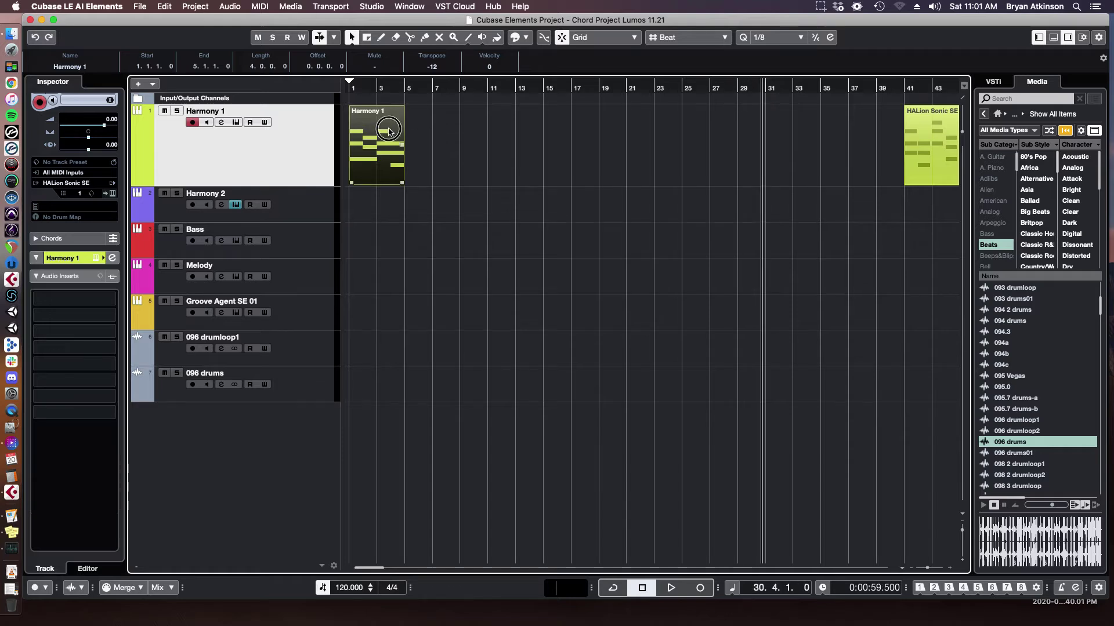
pyautogui.press('super+d')
pyautogui.press('super+d')
pyautogui.press('super+d')
pyautogui.press('super+d')
pyautogui.press('super+d')
pyautogui.press('super+d')
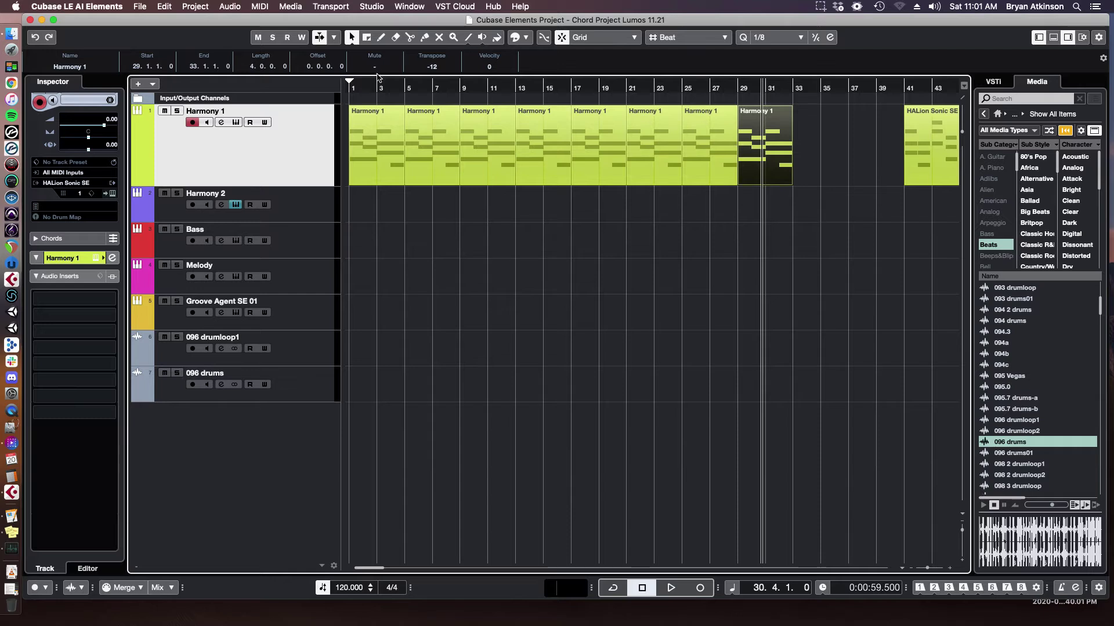
pyautogui.moveTo(387, 87); pyautogui.dragTo(350, 102)
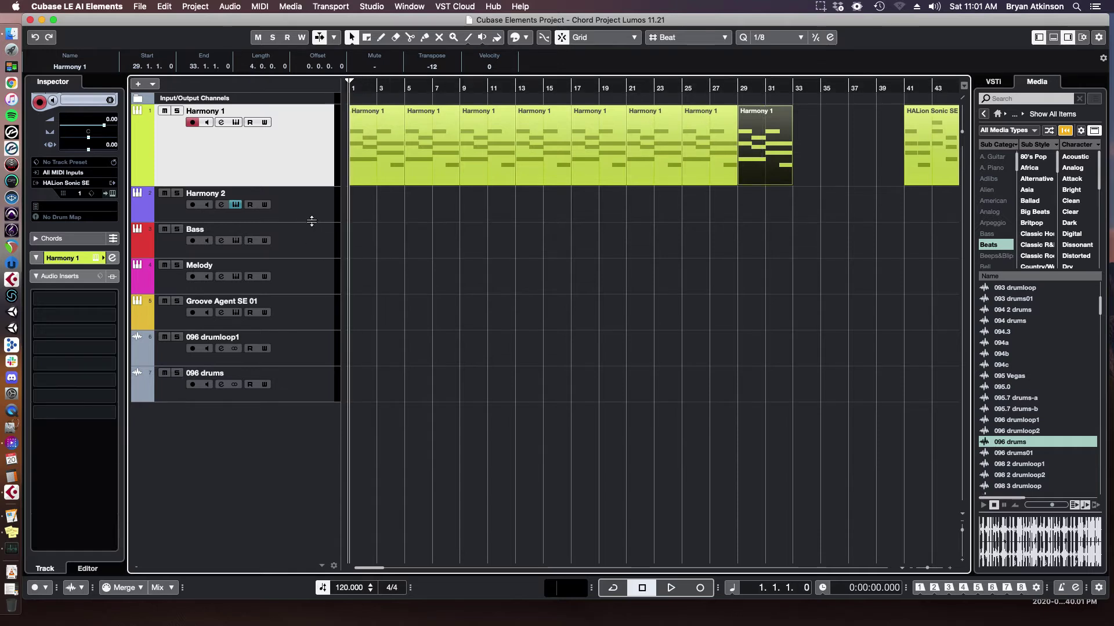
# Step: Enlarge the Harmony 2 track and check its HALion instrument sound against Harmony 1's
pyautogui.moveTo(311, 221); pyautogui.dragTo(311, 245)
pyautogui.moveTo(834, 131); pyautogui.dragTo(487, 167)
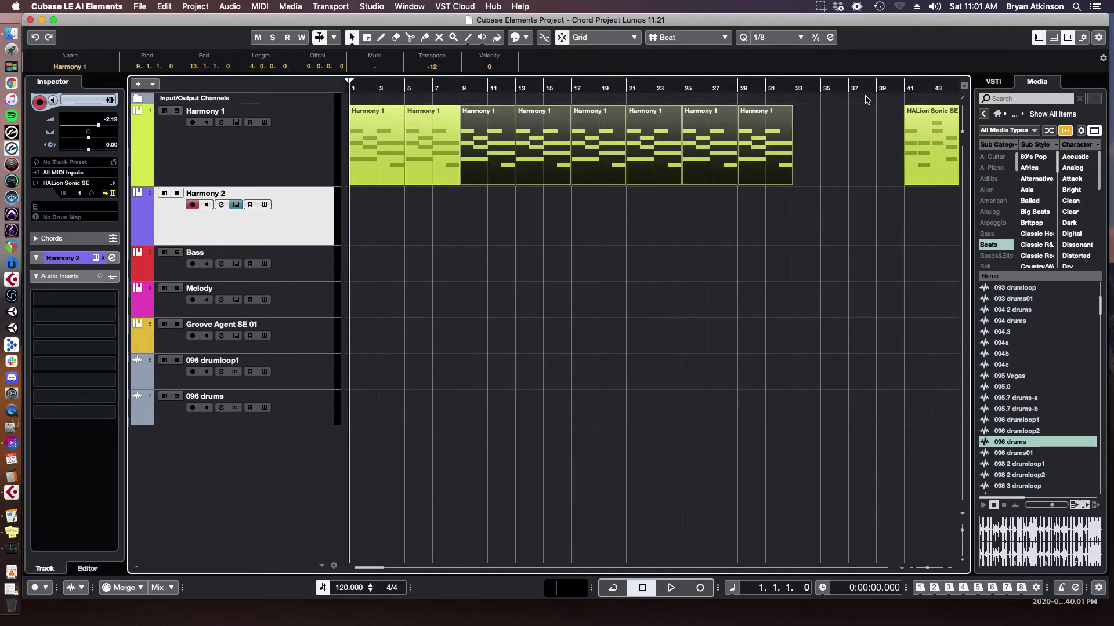
pyautogui.moveTo(815, 133); pyautogui.dragTo(487, 171)
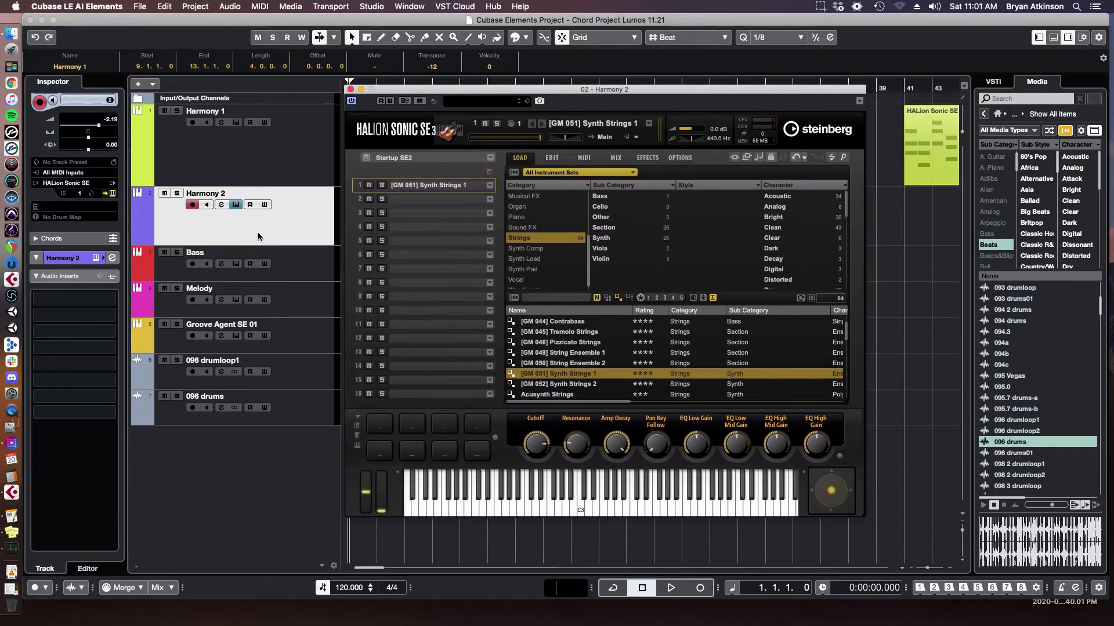
pyautogui.click(350, 90)
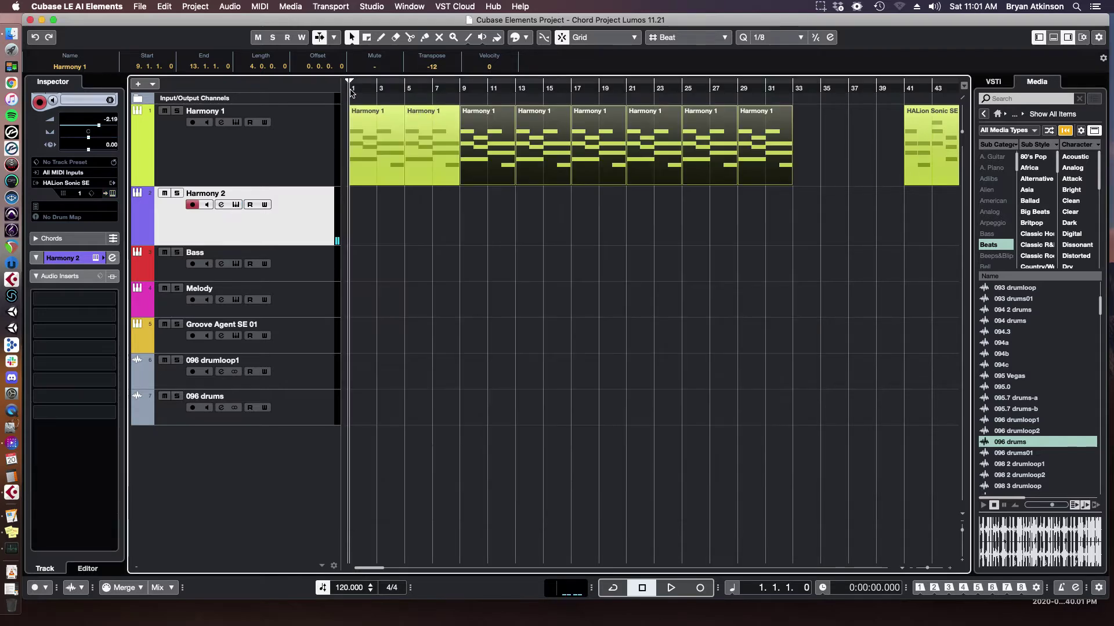
pyautogui.click(311, 156)
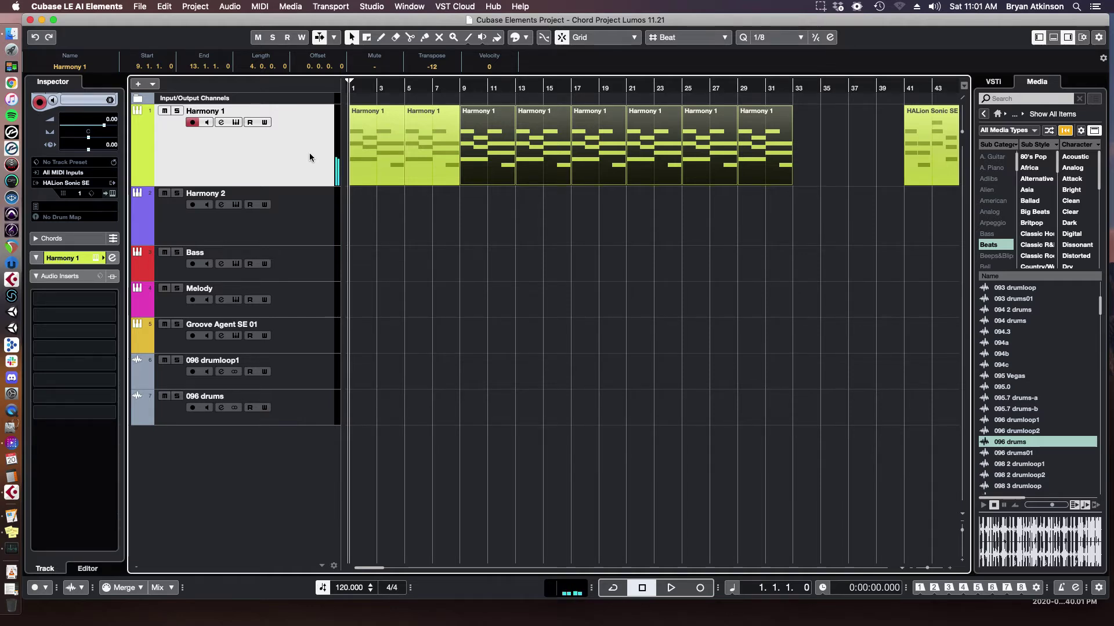
pyautogui.click(313, 201)
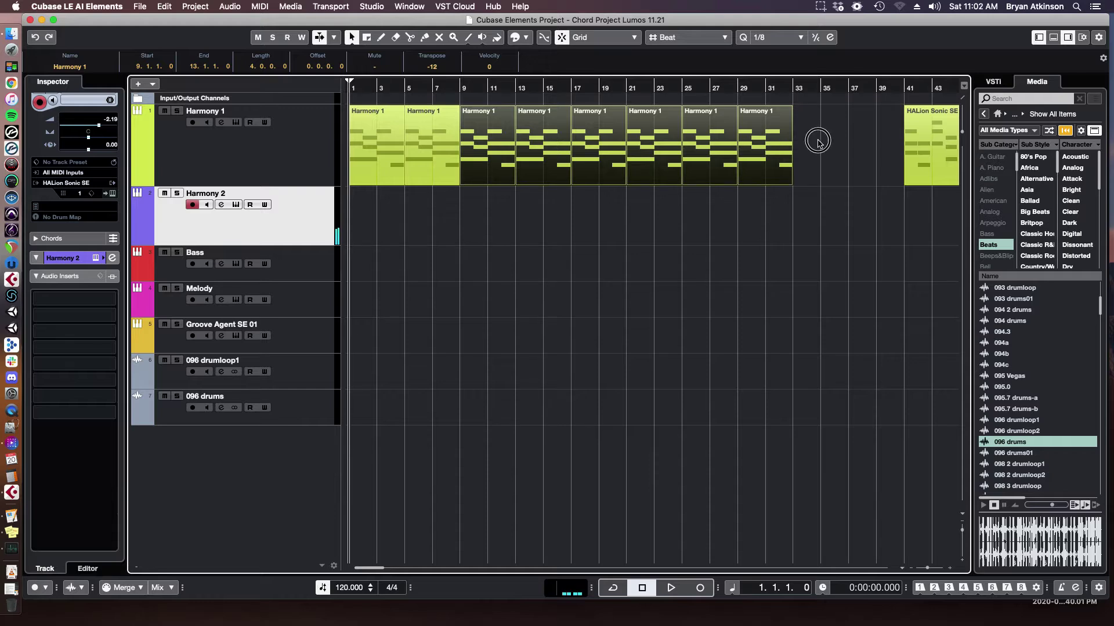
# Step: Copy the six Harmony 1 parts from bar 9 onward down to the Harmony 2 track and undo the copy
pyautogui.moveTo(817, 140); pyautogui.dragTo(489, 195)
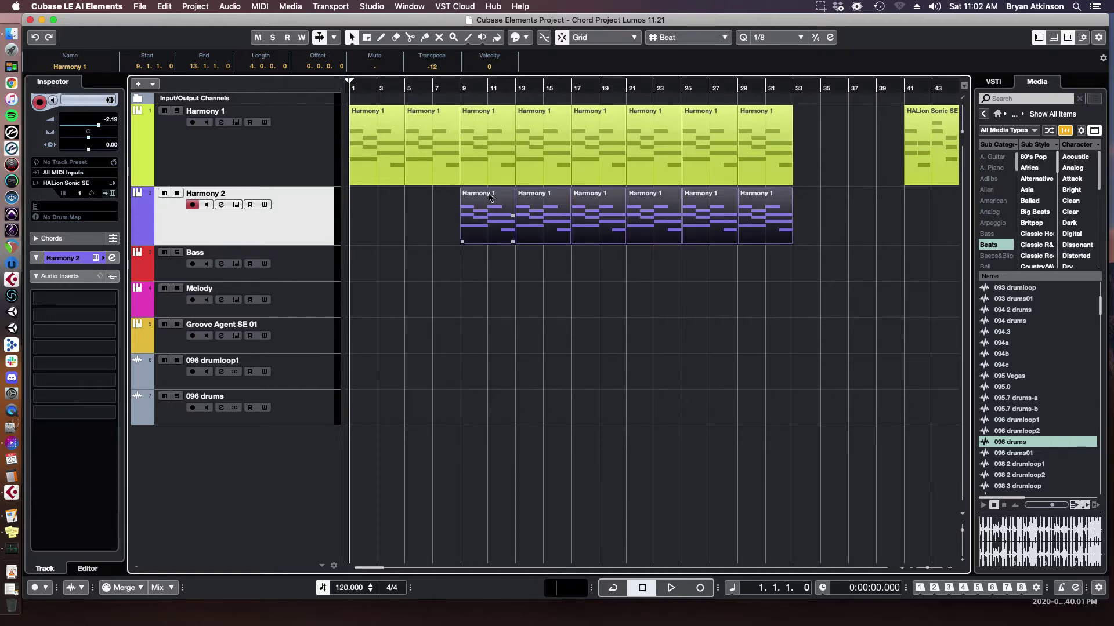
pyautogui.click(533, 163)
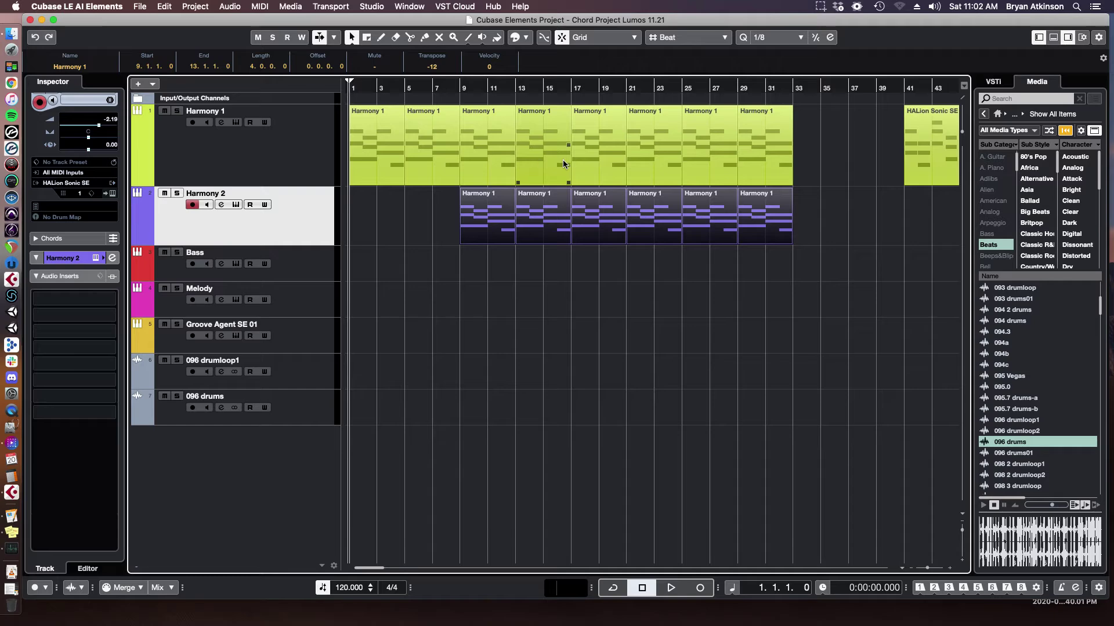
pyautogui.hotkey('ctrl', 'z')
# Step: Copy the last six Harmony 1 parts onto the Harmony 2 track and align the copies to start at bar 9
pyautogui.moveTo(823, 135); pyautogui.dragTo(781, 127)
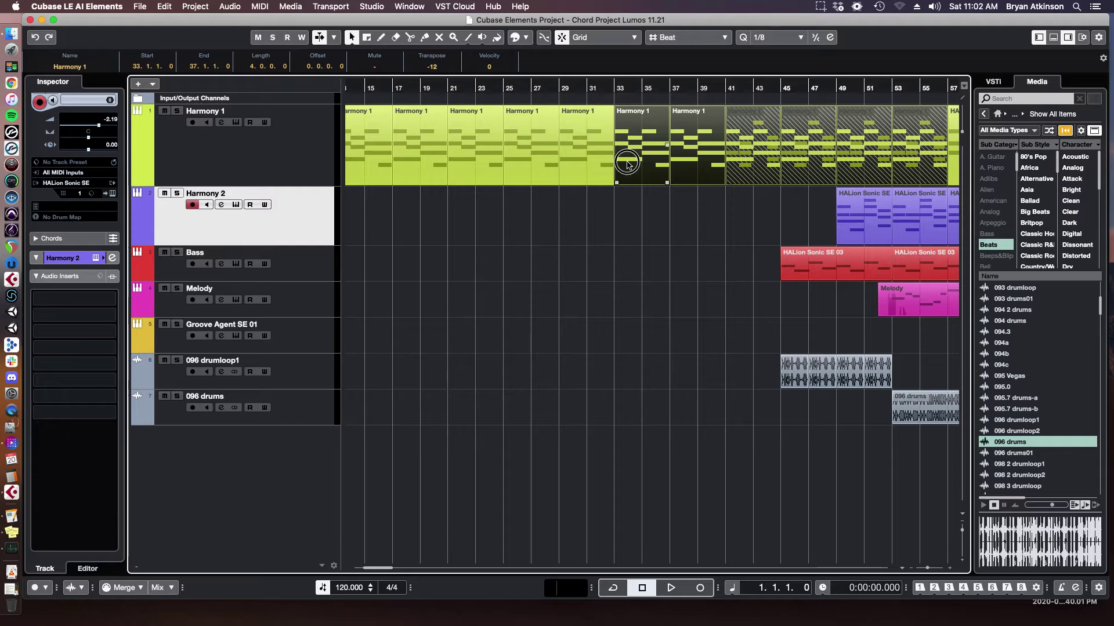
pyautogui.moveTo(622, 158); pyautogui.dragTo(372, 209)
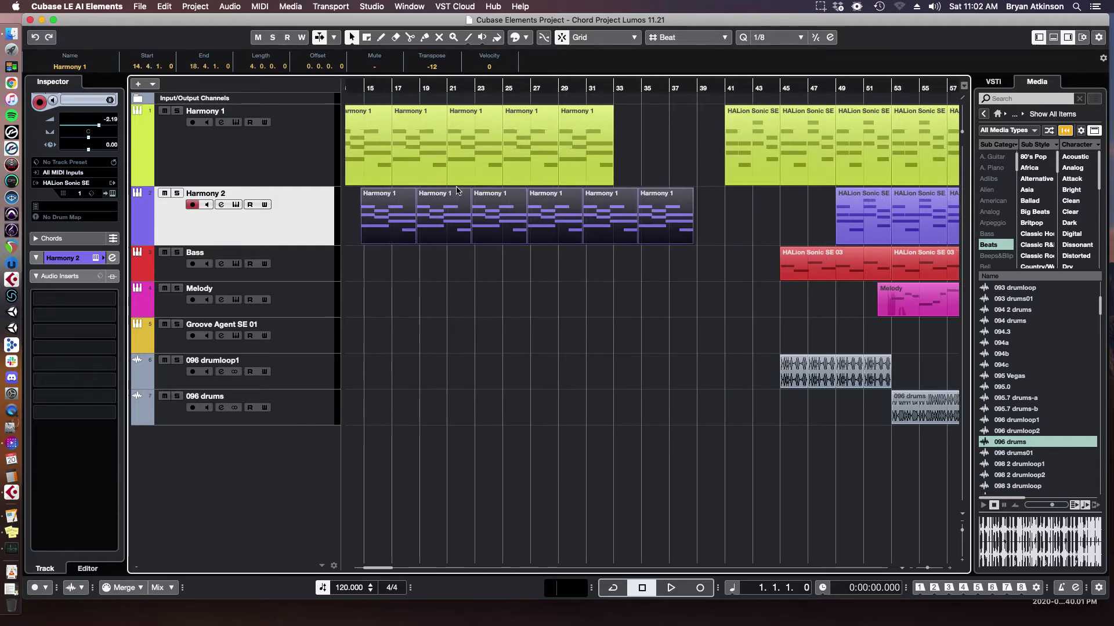
pyautogui.moveTo(399, 93)
pyautogui.mouseDown()
pyautogui.moveTo(399, 81)
pyautogui.moveTo(399, 91)
pyautogui.mouseUp()
pyautogui.moveTo(530, 222); pyautogui.dragTo(476, 221)
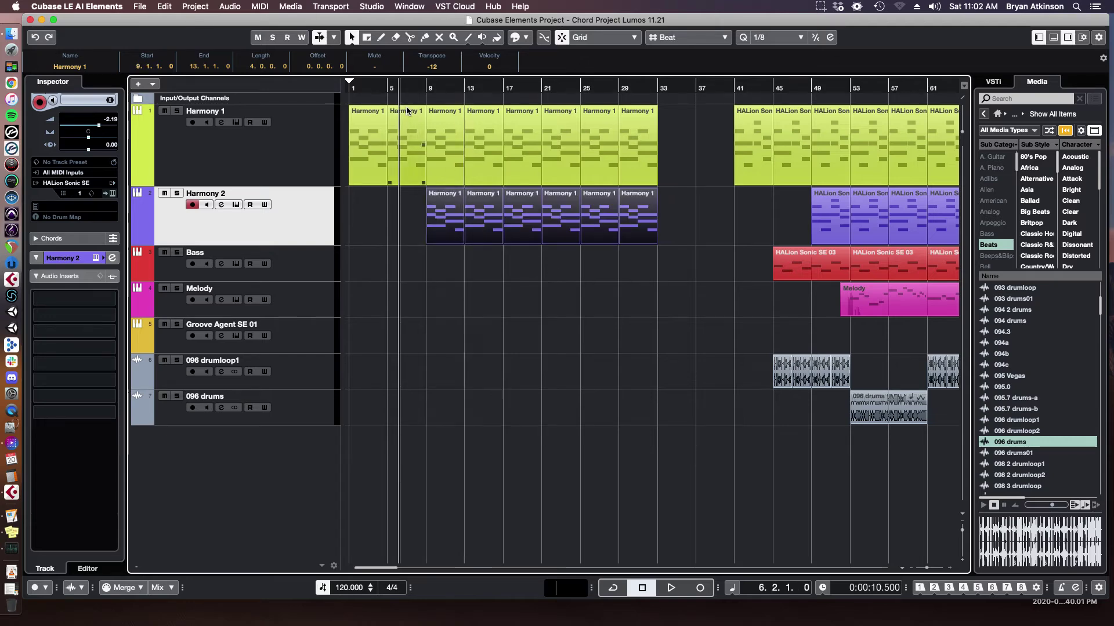
# Step: Play the arrangement from just before bar 9 to hear Harmony 1 and Harmony 2 together, and stop playback
pyautogui.moveTo(406, 85); pyautogui.dragTo(473, 96)
pyautogui.press('g')
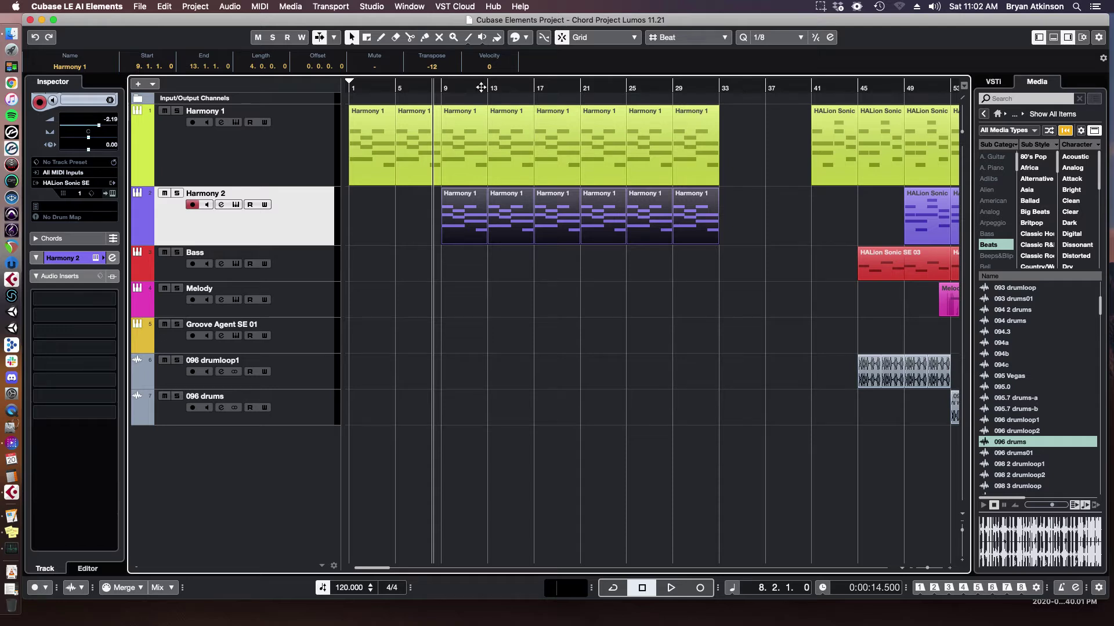
pyautogui.click(438, 93)
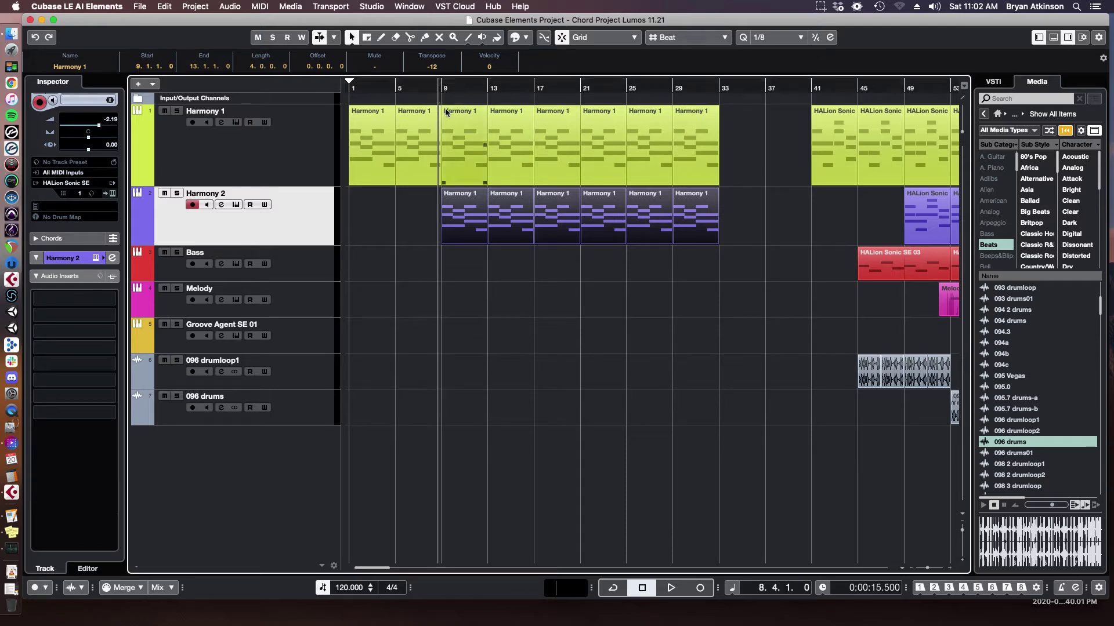
pyautogui.press('space')
pyautogui.press('h')
pyautogui.press('h')
pyautogui.press('h')
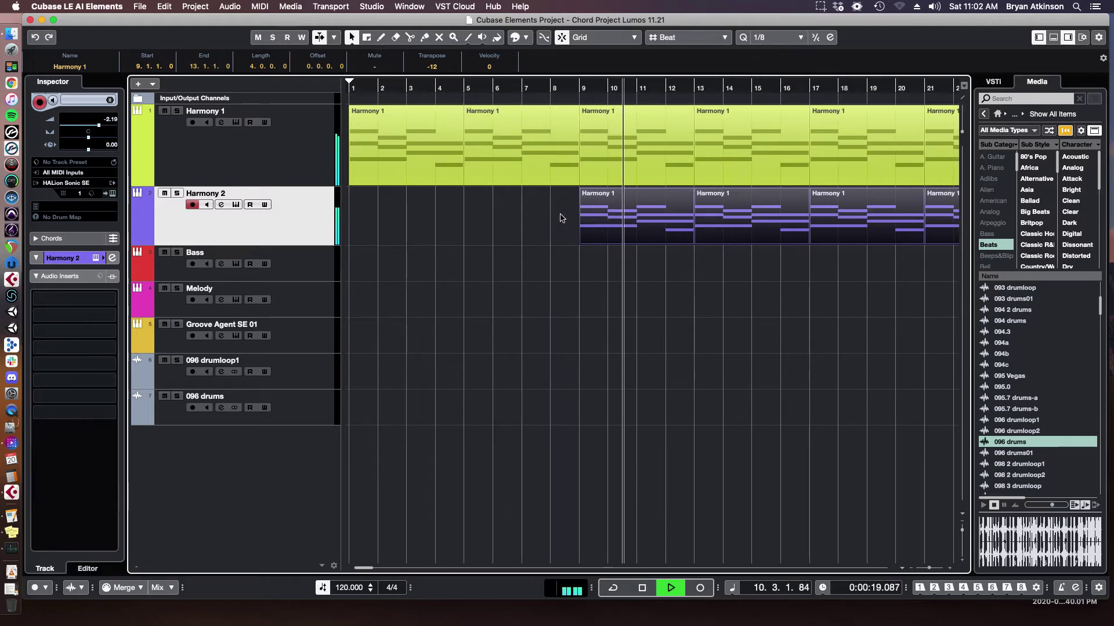
pyautogui.press('g')
pyautogui.press('g')
pyautogui.click(285, 171)
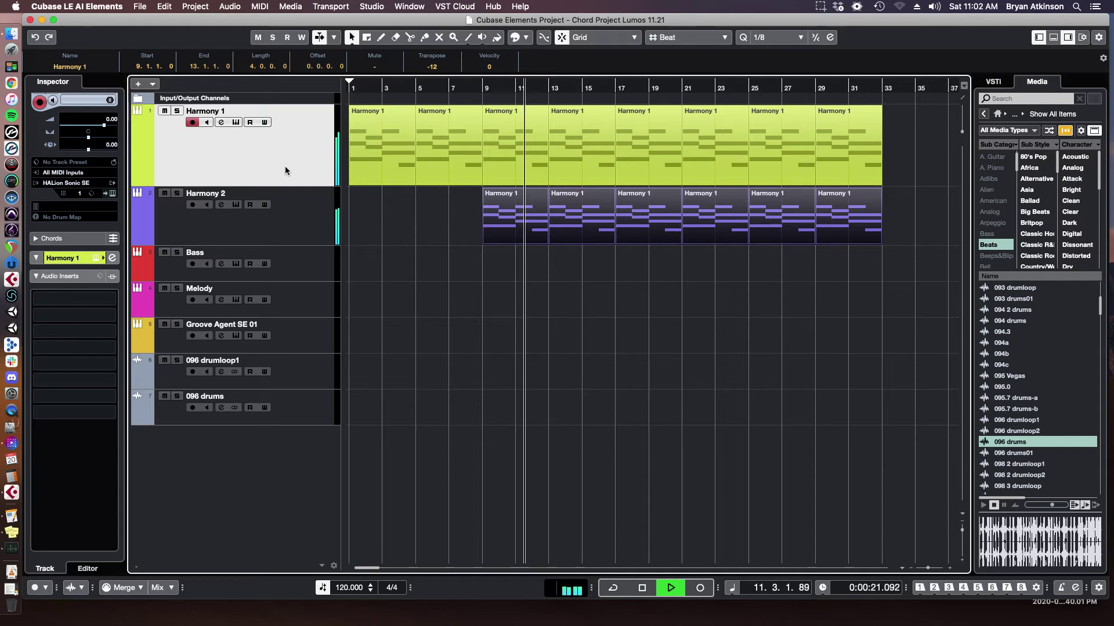
pyautogui.click(604, 230)
pyautogui.press('space')
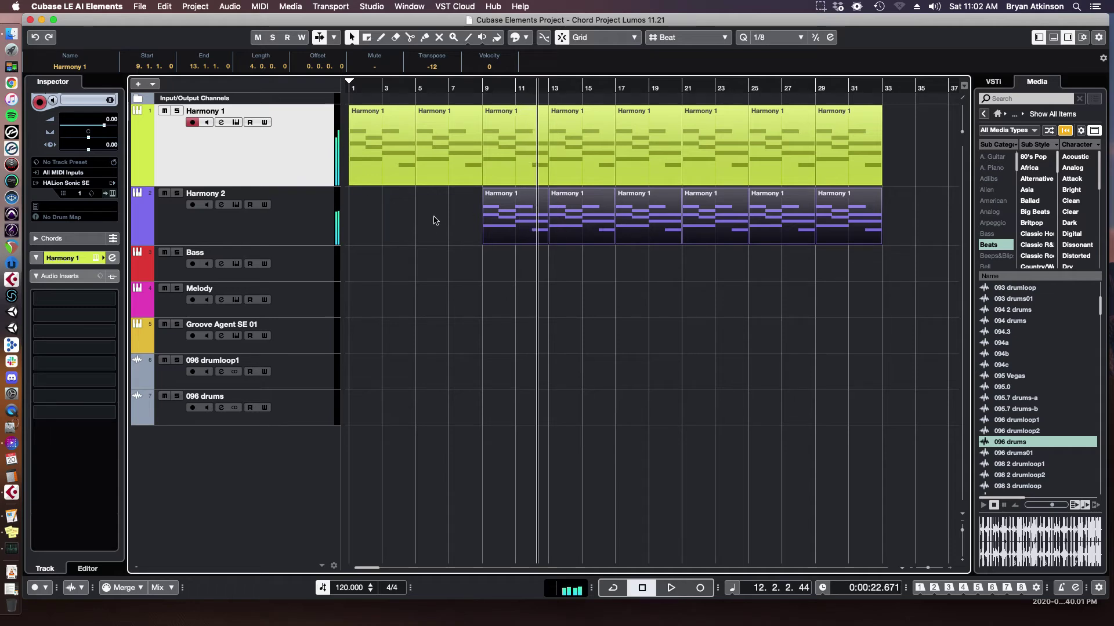
# Step: Try the Harmony 2 parts transposed to -24 semitones, play them from just before bar 9, and return them to -12
pyautogui.moveTo(432, 218); pyautogui.dragTo(905, 232)
pyautogui.click(505, 184)
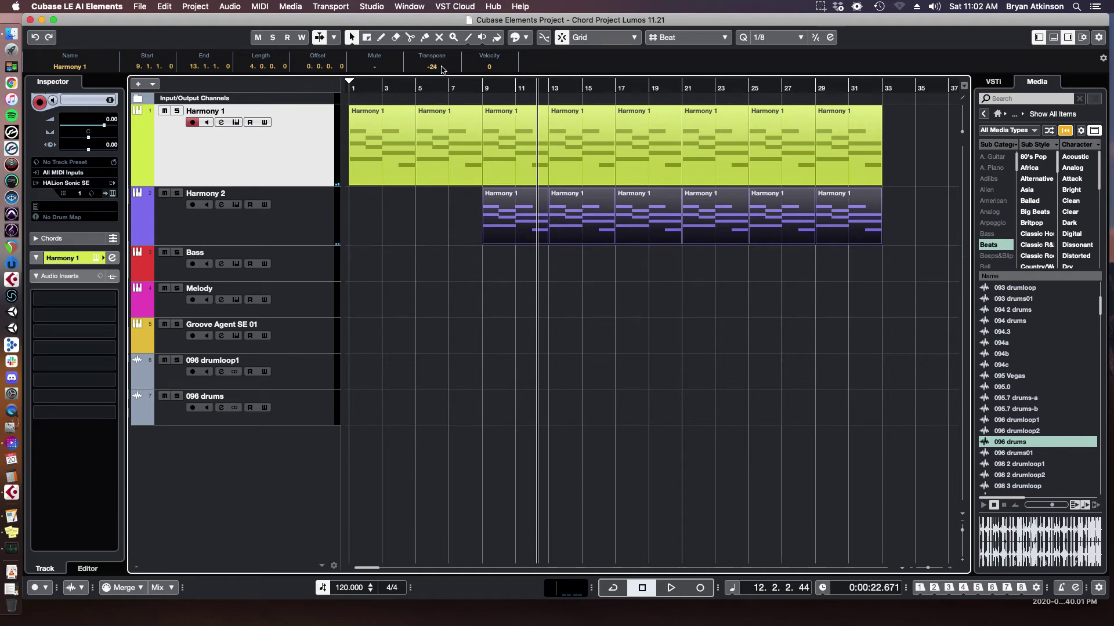
pyautogui.click(478, 88)
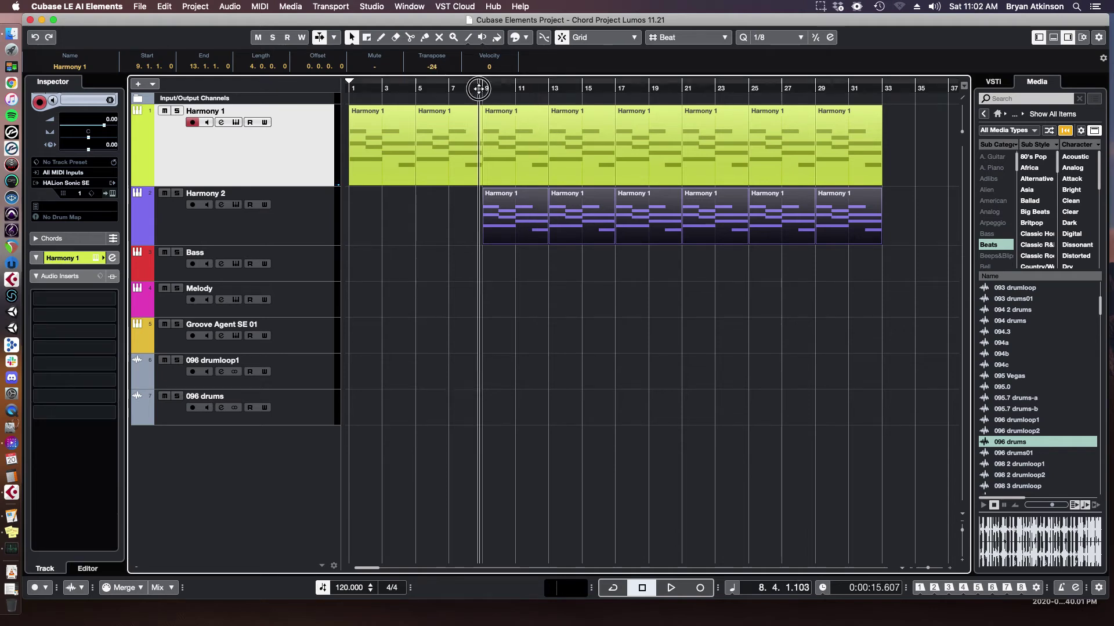
pyautogui.moveTo(445, 207); pyautogui.dragTo(928, 255)
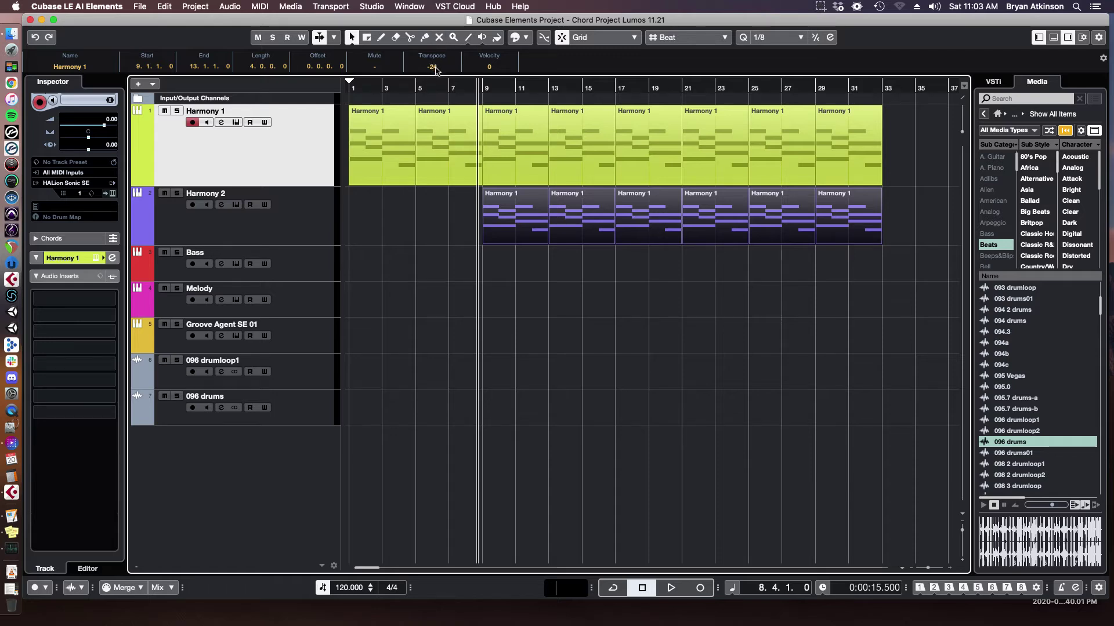
pyautogui.press('space')
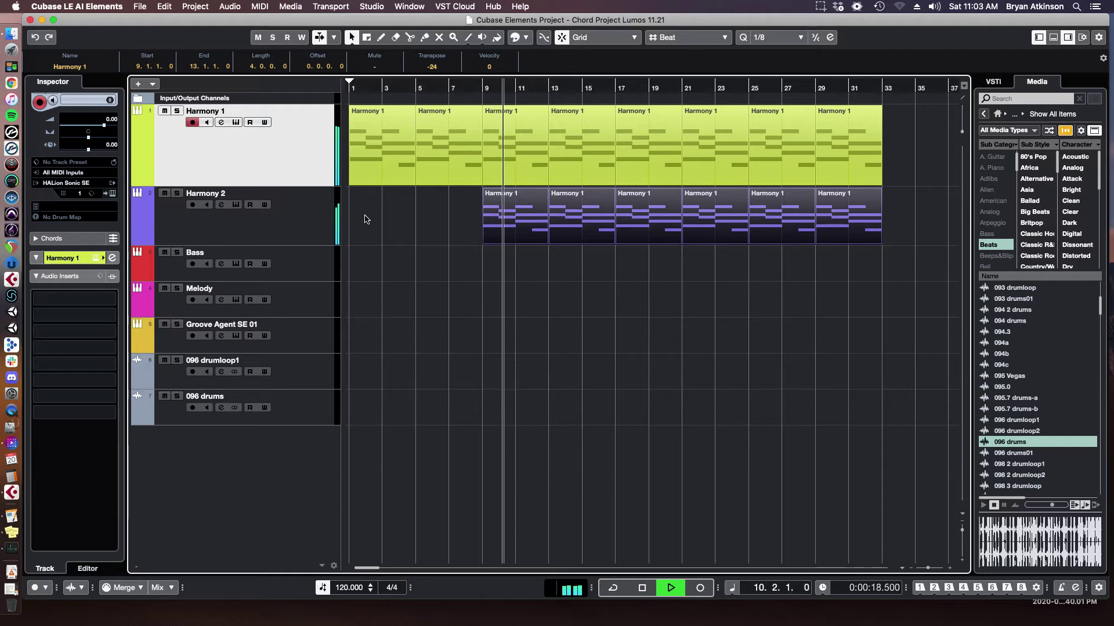
pyautogui.press('space')
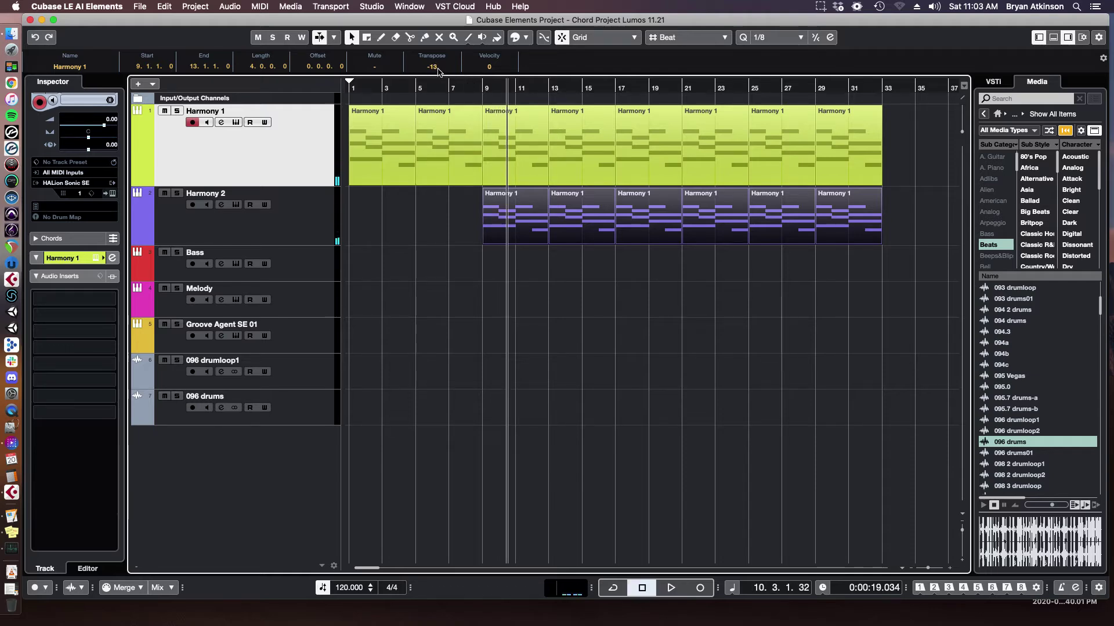
pyautogui.click(447, 203)
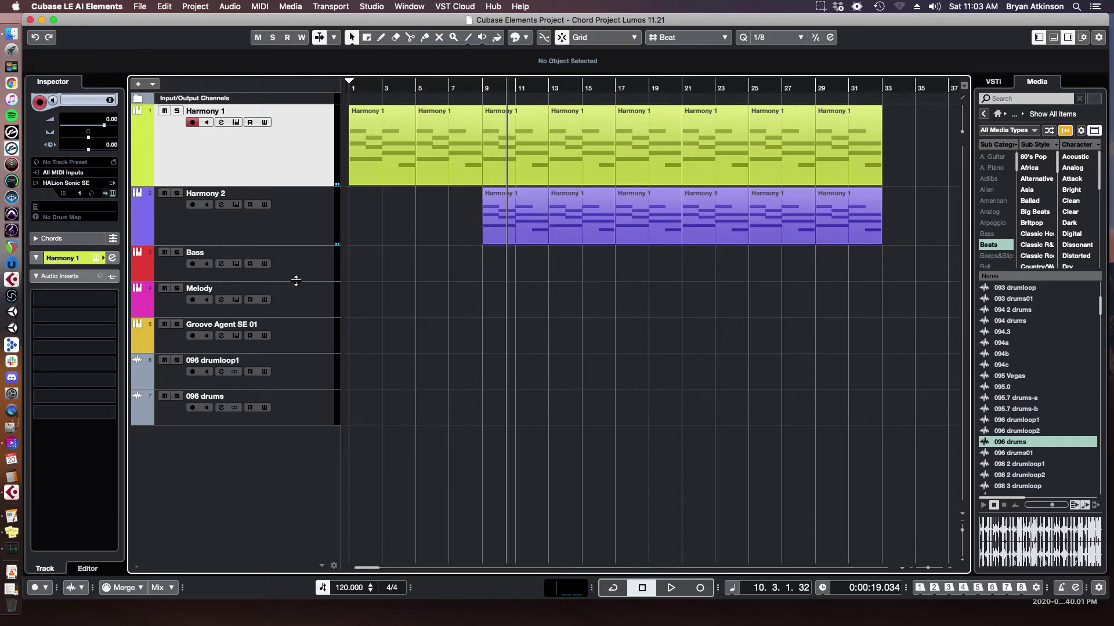
# Step: Enlarge the Bass track and copy all six Harmony 2 parts onto it, starting at bar 9
pyautogui.moveTo(296, 281); pyautogui.dragTo(296, 316)
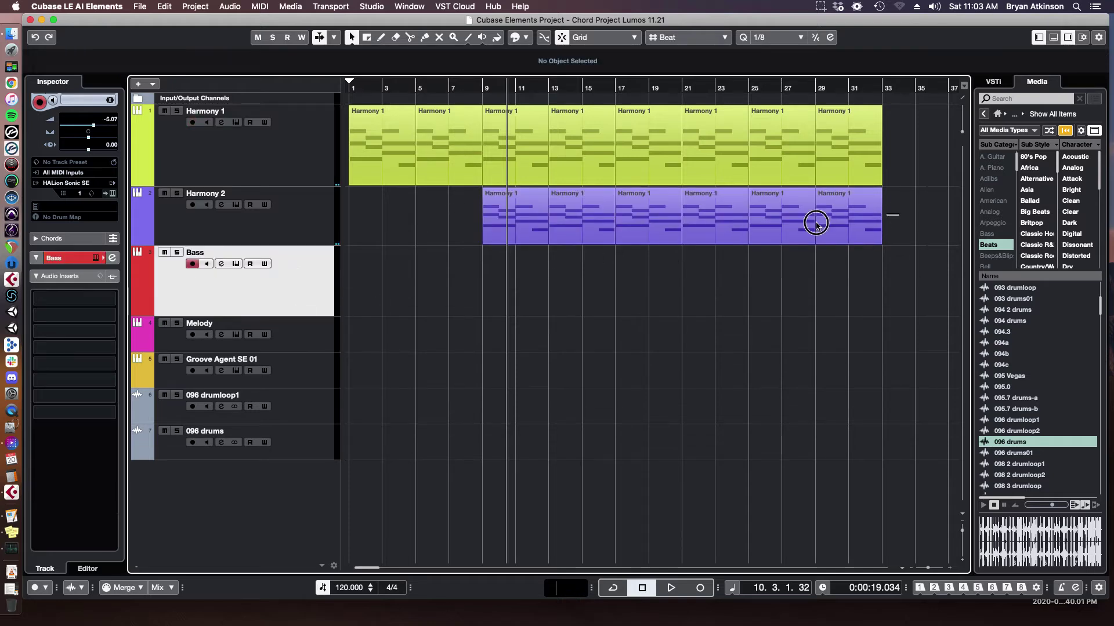
pyautogui.moveTo(460, 218); pyautogui.dragTo(525, 222)
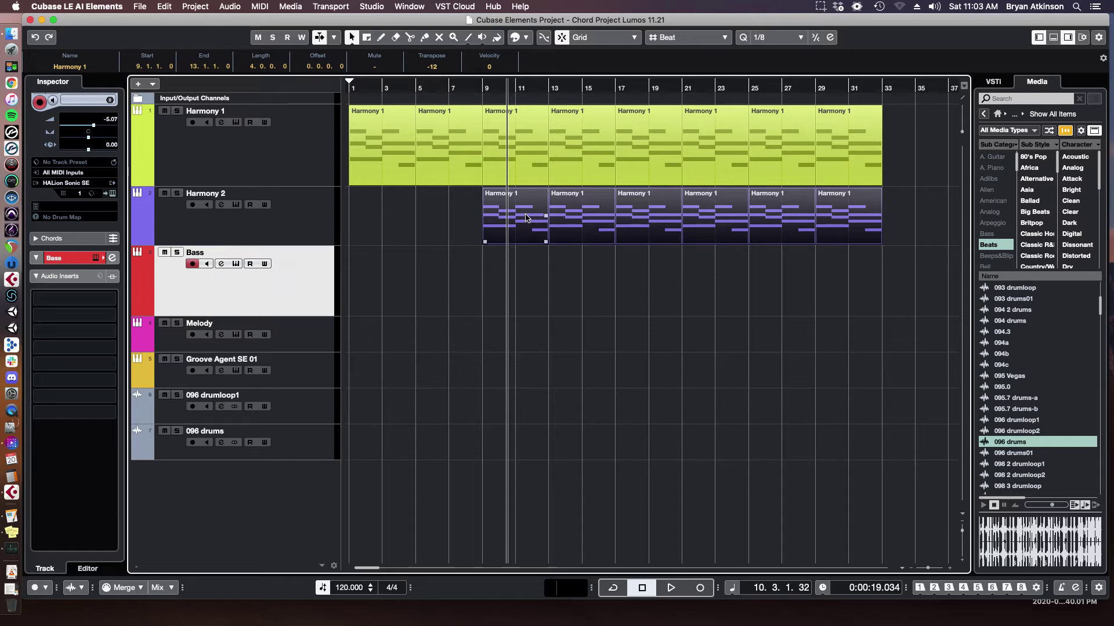
pyautogui.moveTo(526, 218); pyautogui.dragTo(526, 255)
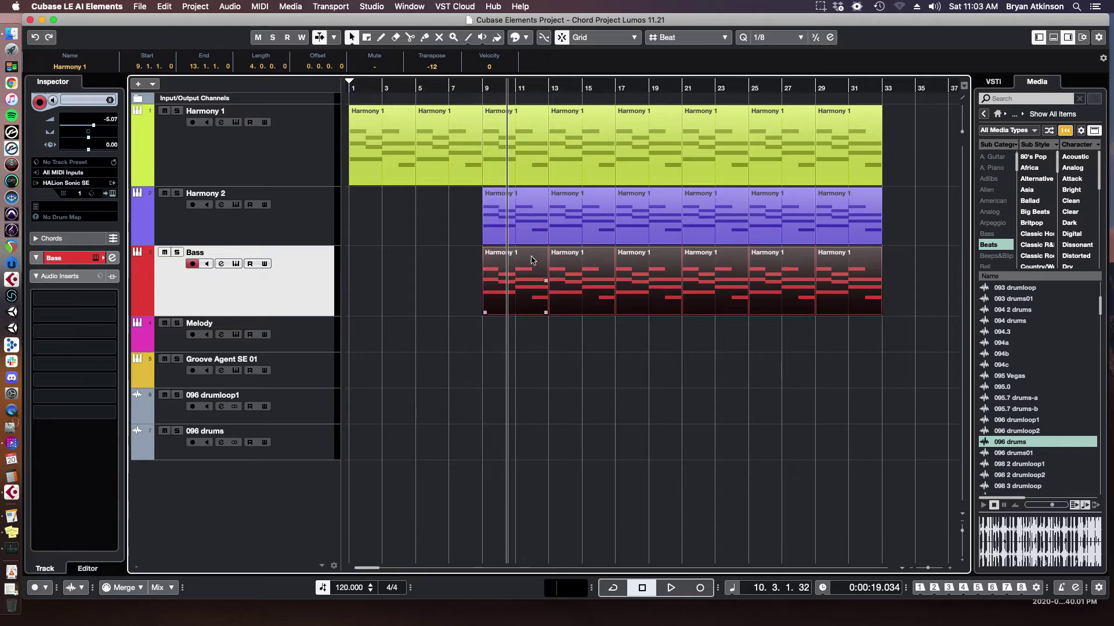
# Step: Delete the five Bass parts from bar 13 onward, keeping only the part at bar 9
pyautogui.click(450, 268)
pyautogui.moveTo(895, 277); pyautogui.dragTo(443, 302)
pyautogui.rightClick(564, 273)
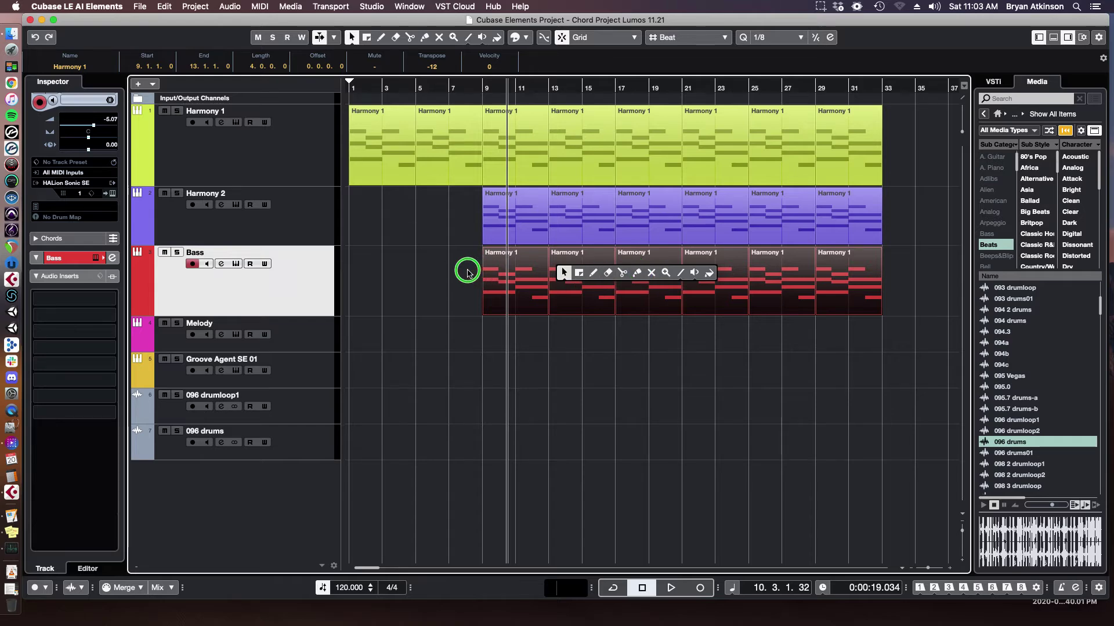
pyautogui.click(435, 275)
pyautogui.moveTo(893, 273); pyautogui.dragTo(558, 291)
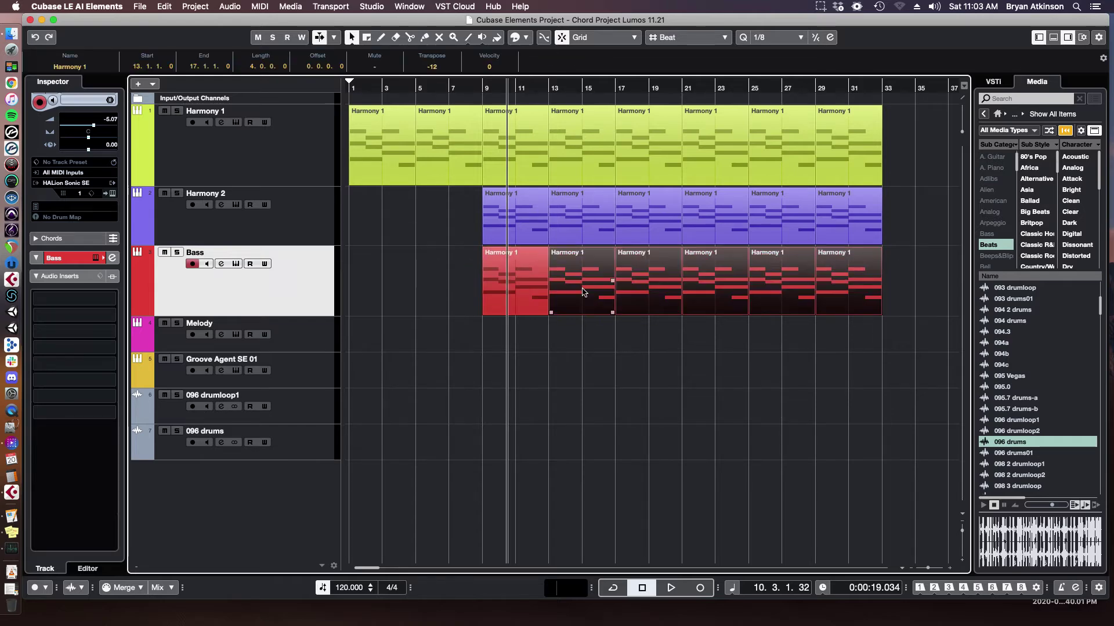
pyautogui.press('Delete')
# Step: Open the Bass part at bar 9 for note editing and audition the C4 in its first chord
pyautogui.doubleClick(520, 276)
pyautogui.hscroll(-5, 336, 398)
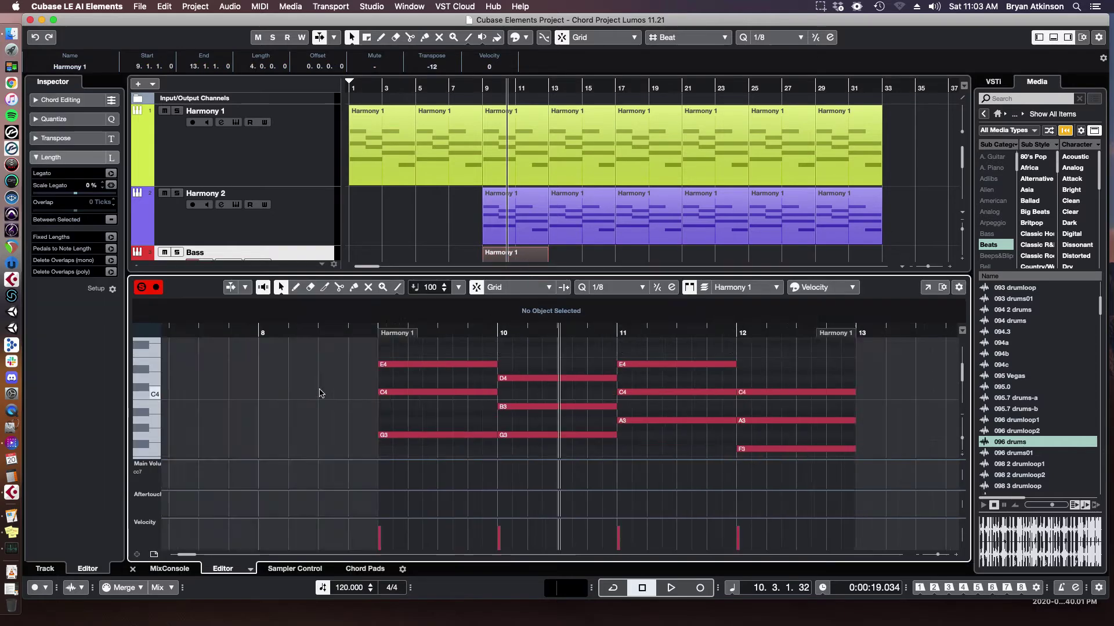
pyautogui.scroll(-3, 410, 360)
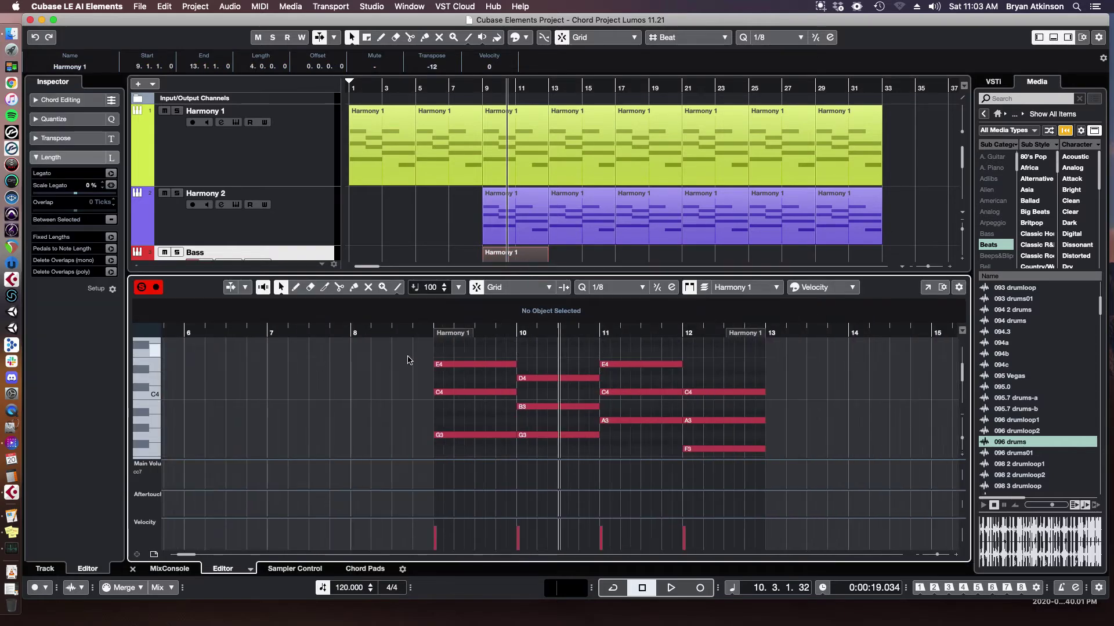
pyautogui.scroll(-1, 432, 391)
pyautogui.click(453, 392)
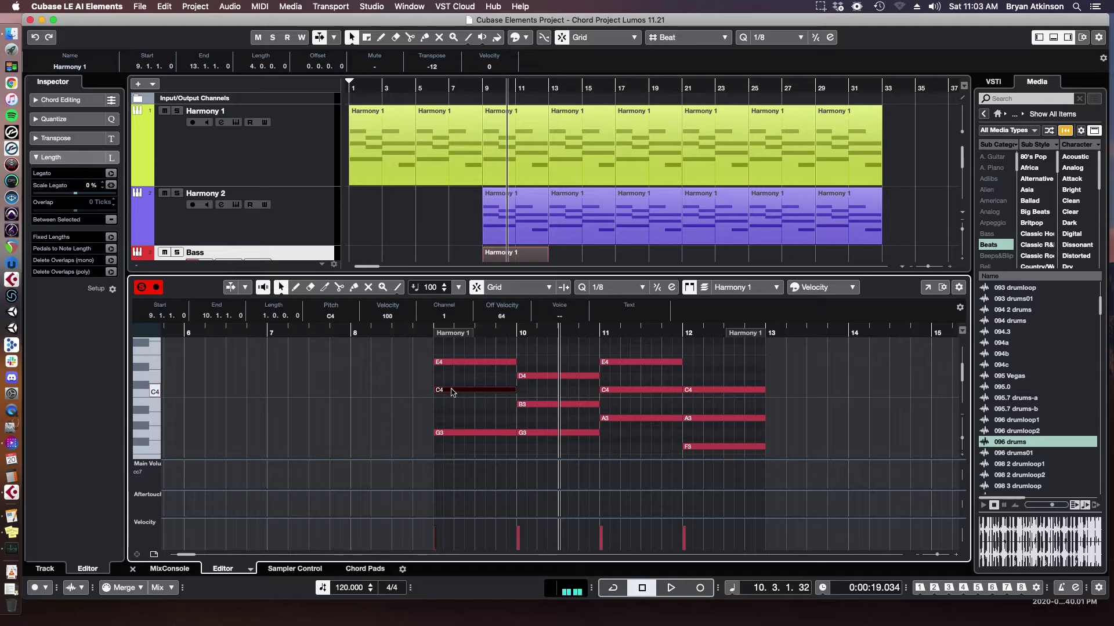
pyautogui.click(451, 382)
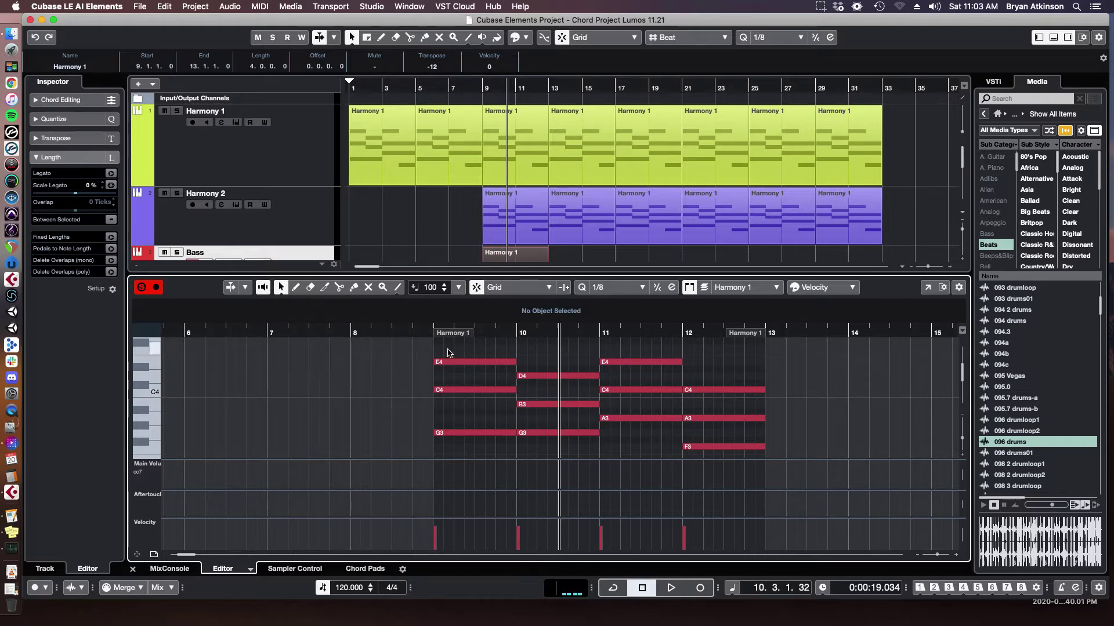
pyautogui.moveTo(416, 360); pyautogui.dragTo(421, 395)
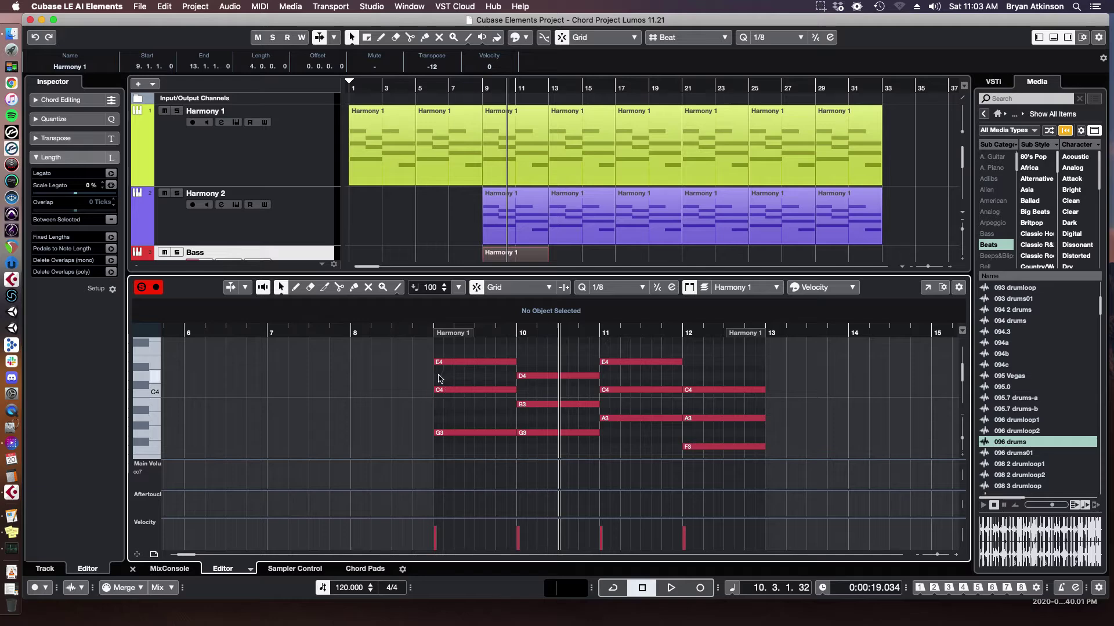
# Step: Try deleting the G3 and E4 notes from the bar 9 chord, and undo both deletions
pyautogui.click(456, 439)
pyautogui.press('Delete')
pyautogui.press('Up')
pyautogui.press('Delete')
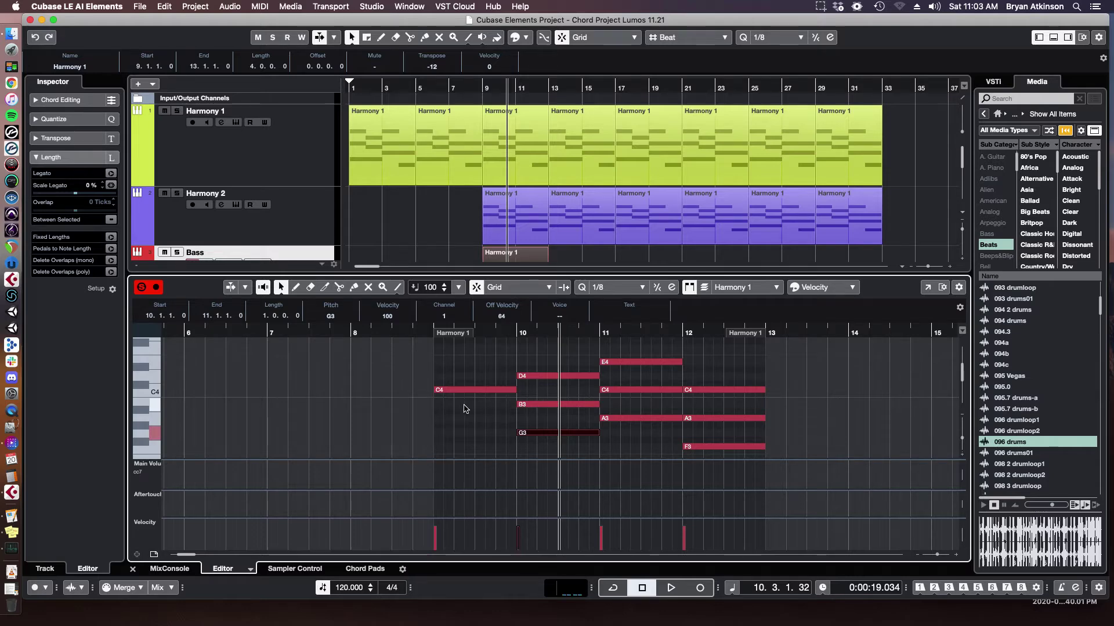
pyautogui.press('super+z')
pyautogui.press('super+z')
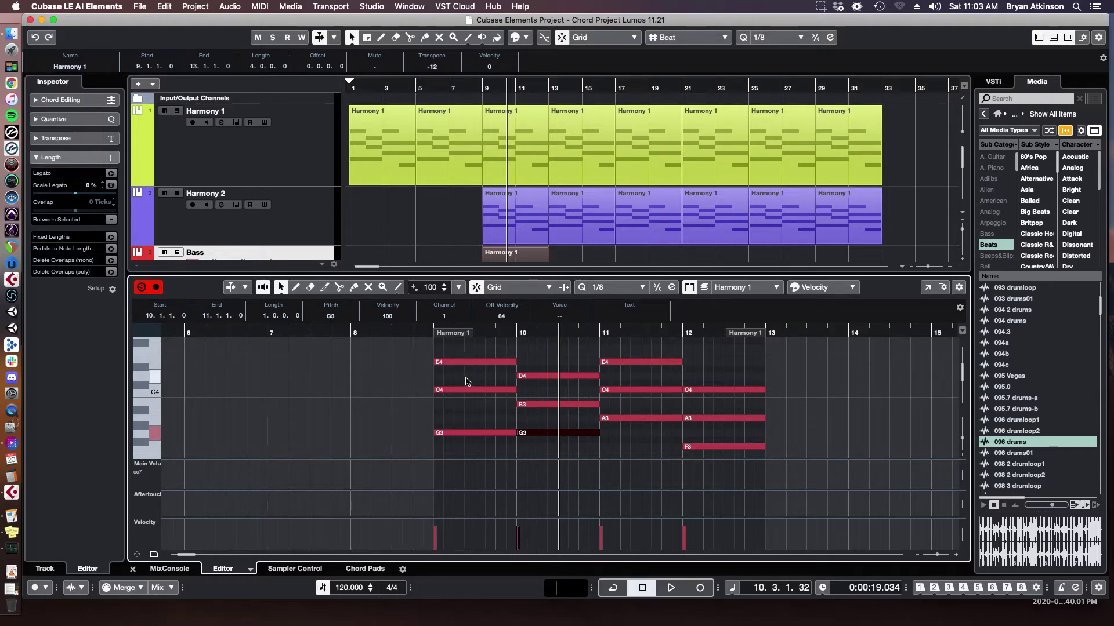
# Step: Delete E4 and G3 from bar 9, D4 and B3 from bar 10, and E4 from bar 11 of the Bass part
pyautogui.press('Left')
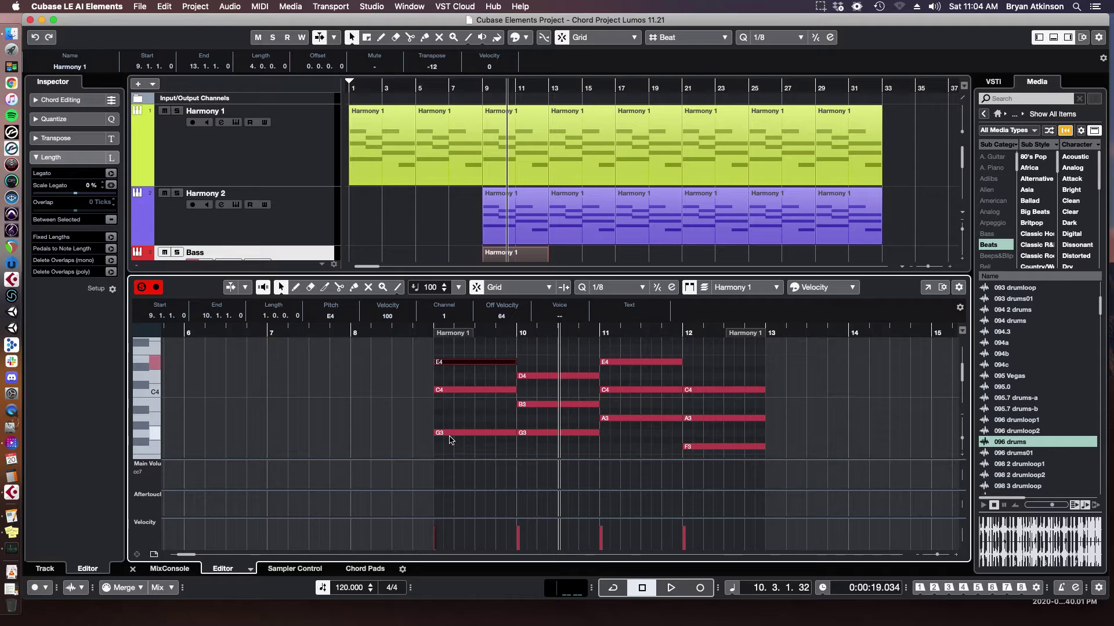
pyautogui.moveTo(450, 439); pyautogui.dragTo(526, 404)
pyautogui.click(529, 375)
pyautogui.press('Delete')
pyautogui.click(624, 362)
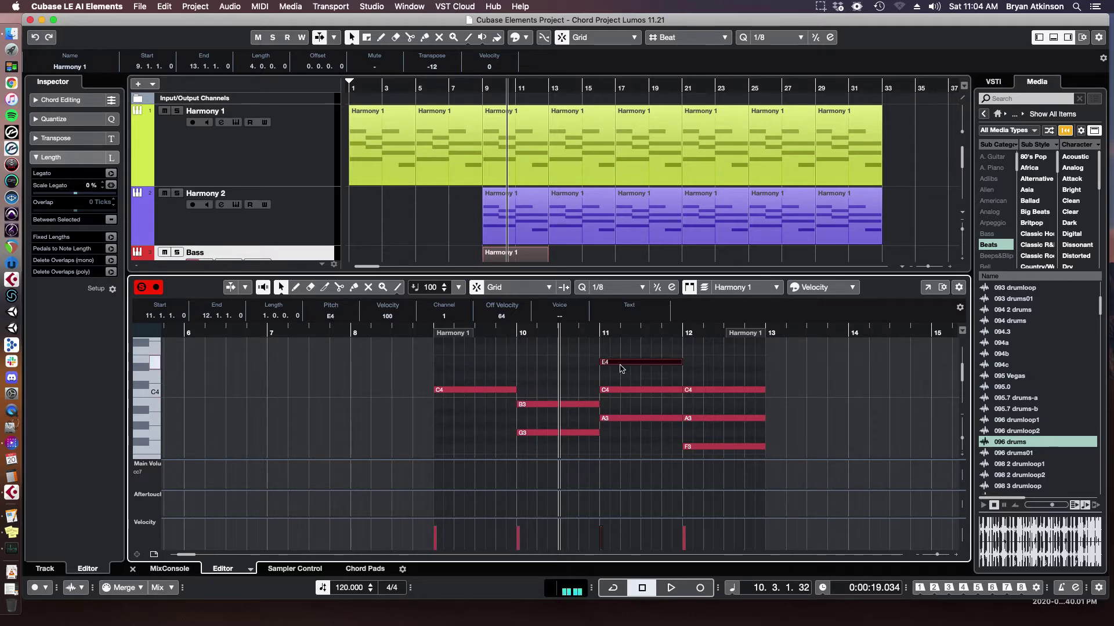
pyautogui.press('Delete')
pyautogui.click(526, 406)
pyautogui.press('Delete')
# Step: Delete the C4 notes in bars 11 and 12 and the A3 in bar 12, and close the note editor
pyautogui.moveTo(574, 371); pyautogui.dragTo(743, 406)
pyautogui.press('Delete')
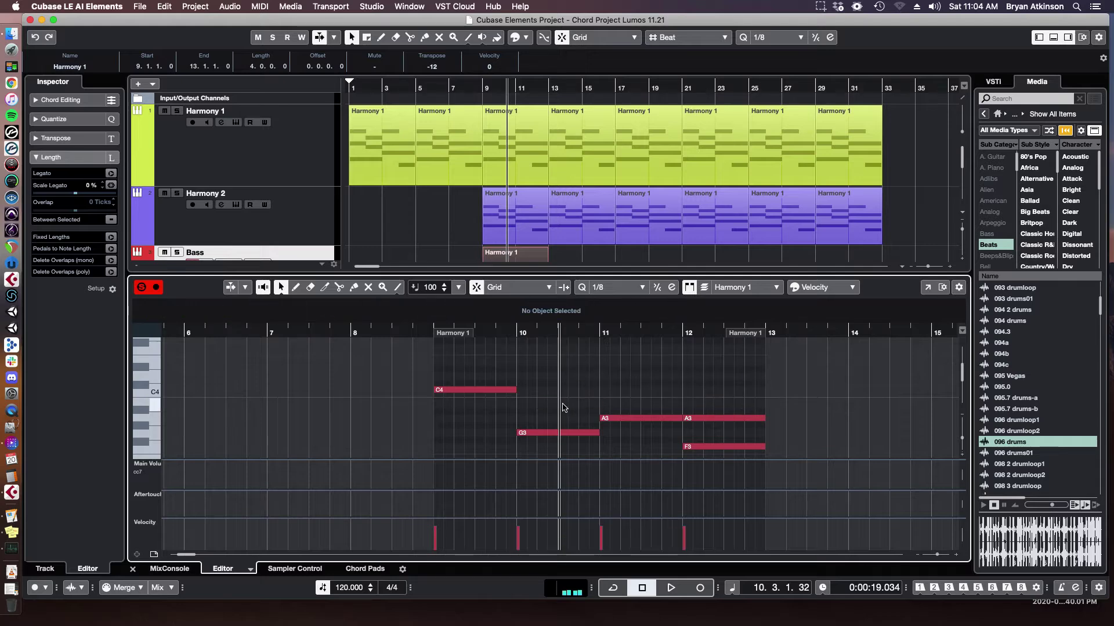
pyautogui.click(698, 419)
pyautogui.press('Delete')
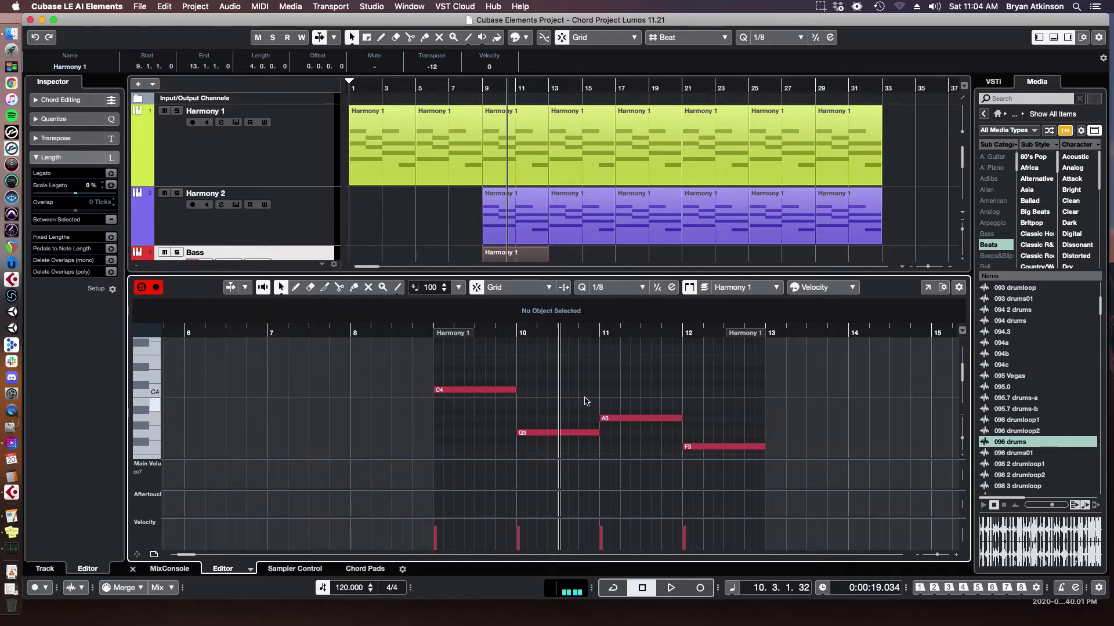
pyautogui.click(132, 569)
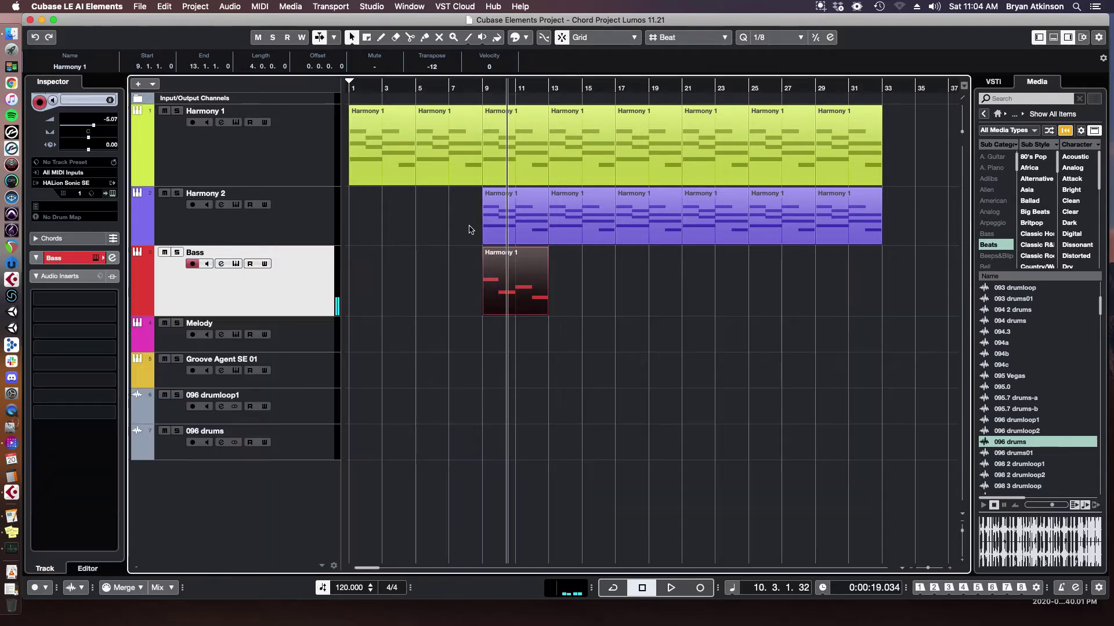
# Step: Solo the Bass track, play its part, and set the part's transpose to -24
pyautogui.click(178, 253)
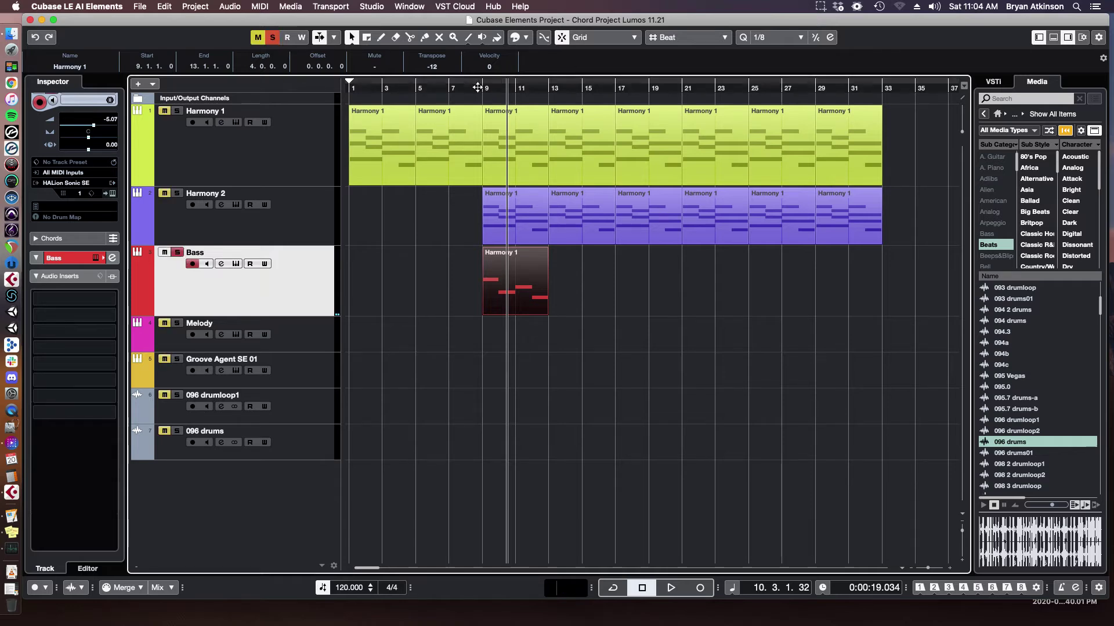
pyautogui.click(502, 251)
pyautogui.press('space')
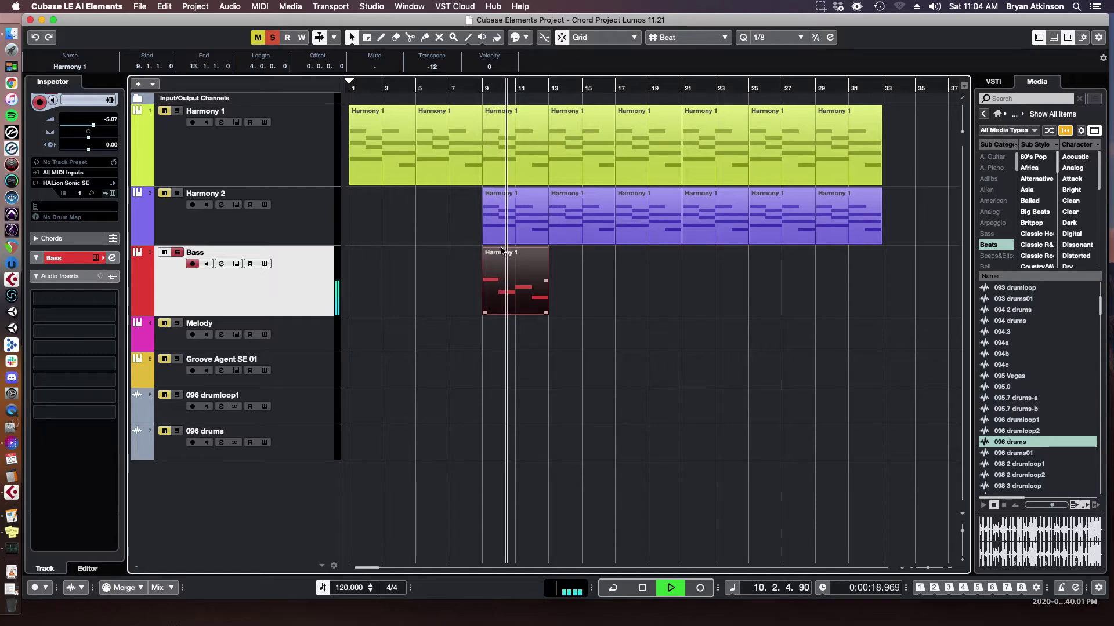
pyautogui.press('space')
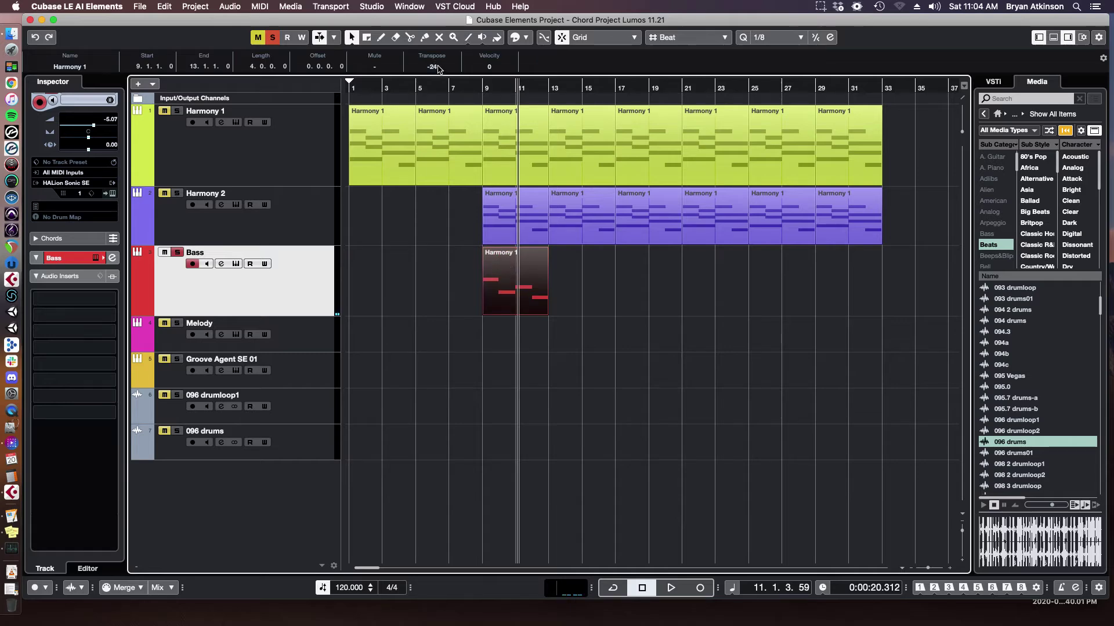
# Step: Play the Bass part from just before bar 9 in solo, turn solo off, and play it with both harmonies
pyautogui.click(477, 91)
pyautogui.press('space')
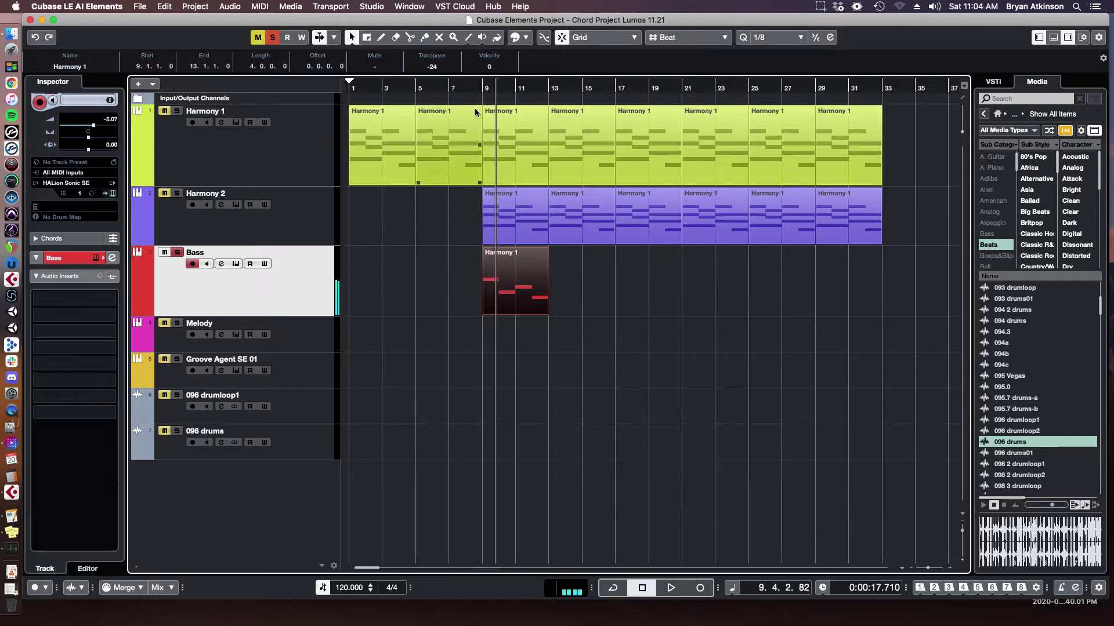
pyautogui.press('space')
pyautogui.click(274, 40)
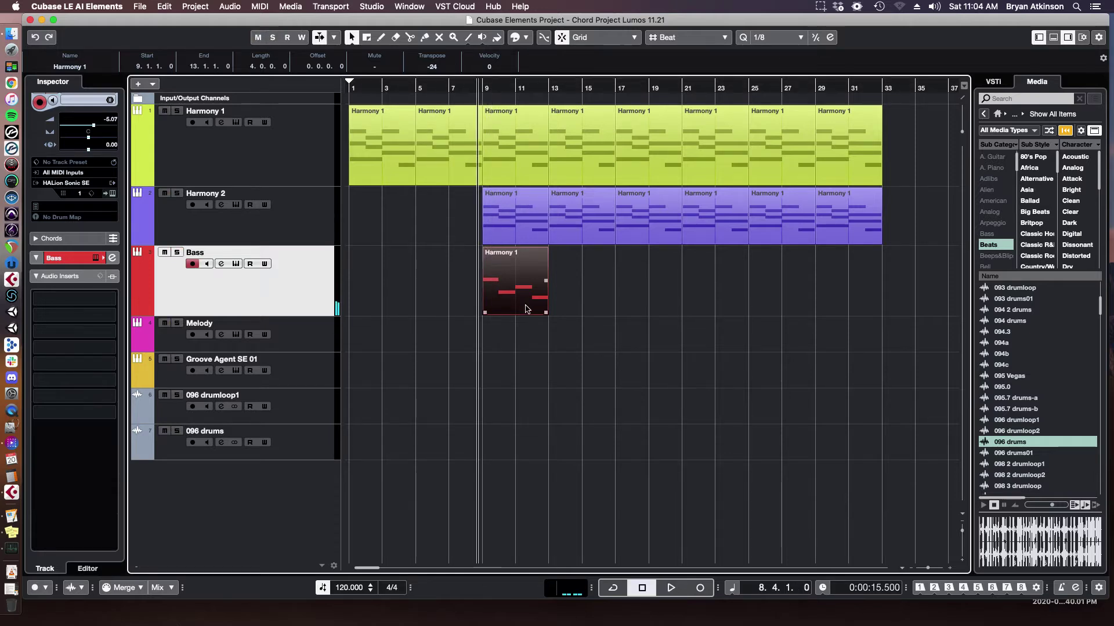
pyautogui.press('space')
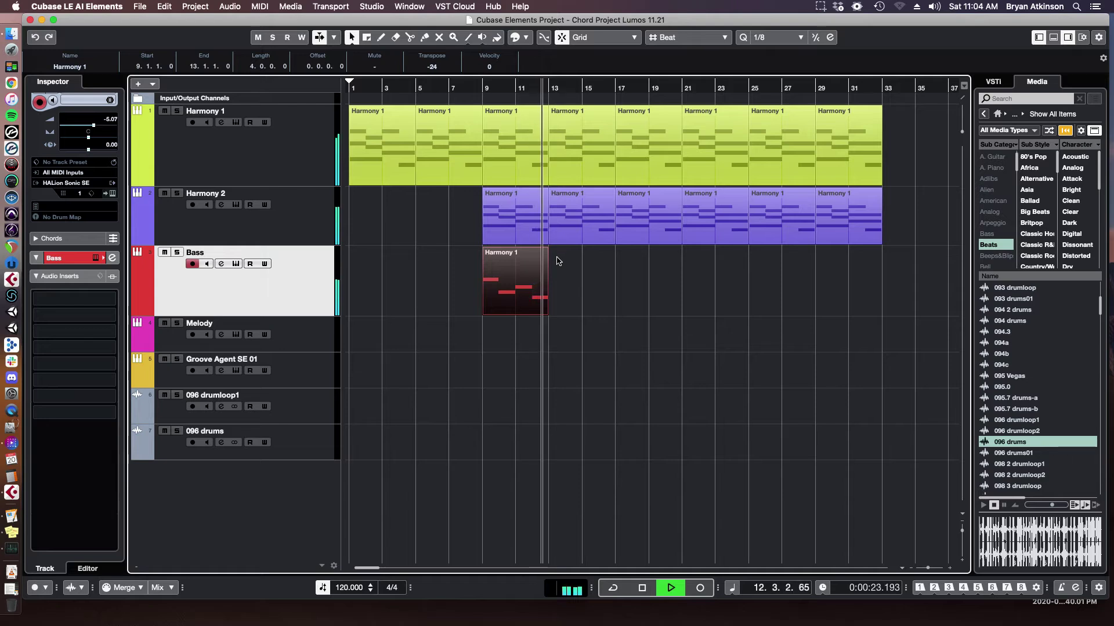
pyautogui.press('space')
# Step: Duplicate the Bass part at bar 9 five times so the copies fill the track up to bar 33
pyautogui.click(523, 275)
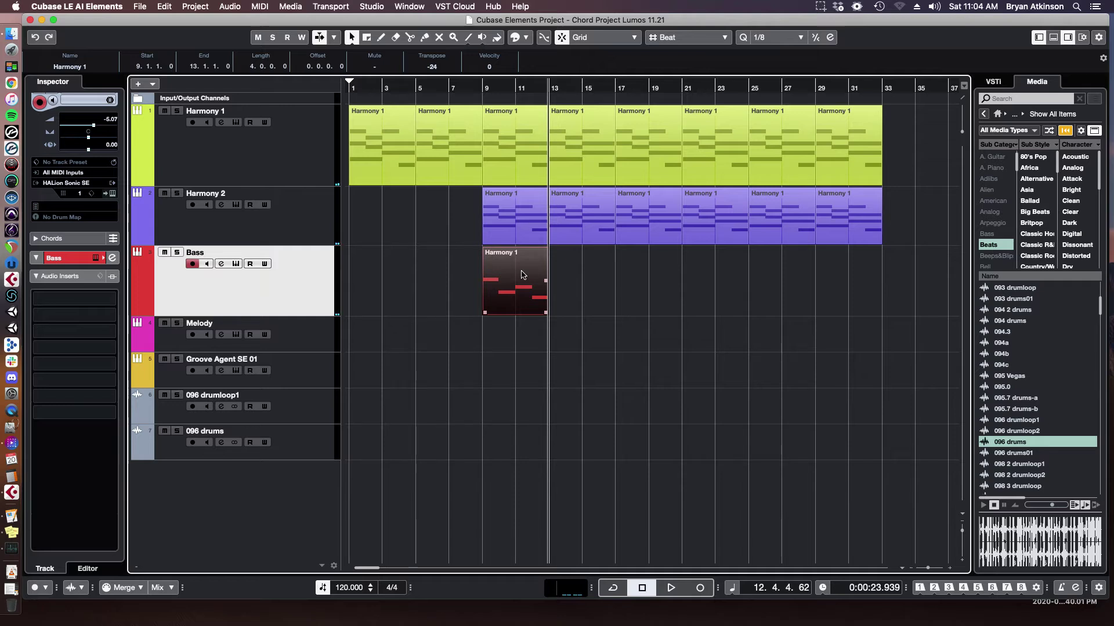
pyautogui.press('super+d')
pyautogui.press('super+d')
pyautogui.press('super+d')
pyautogui.press('super+d')
pyautogui.press('super+d')
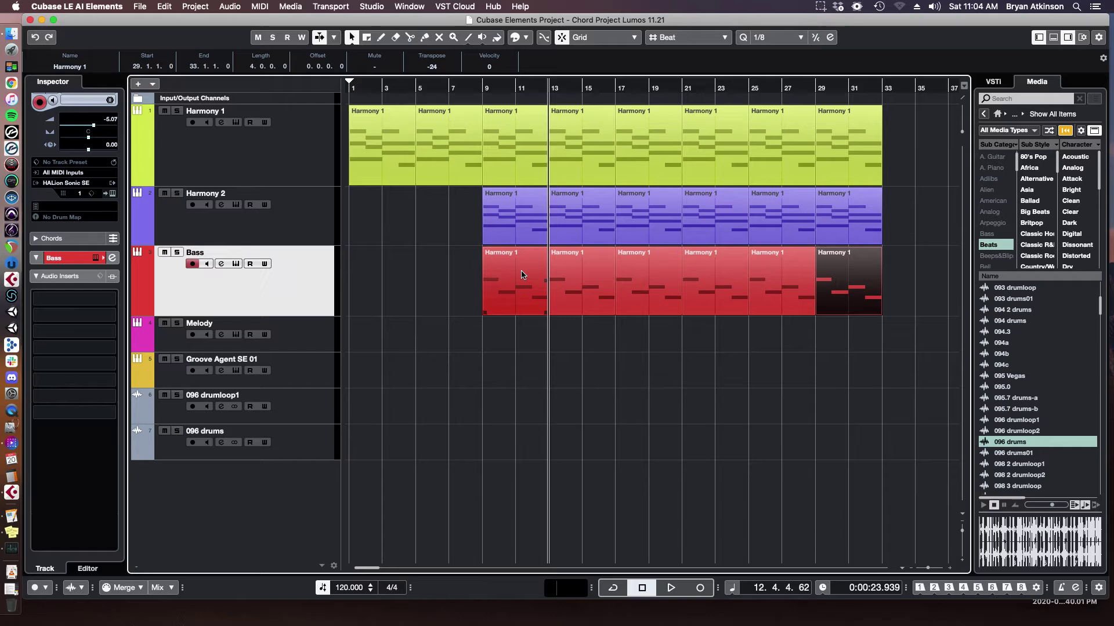
# Step: Play the arrangement from the end of bar 12, stop it, and view the older arrangement further along the timeline
pyautogui.press('space')
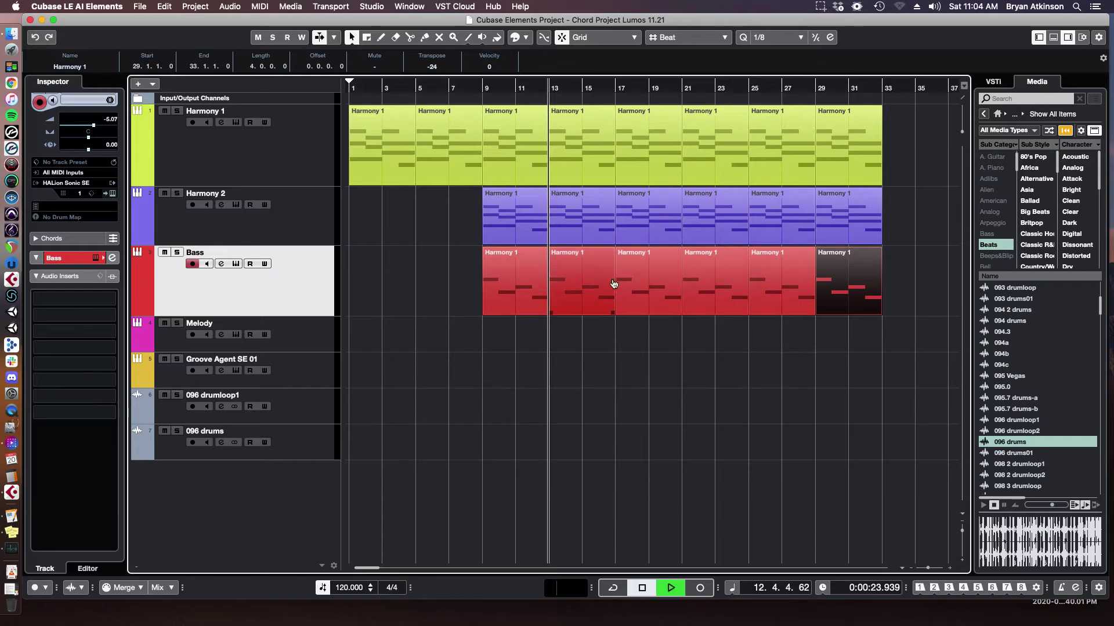
pyautogui.press('h')
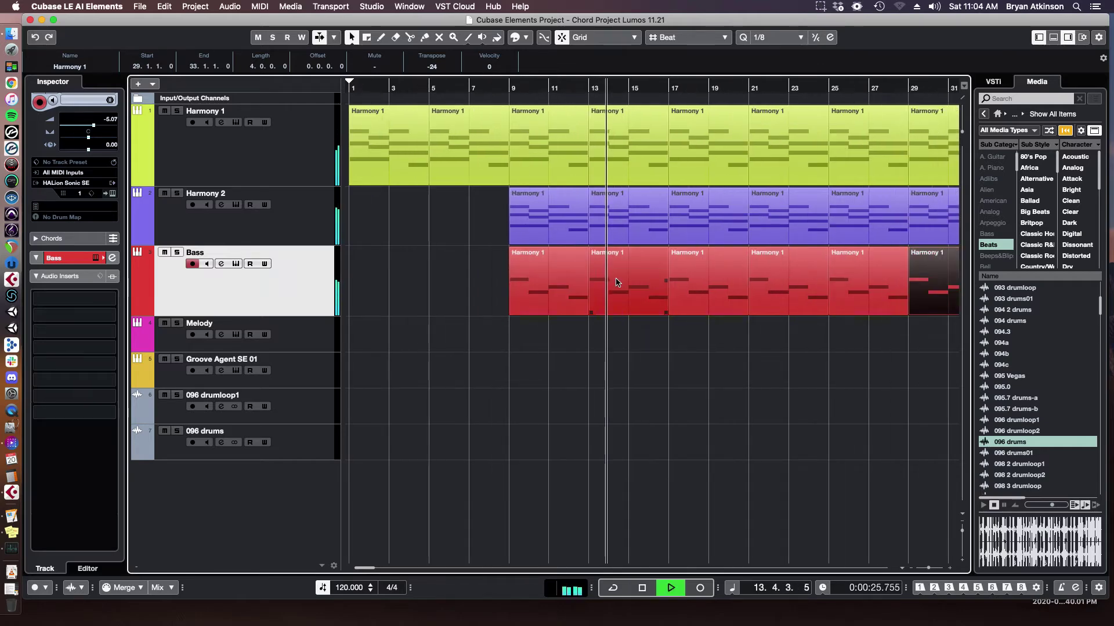
pyautogui.press('g')
pyautogui.press('g')
pyautogui.press('space')
pyautogui.press('g')
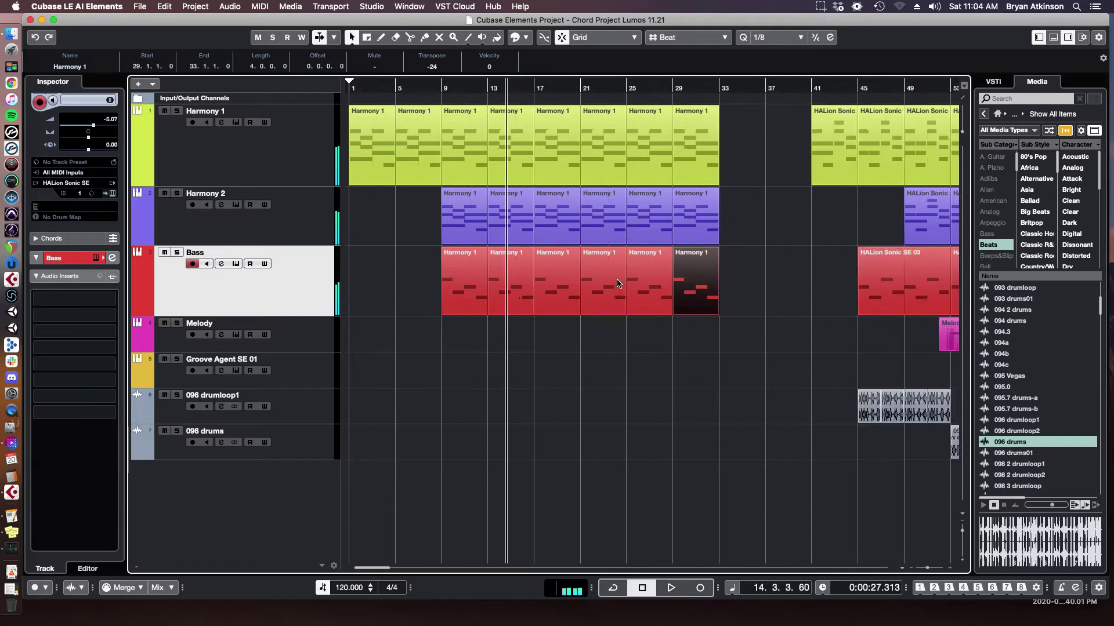
pyautogui.click(754, 89)
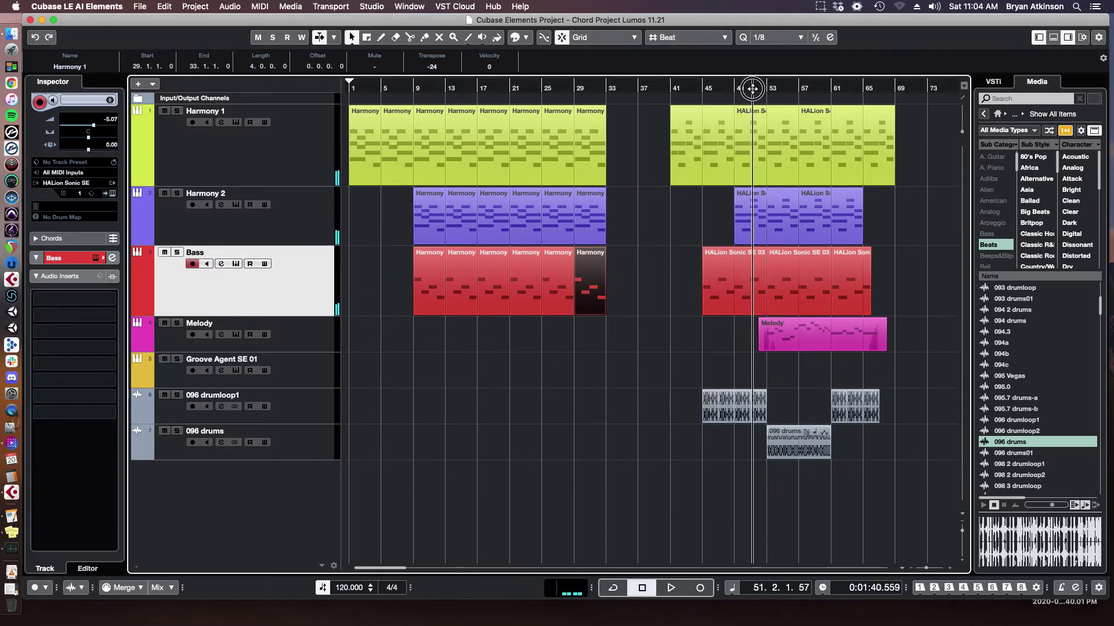
pyautogui.moveTo(753, 89); pyautogui.dragTo(512, 112)
# Step: Delete the last Harmony 2 and Bass parts at bar 29 and return the playhead to bar 1
pyautogui.click(591, 208)
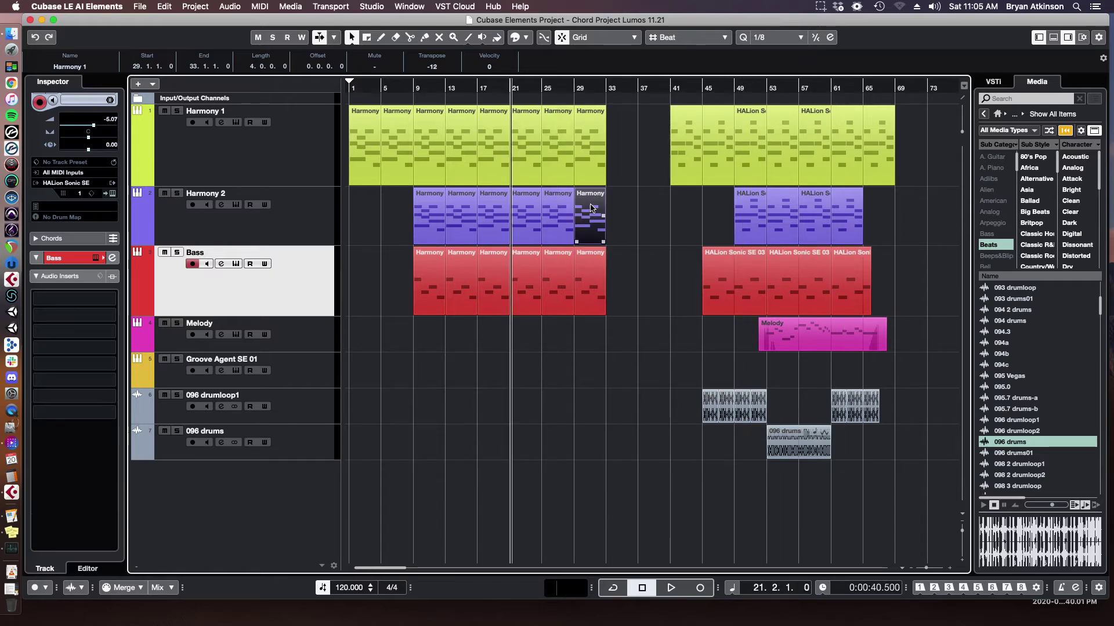
pyautogui.press('Delete')
pyautogui.click(590, 287)
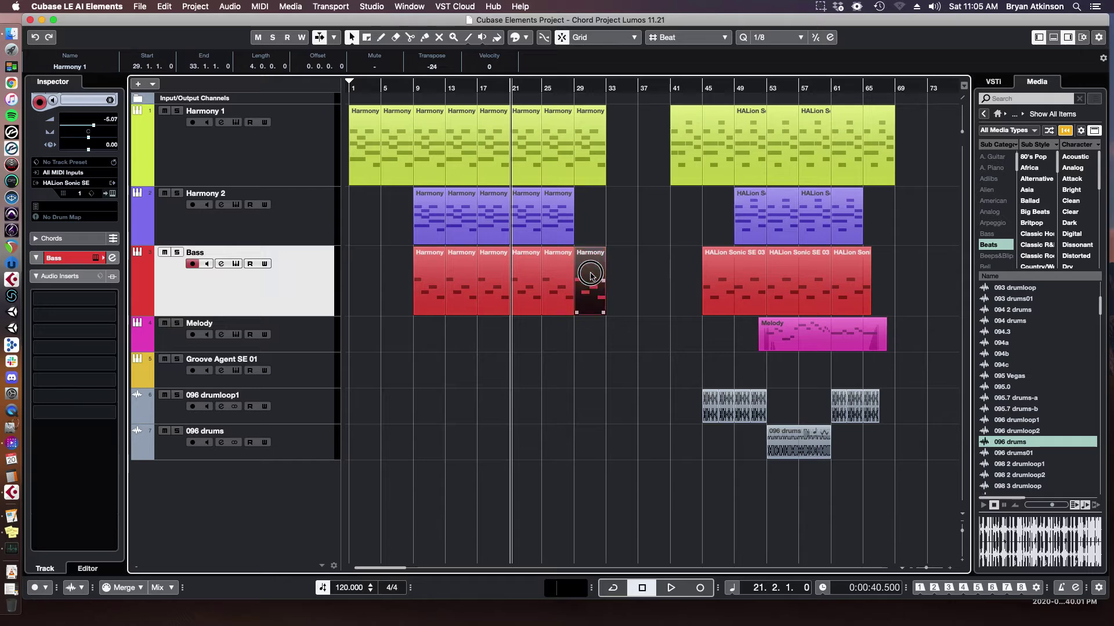
pyautogui.press('Delete')
pyautogui.moveTo(399, 84); pyautogui.dragTo(326, 124)
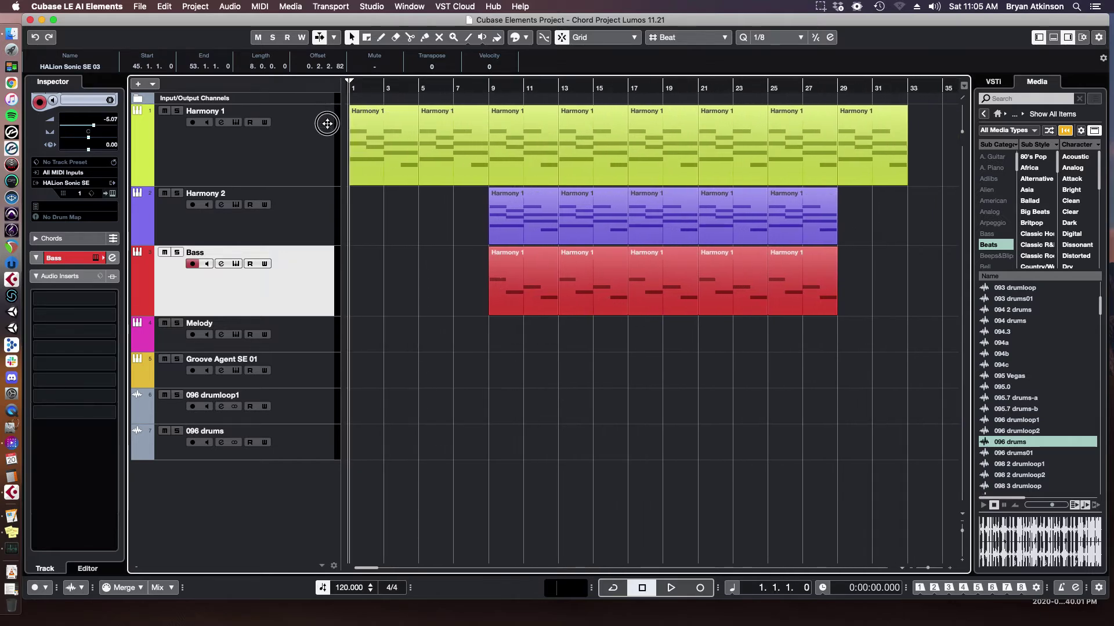
# Step: Make the Melody and Groove Agent SE 01 tracks slightly taller and select the 096 drumloop1 track
pyautogui.moveTo(306, 351); pyautogui.dragTo(306, 362)
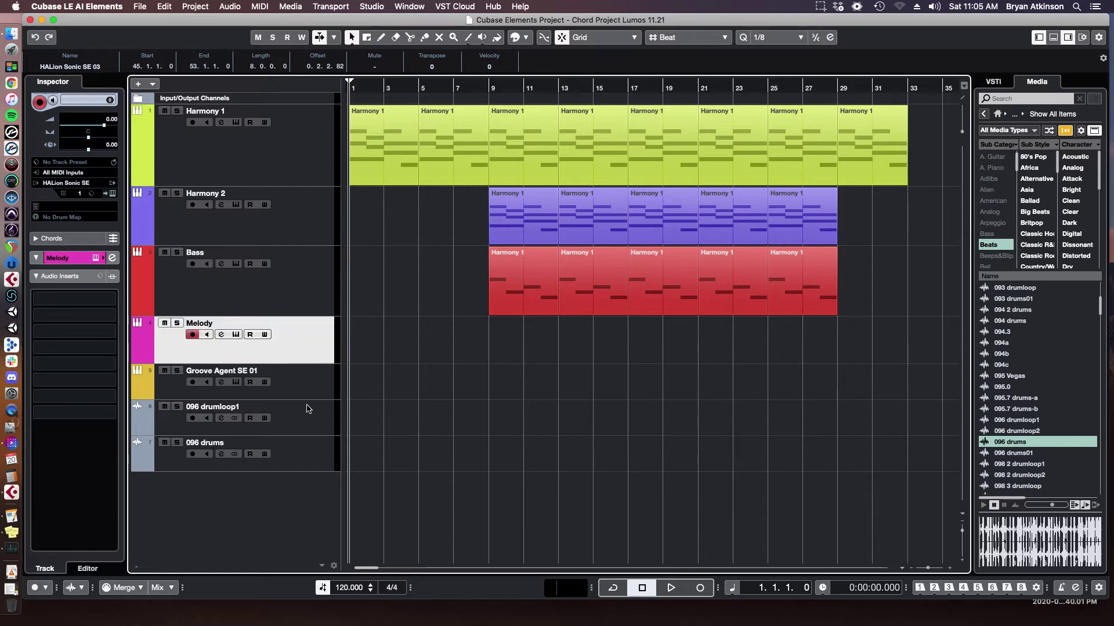
pyautogui.moveTo(307, 400); pyautogui.dragTo(307, 411)
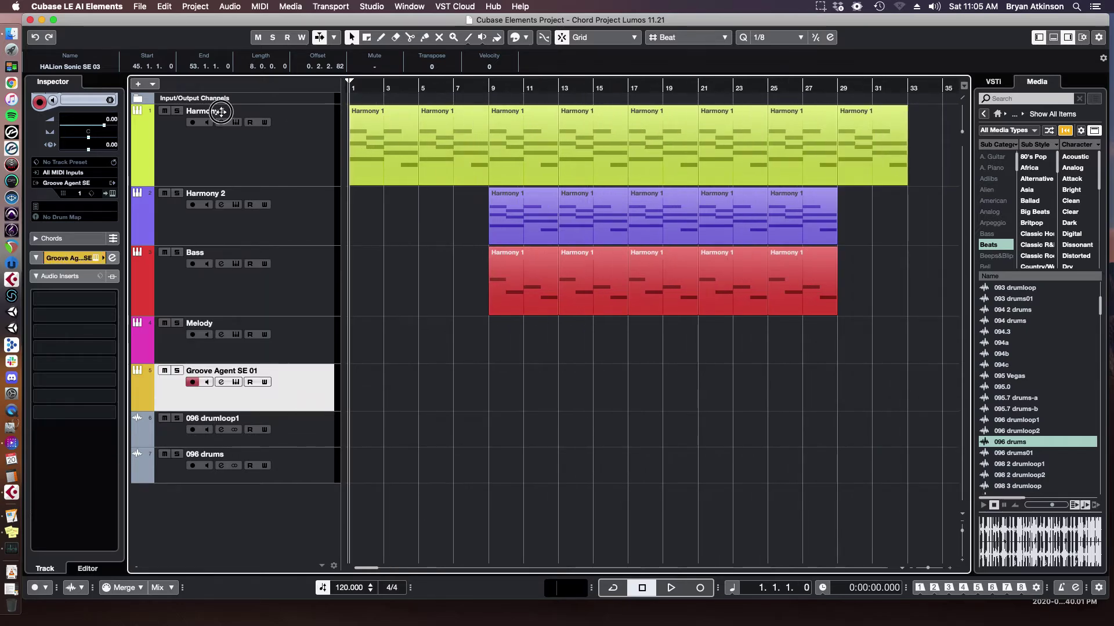
pyautogui.click(307, 432)
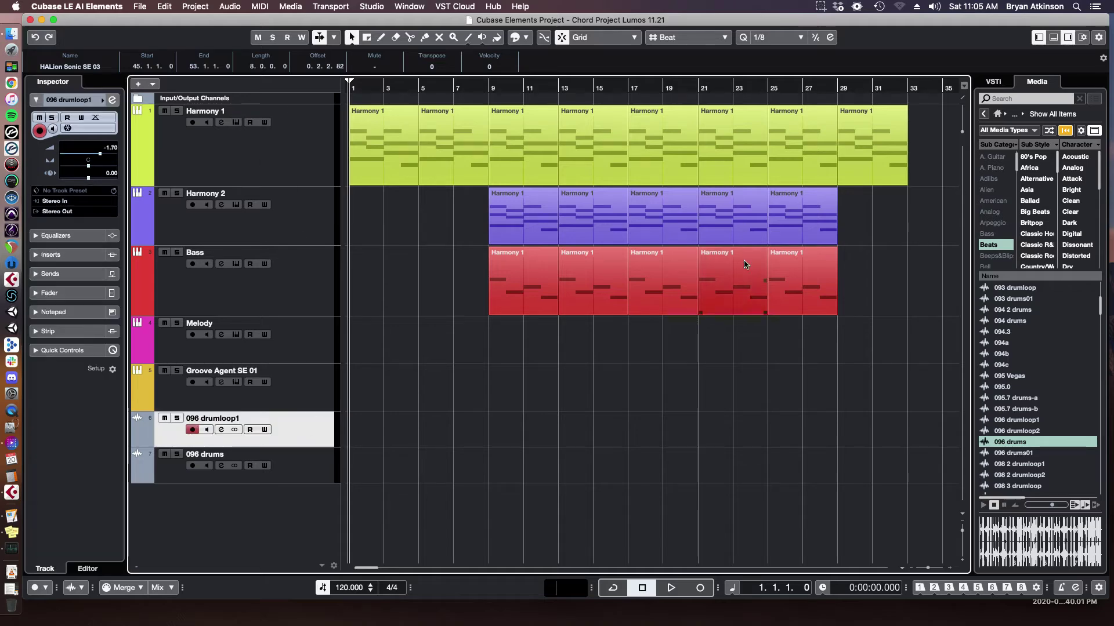
# Step: Return to the media browser's home page and open the HardKnocks set in Loops & Samples
pyautogui.click(997, 114)
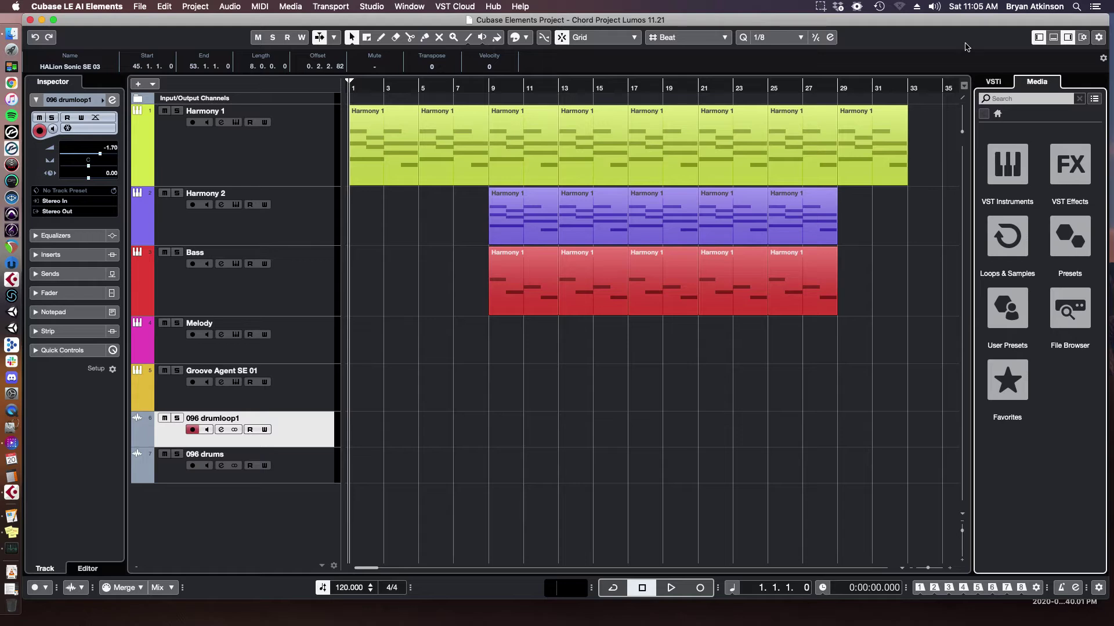
pyautogui.click(1068, 39)
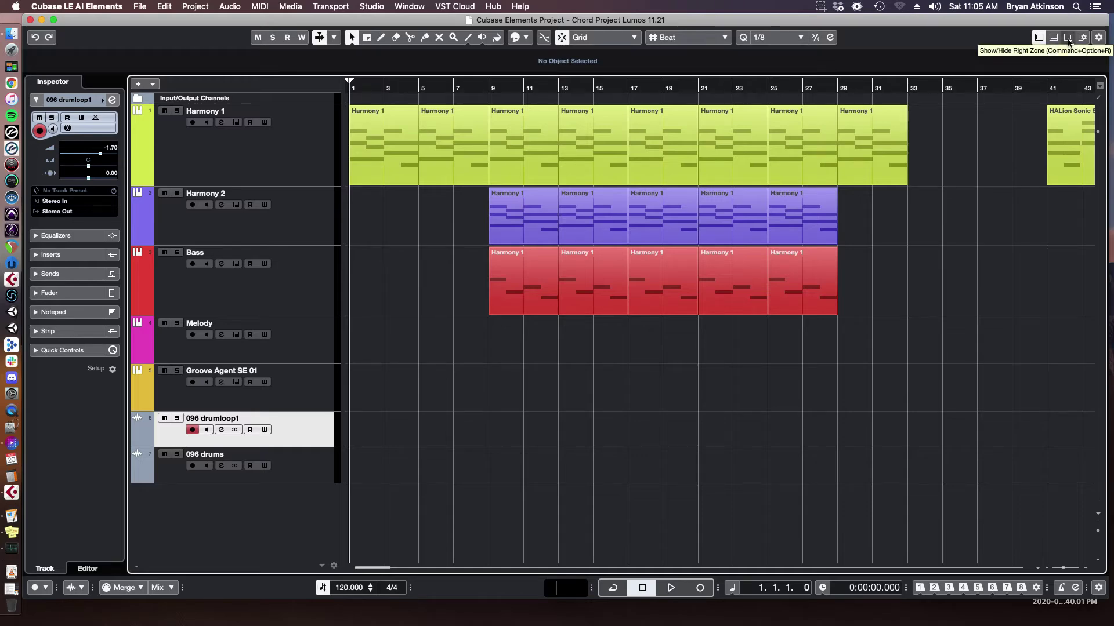
pyautogui.click(1067, 38)
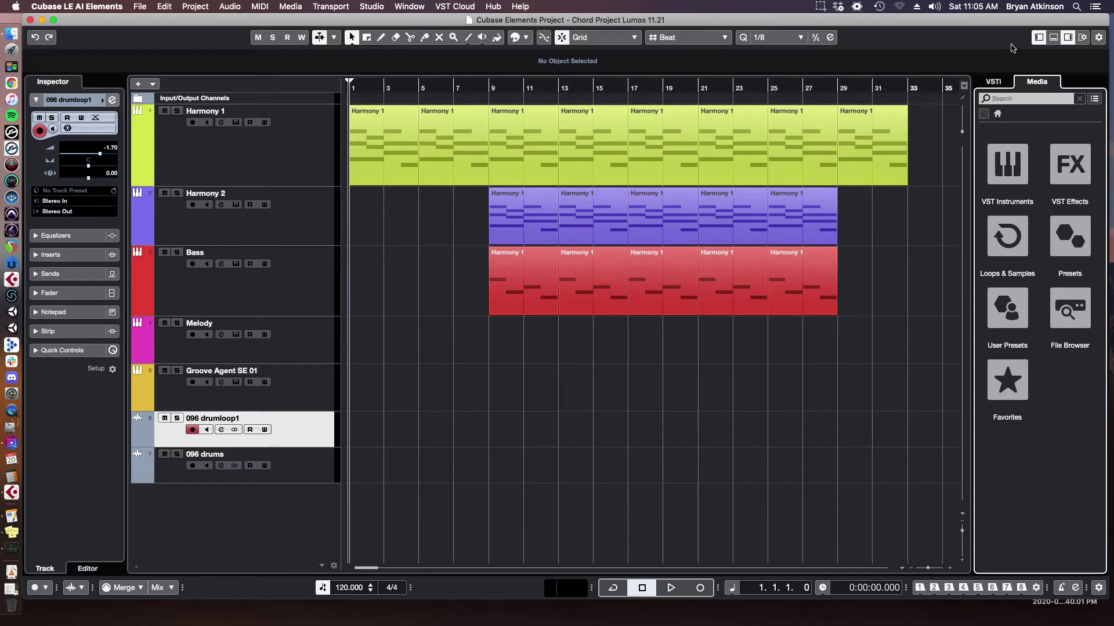
pyautogui.click(1009, 241)
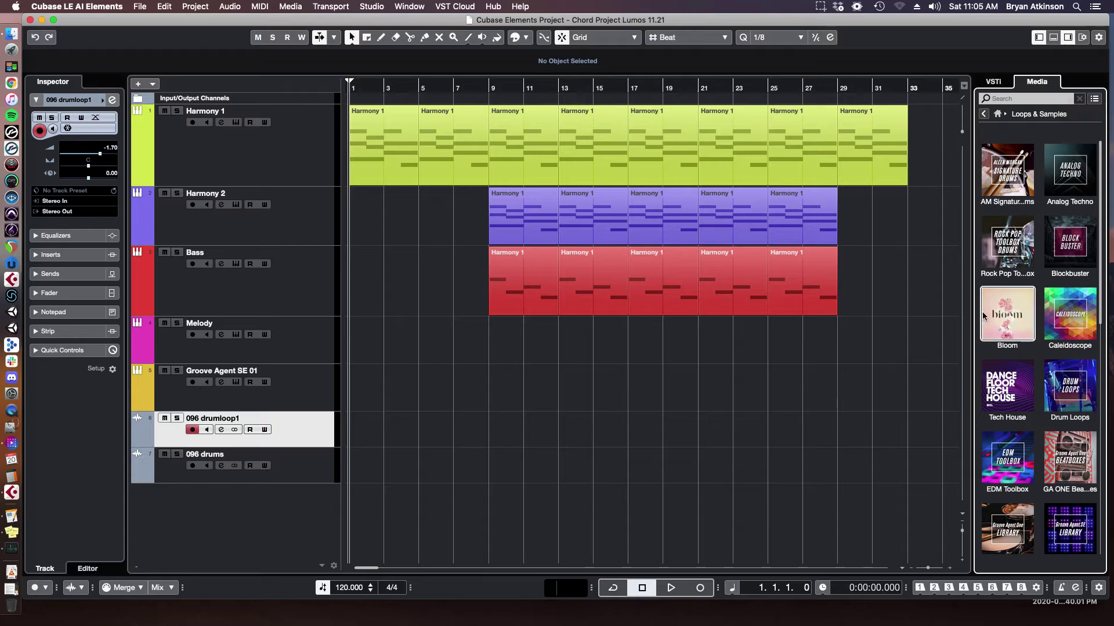
pyautogui.scroll(-1, 1001, 329)
pyautogui.scroll(-5, 1000, 329)
pyautogui.click(1000, 329)
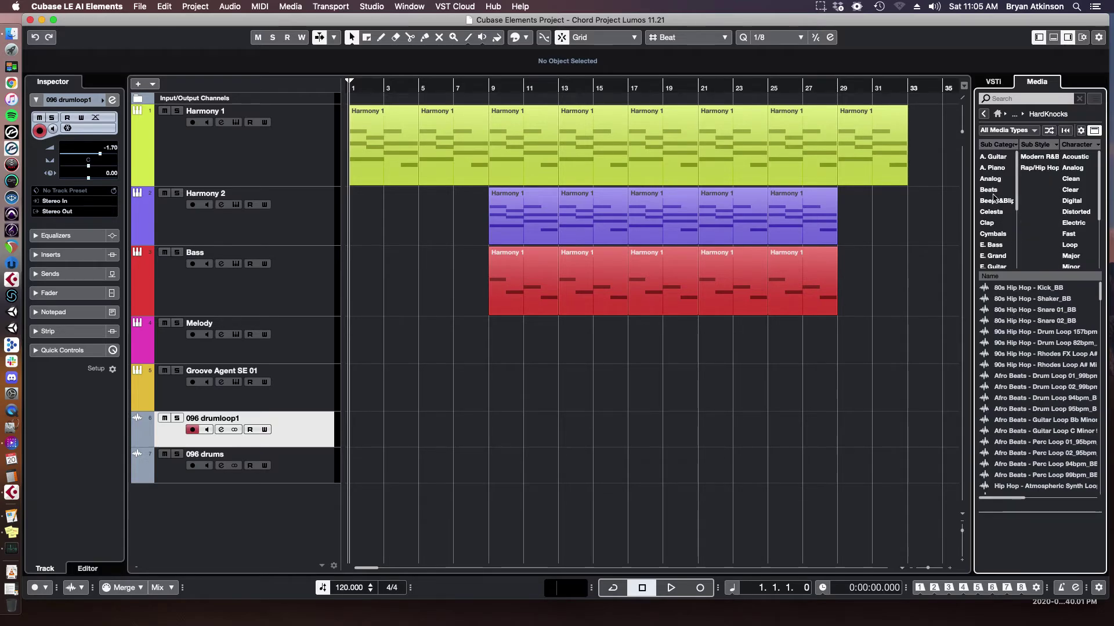
# Step: Filter the HardKnocks set by Beats, go back to Loops & Samples and show all items
pyautogui.click(995, 191)
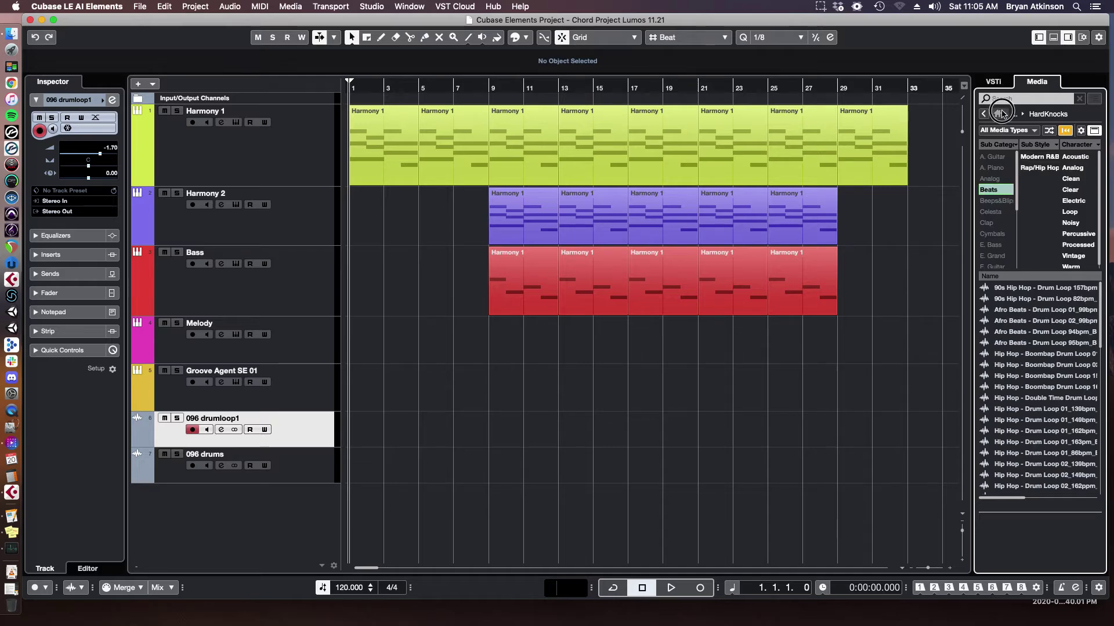
pyautogui.click(997, 114)
pyautogui.click(1005, 247)
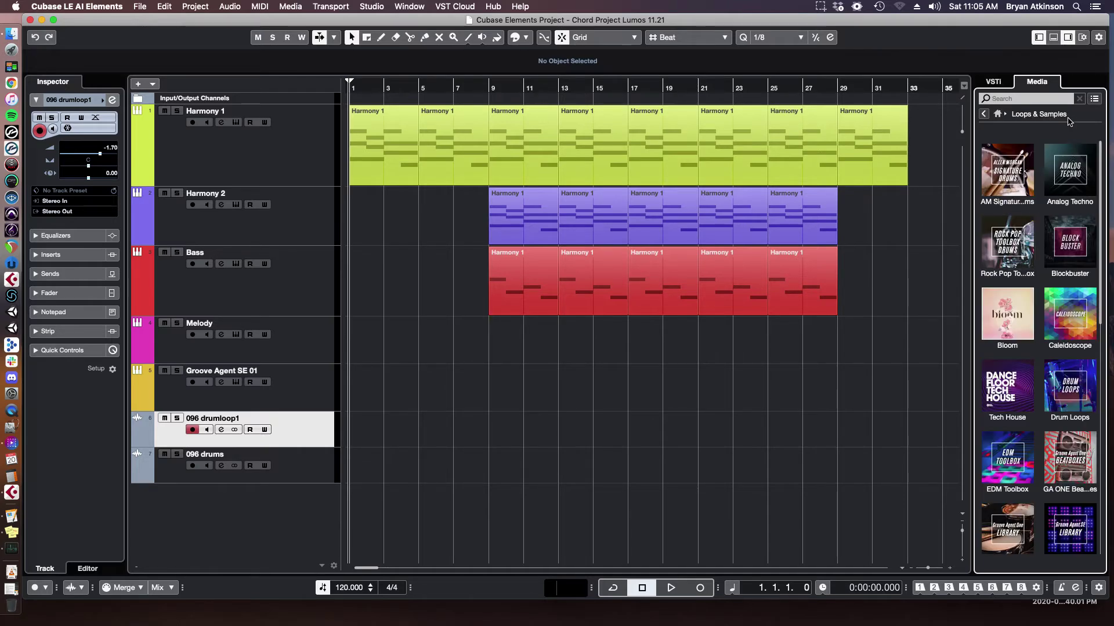
pyautogui.click(1096, 101)
# Step: Search the media library for "beat" and clear the search text
pyautogui.click(1019, 99)
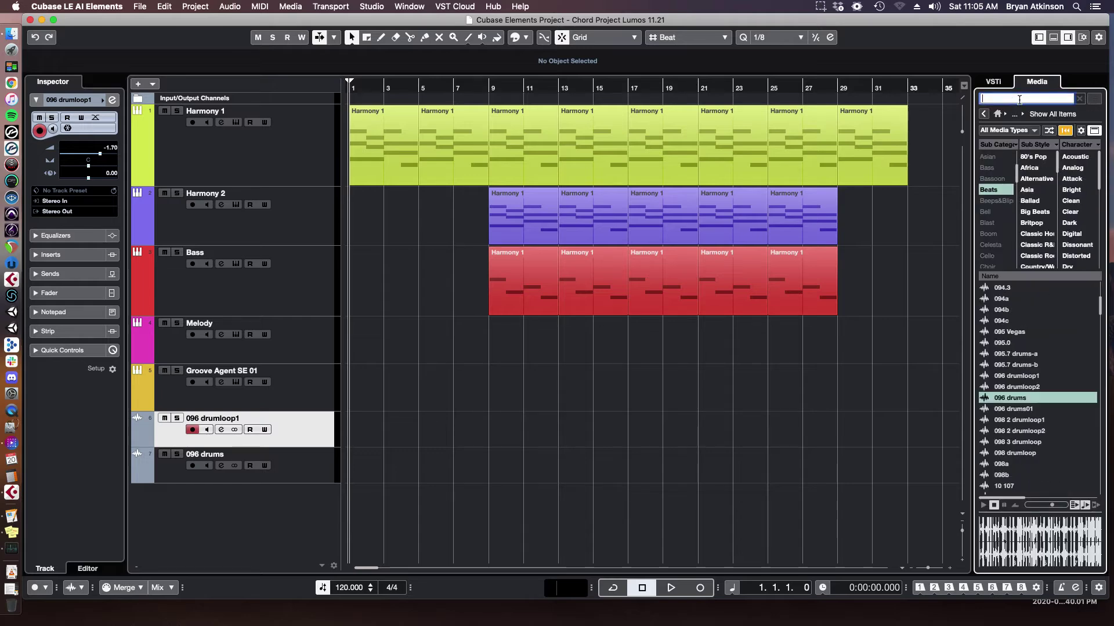
pyautogui.write('beat')
pyautogui.click(1079, 100)
pyautogui.scroll(3, 993, 165)
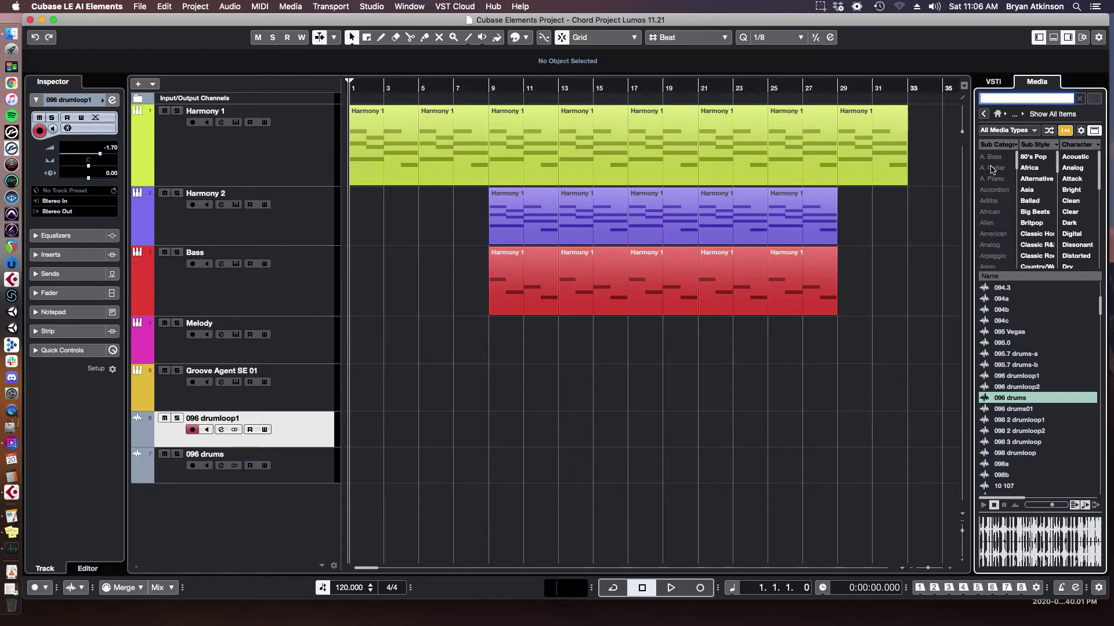
# Step: Filter the library by the A. Bass sub category and switch the filter back to Beats
pyautogui.click(994, 157)
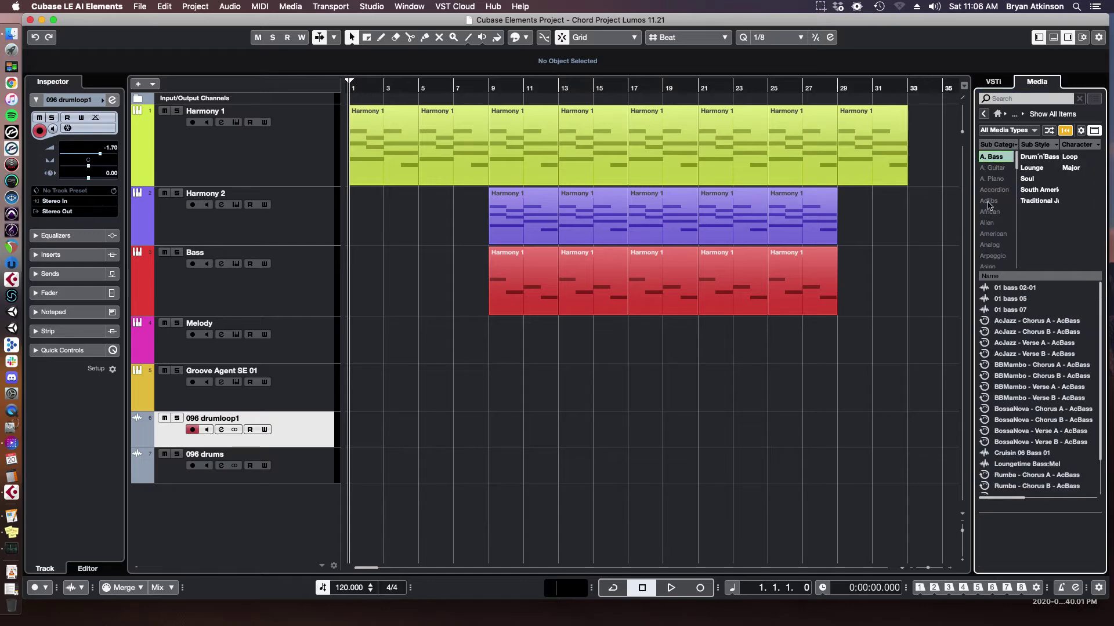
pyautogui.scroll(-3, 998, 193)
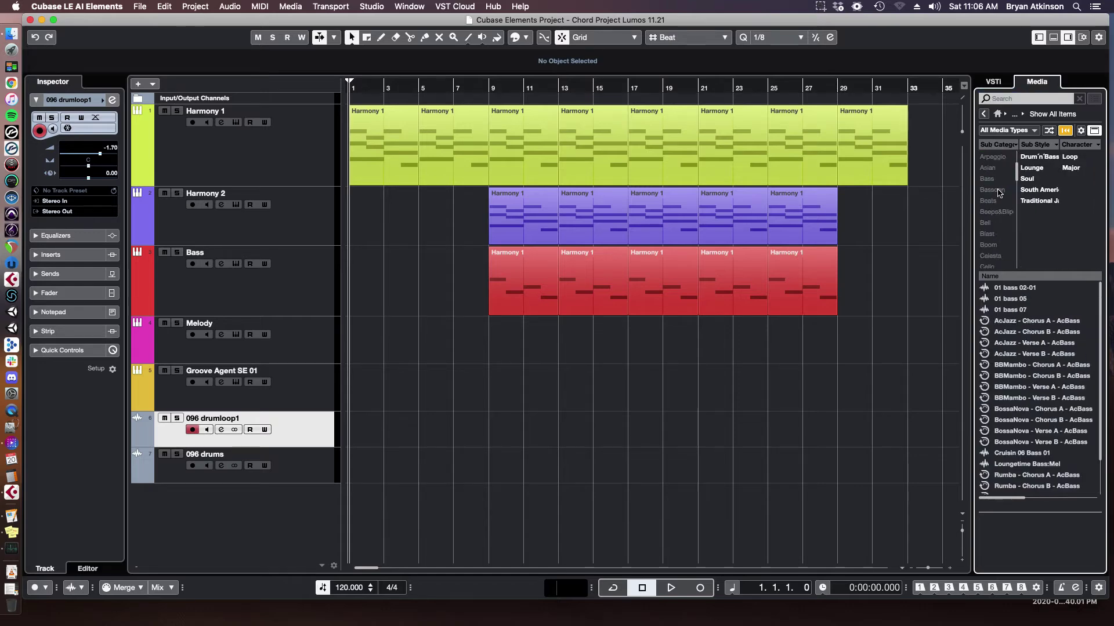
pyautogui.scroll(-2, 998, 197)
pyautogui.click(995, 180)
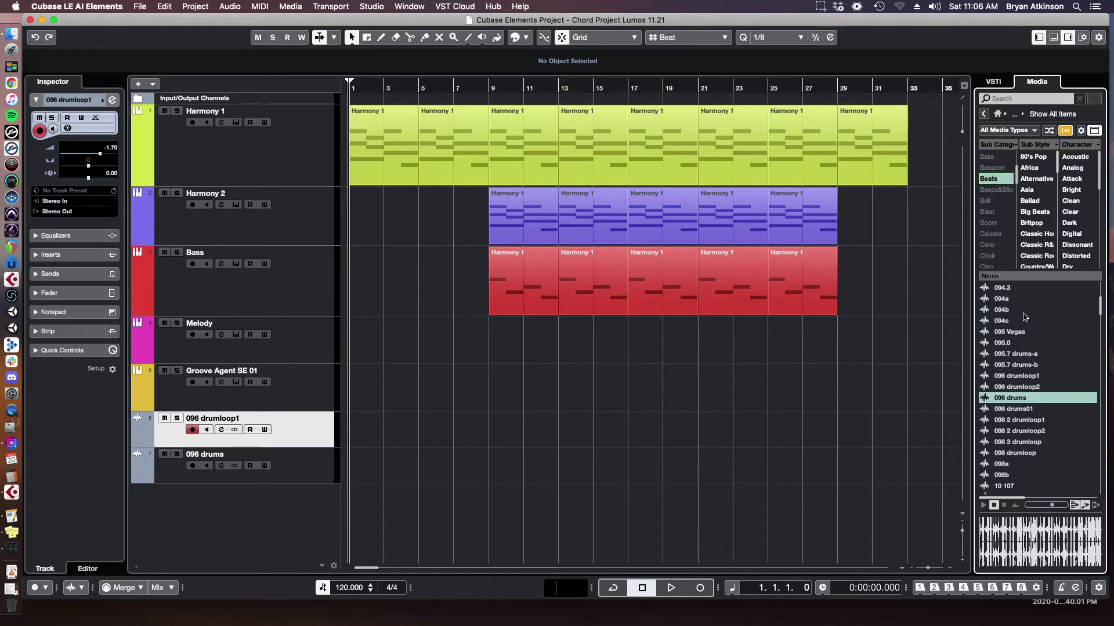
# Step: Browse the Beats results and preview the 01 132 Drums loop, stopping the preview when done
pyautogui.scroll(-15, 995, 327)
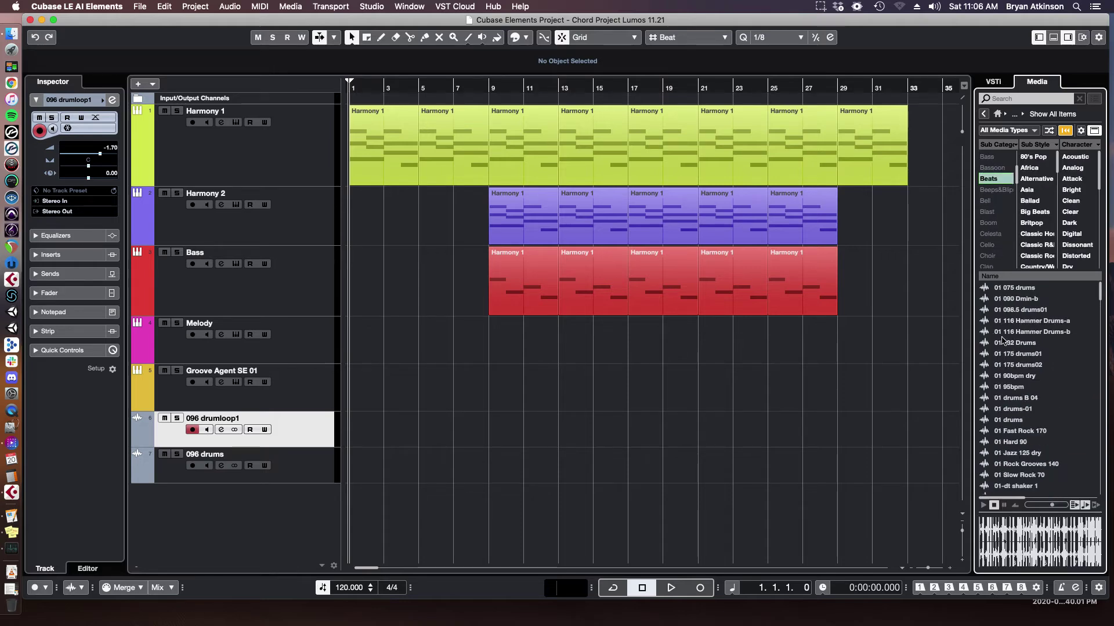
pyautogui.scroll(-20, 1002, 341)
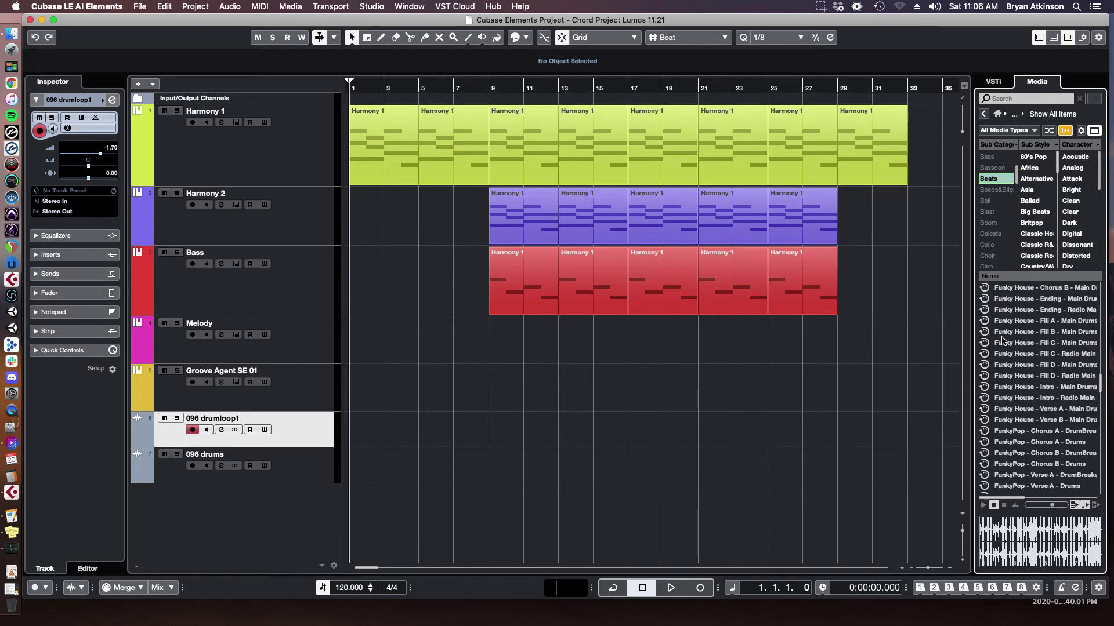
pyautogui.scroll(15, 1003, 341)
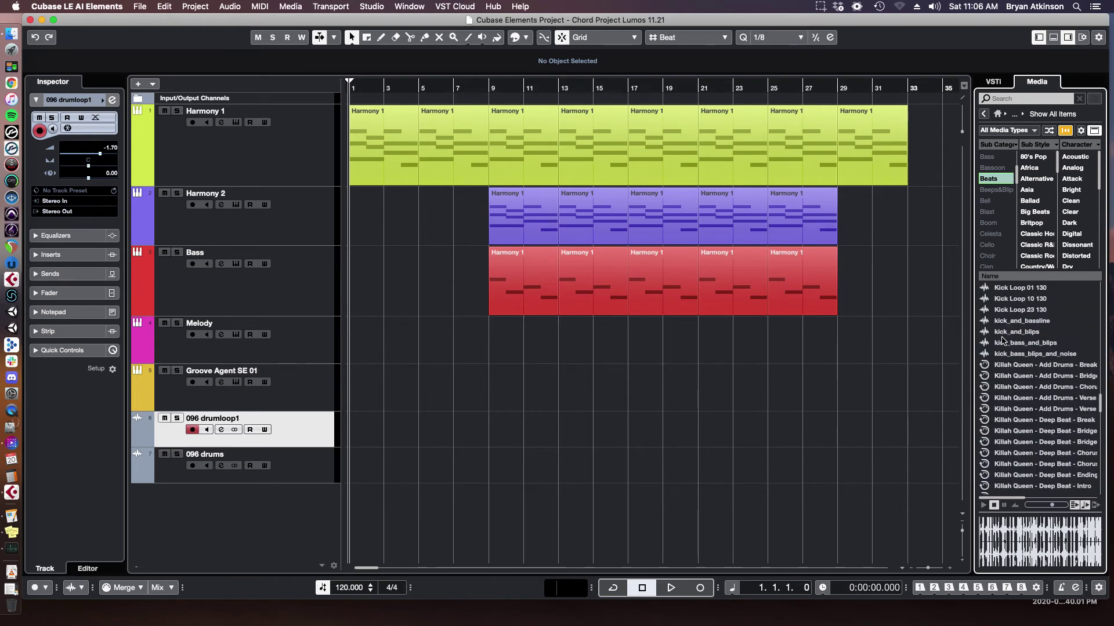
pyautogui.scroll(20, 1002, 341)
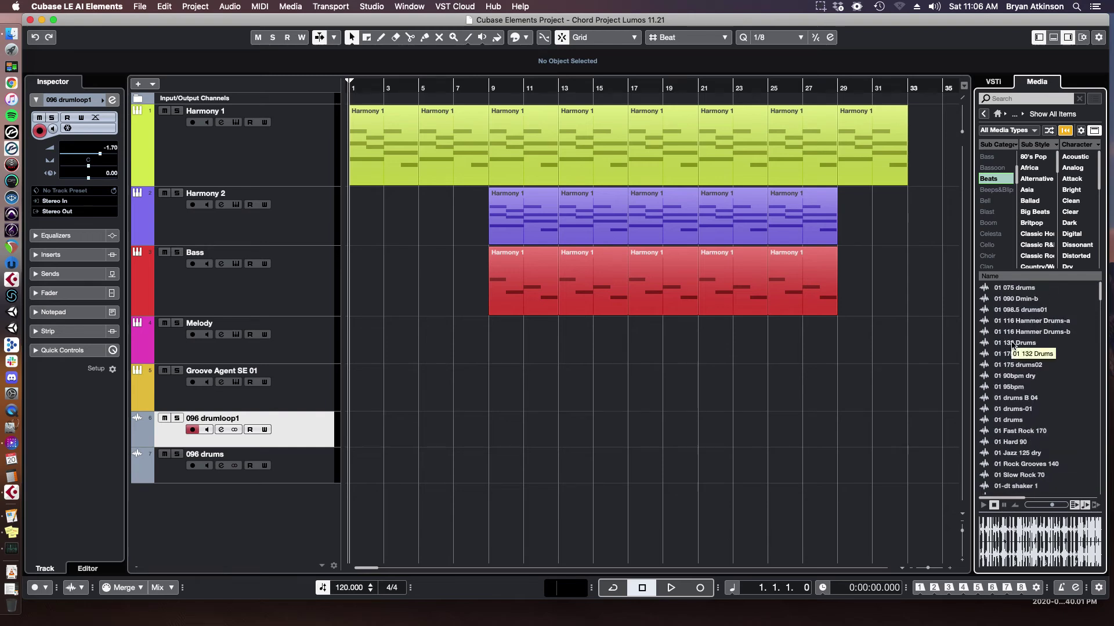
pyautogui.click(1012, 343)
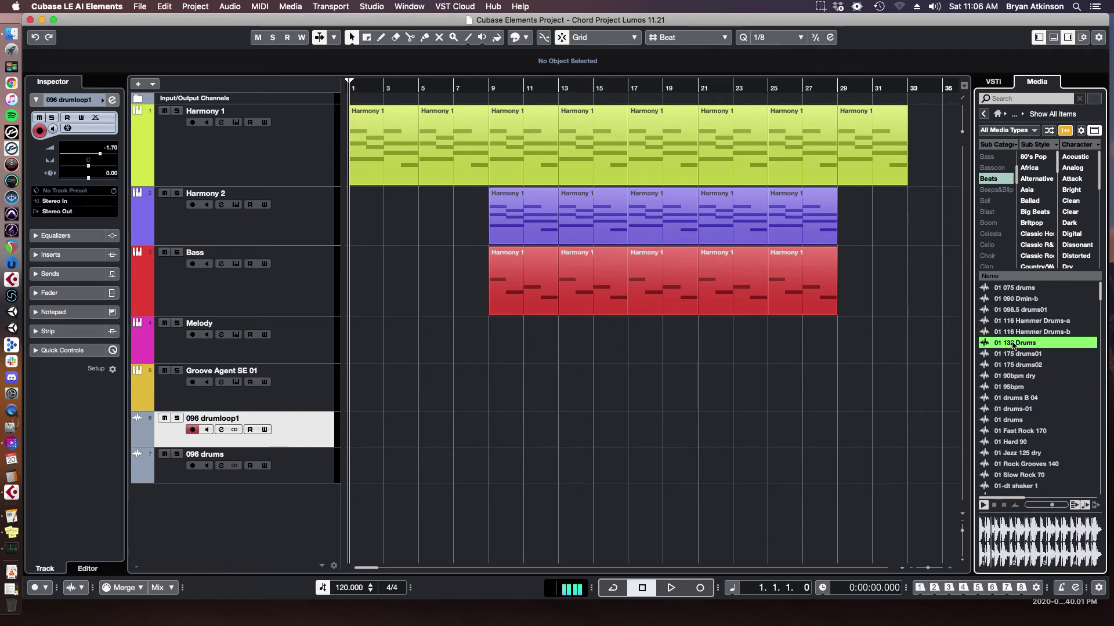
pyautogui.click(993, 505)
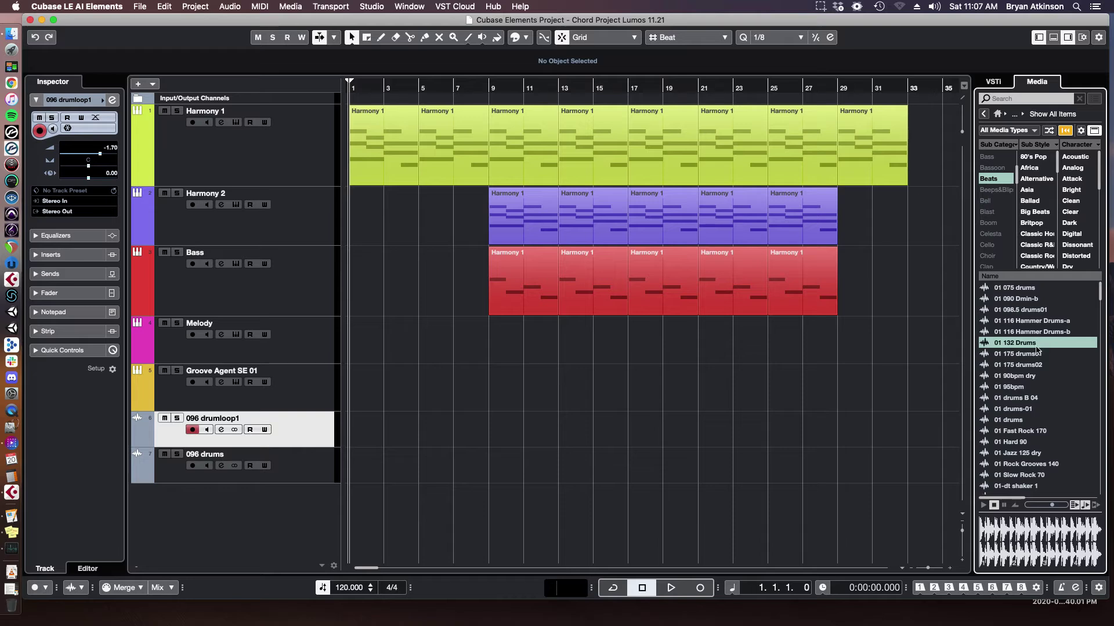
# Step: Preview the 01 Hard 90 and Alt Pop - Drum Loop 19_105bpm loops and stop playback
pyautogui.scroll(-2, 1025, 409)
pyautogui.click(1021, 397)
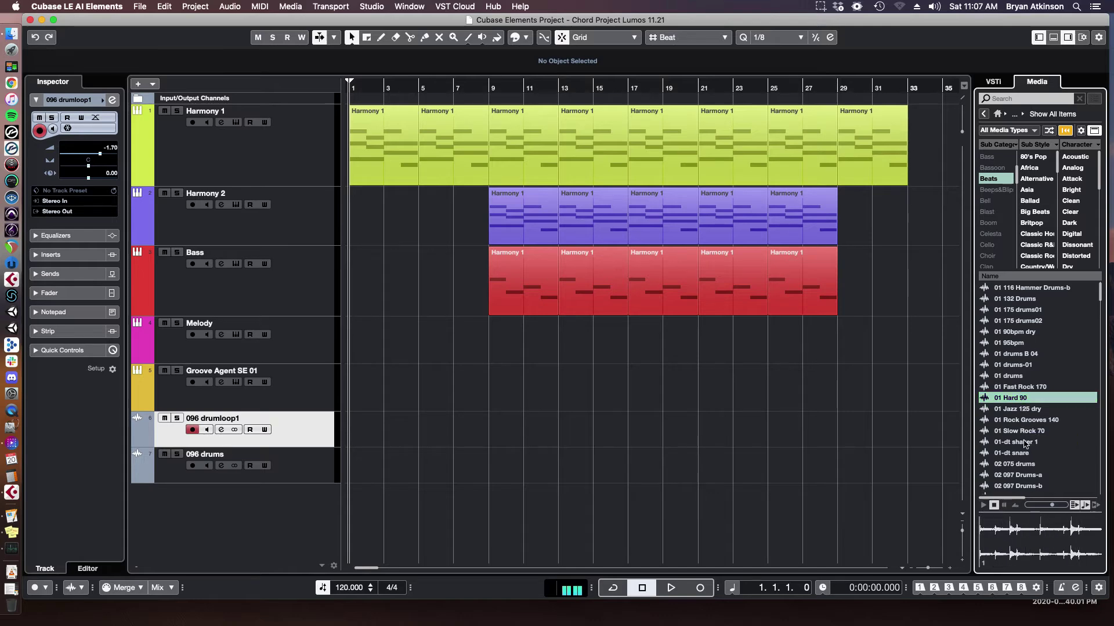
pyautogui.scroll(-15, 1025, 438)
pyautogui.scroll(-10, 1025, 444)
pyautogui.click(1023, 442)
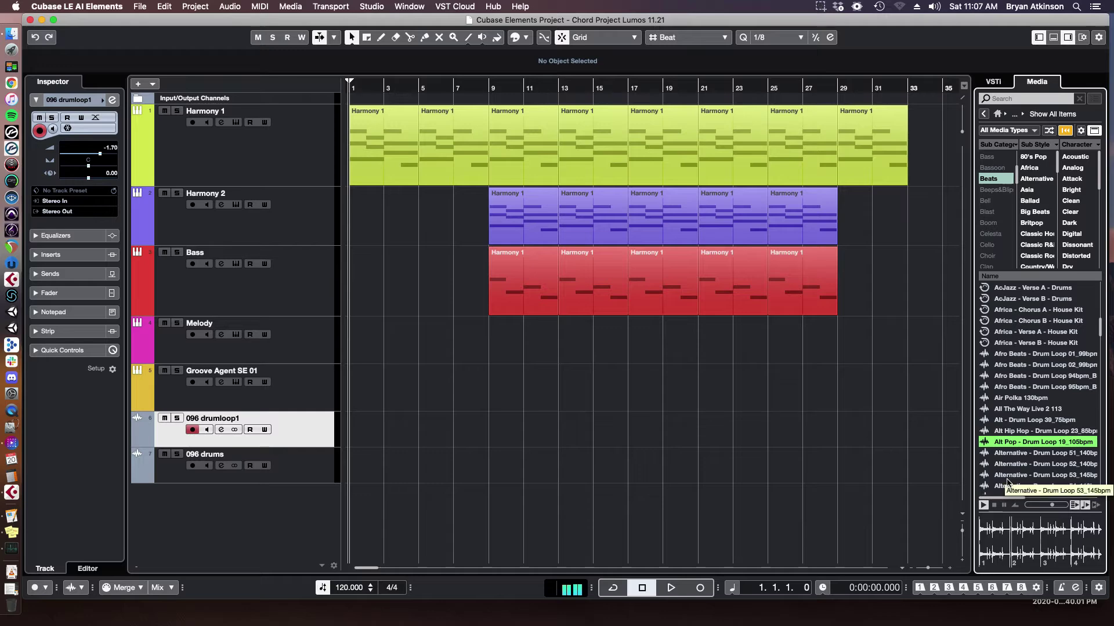
pyautogui.click(993, 506)
# Step: Copy the 096 drumloop1 events from bar 45 to bar 9 and the 096 drums event from bar 53 to bar 17
pyautogui.click(745, 315)
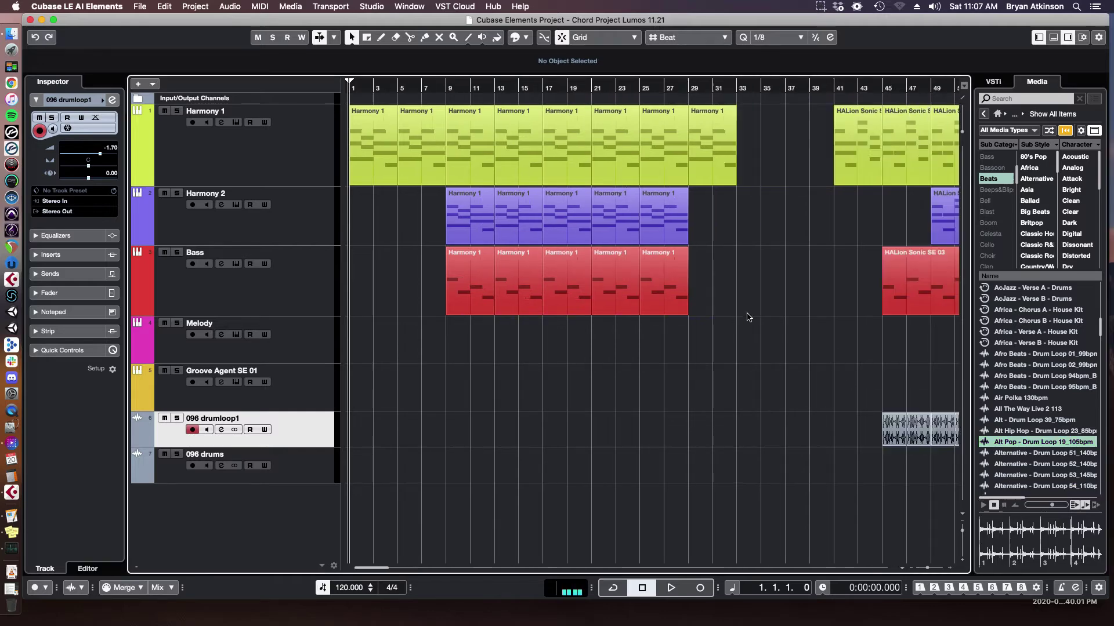
pyautogui.press('g')
pyautogui.press('g')
pyautogui.click(732, 420)
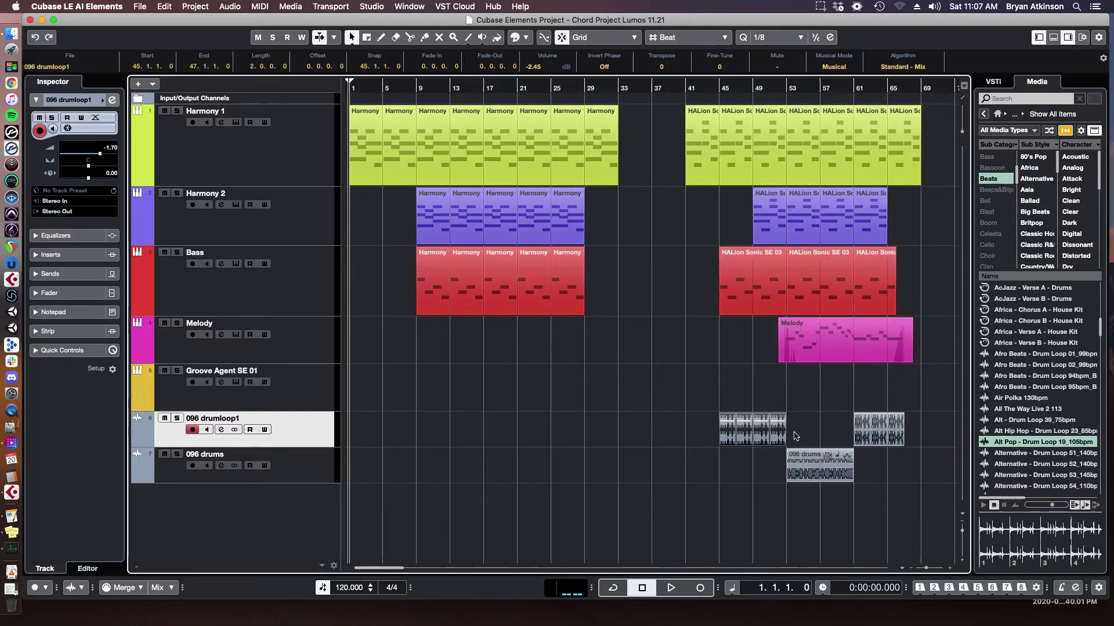
pyautogui.moveTo(778, 439); pyautogui.dragTo(469, 435)
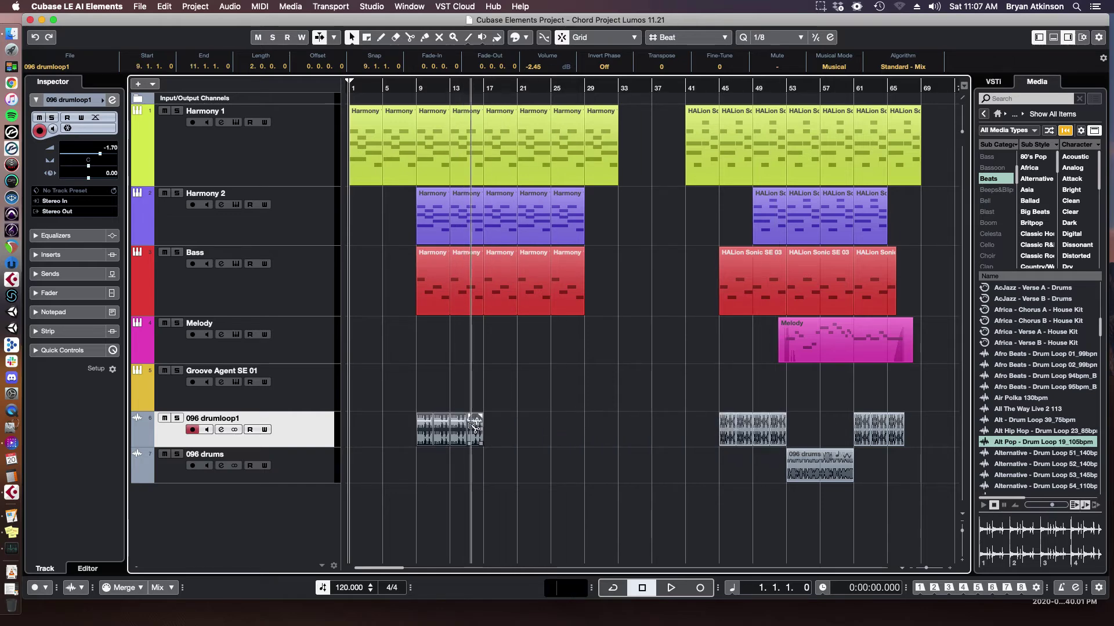
pyautogui.moveTo(837, 465); pyautogui.dragTo(519, 459)
pyautogui.click(440, 377)
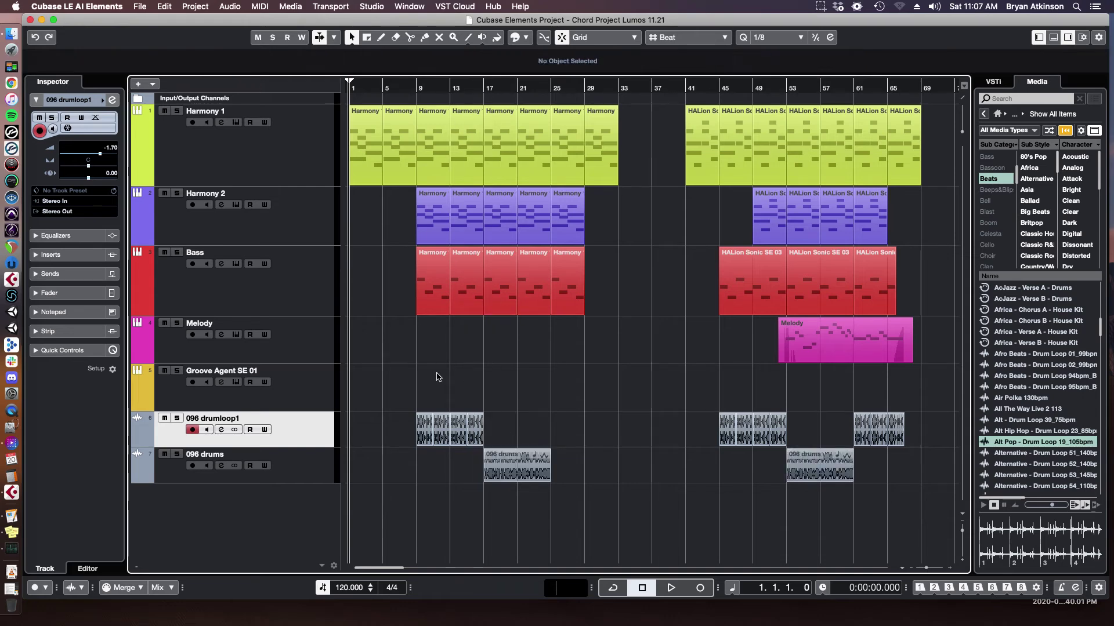
# Step: Play the arrangement from the end of bar 8 and again from the end of bar 16 to hear both drum loops, and stop it
pyautogui.press('h')
pyautogui.moveTo(462, 88); pyautogui.dragTo(556, 425)
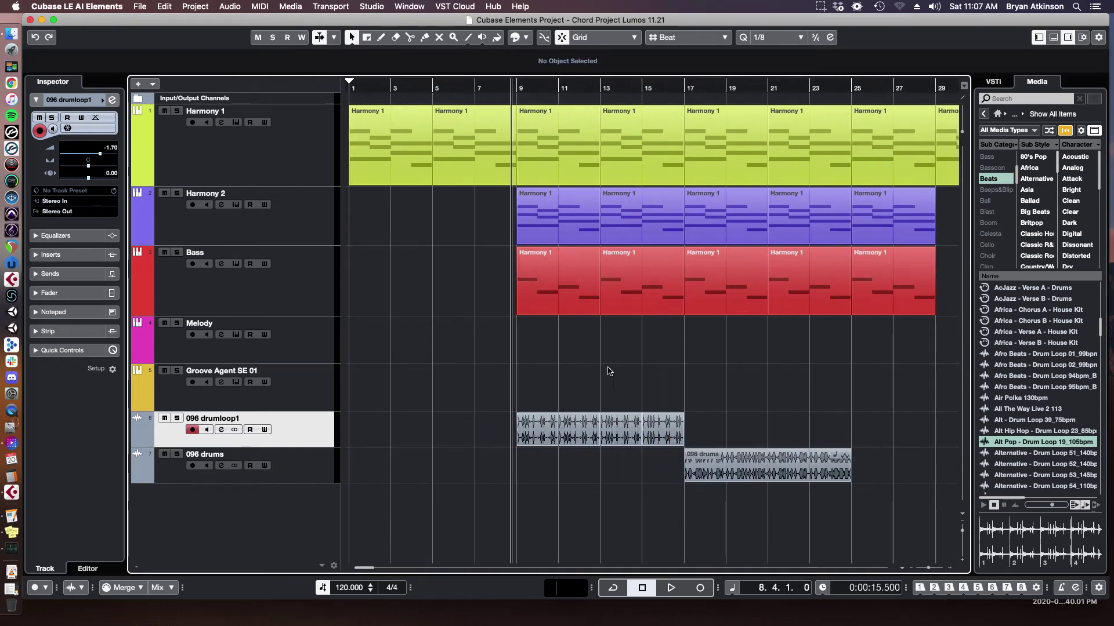
pyautogui.moveTo(518, 380); pyautogui.dragTo(848, 472)
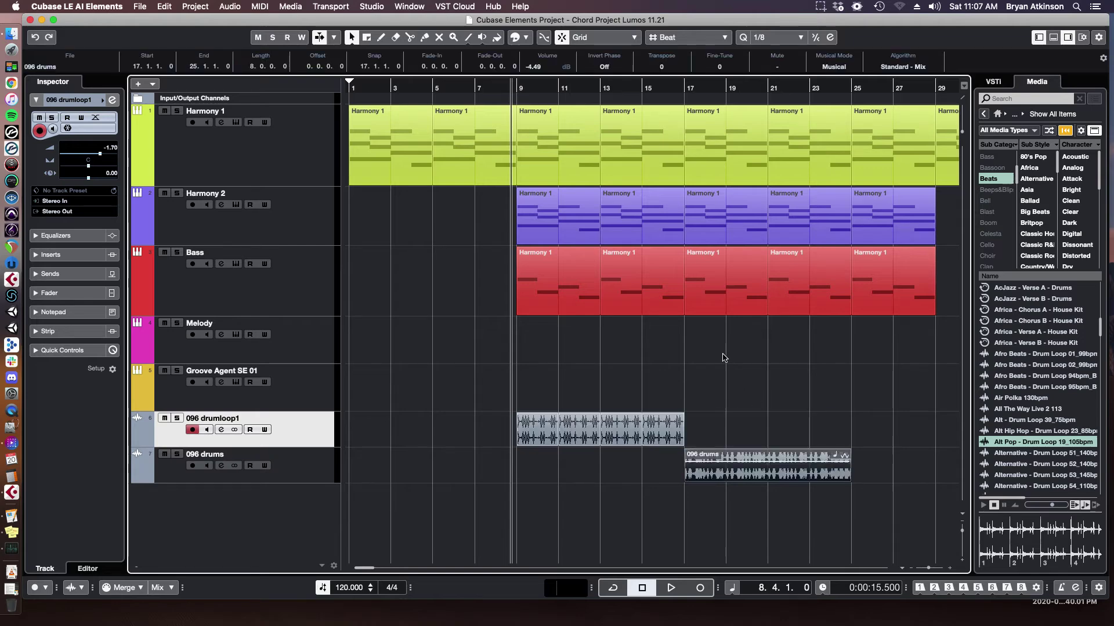
pyautogui.press('space')
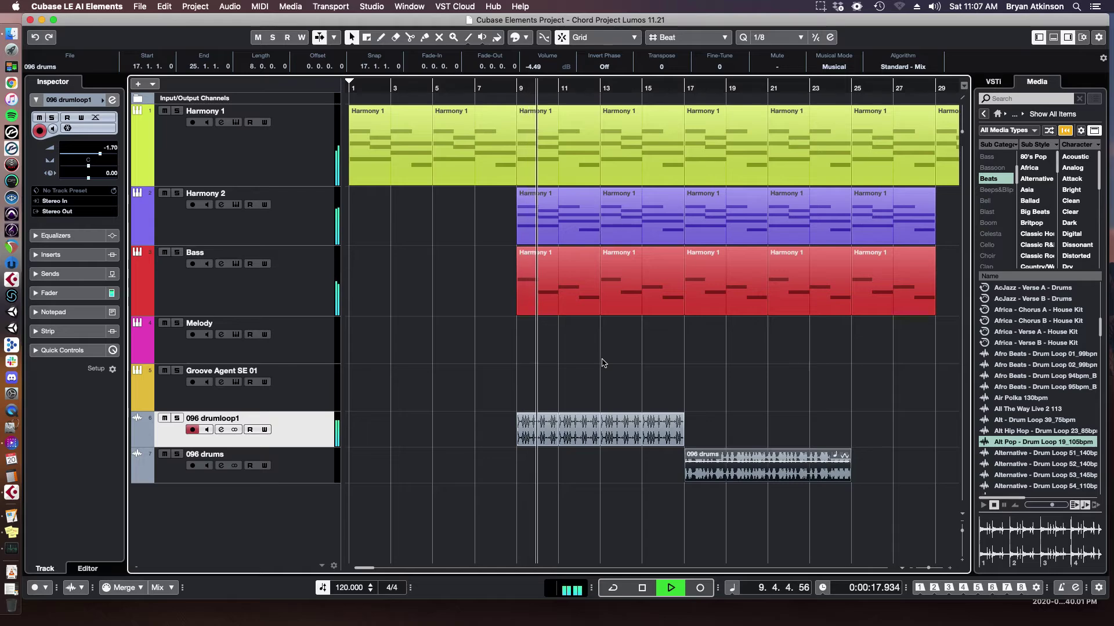
pyautogui.press('h')
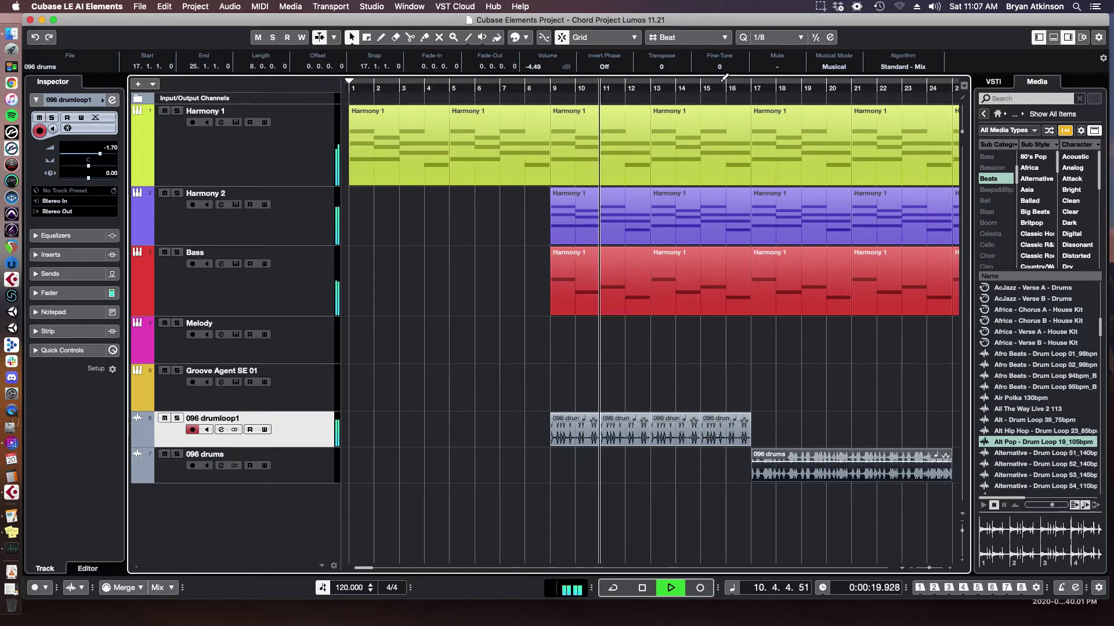
pyautogui.press('space')
pyautogui.click(743, 87)
pyautogui.press('space')
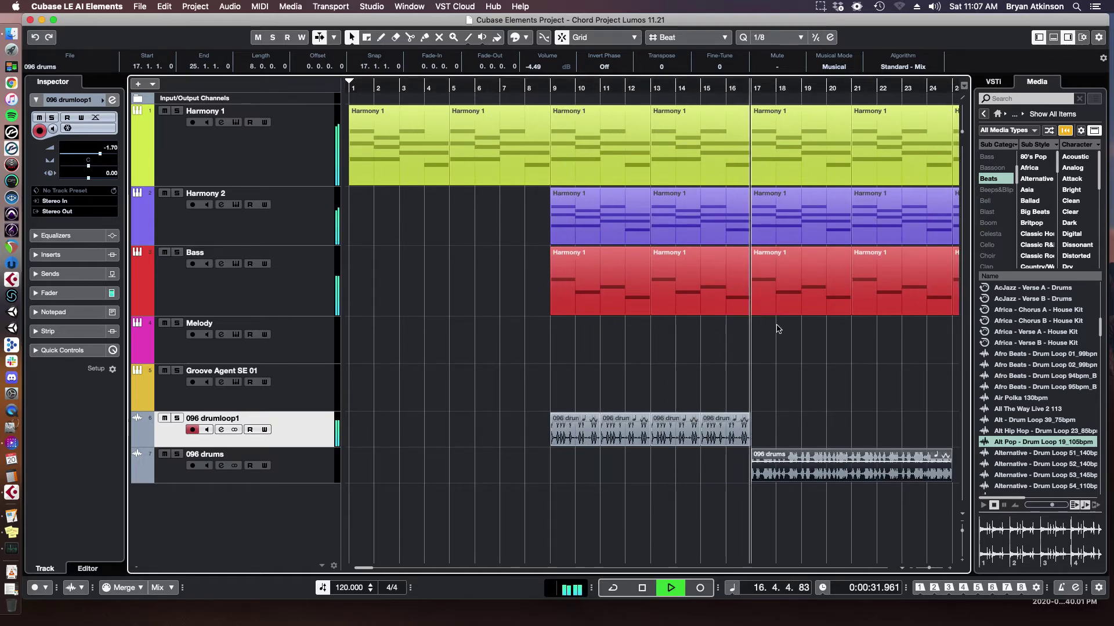
pyautogui.press('g')
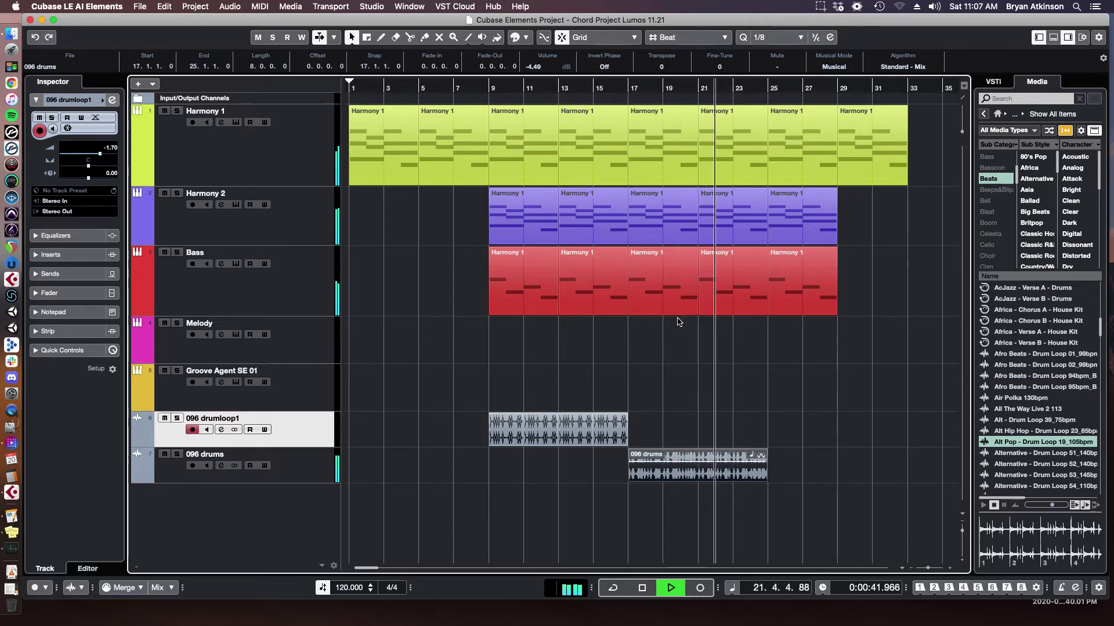
pyautogui.press('space')
pyautogui.click(609, 370)
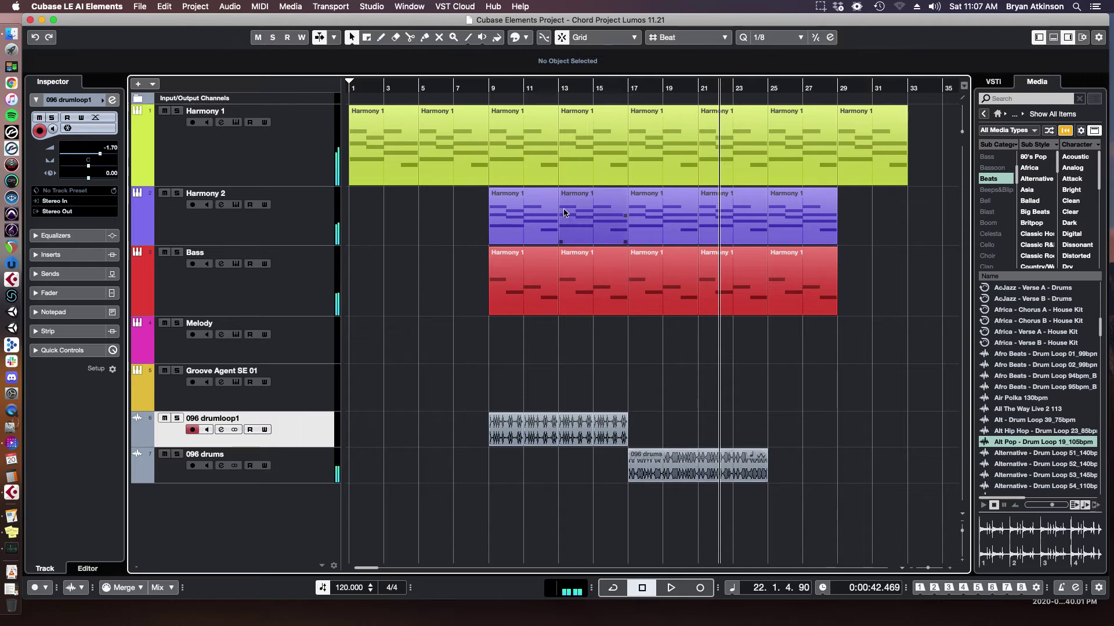
# Step: Set the playhead to bar 8, beat 2 and draw an empty part from bar 9 to bar 29 on the Melody track
pyautogui.click(486, 89)
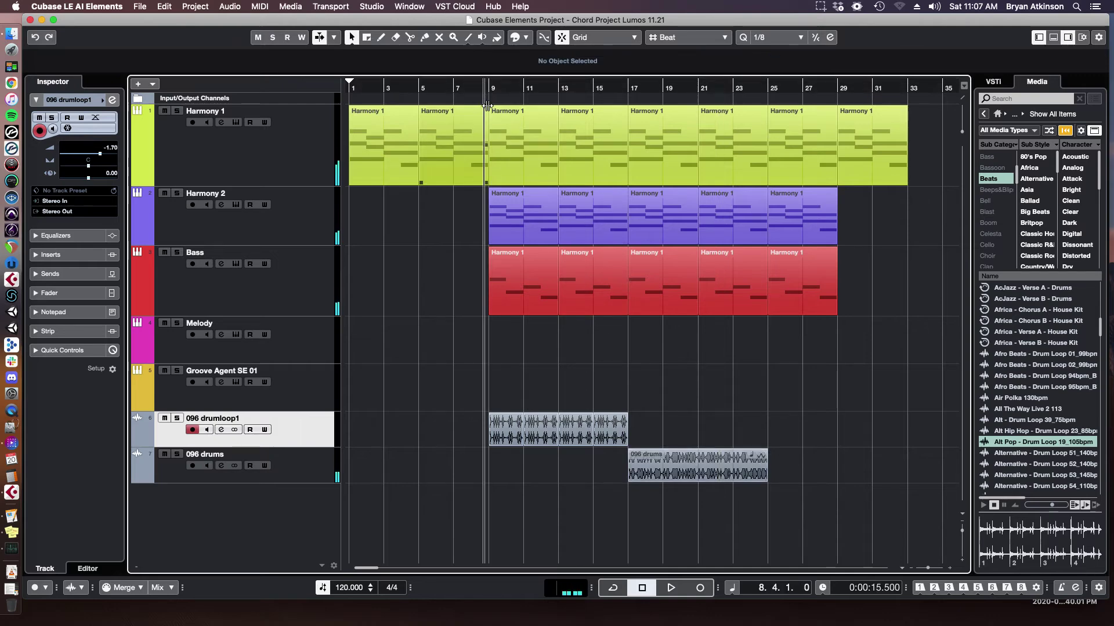
pyautogui.click(314, 335)
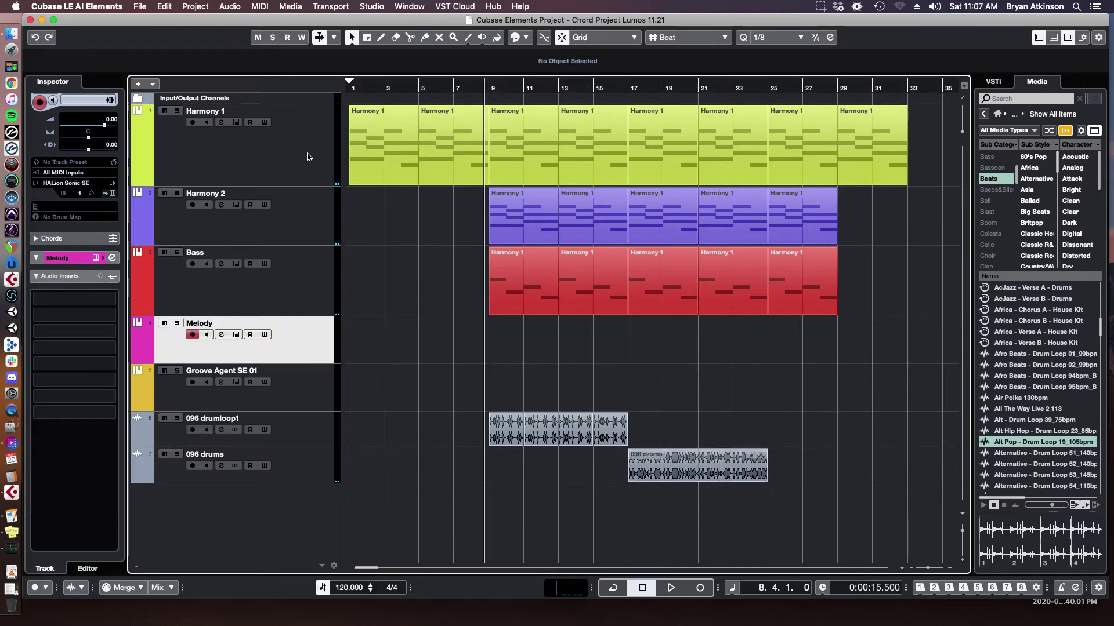
pyautogui.click(310, 156)
pyautogui.click(311, 339)
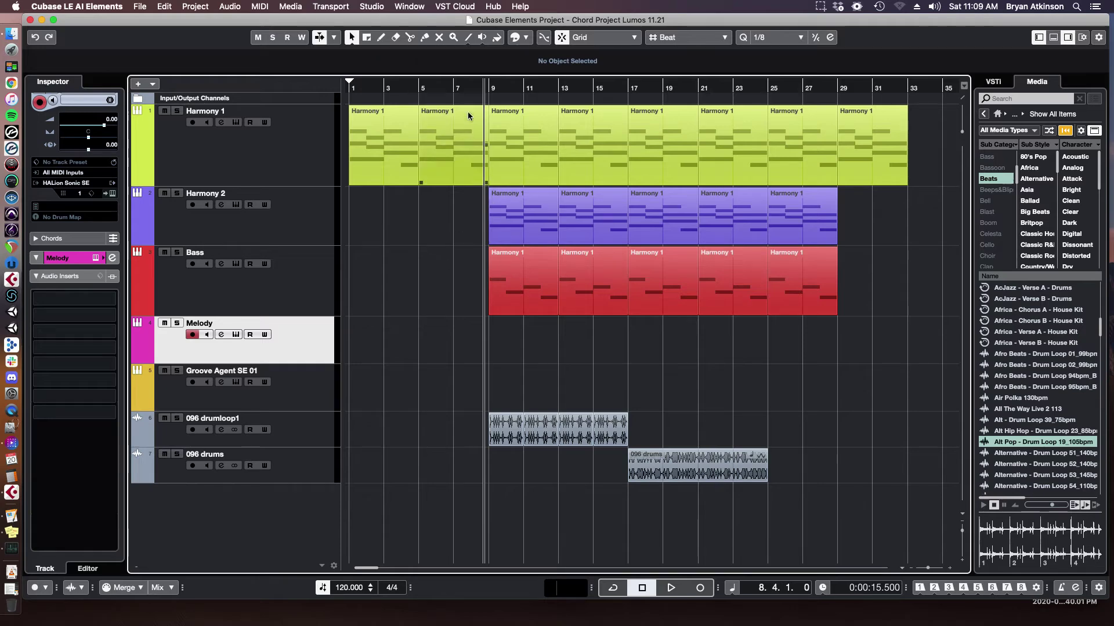
pyautogui.click(476, 88)
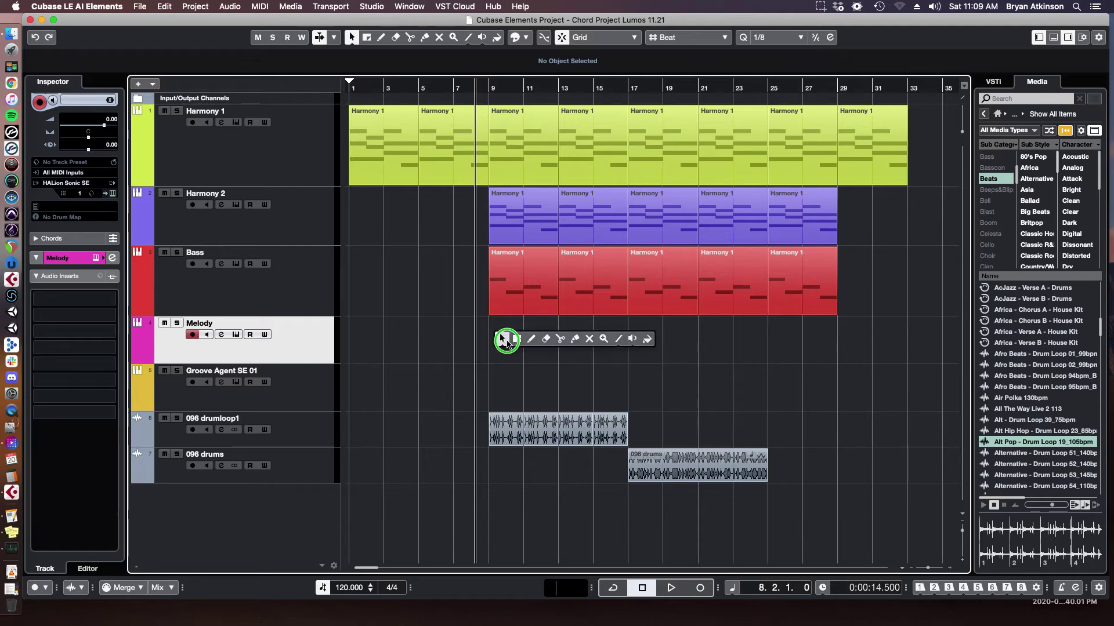
pyautogui.press('8')
pyautogui.moveTo(495, 330); pyautogui.dragTo(835, 331)
pyautogui.press('1')
# Step: Open the Melody part in the note editor and draw three long notes between about bars 14 and 26, raising the last to E3
pyautogui.doubleClick(777, 334)
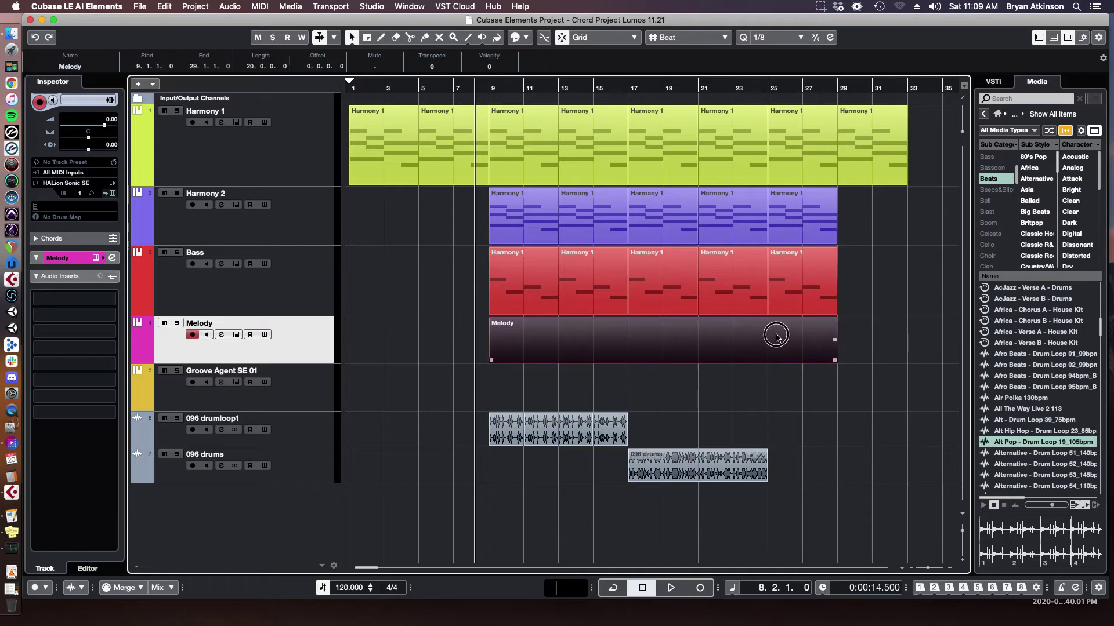
pyautogui.click(360, 389)
pyautogui.press('g')
pyautogui.press('g')
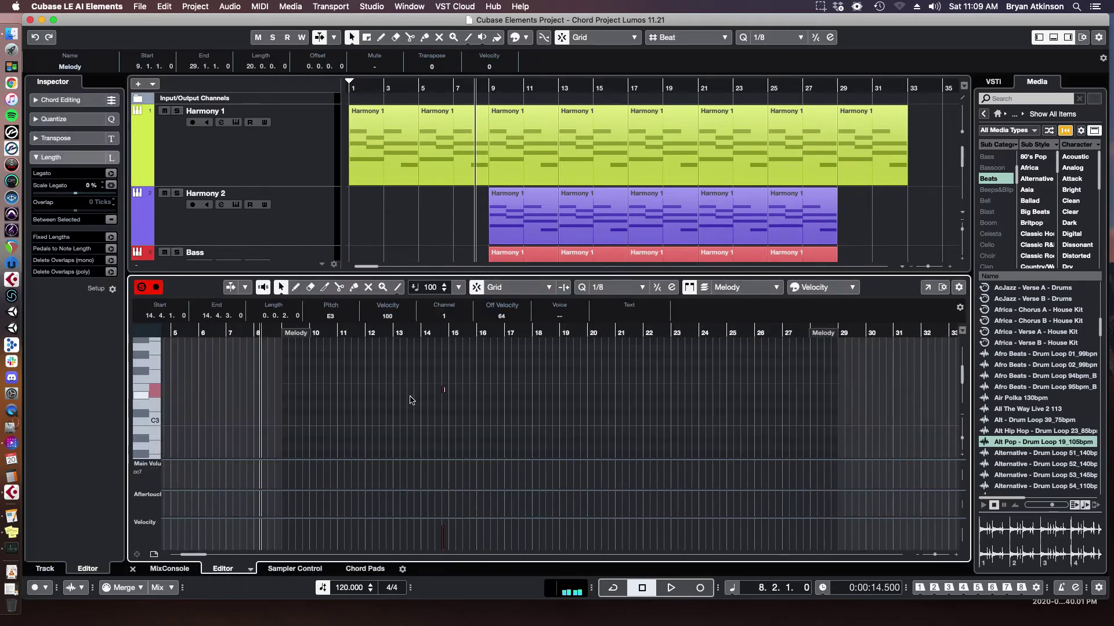
pyautogui.moveTo(444, 389)
pyautogui.mouseDown()
pyautogui.moveTo(638, 378)
pyautogui.moveTo(683, 391)
pyautogui.moveTo(642, 398)
pyautogui.moveTo(752, 398)
pyautogui.mouseUp()
pyautogui.click(555, 376)
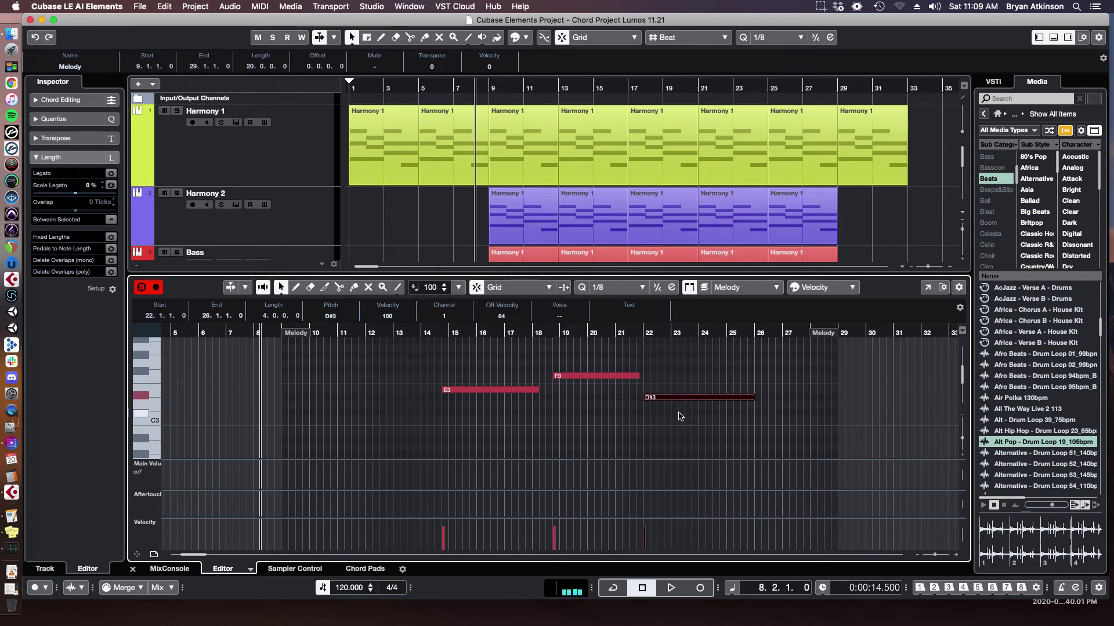
pyautogui.press('Up')
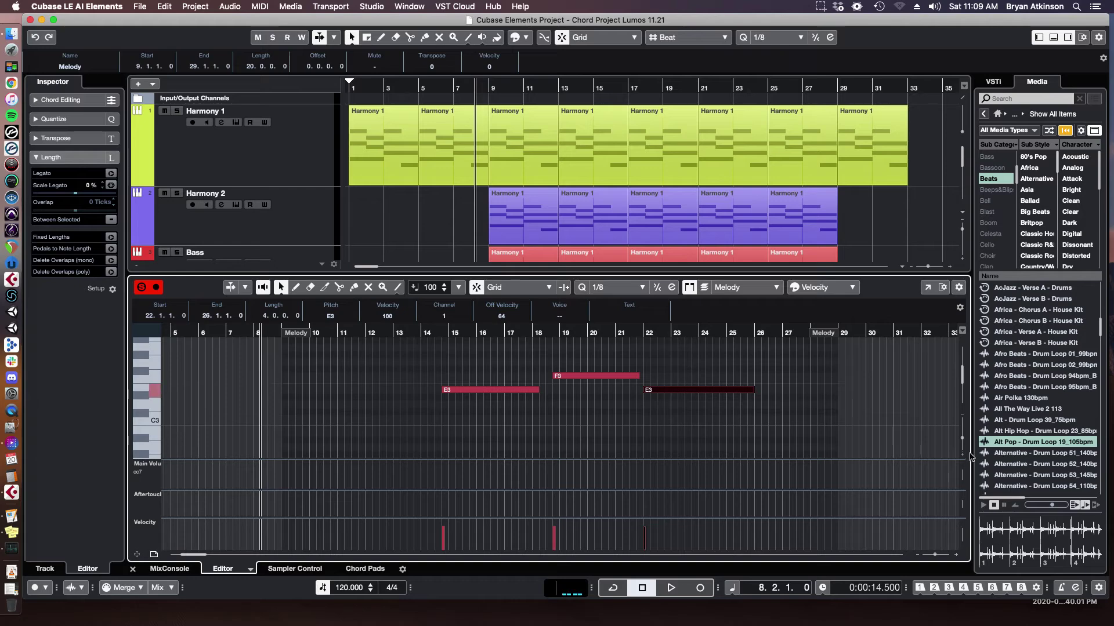
# Step: Show the notes of the Harmony 1 part at bar 9 in the note editor with a wider pitch range visible
pyautogui.moveTo(964, 444); pyautogui.dragTo(961, 427)
pyautogui.click(525, 130)
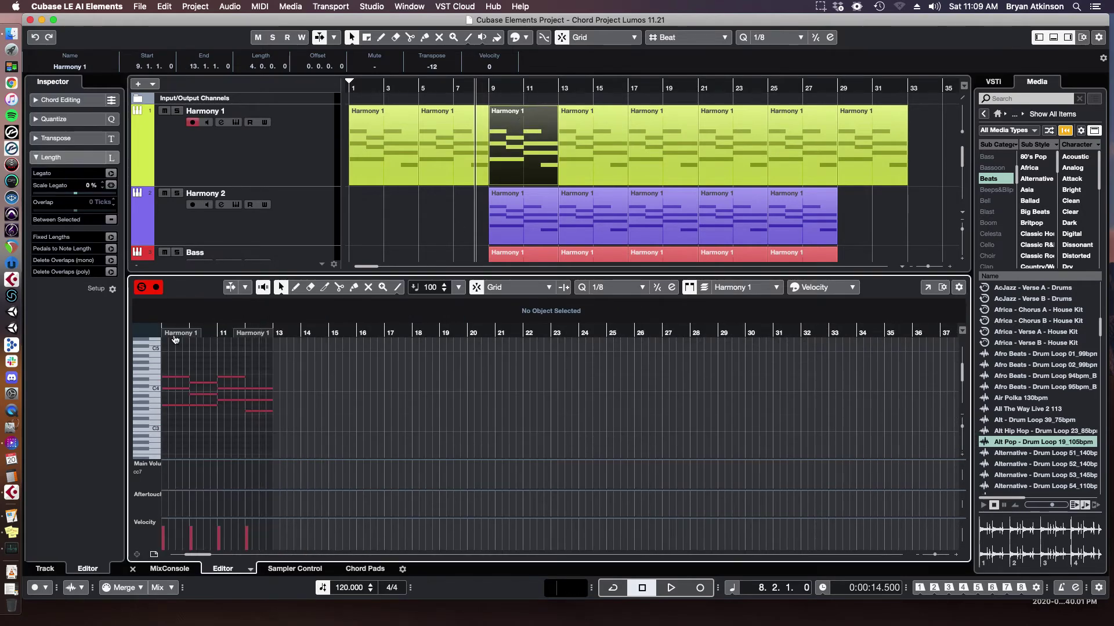
# Step: Try adding a short note above the chord at bar 9, beat 4 of the Harmony 1 part, undo it, and close the note editor
pyautogui.moveTo(206, 331); pyautogui.dragTo(308, 447)
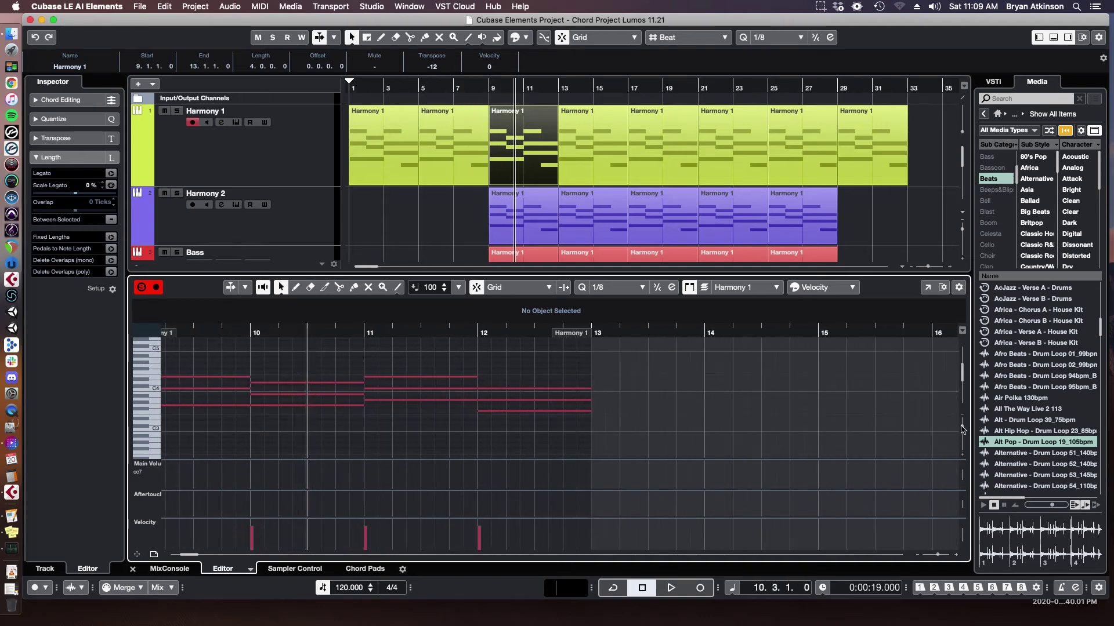
pyautogui.moveTo(962, 429)
pyautogui.mouseDown()
pyautogui.moveTo(965, 439)
pyautogui.moveTo(964, 425)
pyautogui.mouseUp()
pyautogui.click(227, 365)
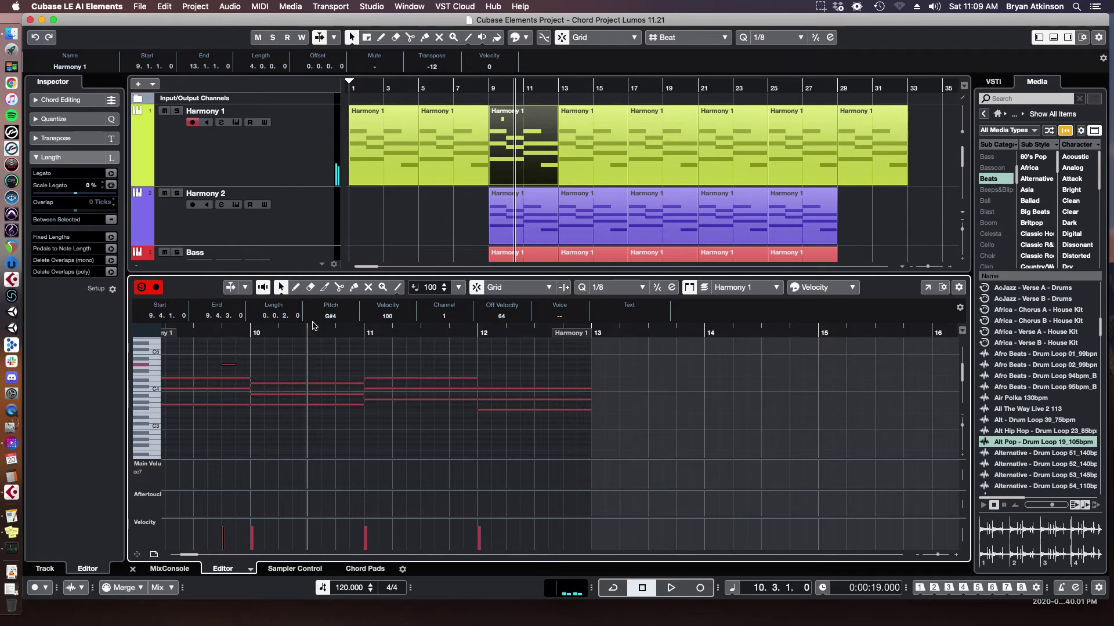
pyautogui.press('Up')
pyautogui.moveTo(205, 352); pyautogui.dragTo(246, 369)
pyautogui.hotkey('ctrl', 'z')
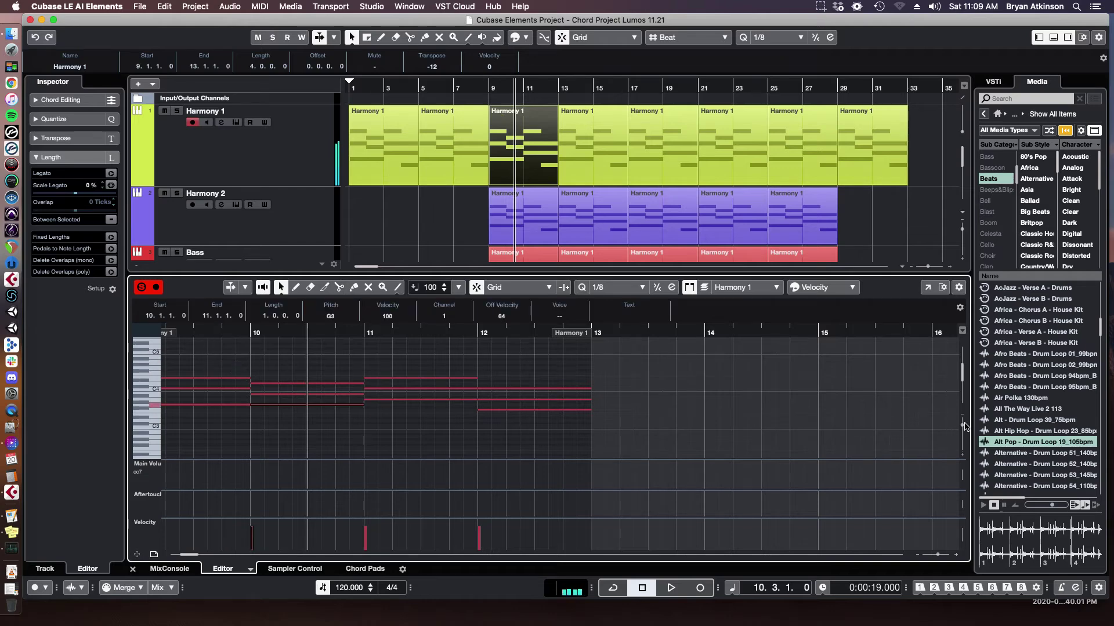
pyautogui.moveTo(962, 429); pyautogui.dragTo(963, 441)
pyautogui.press('super+e')
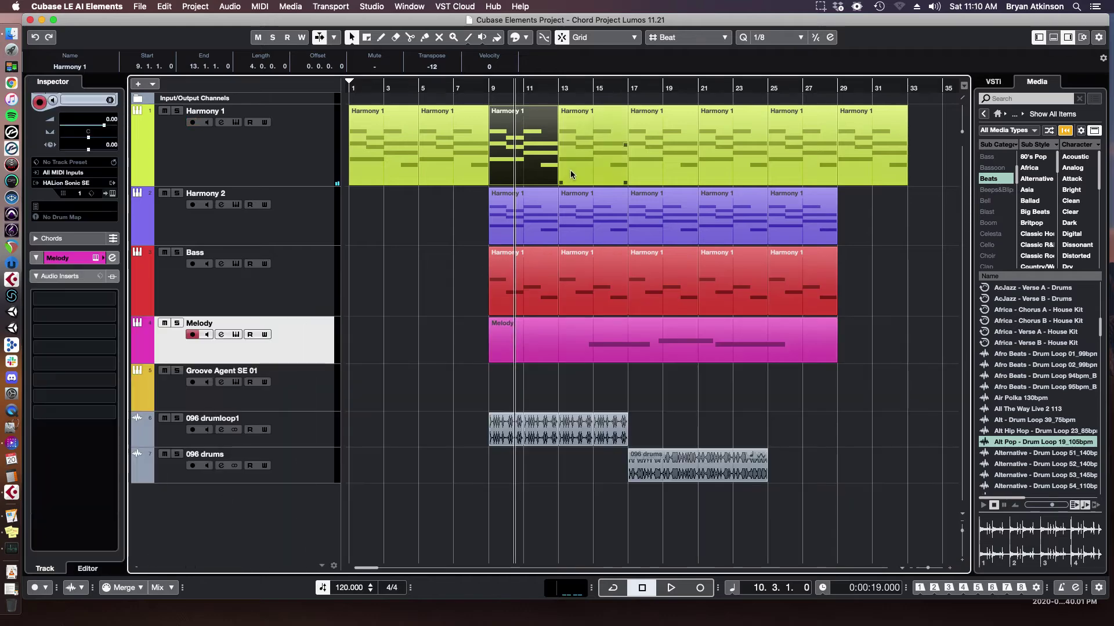
# Step: Delete the Melody part and record a new live melody on that track from bar 7 to about bar 25
pyautogui.click(568, 353)
pyautogui.click(623, 346)
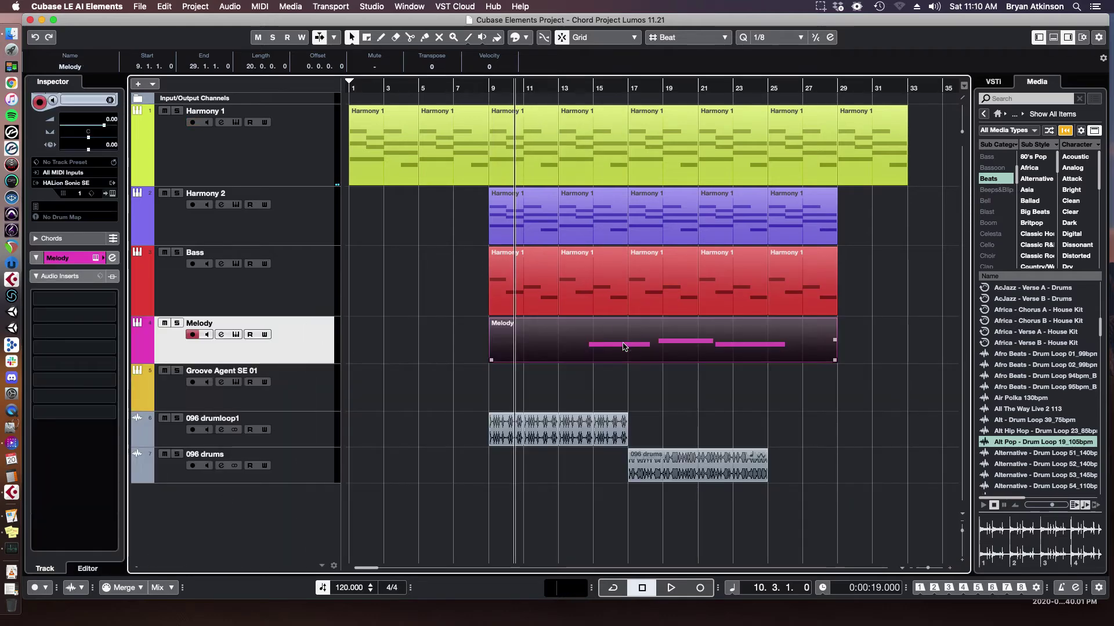
pyautogui.press('BackSpace')
pyautogui.click(452, 88)
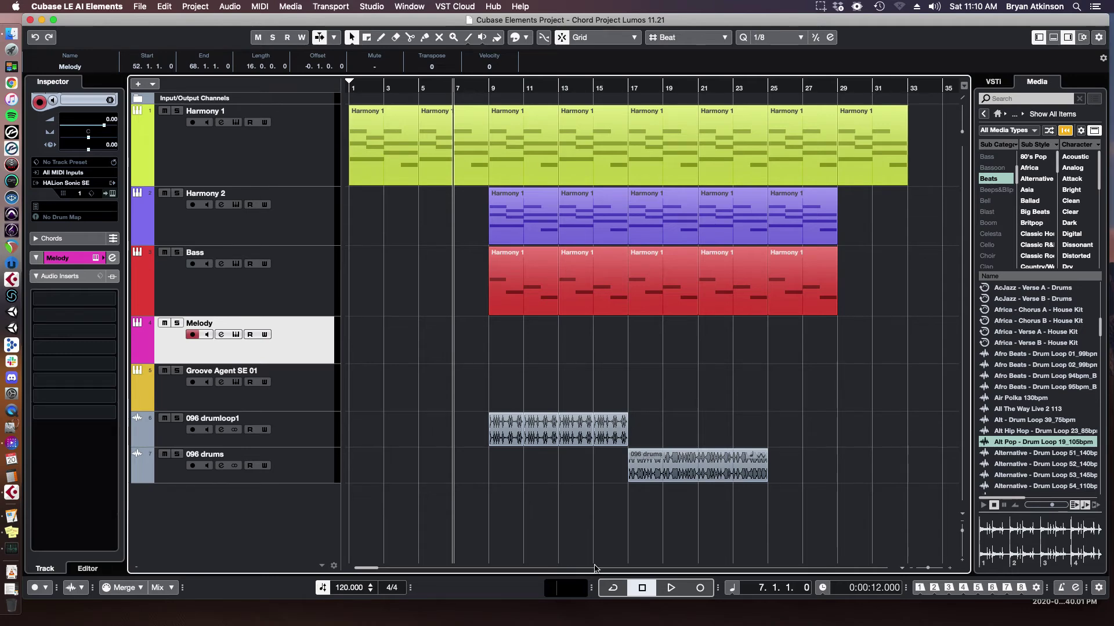
pyautogui.click(700, 589)
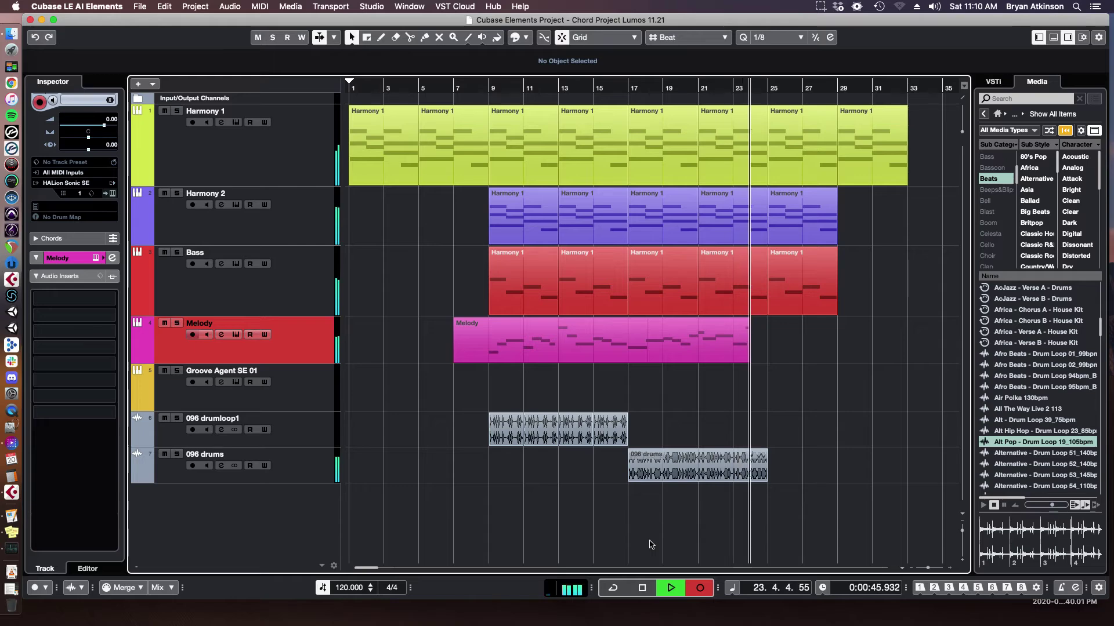
pyautogui.press('space')
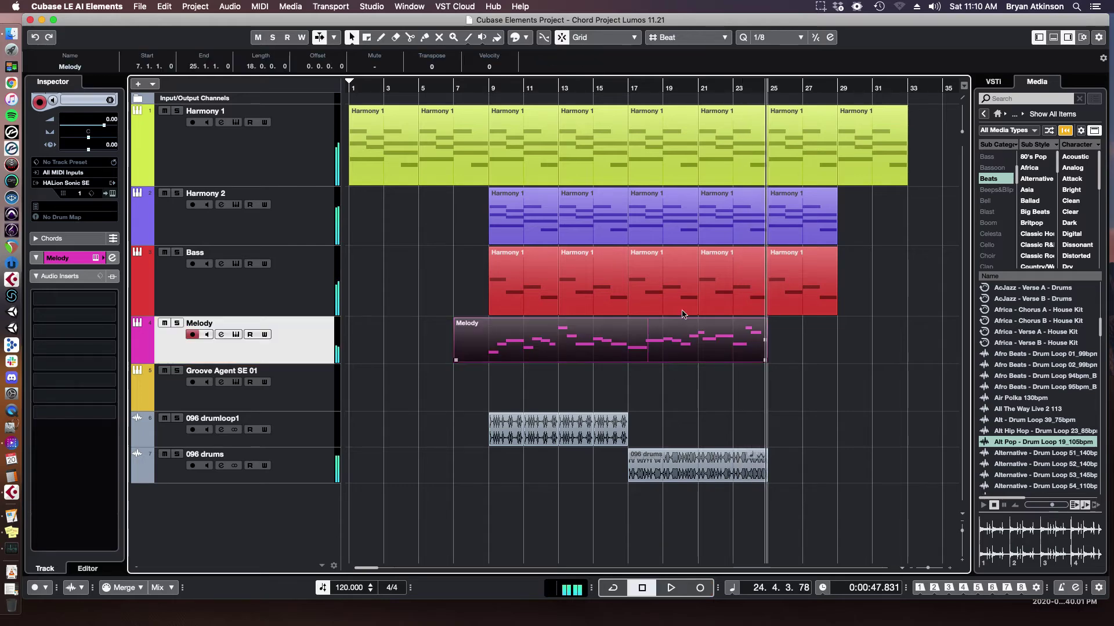
# Step: Examine the recorded Melody notes from bar 18 onward in the note editor and close it
pyautogui.doubleClick(593, 346)
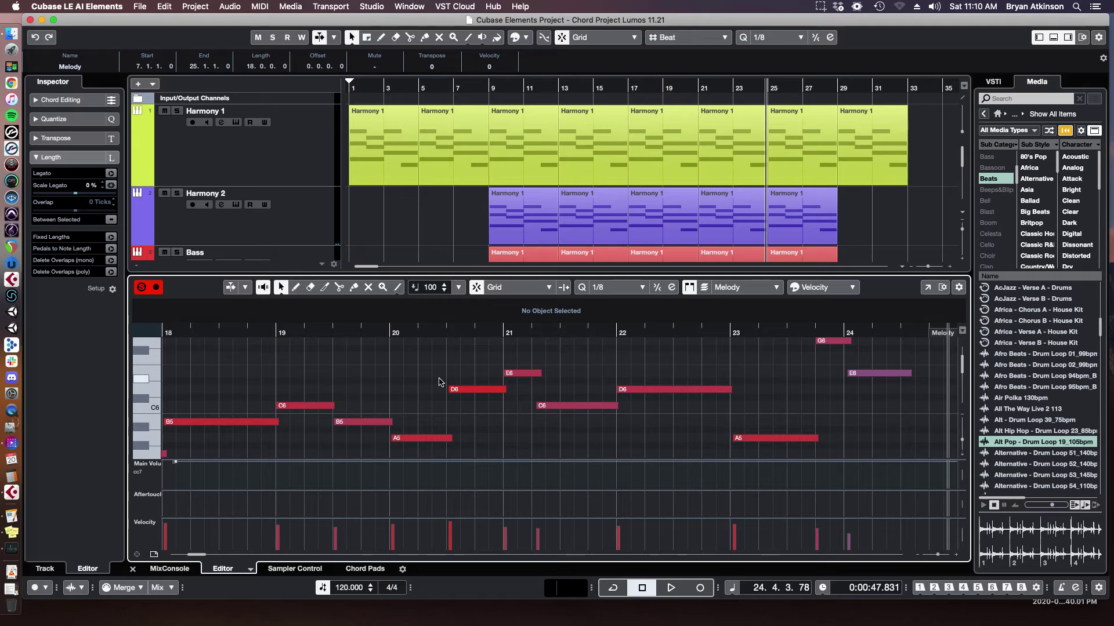
pyautogui.hscroll(-10, 439, 382)
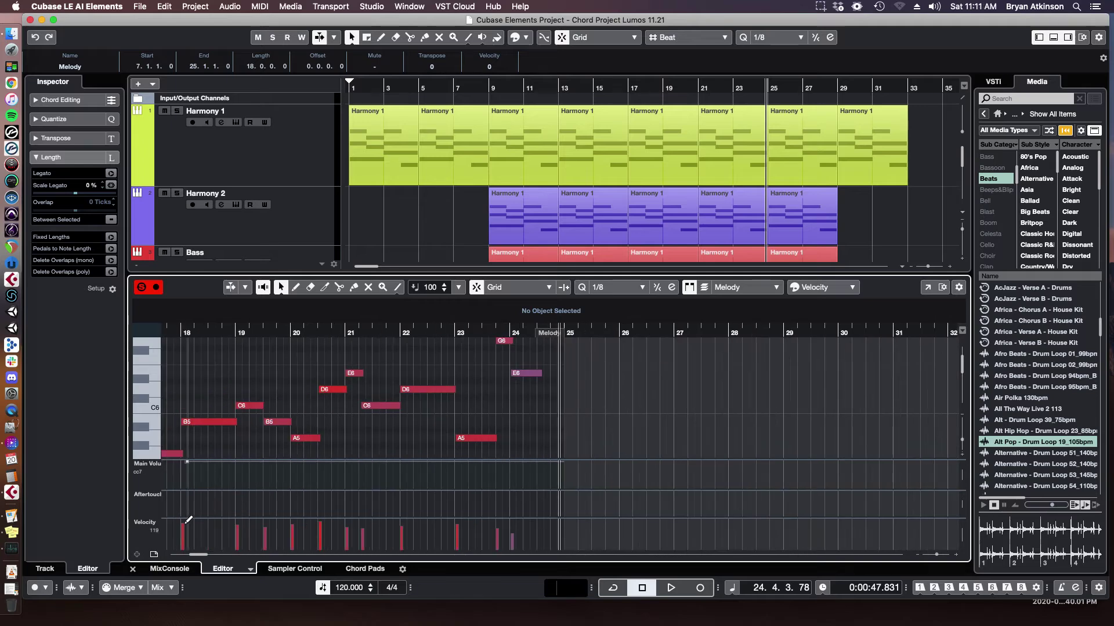
pyautogui.click(132, 569)
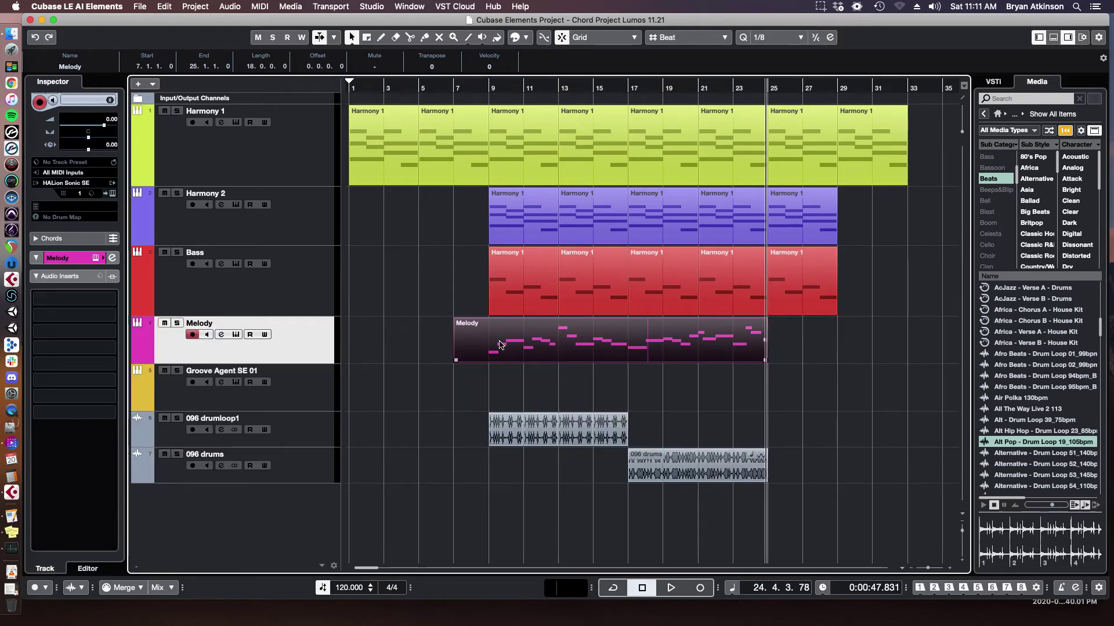
# Step: Quantize the recorded Melody part to 1/8 and check its note starts against the grid in the note editor
pyautogui.click(416, 342)
pyautogui.click(548, 348)
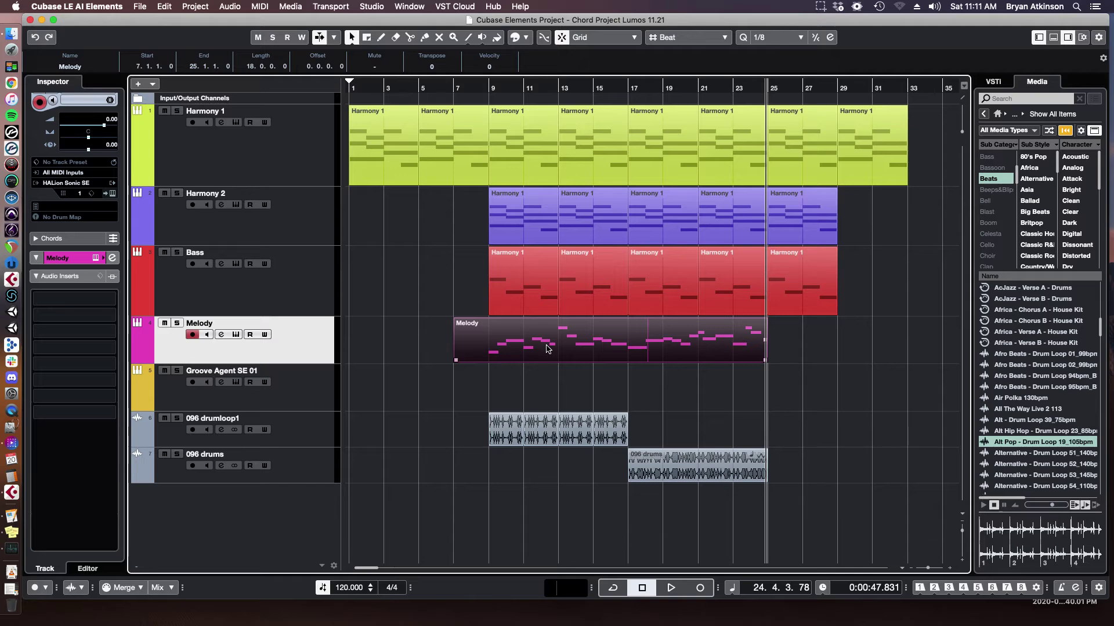
pyautogui.click(780, 37)
pyautogui.click(790, 38)
pyautogui.doubleClick(580, 345)
pyautogui.moveTo(568, 332)
pyautogui.mouseDown()
pyautogui.moveTo(572, 355)
pyautogui.moveTo(570, 326)
pyautogui.mouseUp()
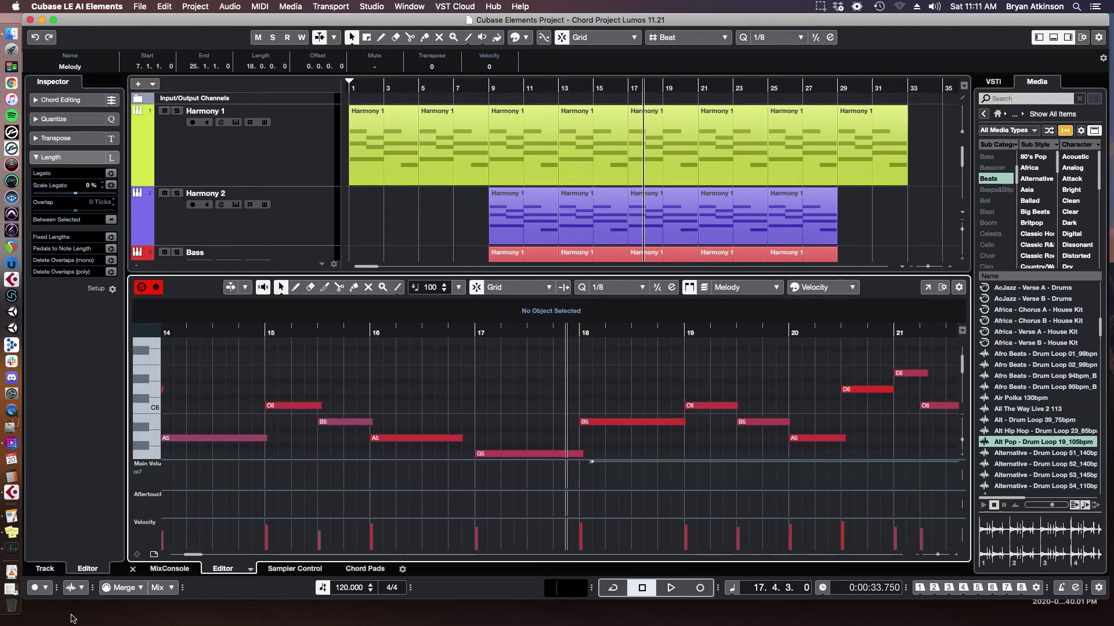
pyautogui.click(132, 570)
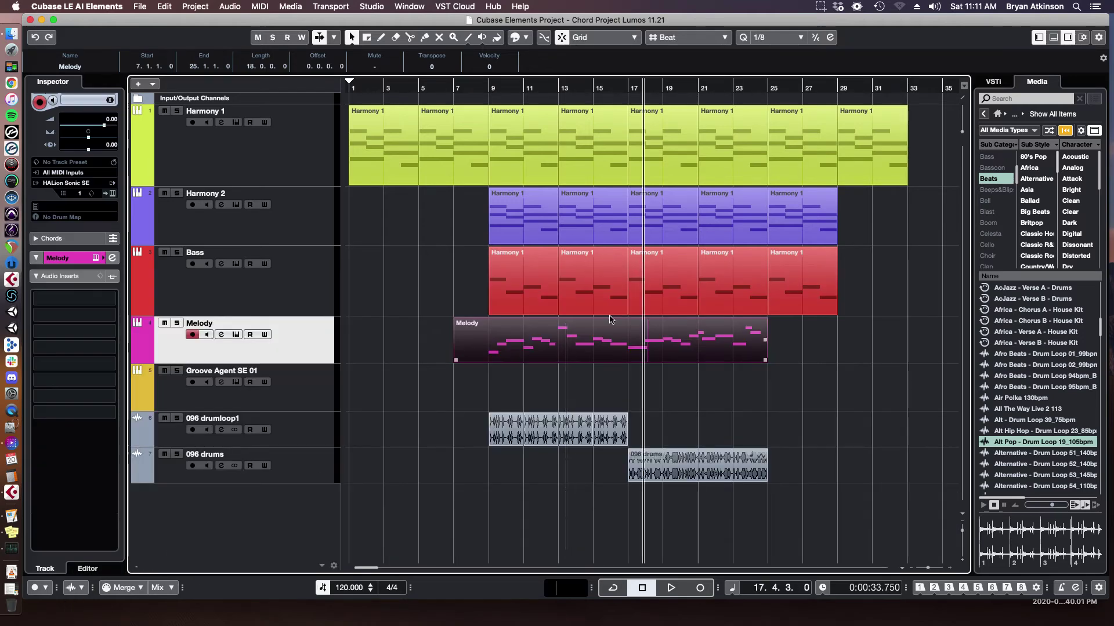
# Step: Try quantizing the Melody part to 1/2 and again to 1/1
pyautogui.click(768, 40)
pyautogui.scroll(1, 783, 26)
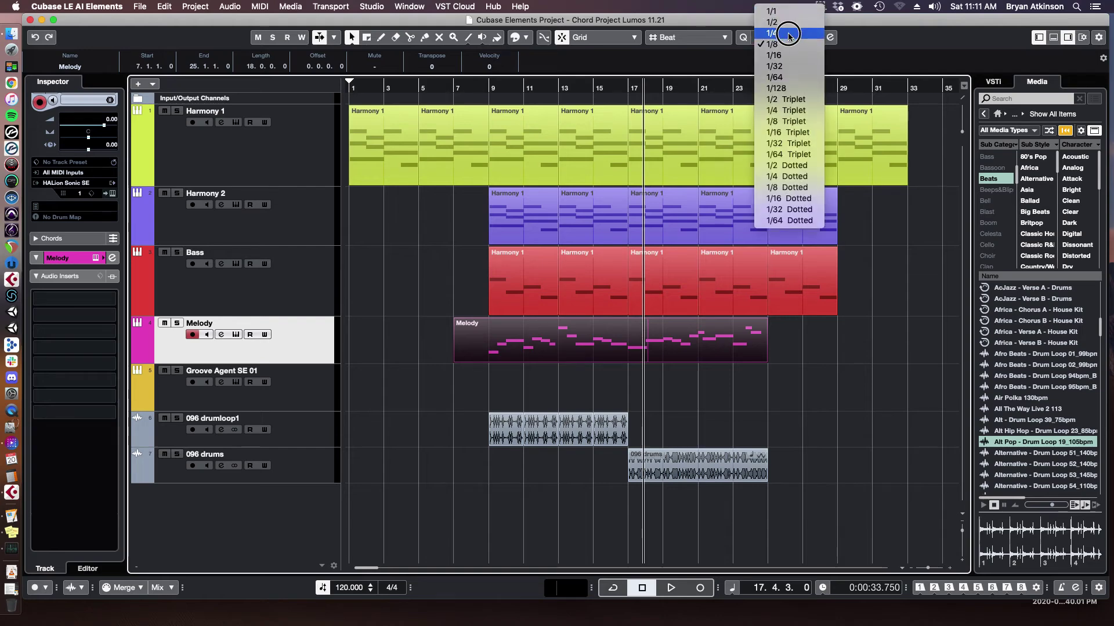
pyautogui.click(786, 24)
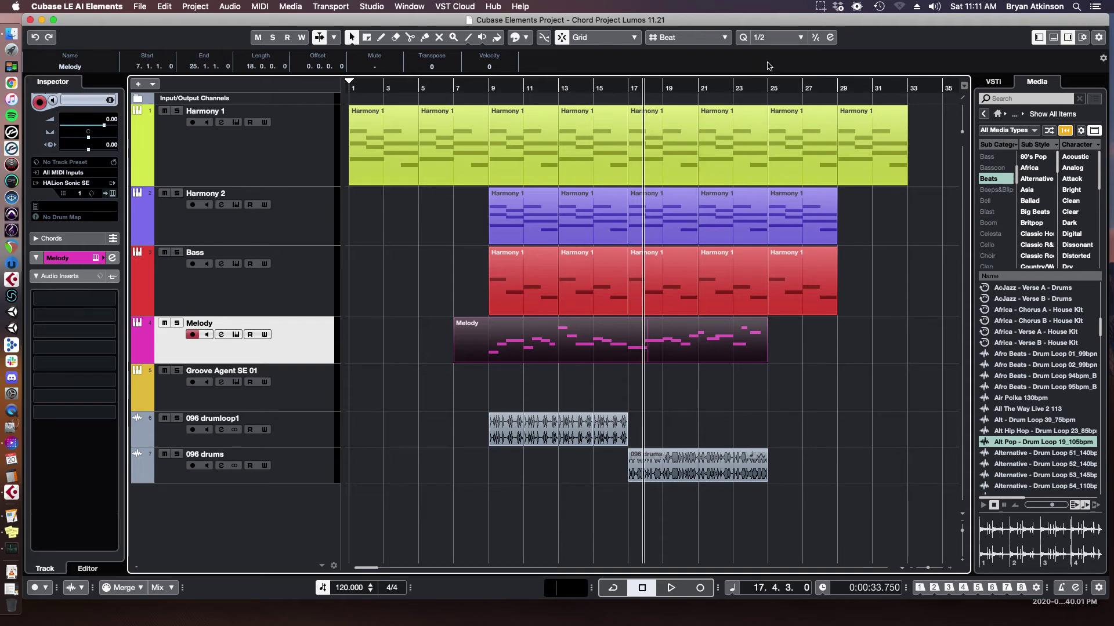
pyautogui.click(766, 39)
pyautogui.click(772, 27)
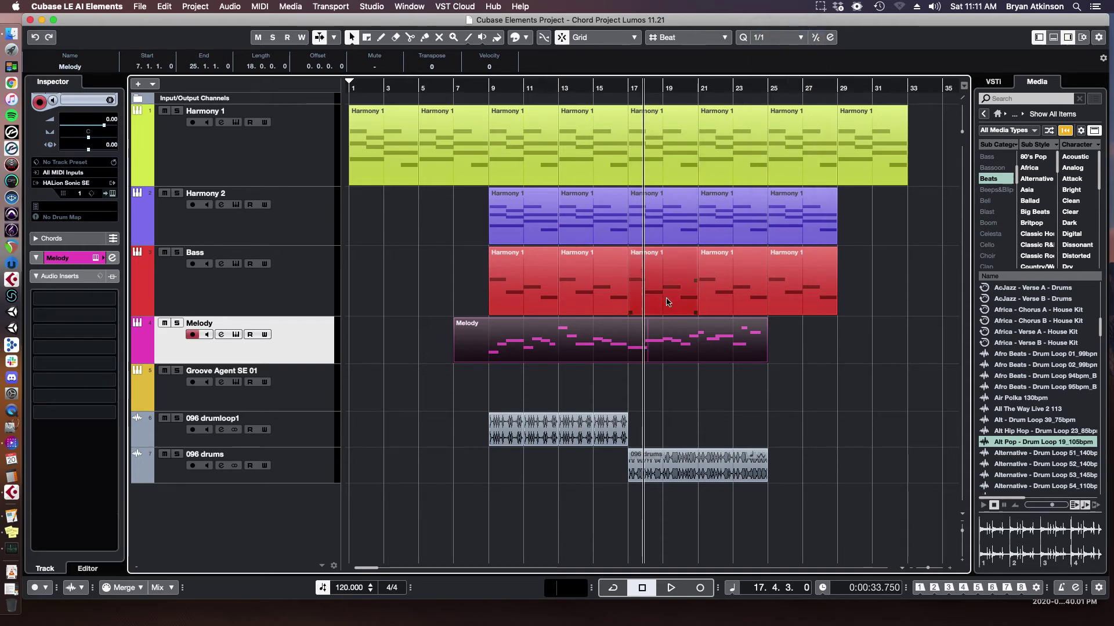
pyautogui.click(609, 344)
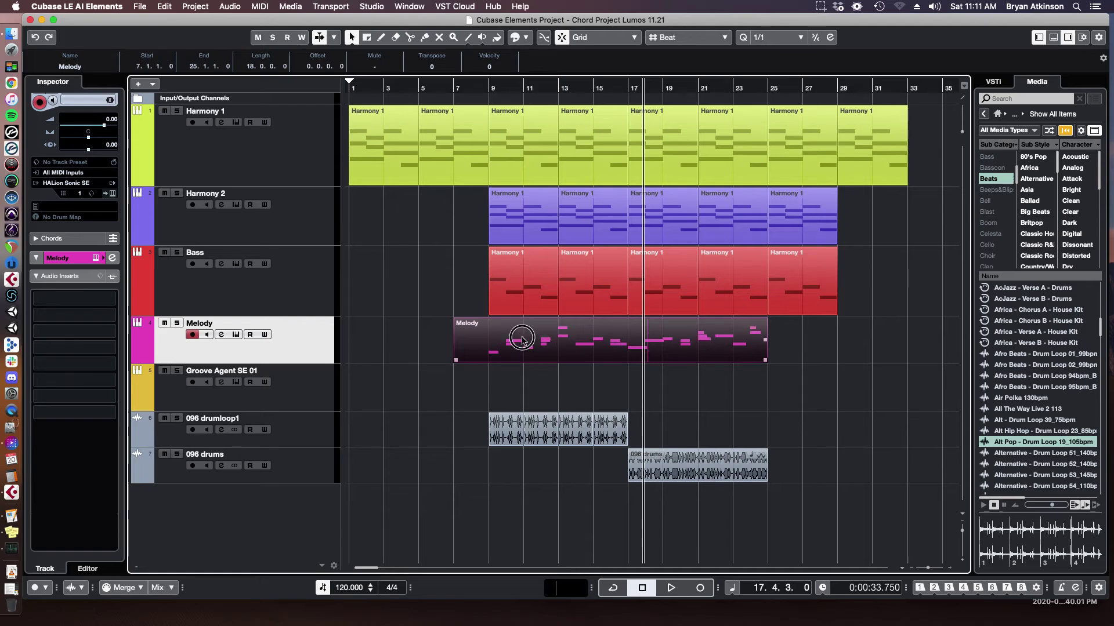
# Step: Examine how the 1/1 quantizing lines up the Melody notes in the note editor and close it
pyautogui.doubleClick(522, 340)
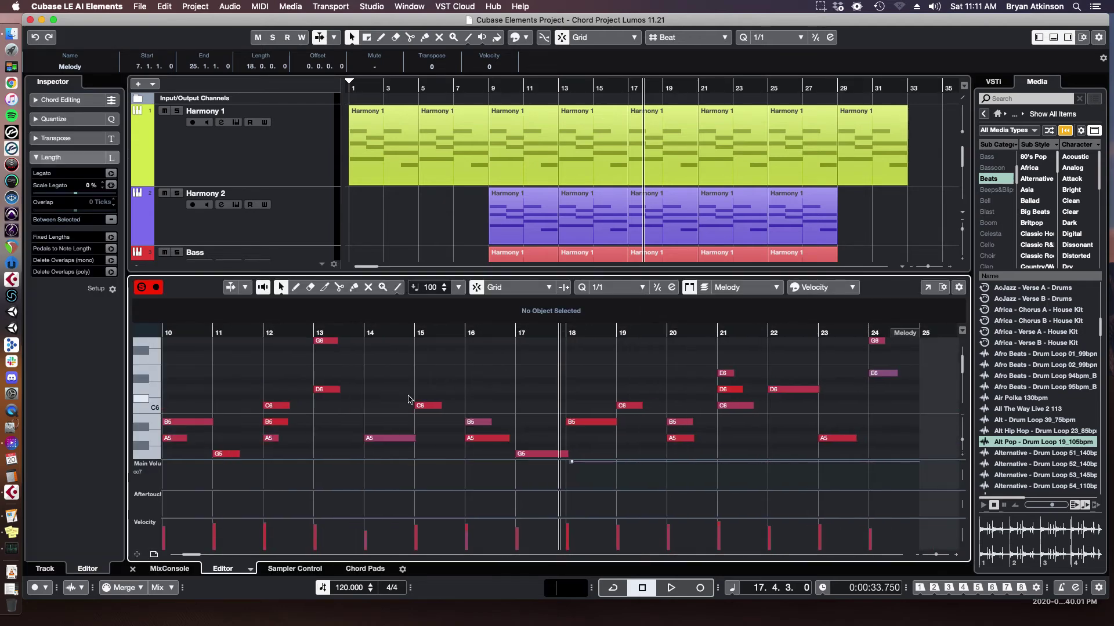
pyautogui.scroll(-3, 409, 399)
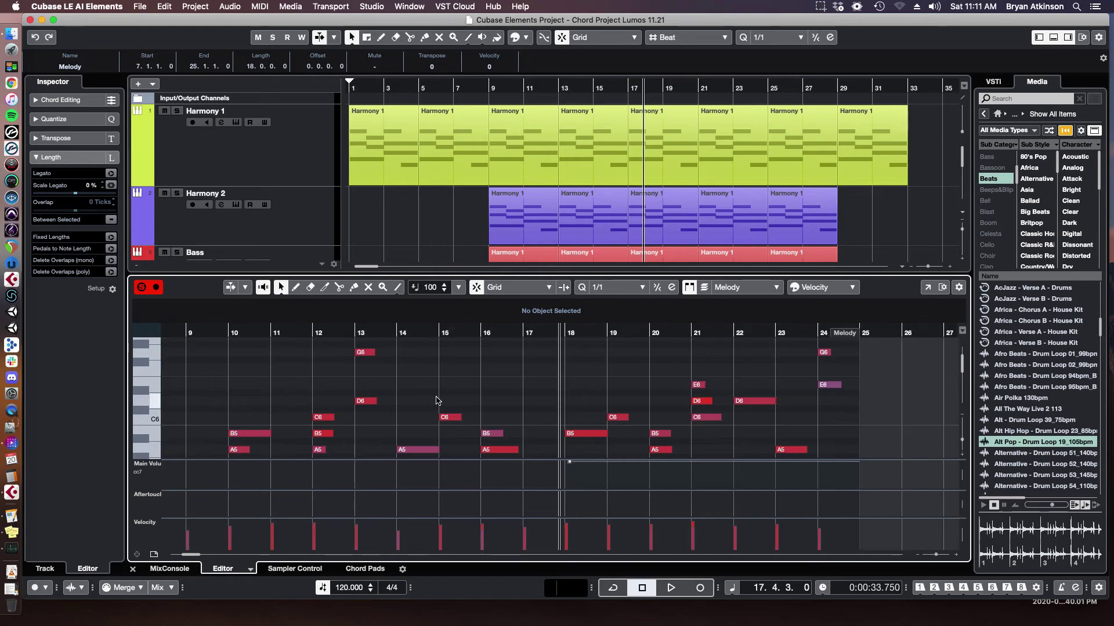
pyautogui.scroll(-2, 436, 401)
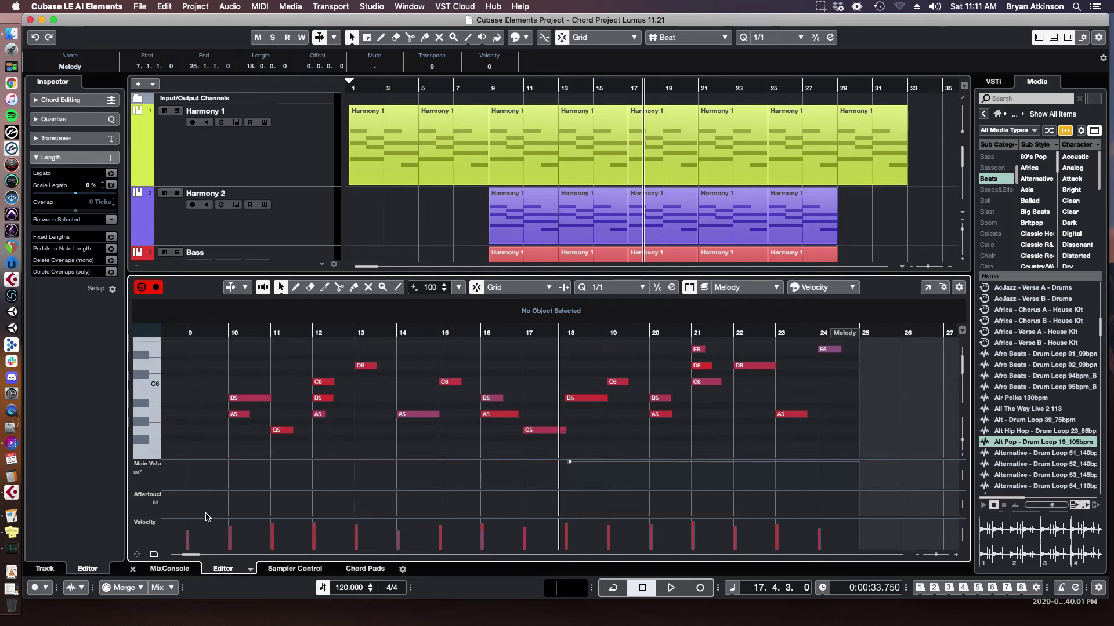
pyautogui.click(133, 569)
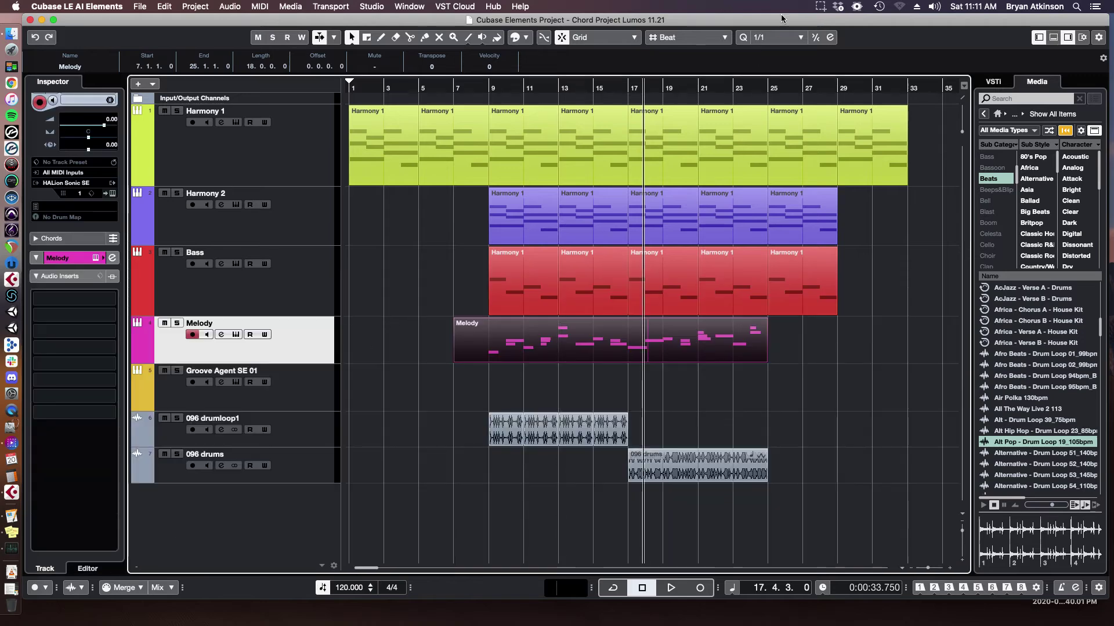
# Step: Undo the 1/1 quantizing of the Melody part and return the quantize preset to 1/8
pyautogui.click(770, 41)
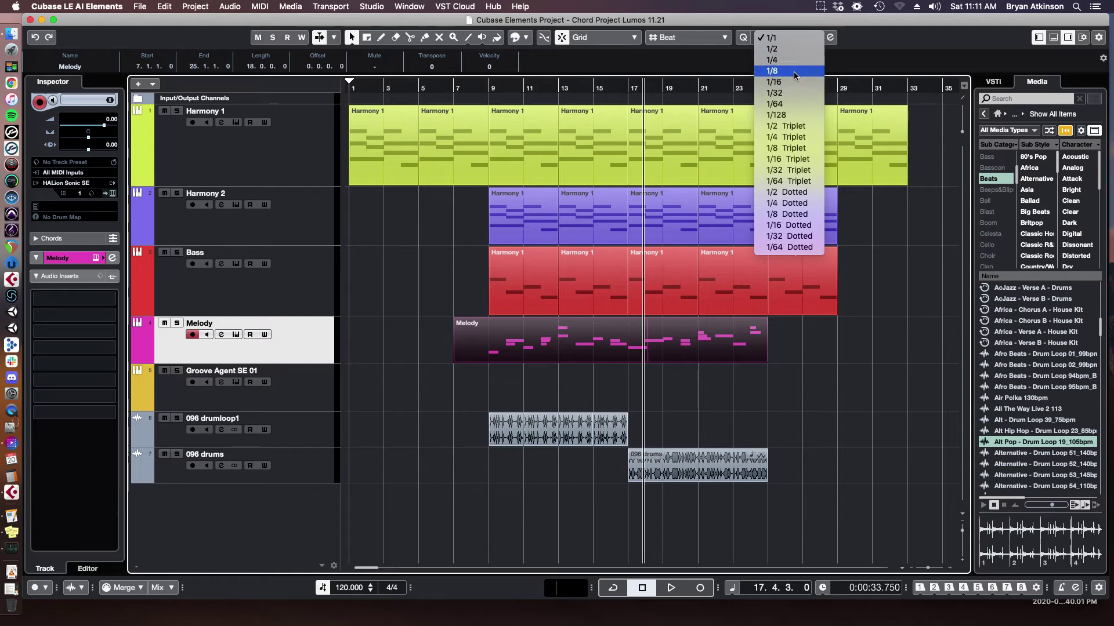
pyautogui.click(878, 328)
pyautogui.click(707, 360)
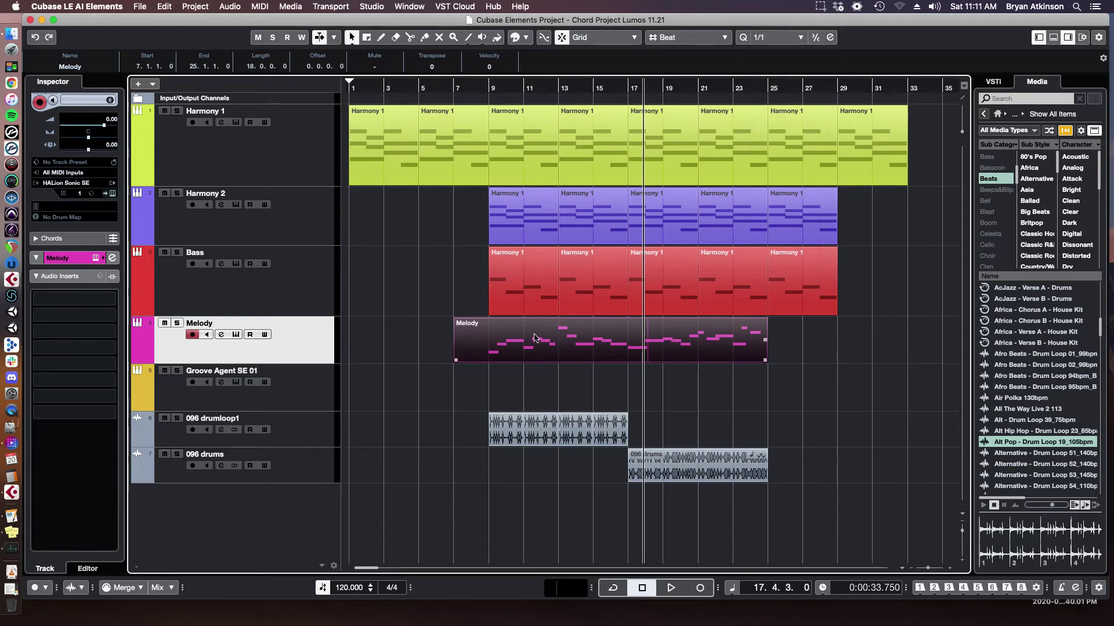
pyautogui.click(777, 37)
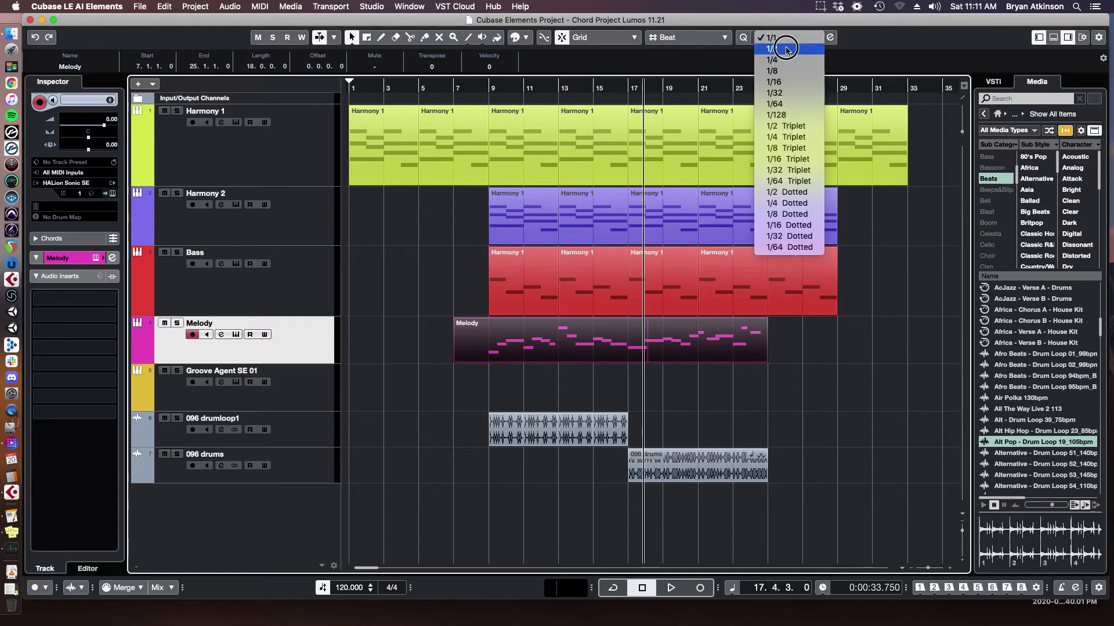
pyautogui.press('Escape')
# Step: Trim the start of the Melody part to bar 9 and set the playhead to bar 8, beat 3
pyautogui.moveTo(454, 355); pyautogui.dragTo(490, 355)
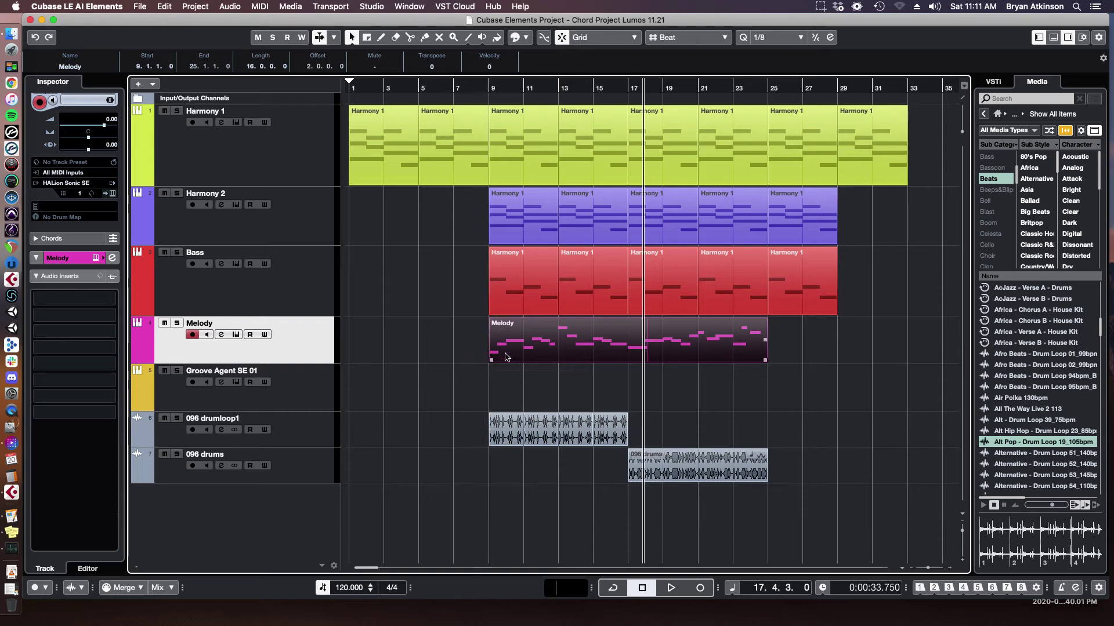
pyautogui.click(677, 396)
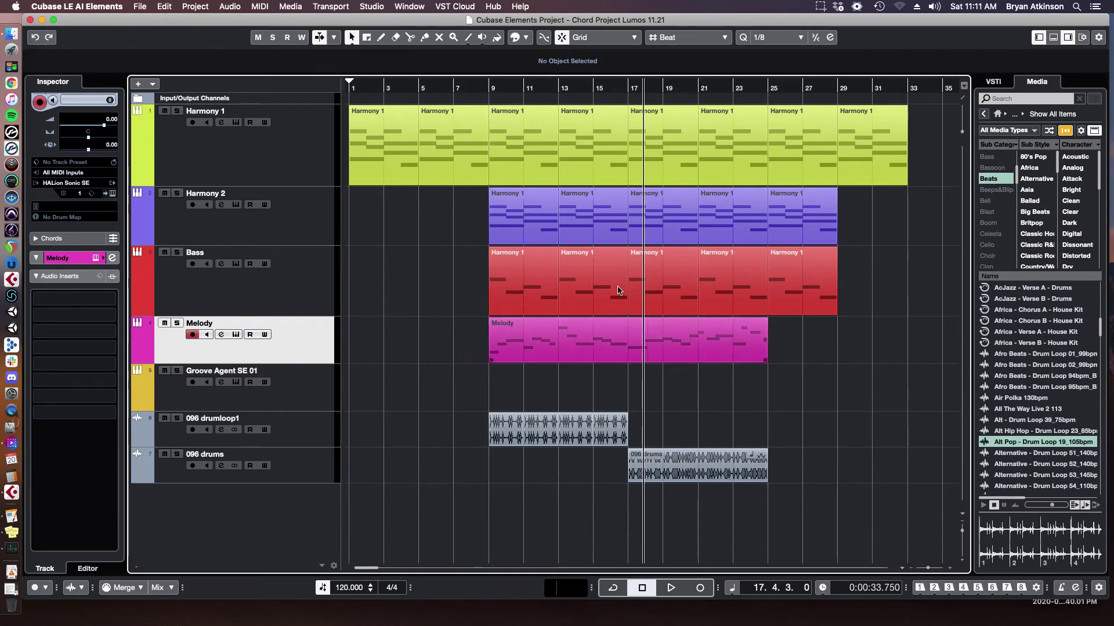
pyautogui.moveTo(493, 97); pyautogui.dragTo(489, 157)
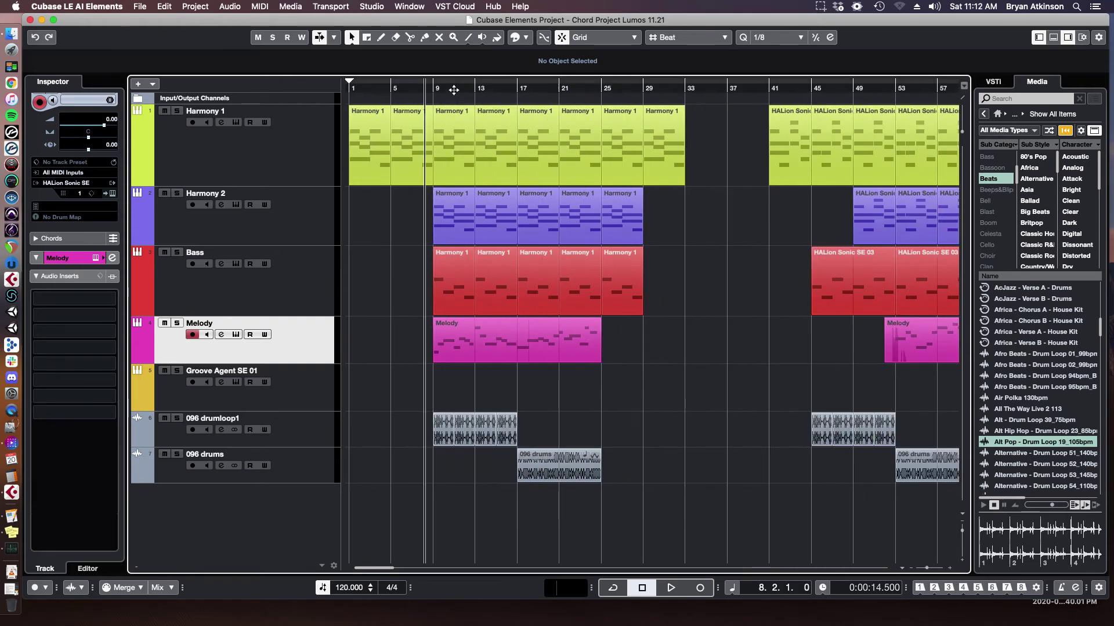
pyautogui.moveTo(456, 84); pyautogui.dragTo(428, 113)
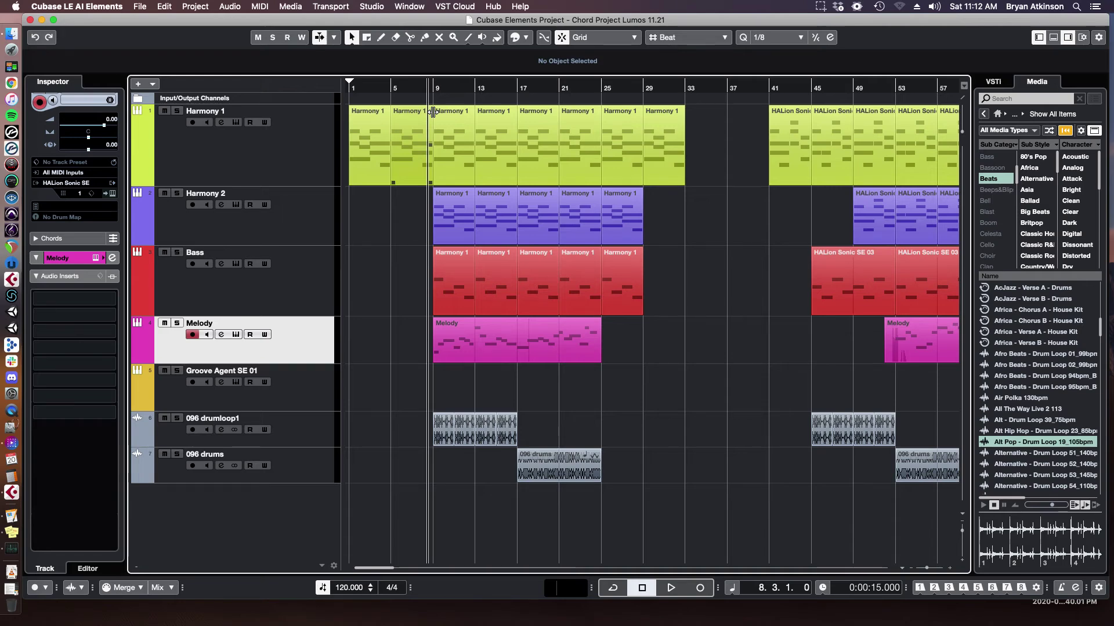
# Step: Delete all parts and drum loops between bars 1 and 33 on every track and return the playhead to bar 1
pyautogui.click(409, 158)
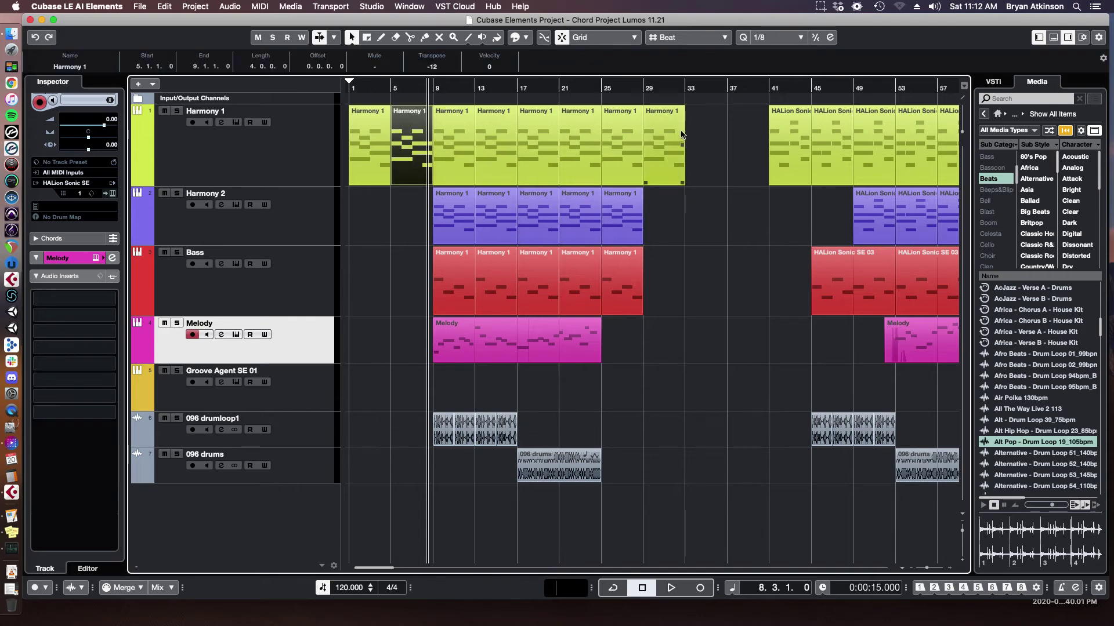
pyautogui.moveTo(702, 137); pyautogui.dragTo(345, 502)
pyautogui.press('Delete')
pyautogui.click(352, 87)
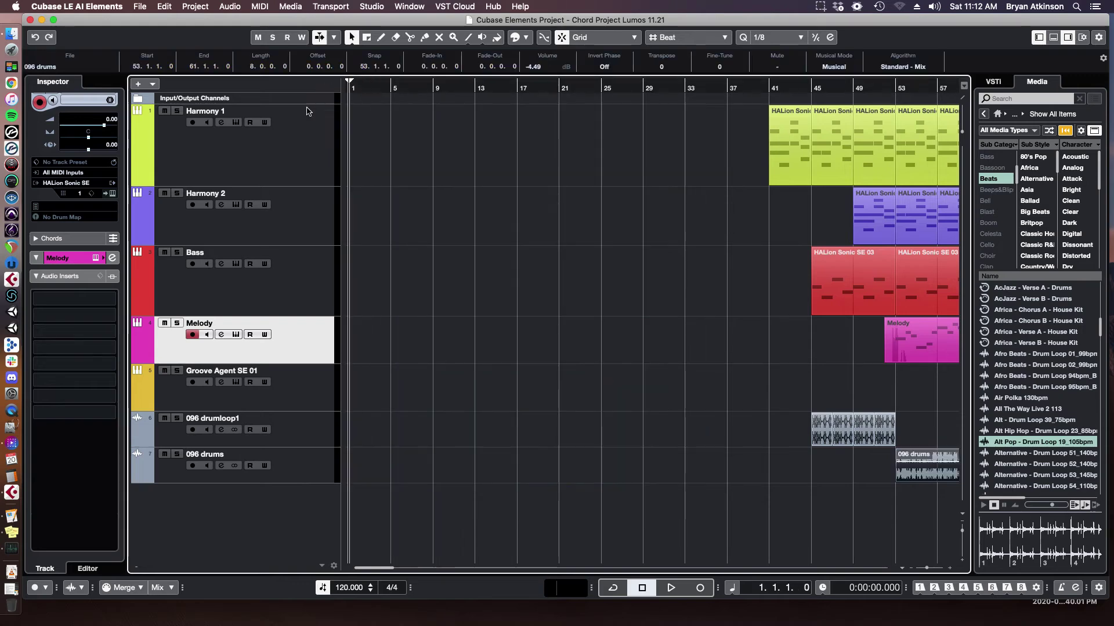
# Step: With the Harmony 1 track selected, turn on the metronome and play from bar 1 into bar 2 to hear the click
pyautogui.click(295, 152)
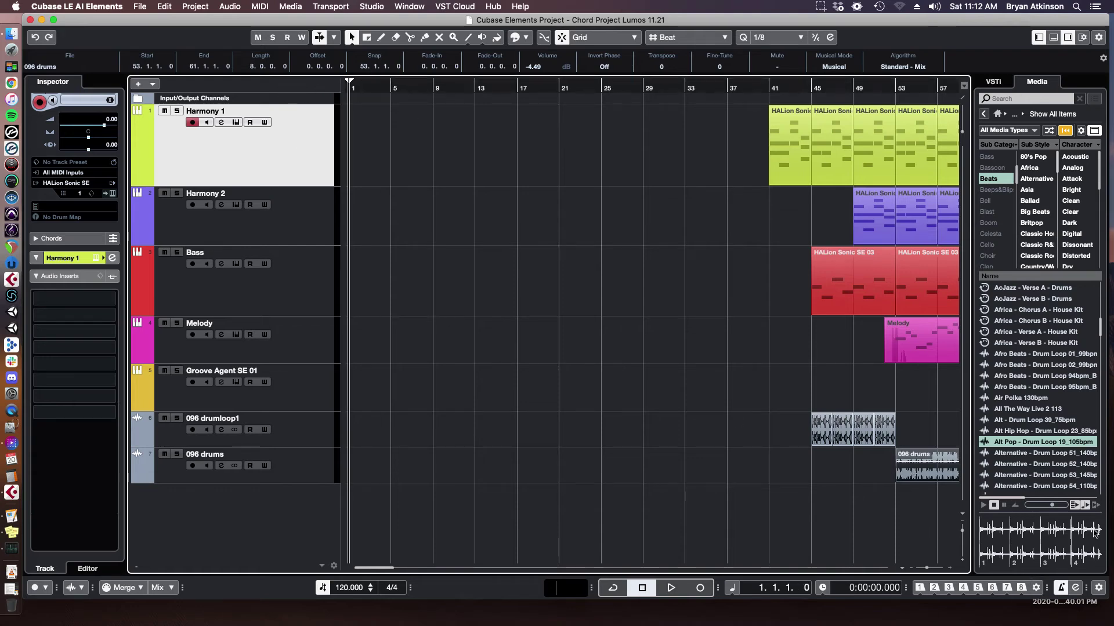
pyautogui.click(1061, 588)
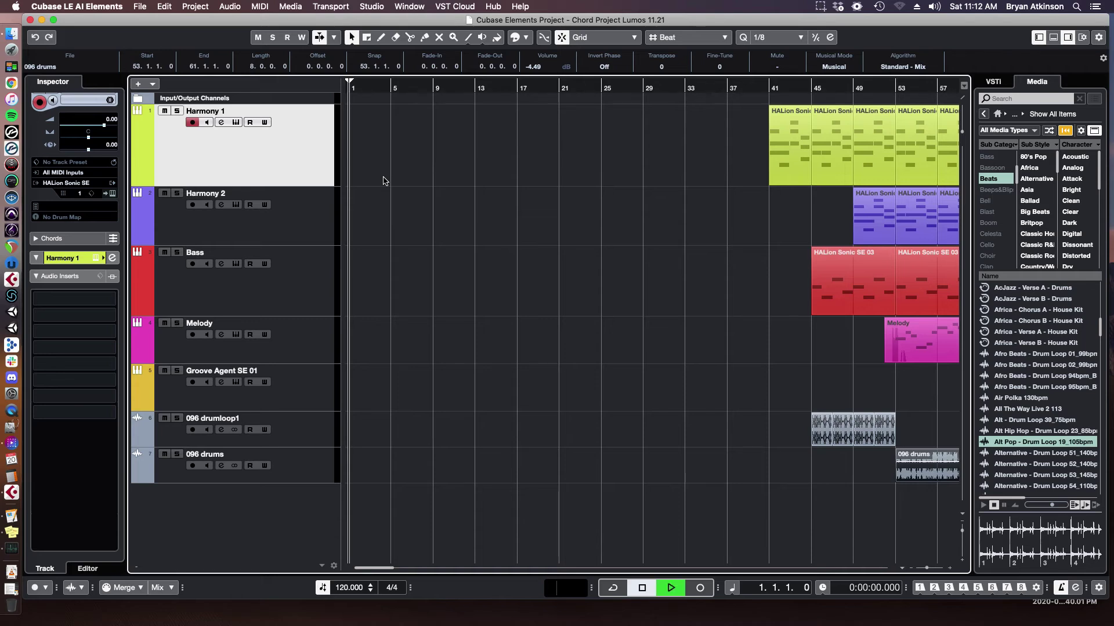
pyautogui.moveTo(387, 85); pyautogui.dragTo(393, 87)
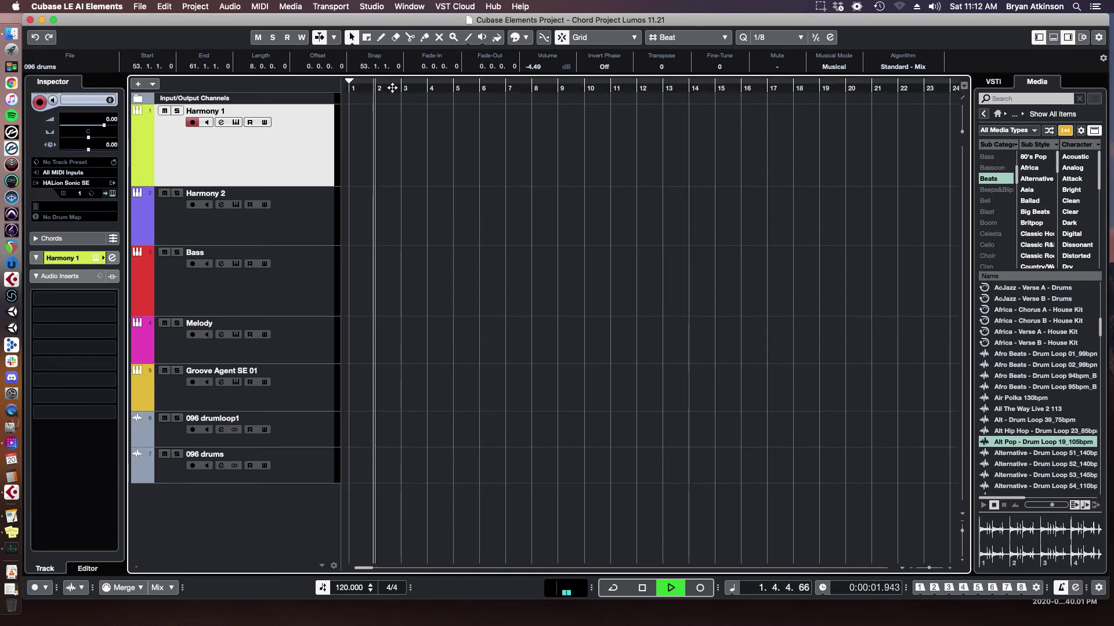
pyautogui.press('space')
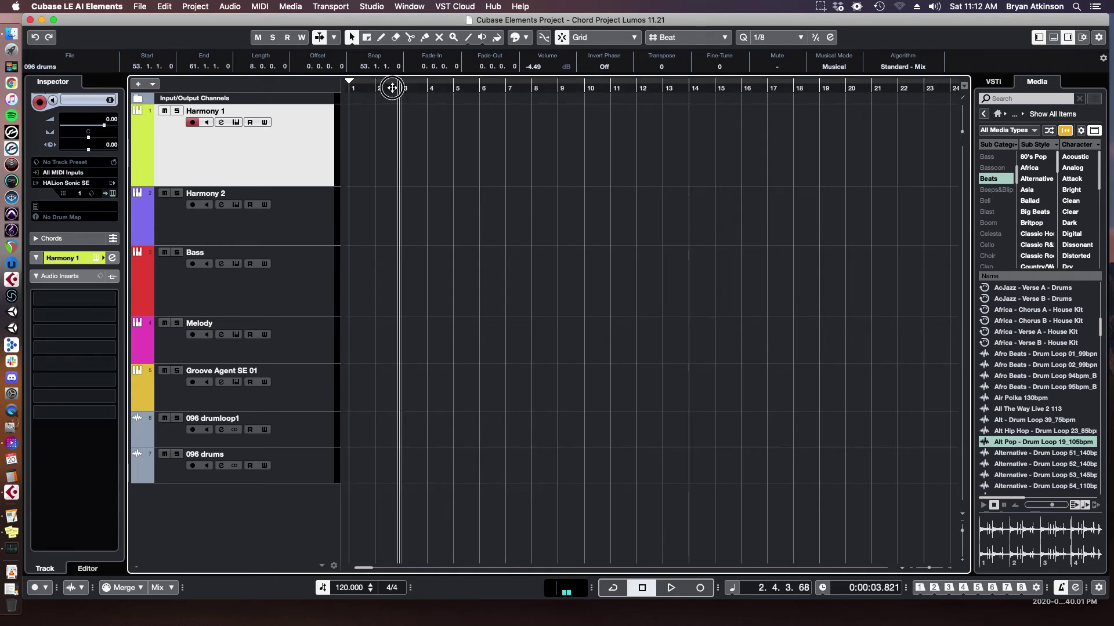
# Step: Record chords on the Harmony 1 track from bar 1 into bar 8 and open the recorded part for note editing
pyautogui.press('Home')
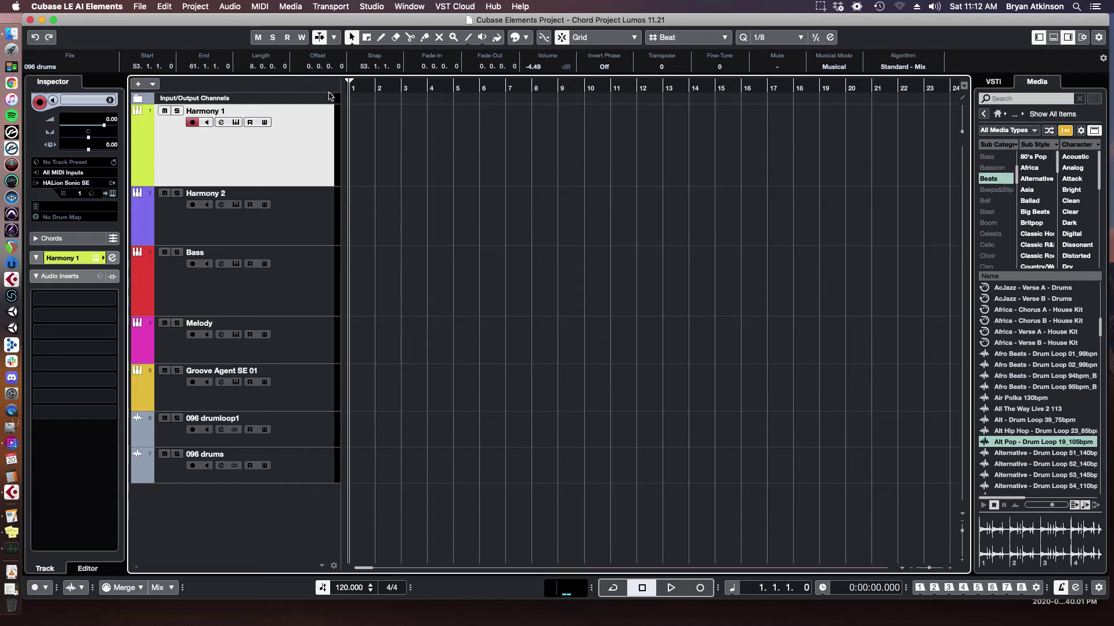
pyautogui.press('KP_Multiply')
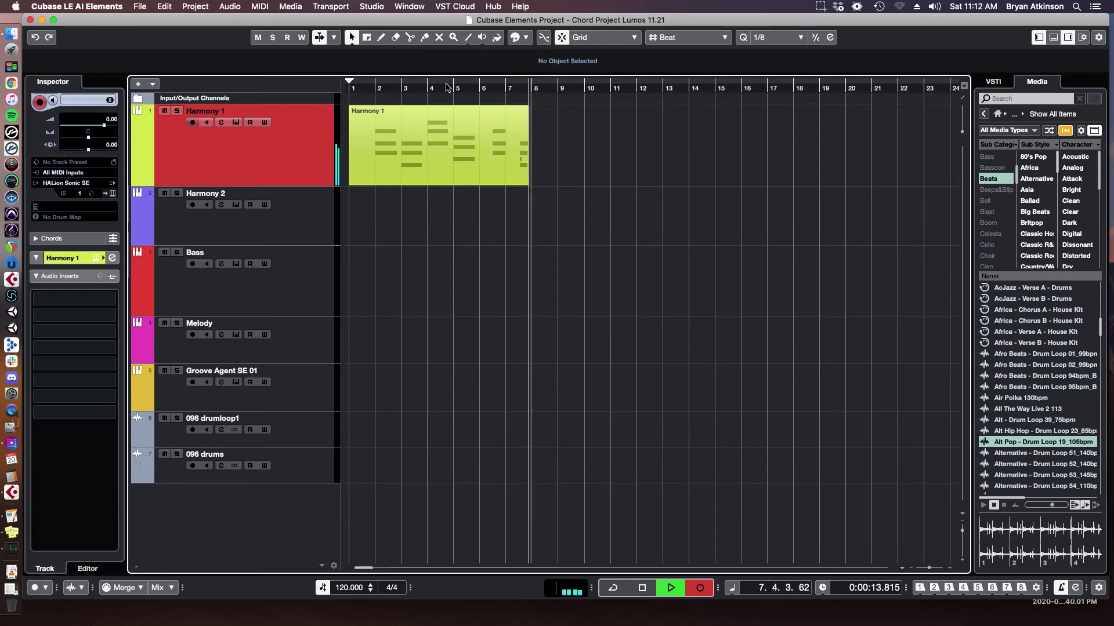
pyautogui.press('space')
pyautogui.doubleClick(496, 148)
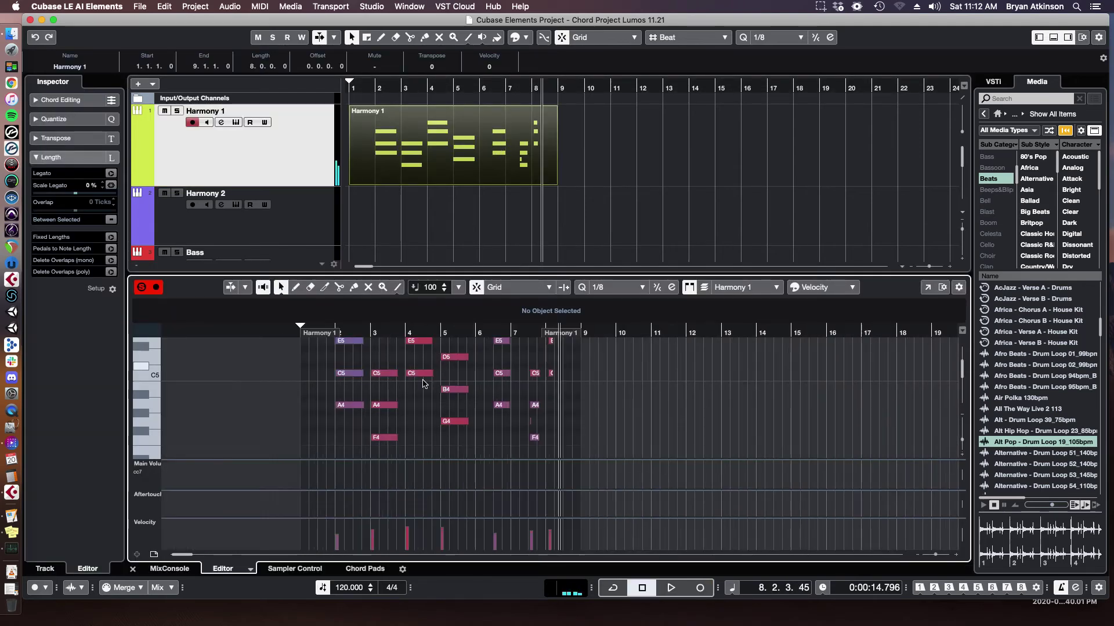
# Step: Quantize the chords from bar 6 onward to 1/8 and extend the start of the A4–C5–E5 chord back to bar 6
pyautogui.moveTo(456, 371); pyautogui.dragTo(548, 436)
pyautogui.scroll(3, 482, 389)
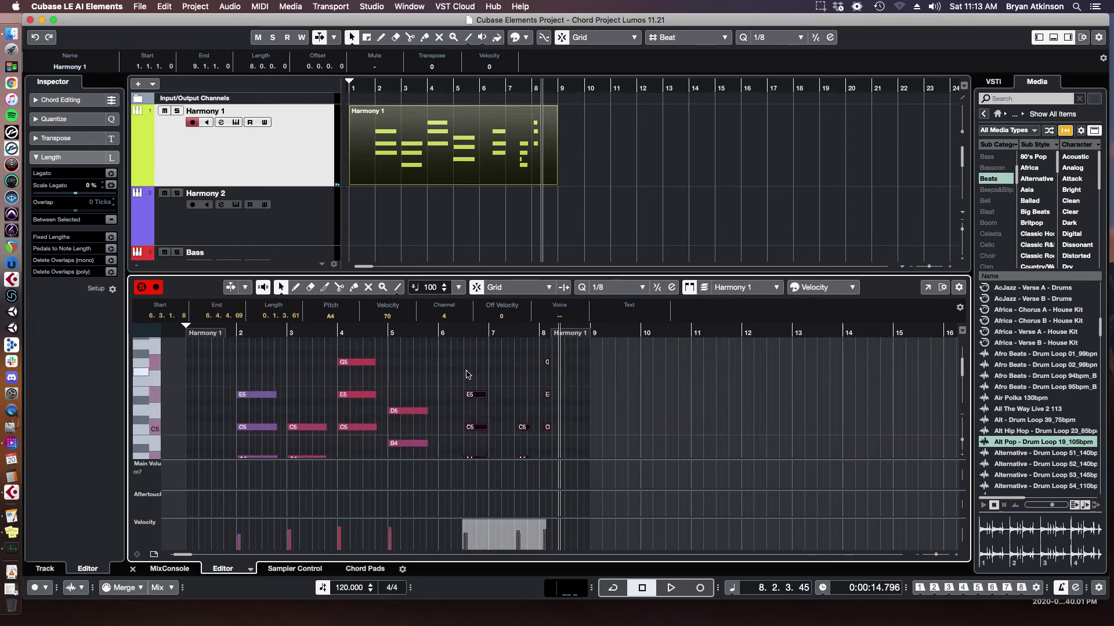
pyautogui.press('q')
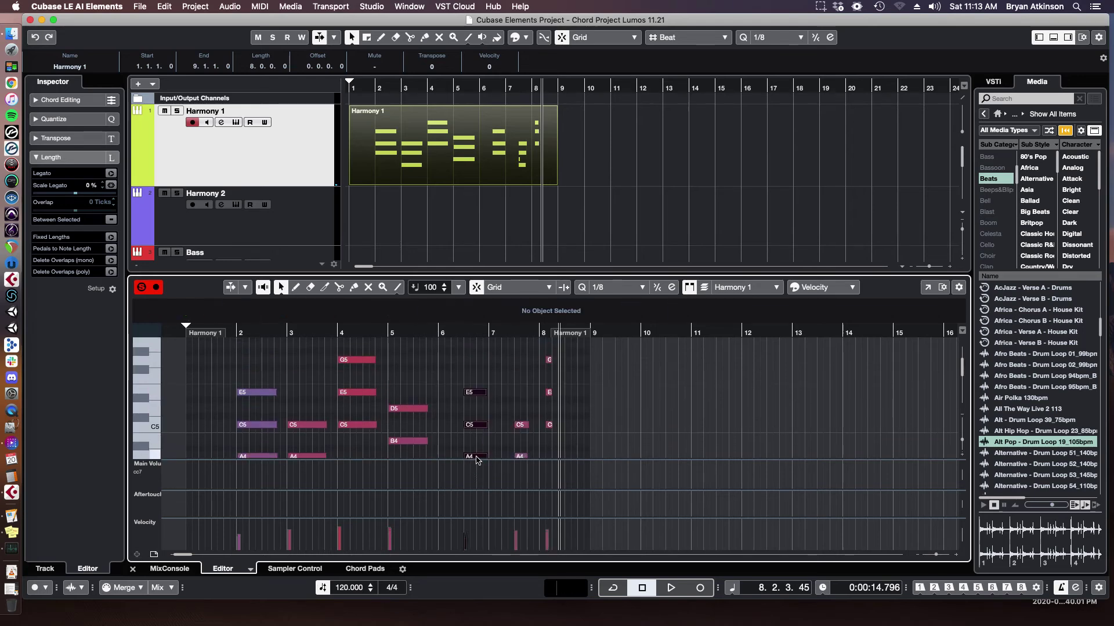
pyautogui.moveTo(465, 394); pyautogui.dragTo(439, 393)
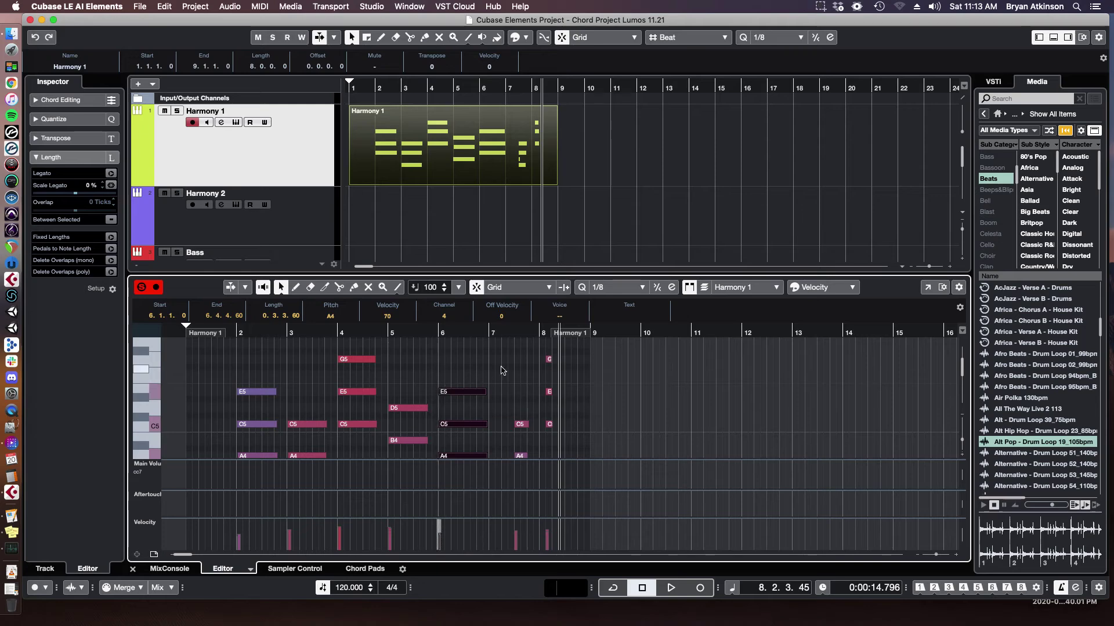
# Step: Delete the chords after bar 7 and move the bar 5 chord to bar 7 as A4–C#5–E5
pyautogui.moveTo(510, 366); pyautogui.dragTo(577, 467)
pyautogui.scroll(2, 450, 415)
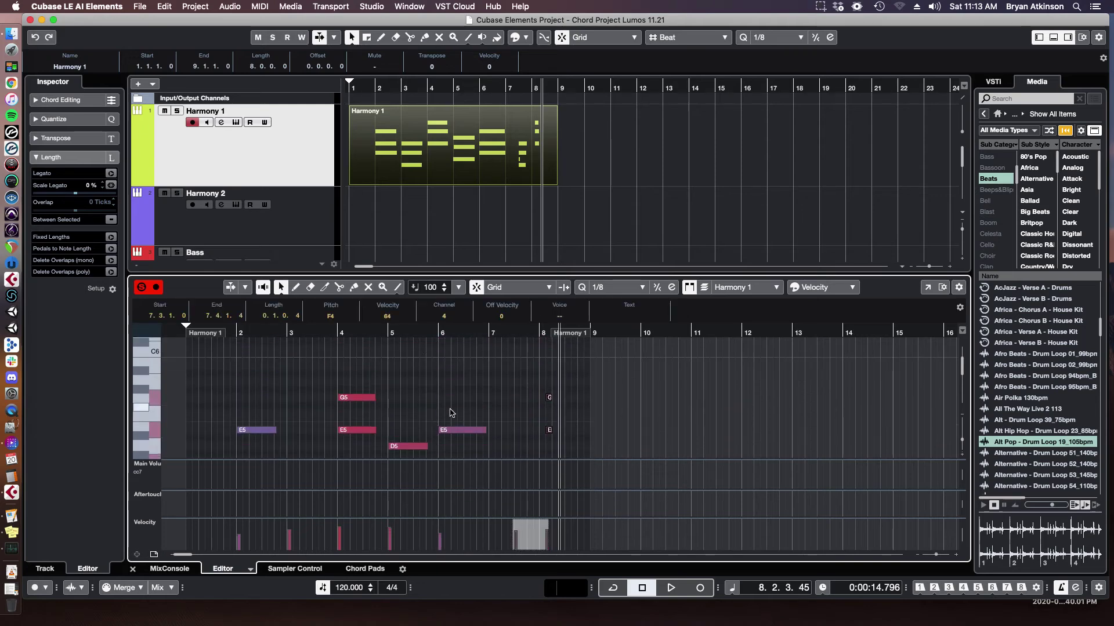
pyautogui.press('Delete')
pyautogui.moveTo(393, 371)
pyautogui.mouseDown()
pyautogui.moveTo(398, 447)
pyautogui.moveTo(398, 391)
pyautogui.moveTo(503, 373)
pyautogui.mouseUp()
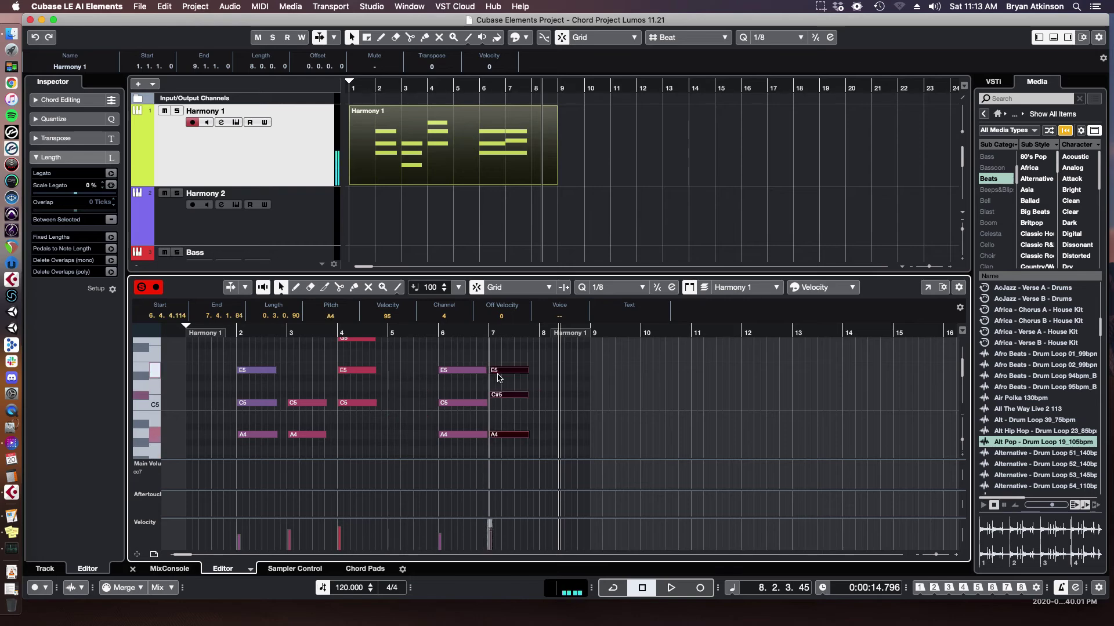
# Step: Select the A4–C5–E5 chord in bar 6 and set the playhead to the start of bar 6
pyautogui.press('h')
pyautogui.press('h')
pyautogui.moveTo(340, 357); pyautogui.dragTo(363, 436)
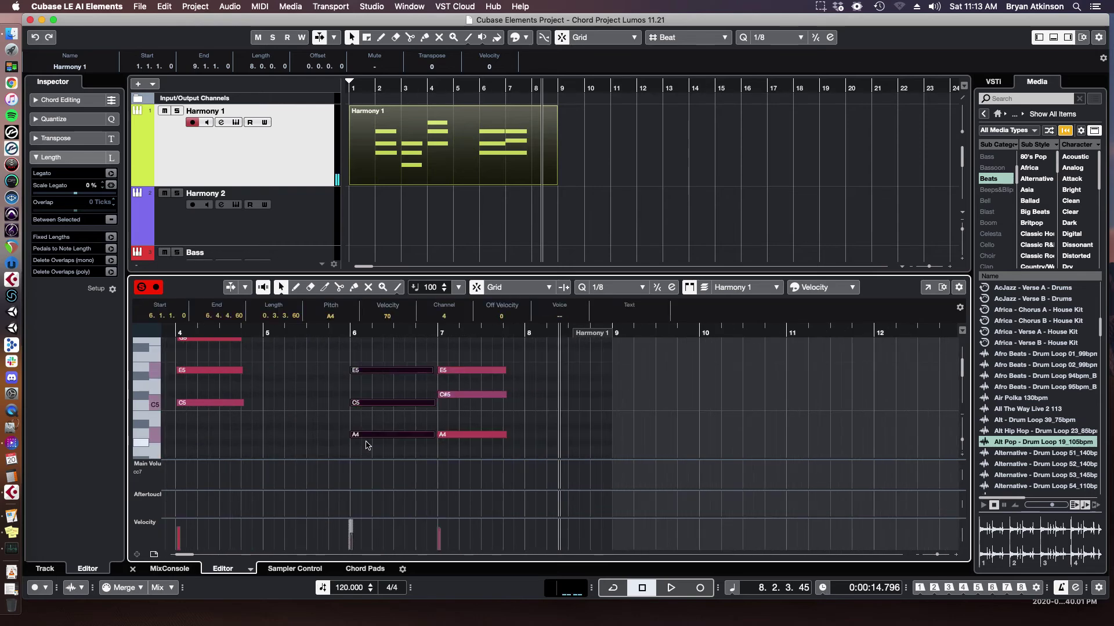
pyautogui.press('h')
pyautogui.click(264, 331)
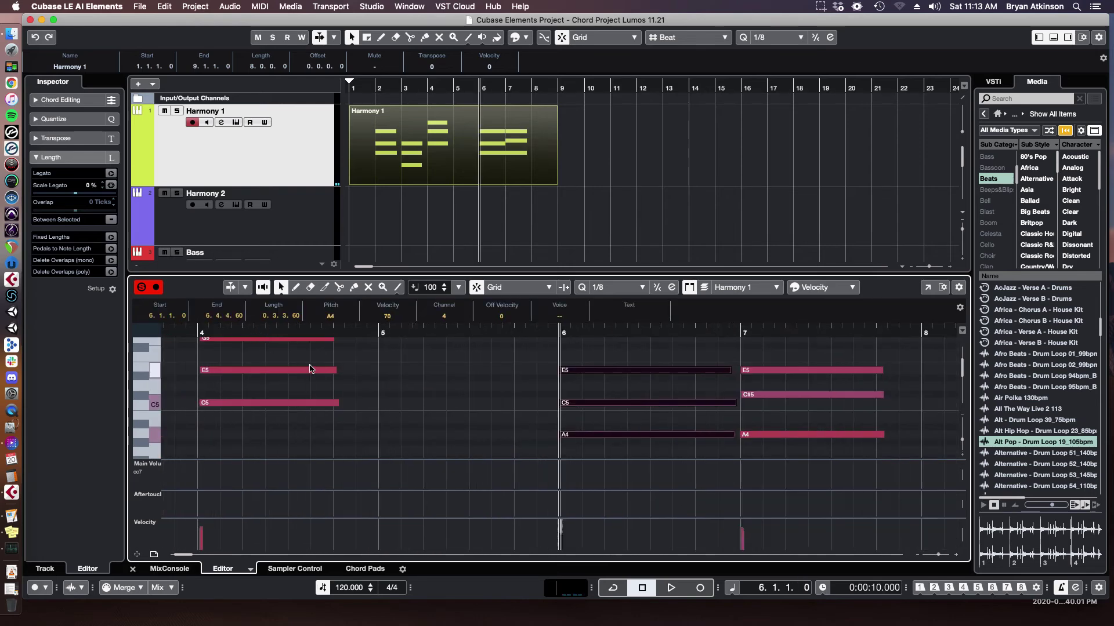
pyautogui.press('h')
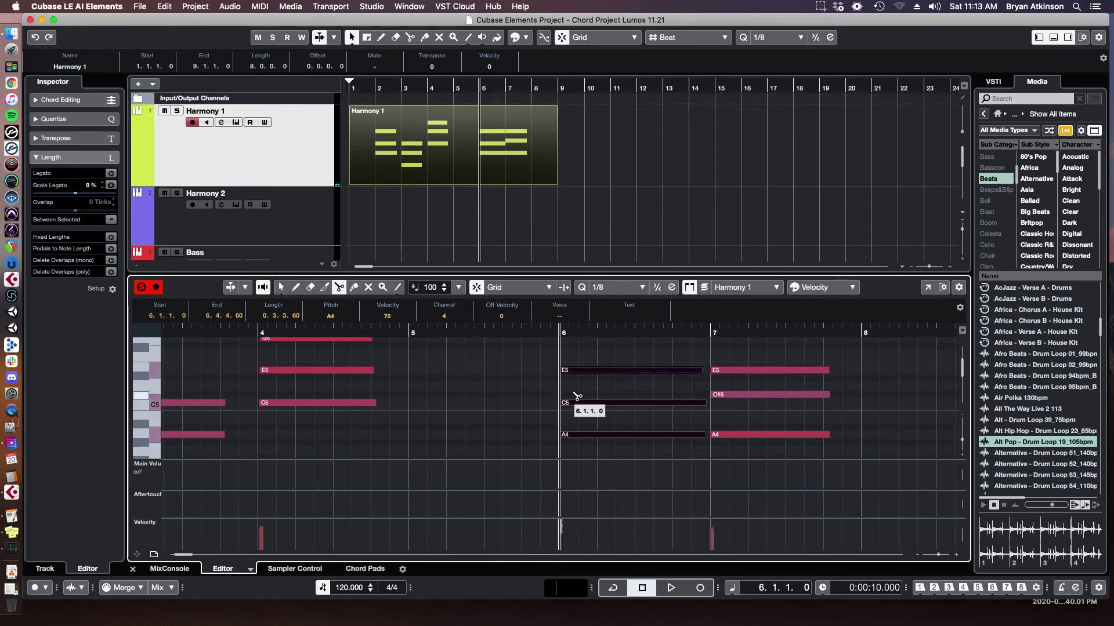
# Step: Try to split the E5 note of the bar 6 chord at position 6.2.3
pyautogui.rightClick(581, 383)
pyautogui.click(633, 382)
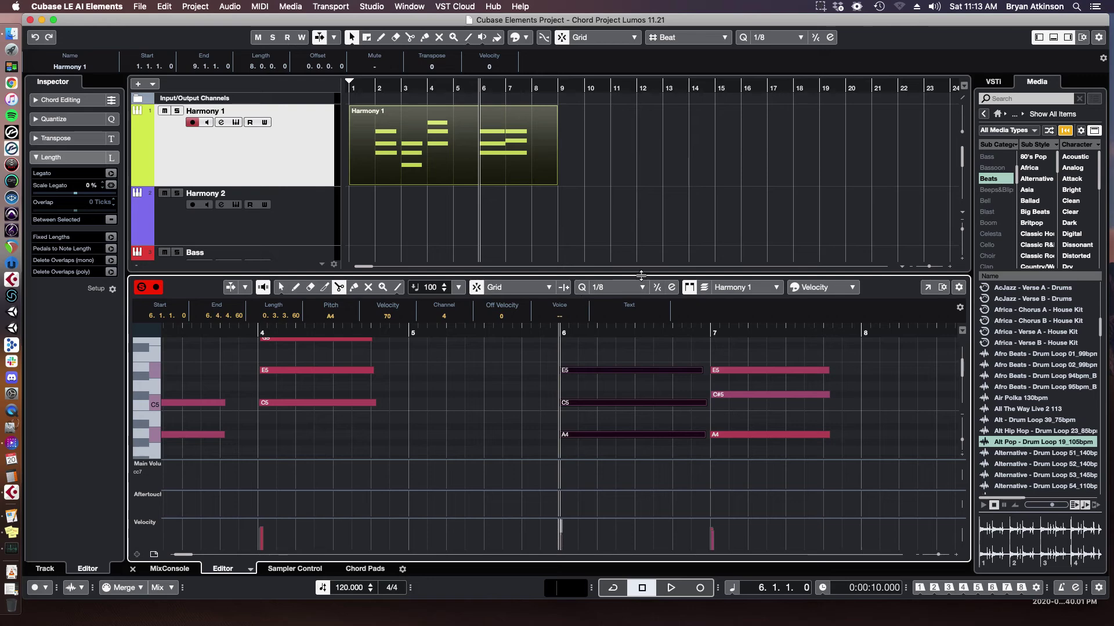
pyautogui.click(609, 288)
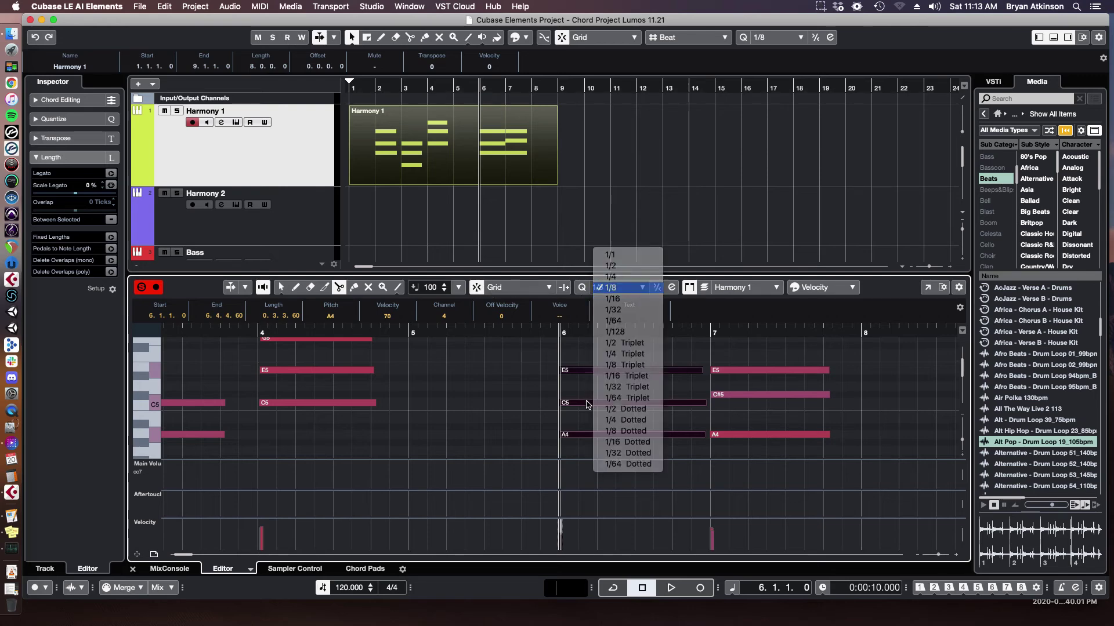
pyautogui.click(609, 288)
pyautogui.click(585, 380)
pyautogui.click(616, 372)
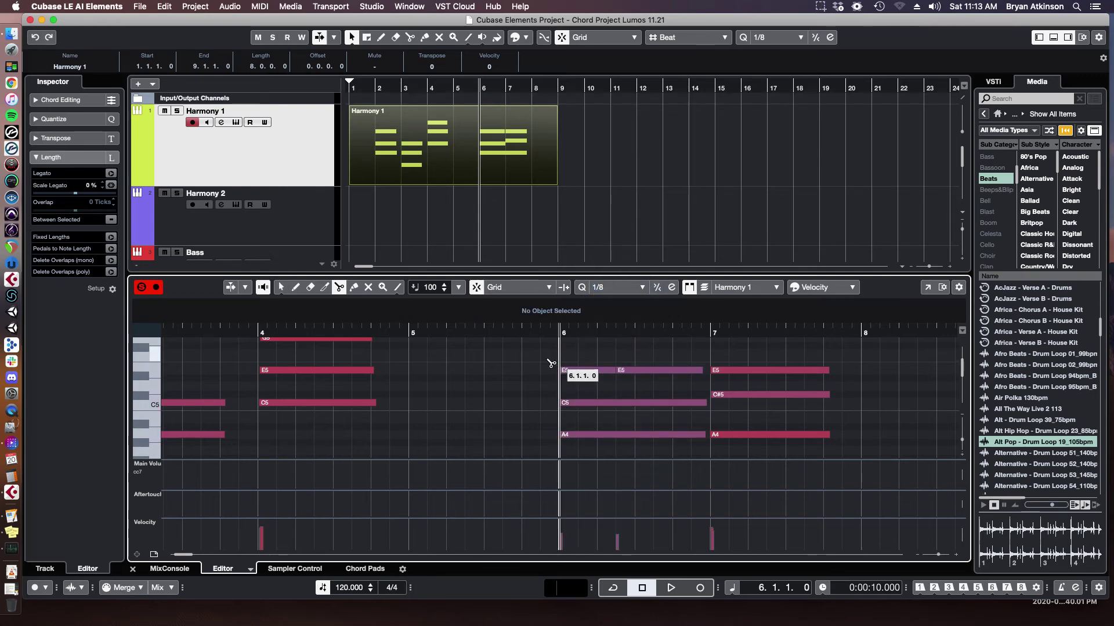
pyautogui.rightClick(540, 367)
pyautogui.click(534, 361)
pyautogui.hotkey('ctrl', 'z')
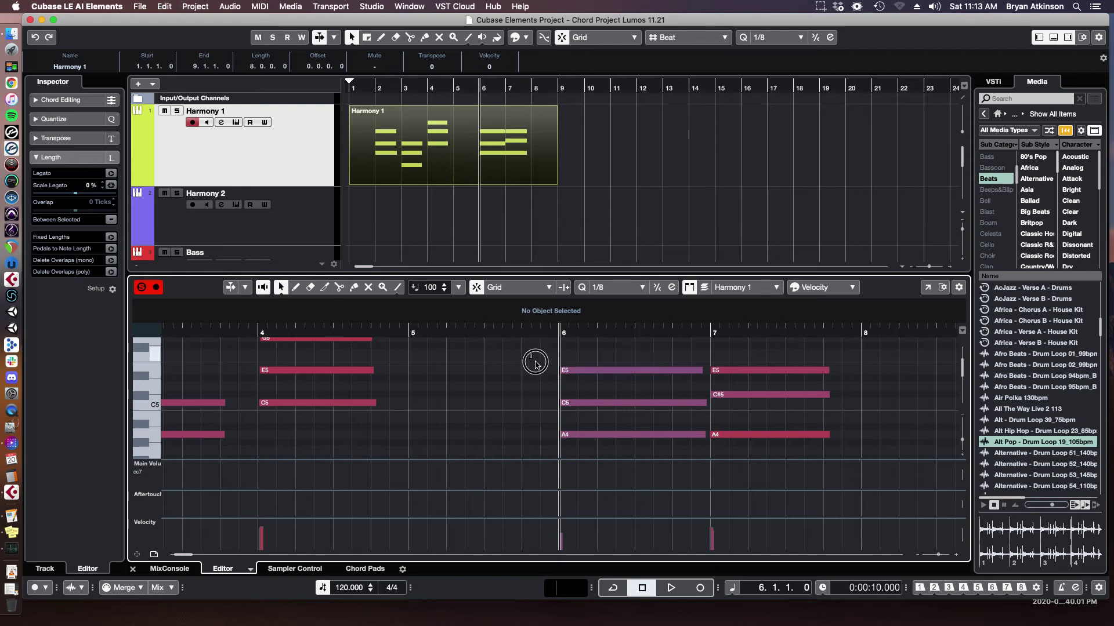
# Step: Split the C5 and A4 notes of the bar 6 chord at position 6.1.3
pyautogui.moveTo(533, 355); pyautogui.dragTo(603, 396)
pyautogui.rightClick(603, 396)
pyautogui.click(598, 397)
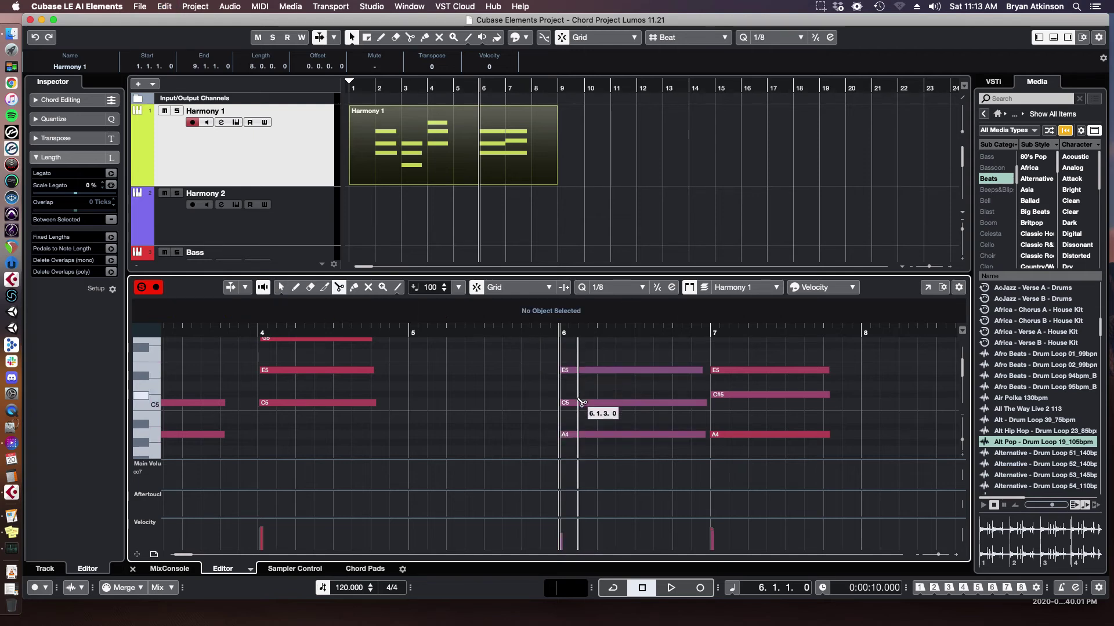
pyautogui.click(580, 405)
pyautogui.click(580, 435)
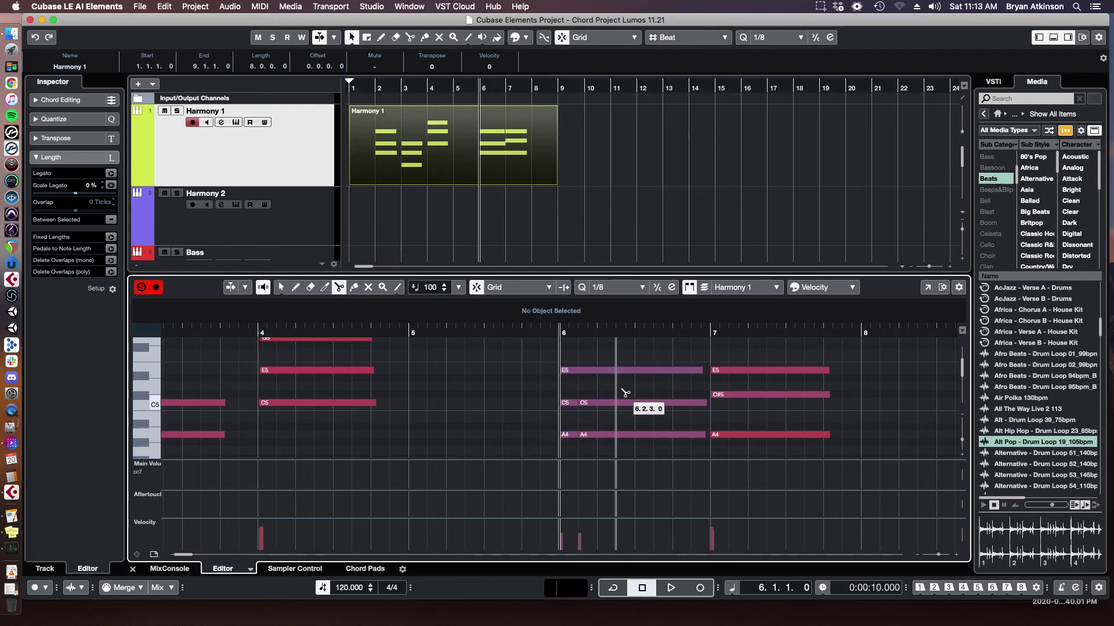
# Step: Split all three notes of the bar 6 chord at positions 6.2.1, 6.2.3 and 6.3.1
pyautogui.click(598, 370)
pyautogui.click(601, 404)
pyautogui.click(601, 436)
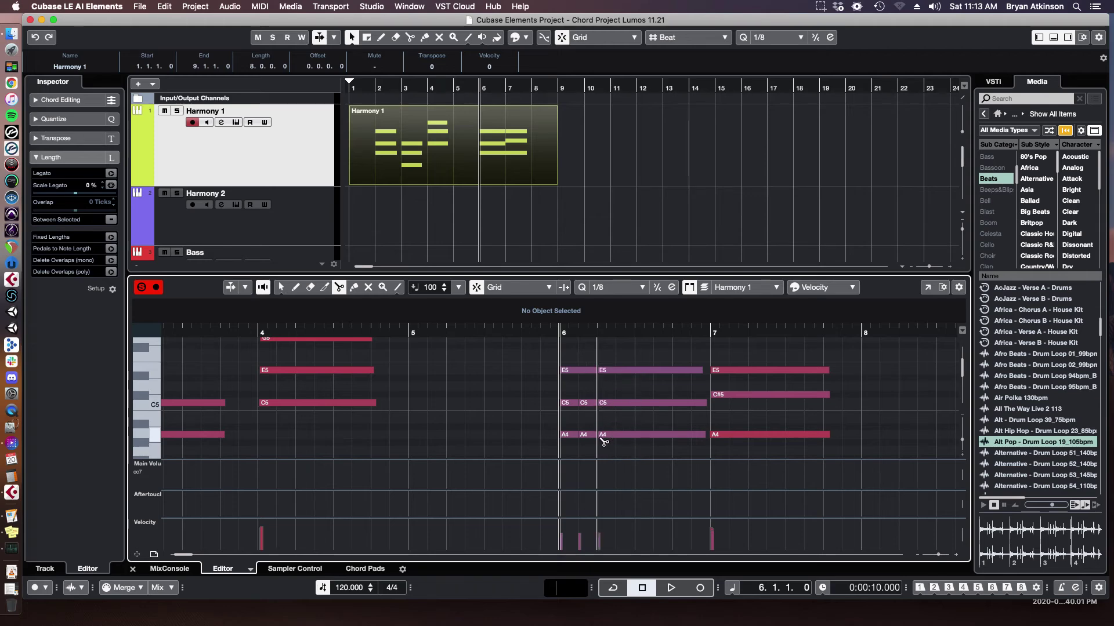
pyautogui.click(618, 371)
pyautogui.click(619, 402)
pyautogui.click(618, 435)
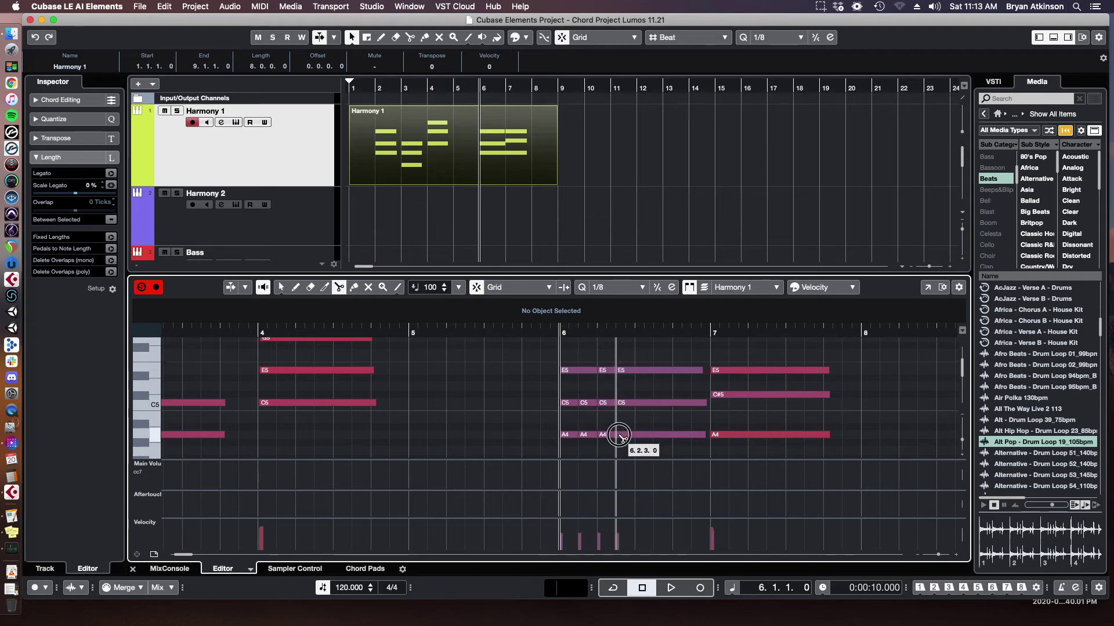
pyautogui.click(636, 371)
pyautogui.click(642, 402)
pyautogui.click(638, 435)
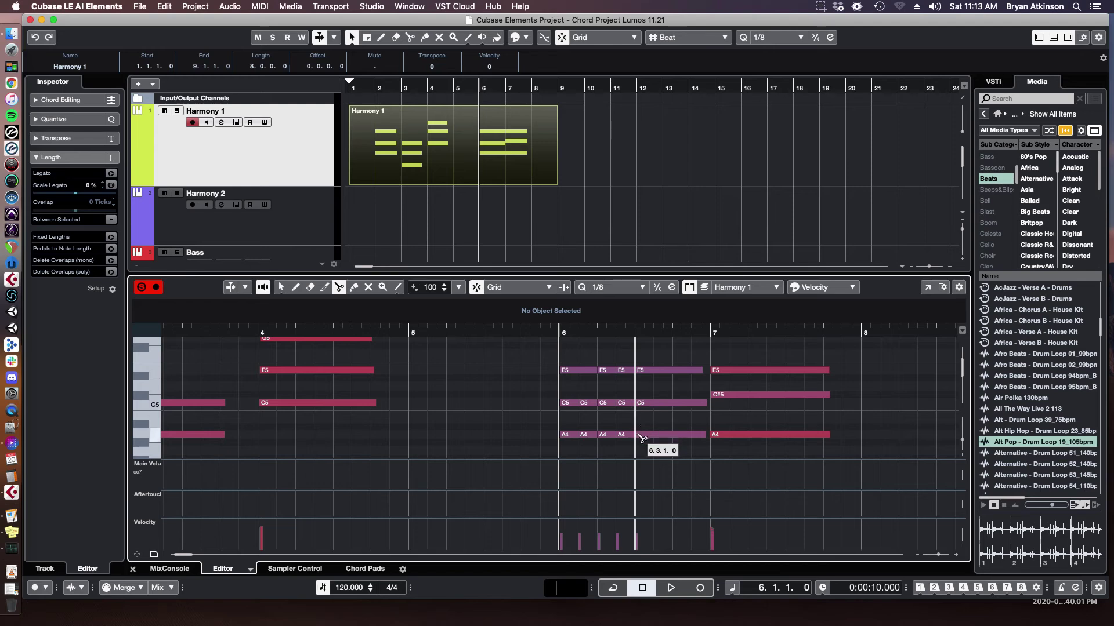
# Step: Delete the chord remainder after 6.3.1 and duplicate the preceding eighth-note chord four times to fill bar 6
pyautogui.press('1')
pyautogui.moveTo(644, 356); pyautogui.dragTo(629, 450)
pyautogui.press('Delete')
pyautogui.hotkey('alt', 'd')
pyautogui.hotkey('alt', 'd')
pyautogui.hotkey('alt', 'd')
pyautogui.hotkey('alt', 'd')
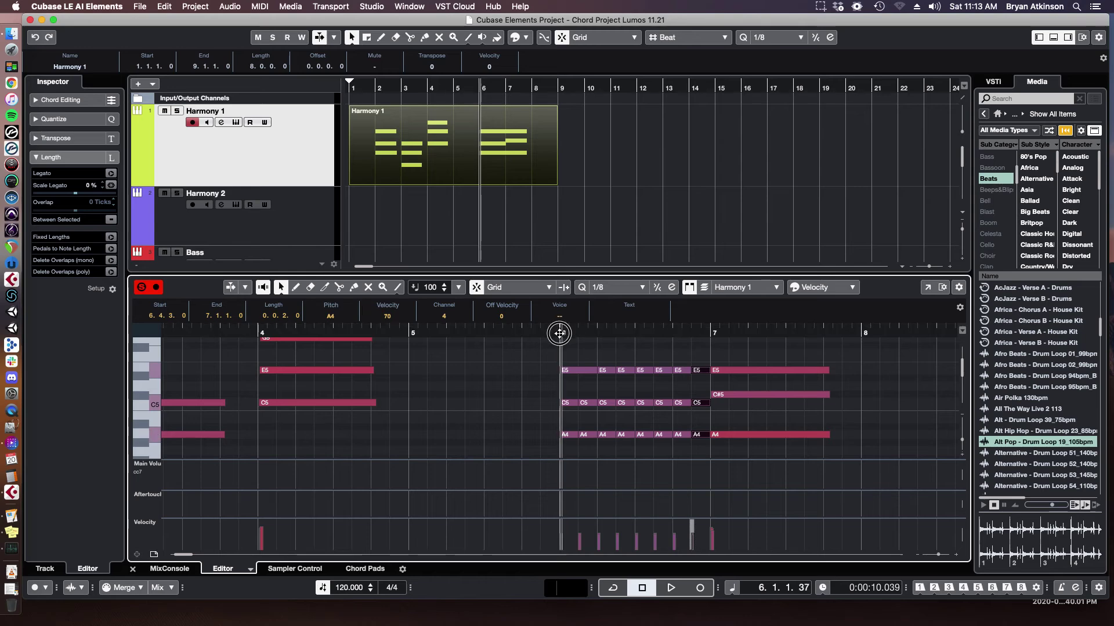
# Step: Play the chopped bar 6 chord, split its E5 note at 6.1.3, and play it again from bar 6 into bar 7
pyautogui.press('space')
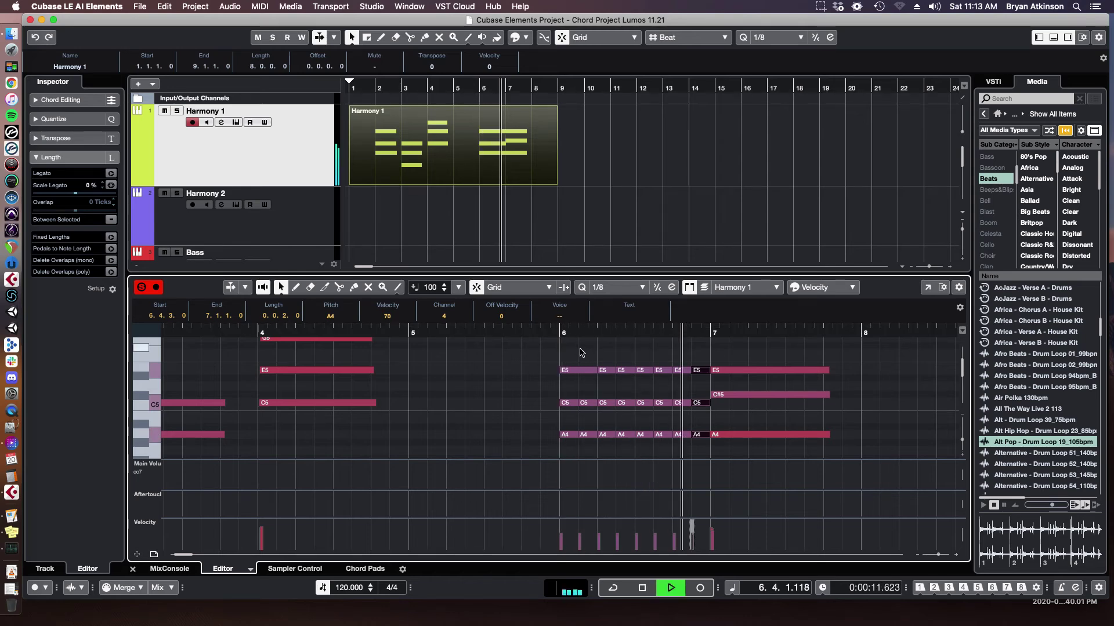
pyautogui.press('space')
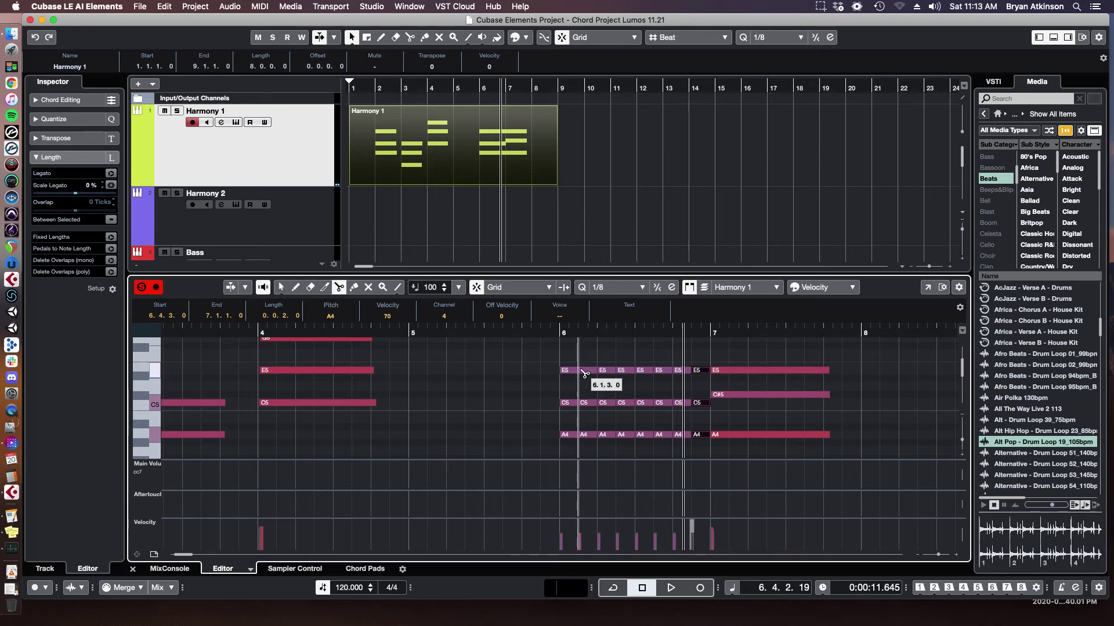
pyautogui.rightClick(596, 350)
pyautogui.click(596, 351)
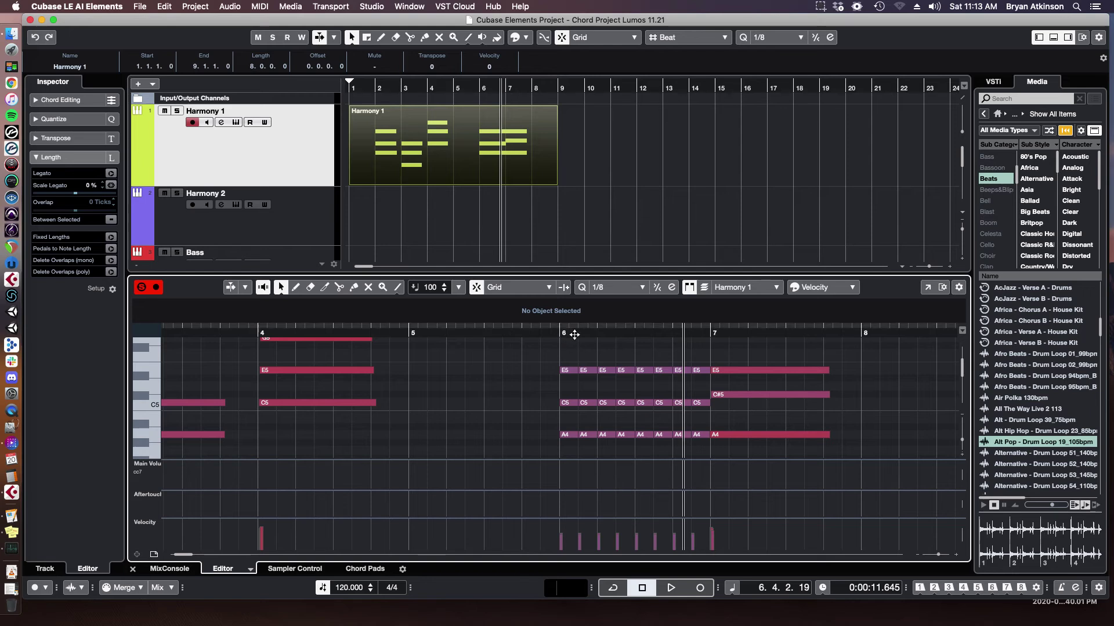
pyautogui.press('space')
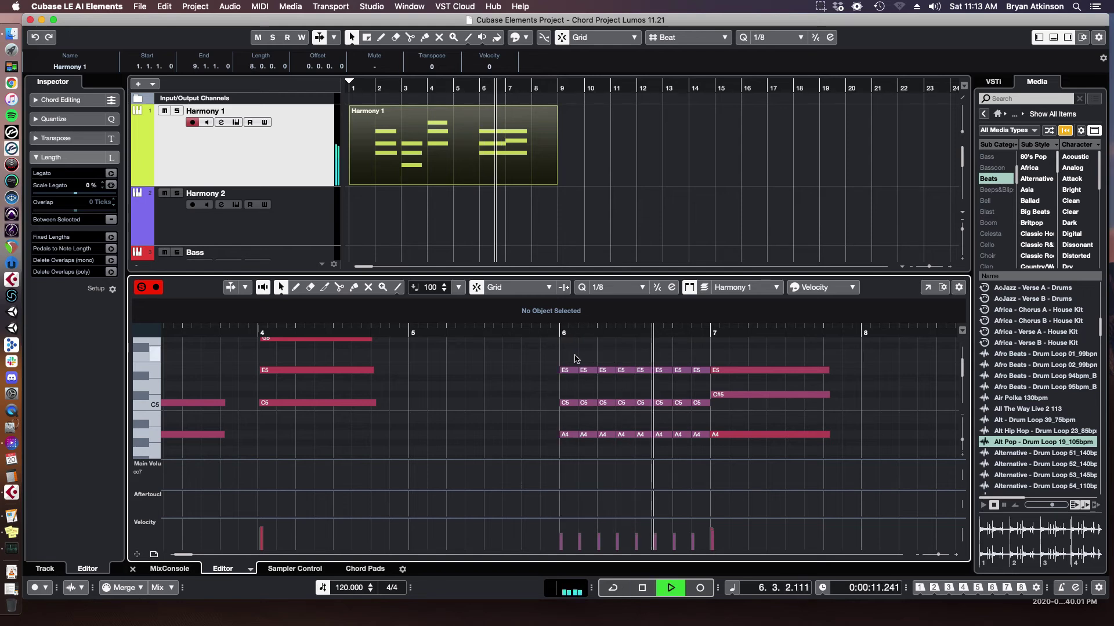
pyautogui.press('space')
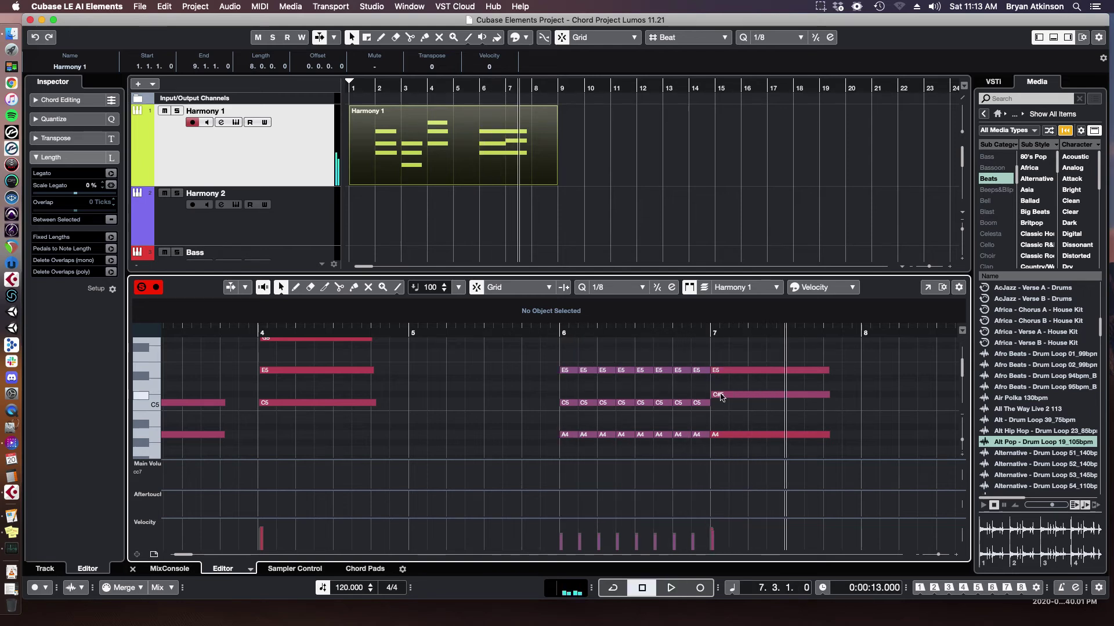
# Step: Change the top note of the bar 7 chord from E5 to F#5 and close the note editor
pyautogui.moveTo(722, 372); pyautogui.dragTo(733, 399)
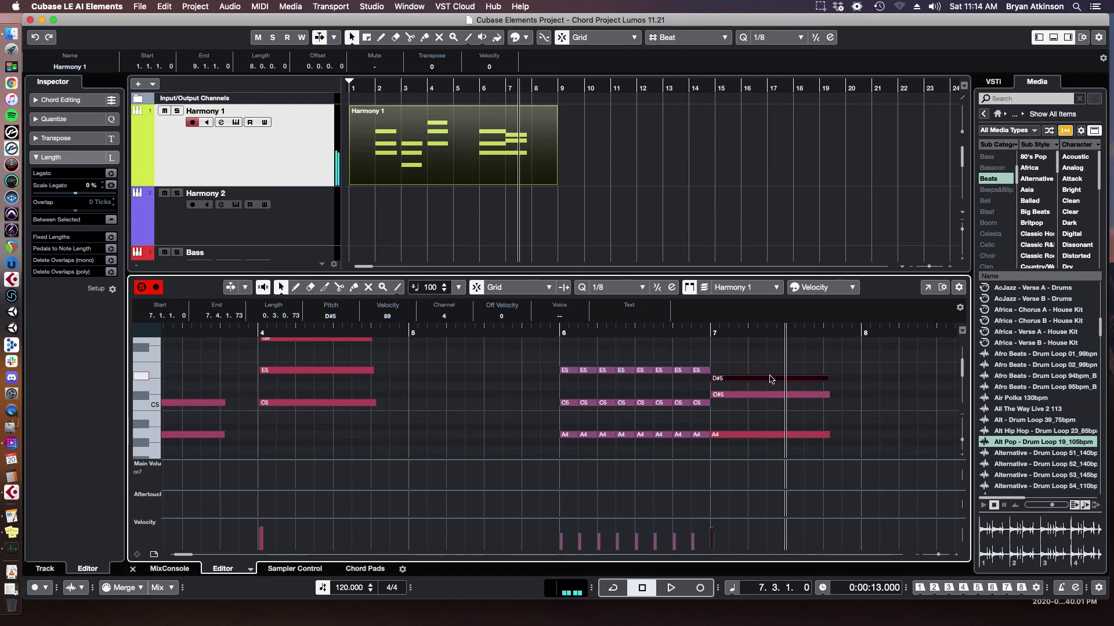
pyautogui.press('Up')
pyautogui.press('Up')
pyautogui.press('Up')
pyautogui.click(739, 395)
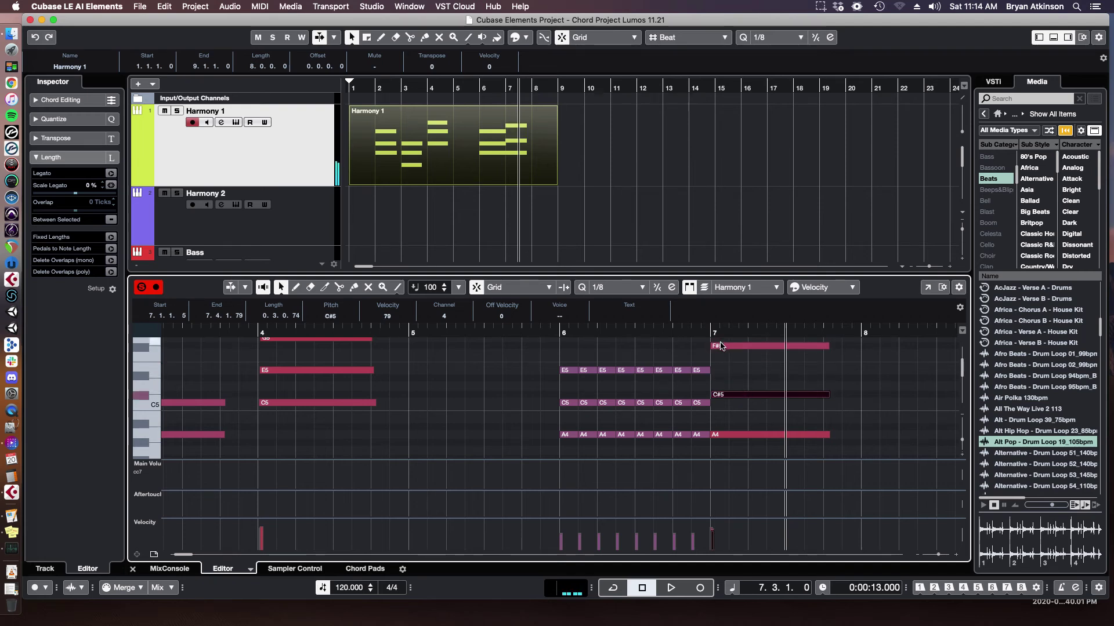
pyautogui.click(720, 346)
pyautogui.click(133, 570)
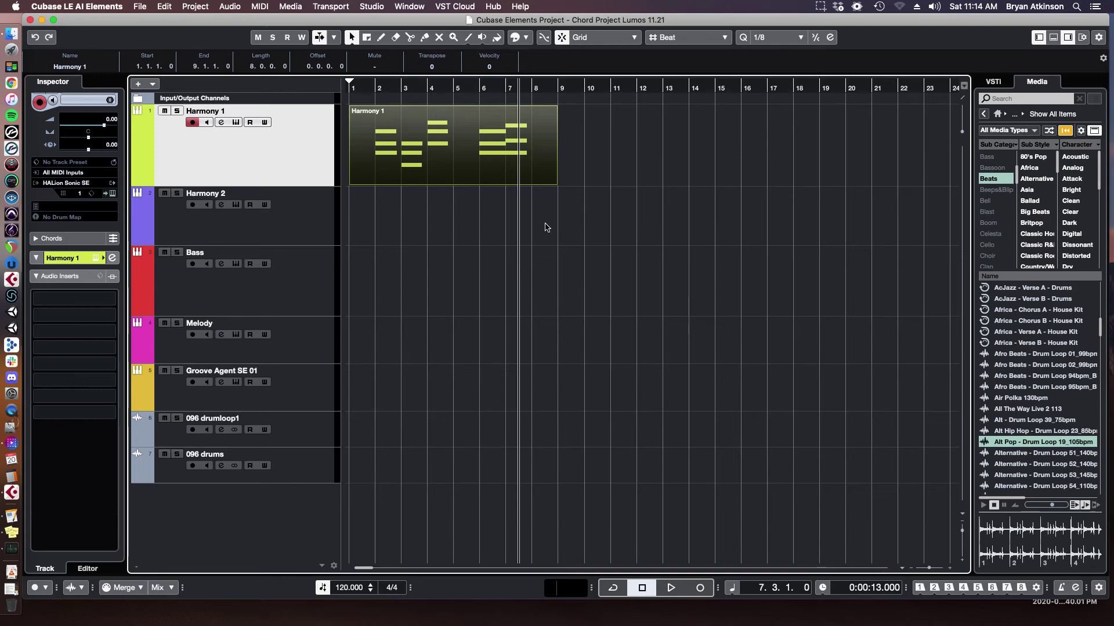
# Step: Bring the existing arrangement around bars 41 to 63 into view and set the playhead to bar 53
pyautogui.press('g')
pyautogui.press('g')
pyautogui.press('g')
pyautogui.press('g')
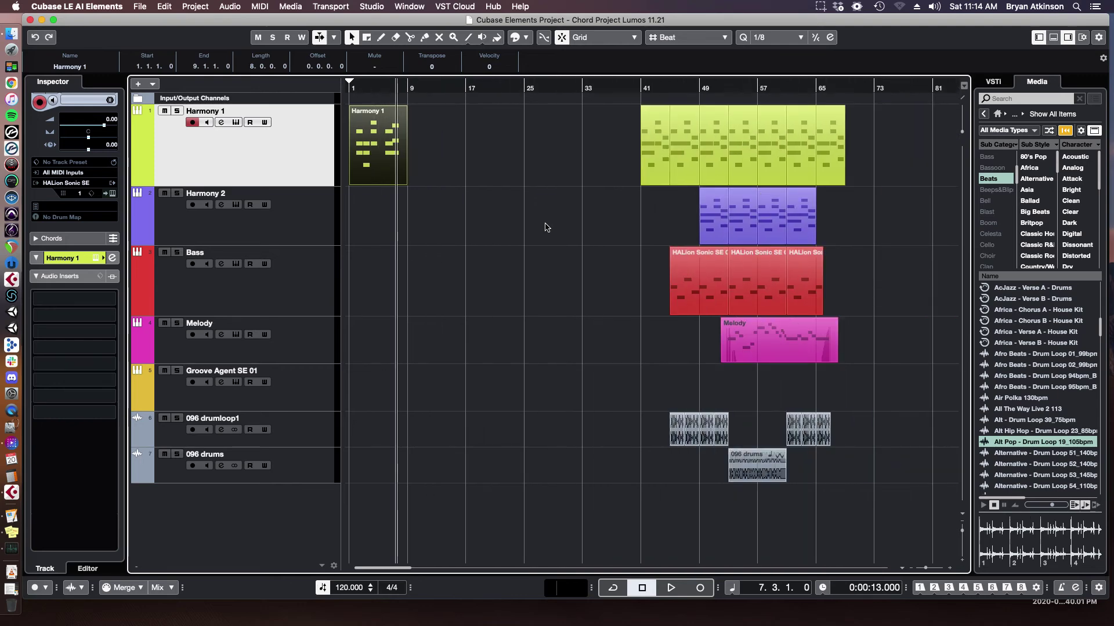
pyautogui.click(728, 88)
pyautogui.press('h')
pyautogui.press('h')
pyautogui.press('h')
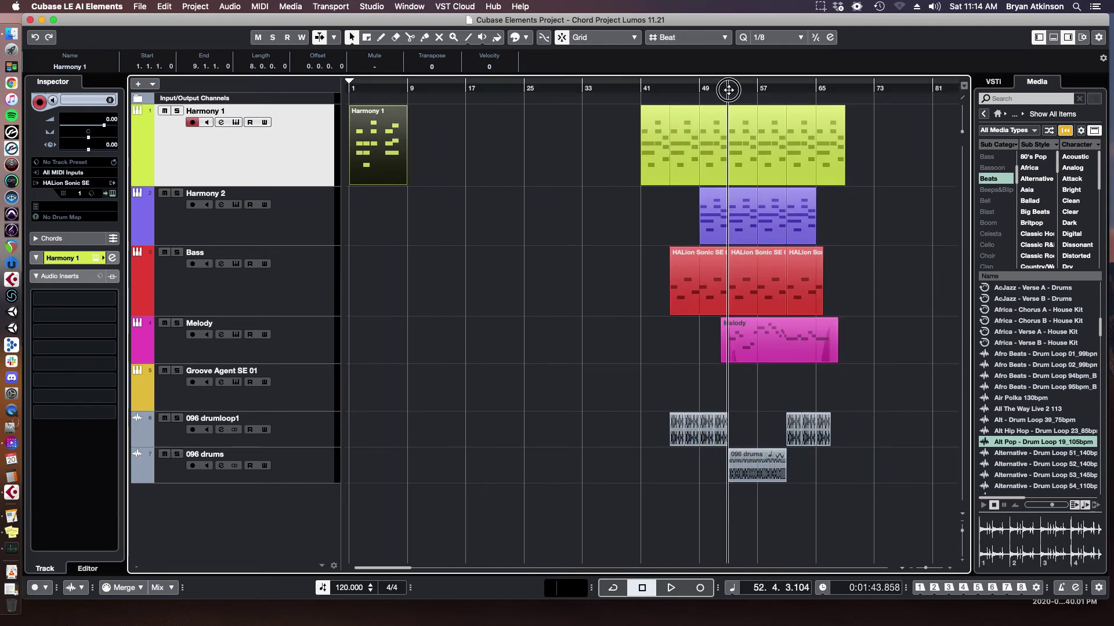
# Step: Switch between the Harmony 2 and Harmony 1 tracks and examine the Colorize palette with Harmony 1 selected
pyautogui.click(301, 221)
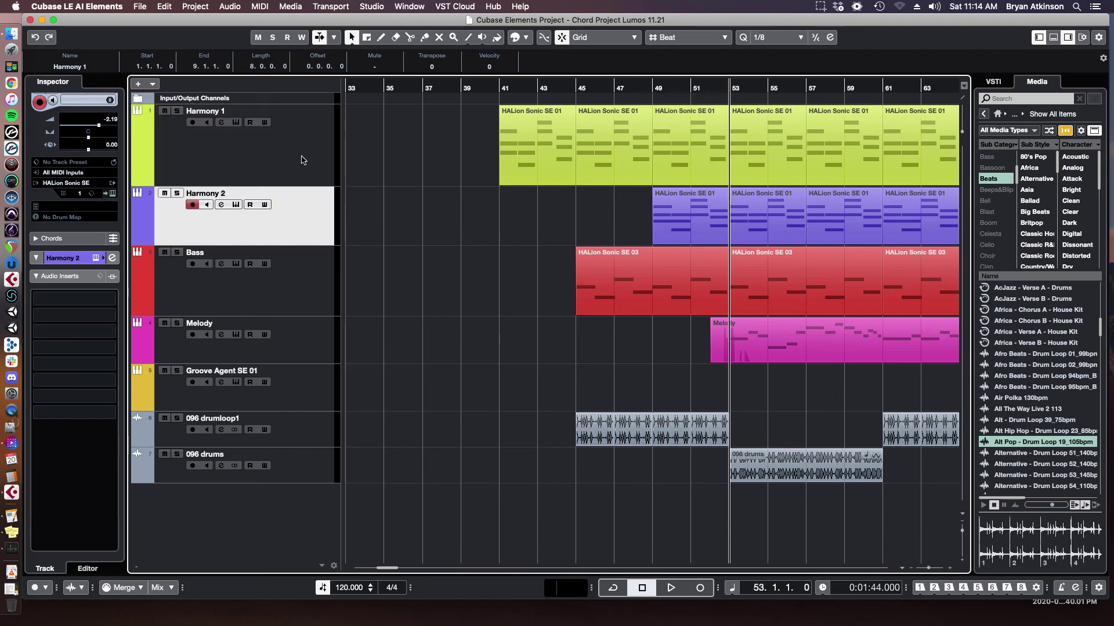
pyautogui.click(302, 174)
pyautogui.click(289, 219)
pyautogui.click(293, 152)
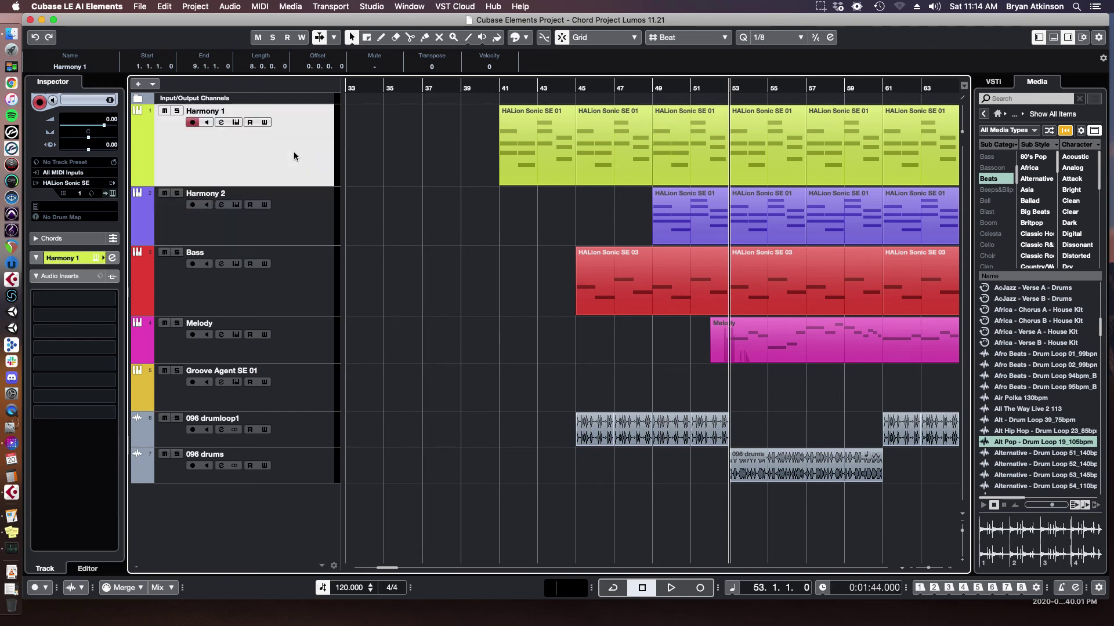
pyautogui.click(514, 38)
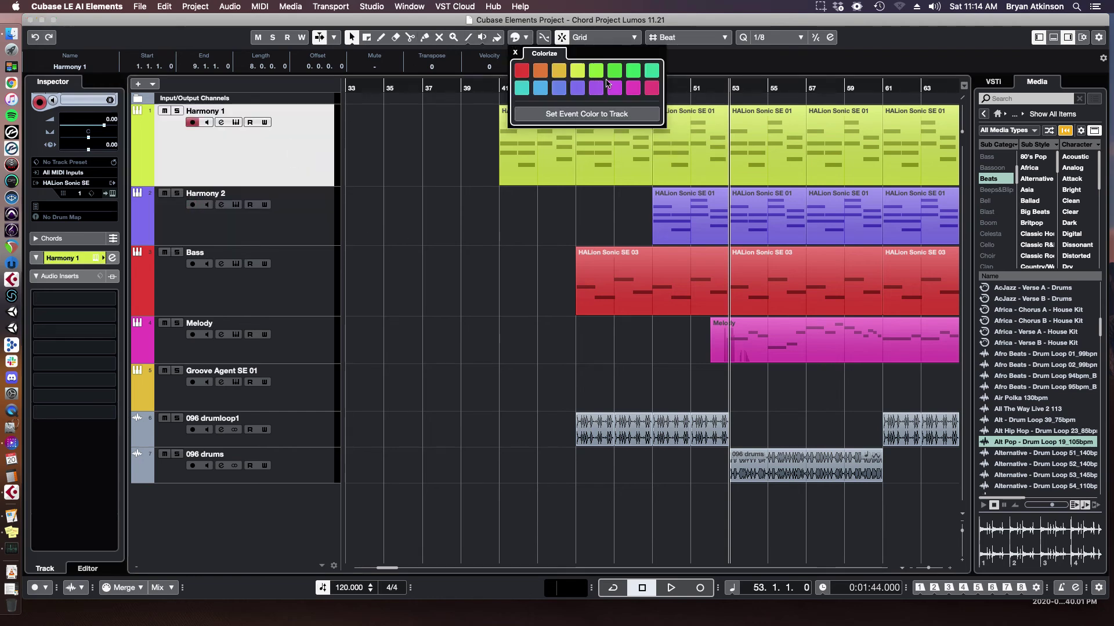
pyautogui.click(285, 161)
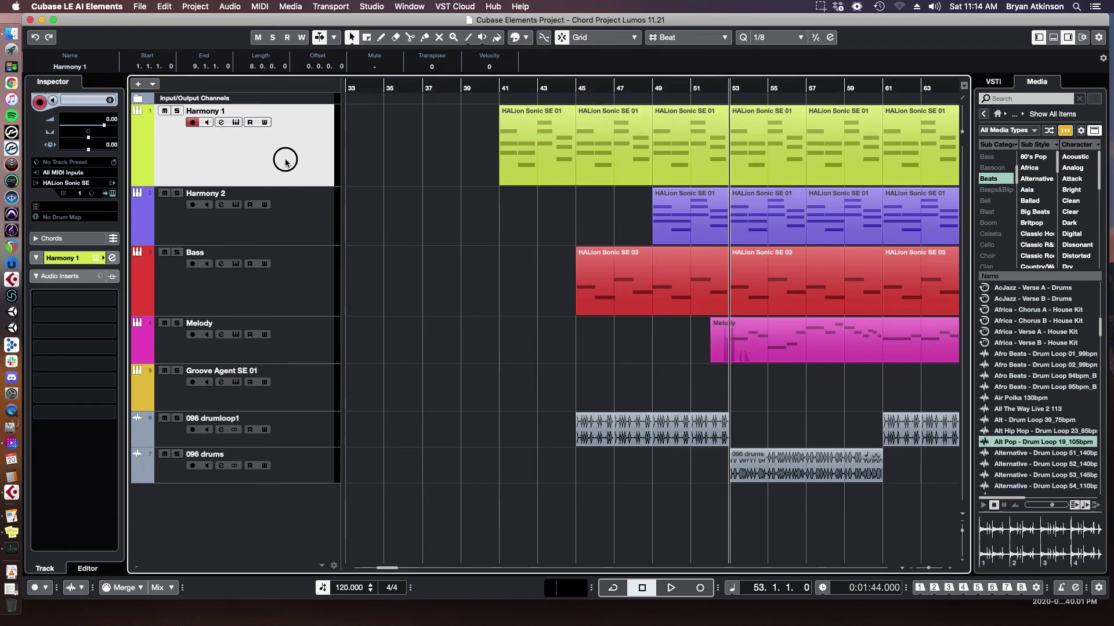
# Step: Examine the Colorize palette, compare the Harmony 1 and Harmony 2 tracks, and inspect the Bass parts at bars 45 and 53
pyautogui.click(515, 37)
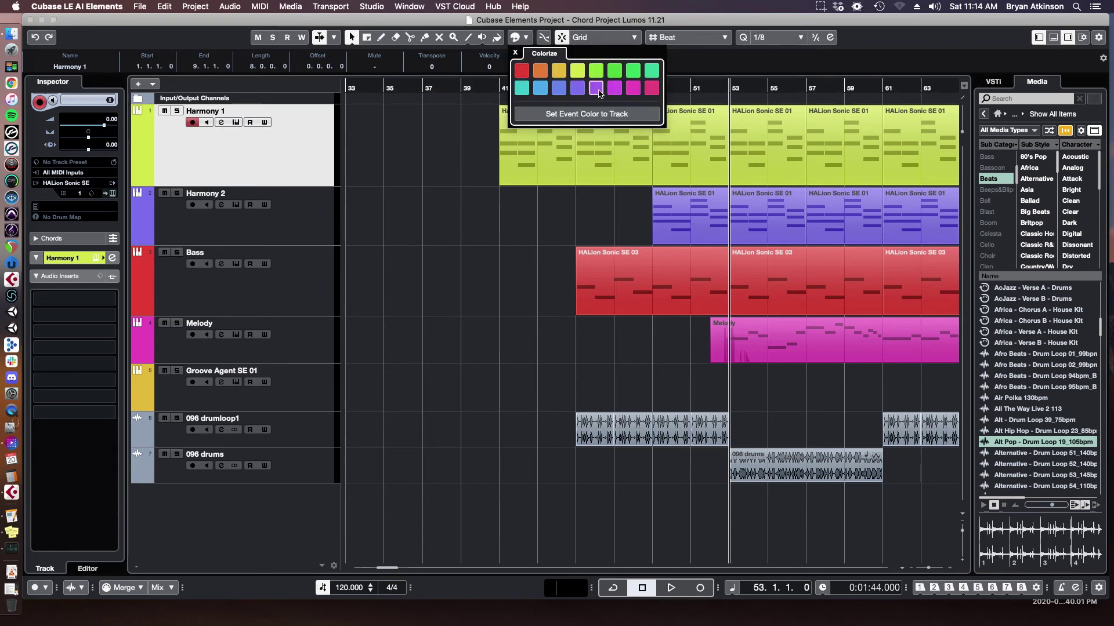
pyautogui.click(304, 173)
pyautogui.press('Down')
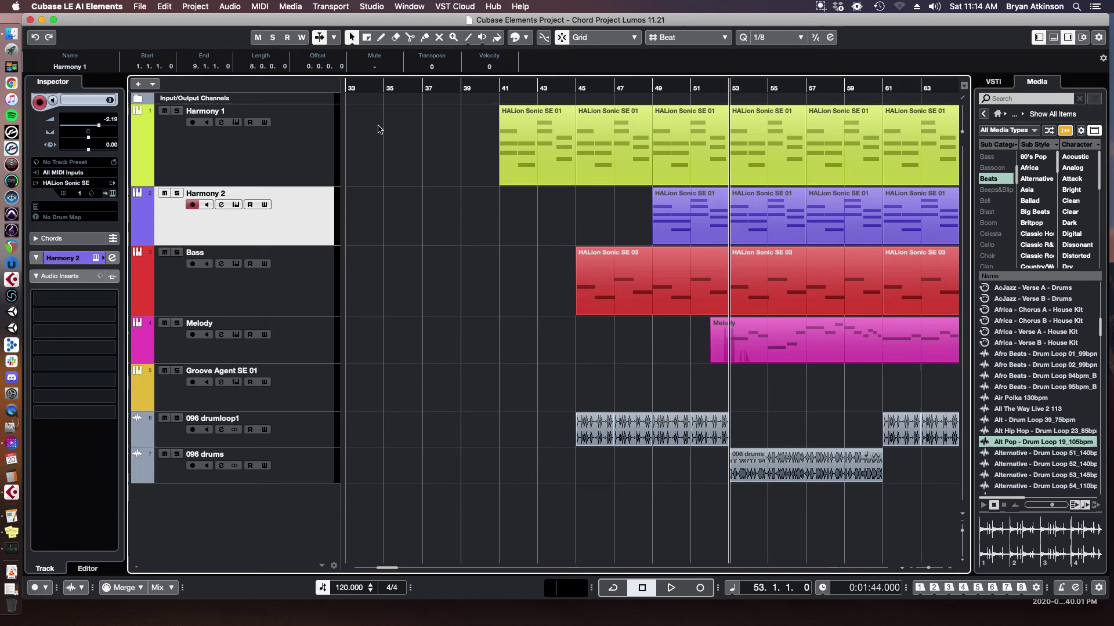
pyautogui.click(260, 177)
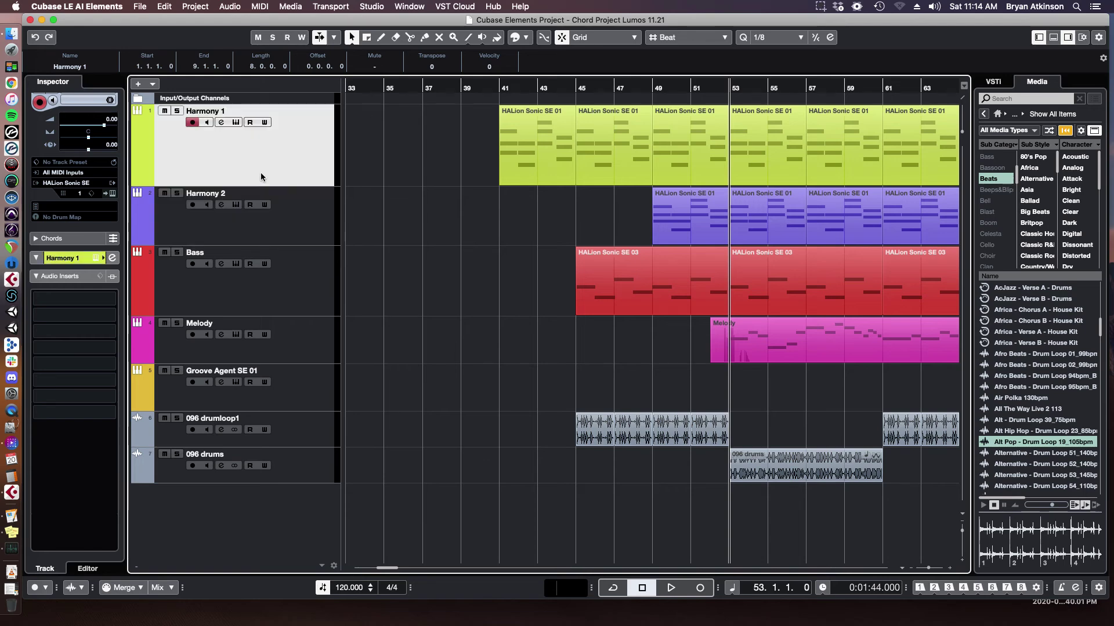
pyautogui.click(652, 289)
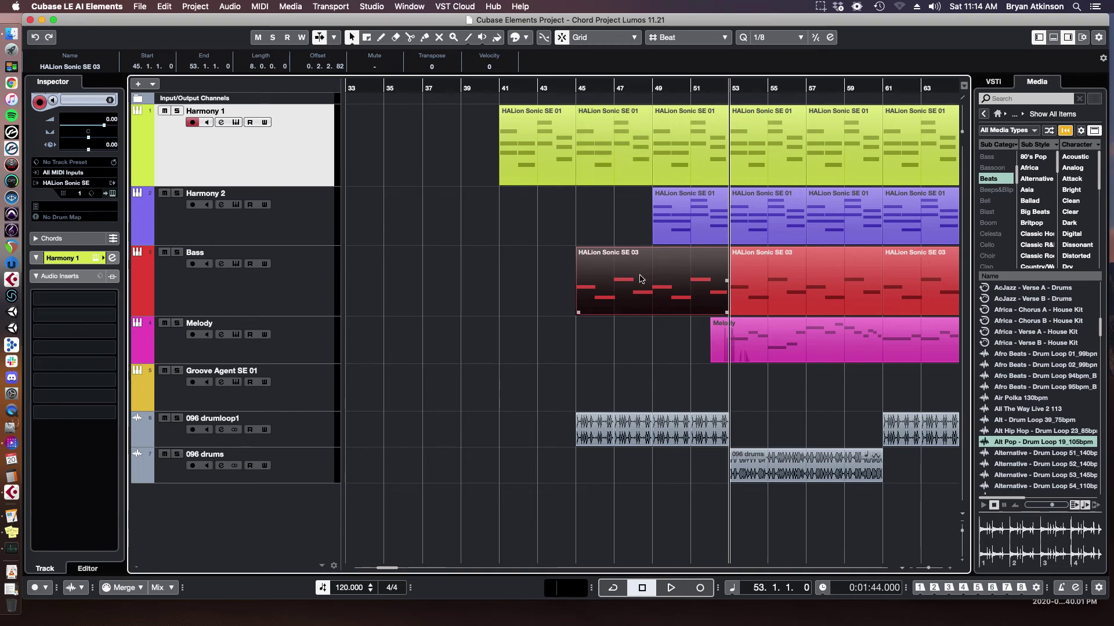
pyautogui.press('Right')
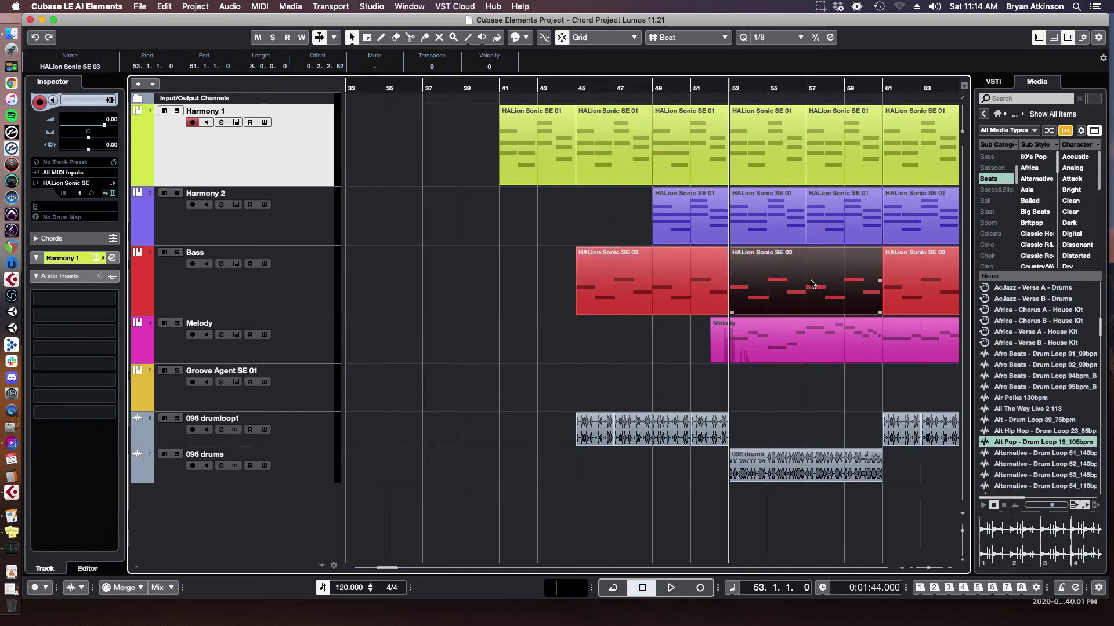
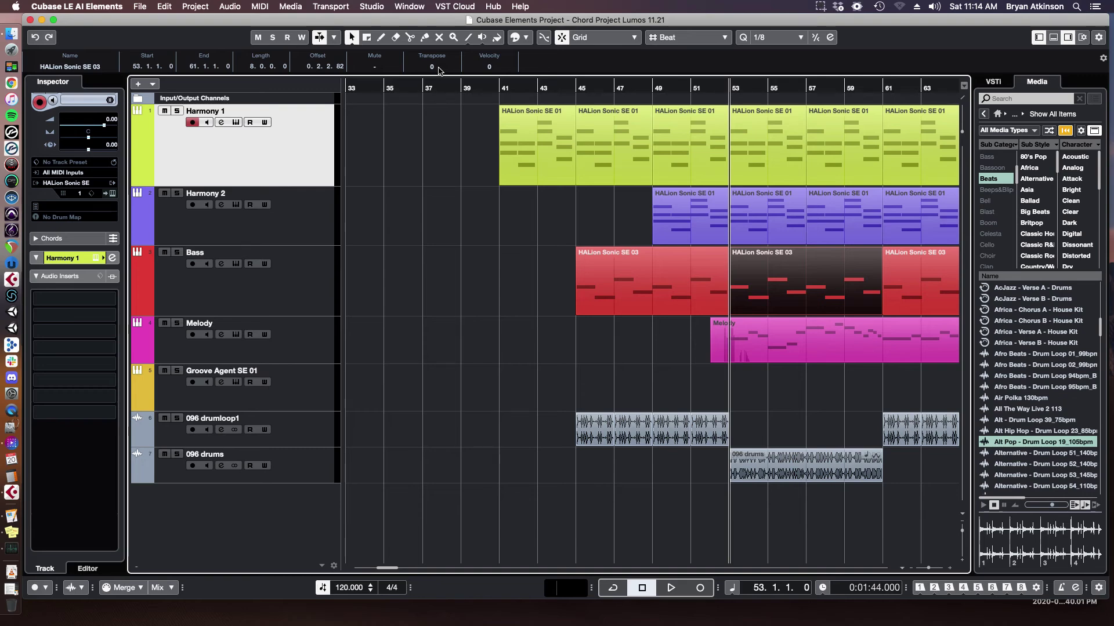
# Step: Look over the full arrangement from bar 41 onward and the drum loops listed in the media browser
pyautogui.press('g')
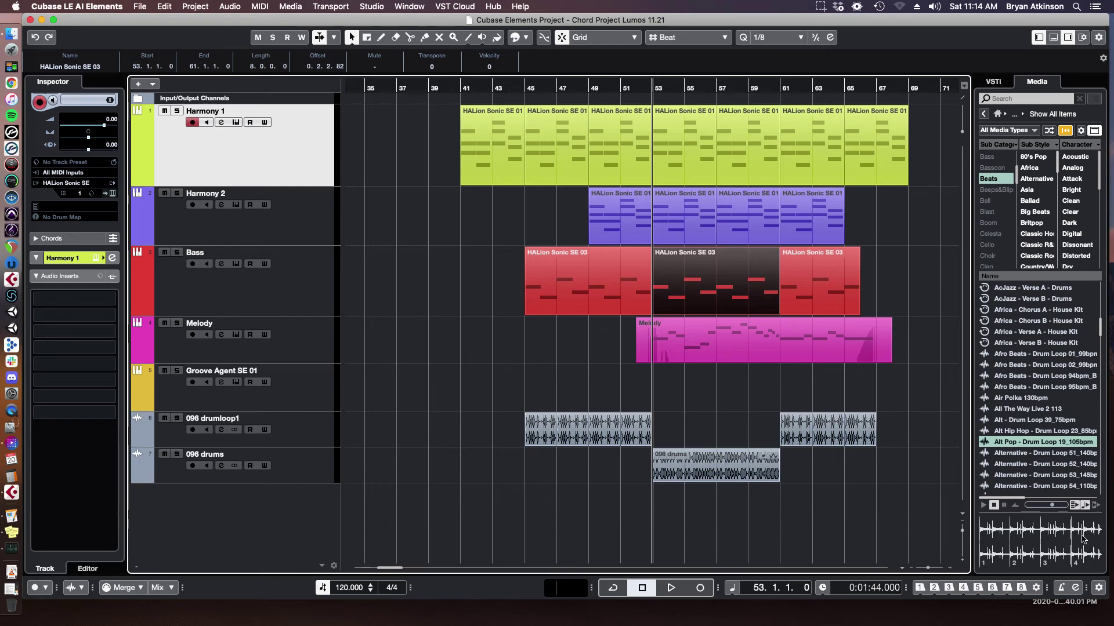
pyautogui.click(1085, 505)
pyautogui.click(990, 180)
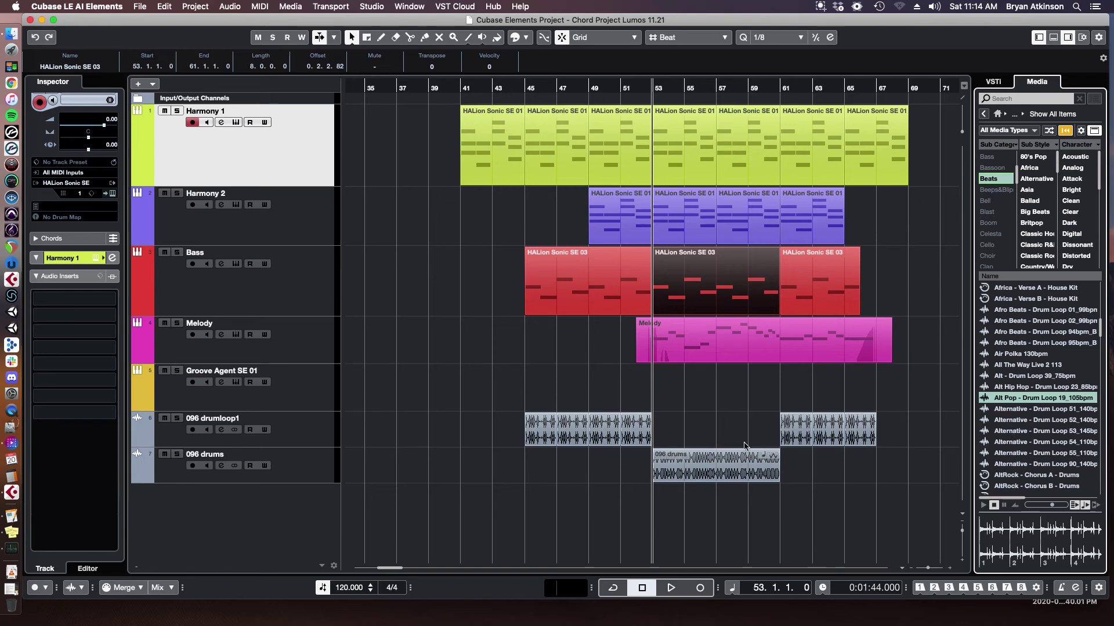
pyautogui.click(540, 385)
pyautogui.press('h')
pyautogui.press('g')
pyautogui.press('g')
# Step: With the Groove Agent SE 01 track selected and the playhead at bar 39, mute the 096 drumloop1 and 096 drums tracks
pyautogui.click(319, 397)
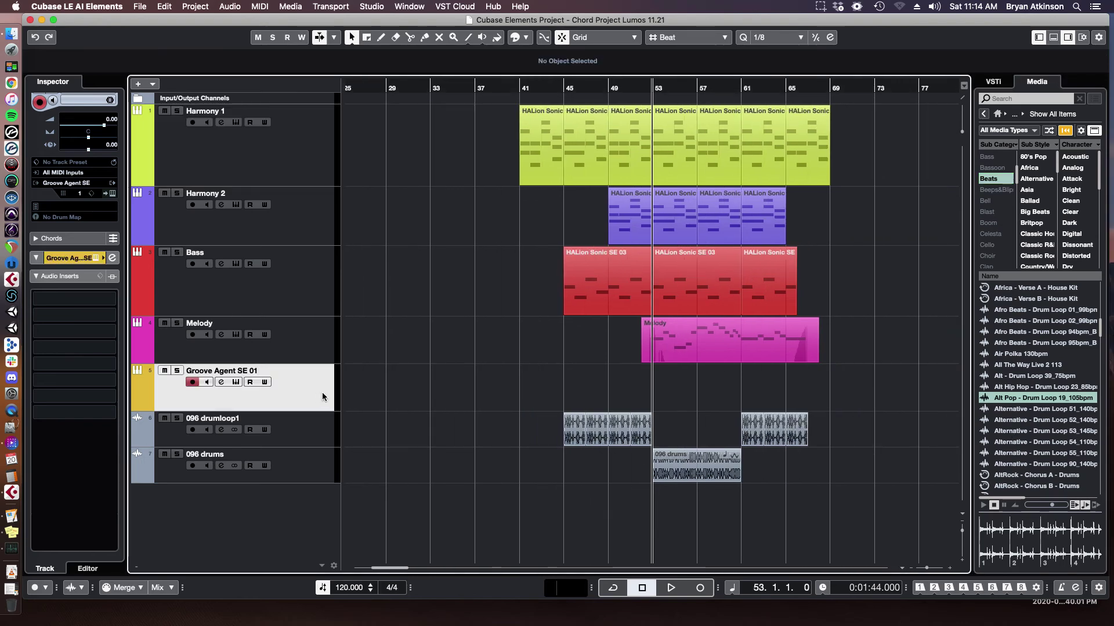
pyautogui.click(515, 87)
pyautogui.click(496, 88)
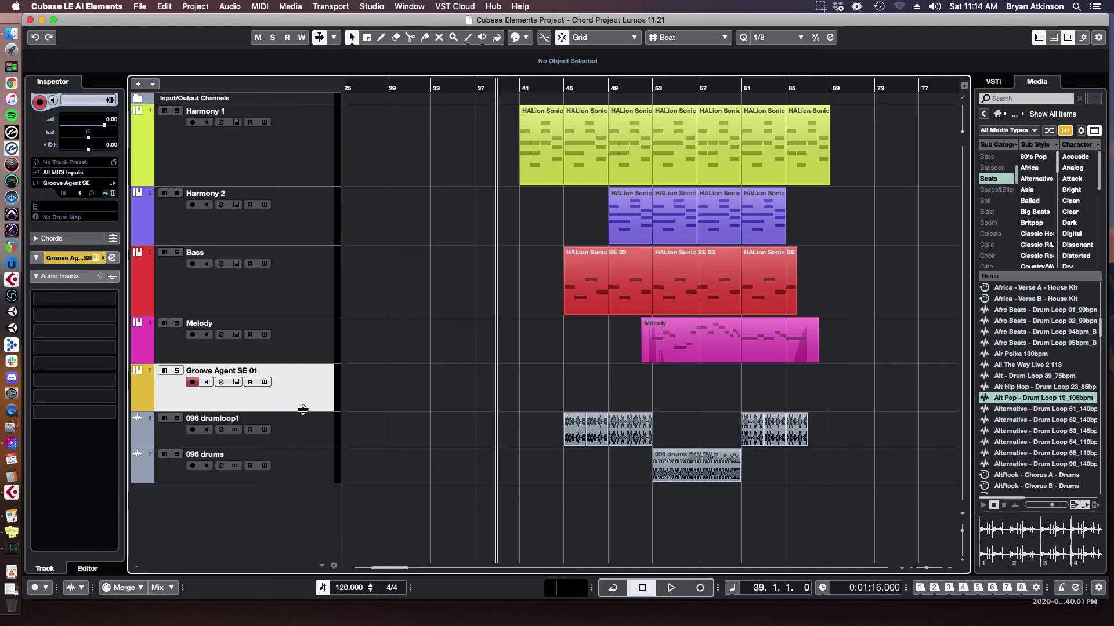
pyautogui.moveTo(525, 400); pyautogui.dragTo(801, 485)
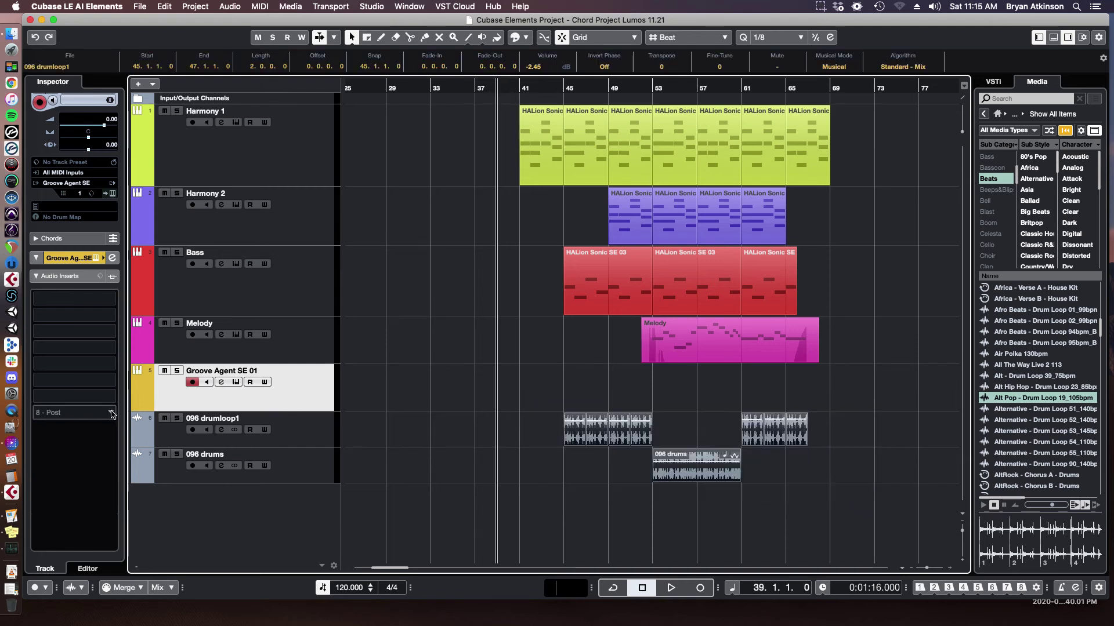
pyautogui.click(164, 419)
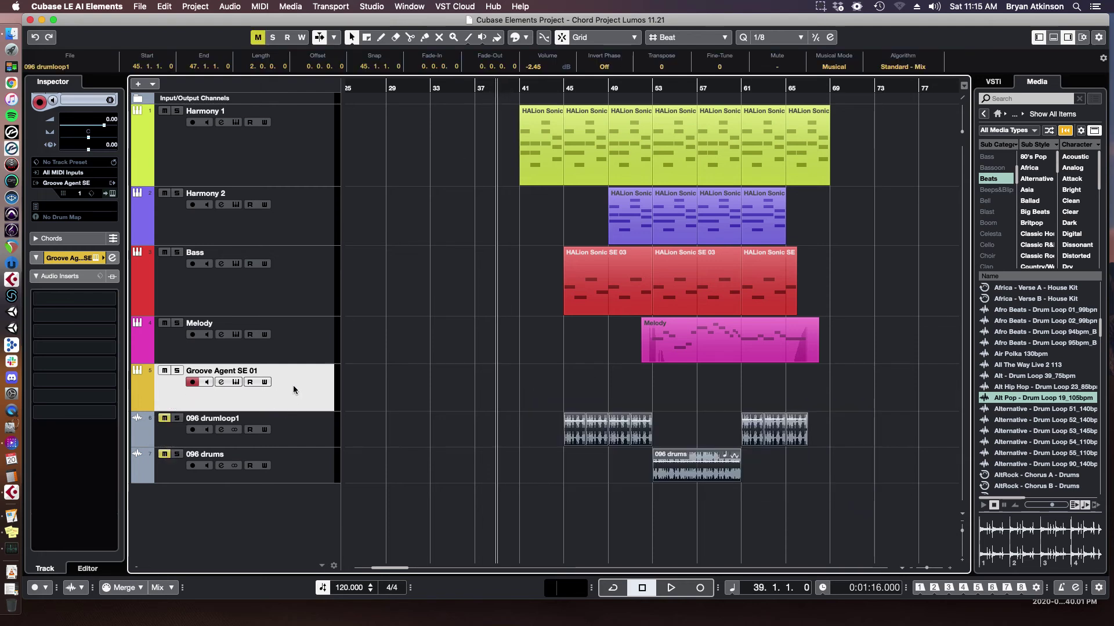
# Step: Load the Dog Hop Kit into the Groove Agent SE instrument, with the preset filters reset, and close the instrument window
pyautogui.click(236, 382)
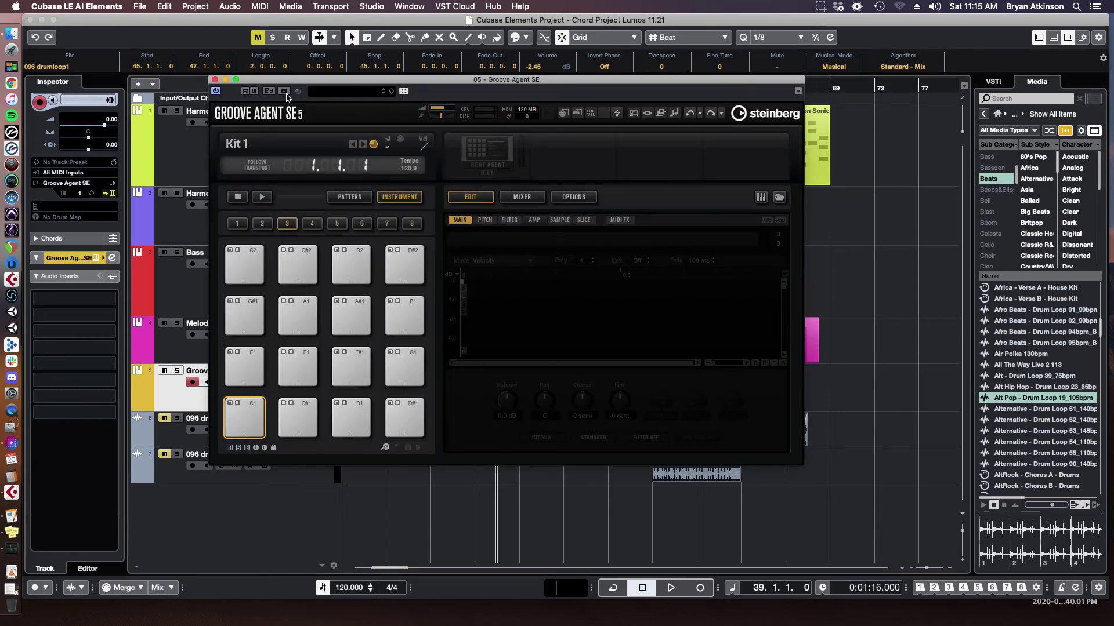
pyautogui.click(344, 91)
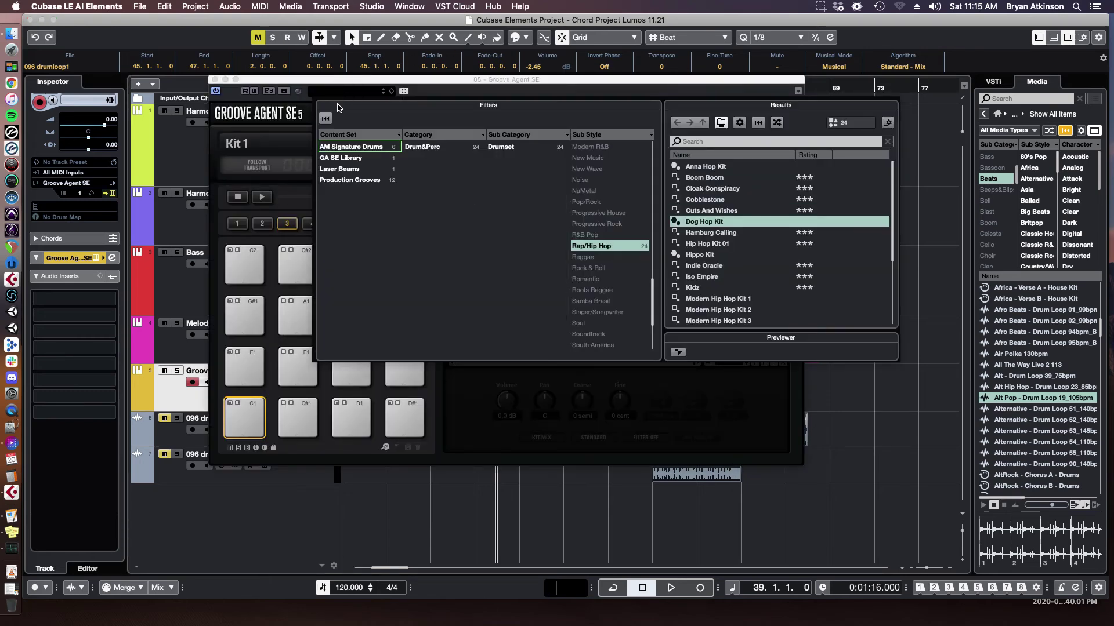
pyautogui.click(326, 120)
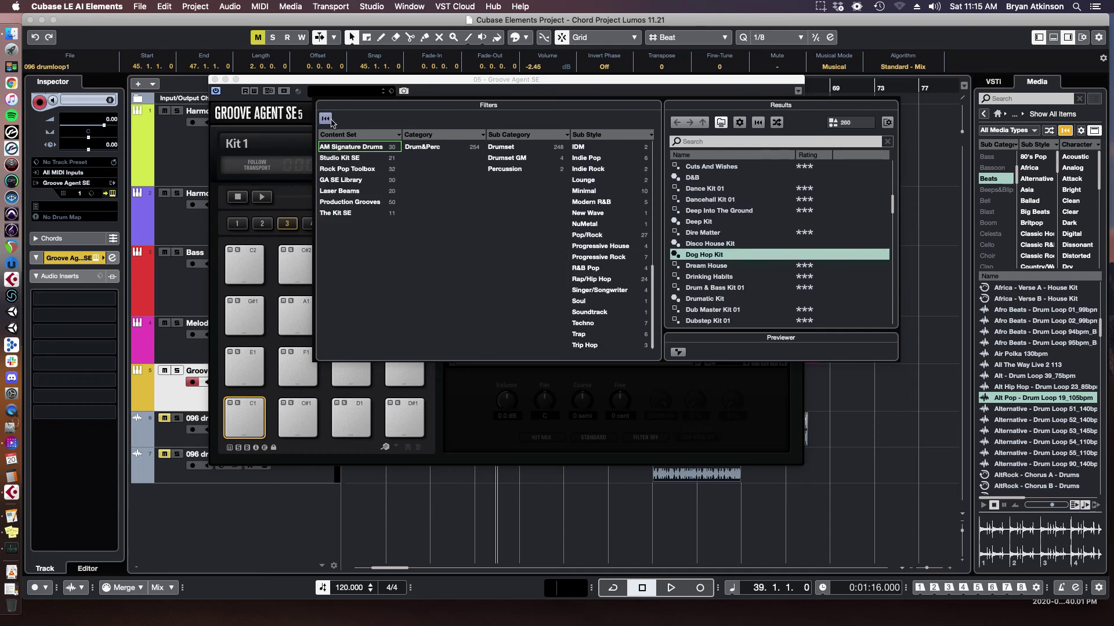
pyautogui.doubleClick(706, 256)
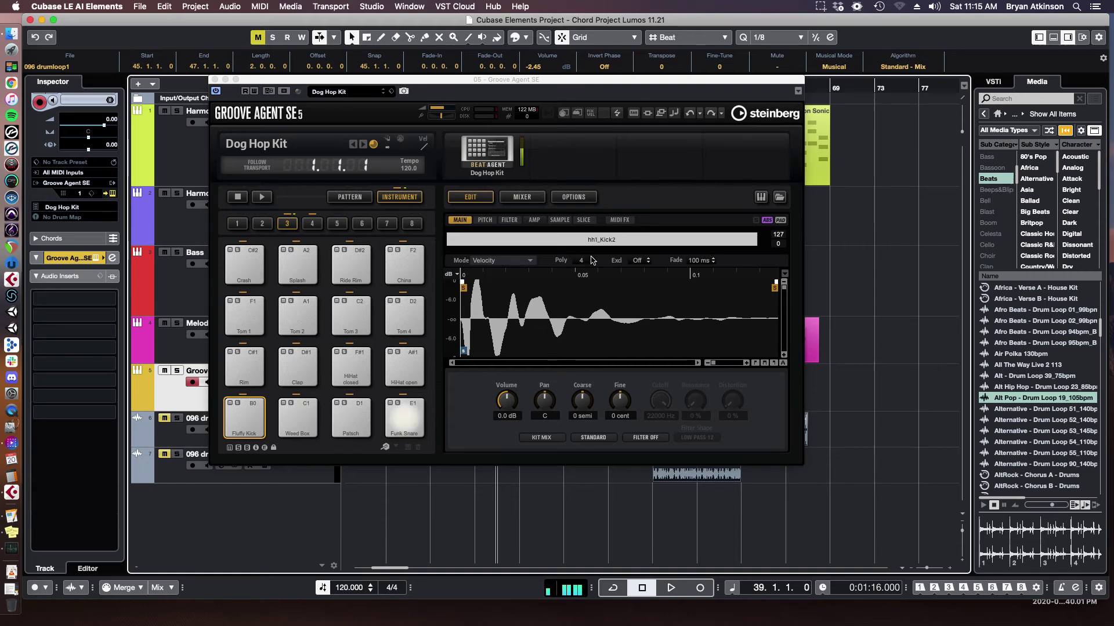
pyautogui.click(215, 80)
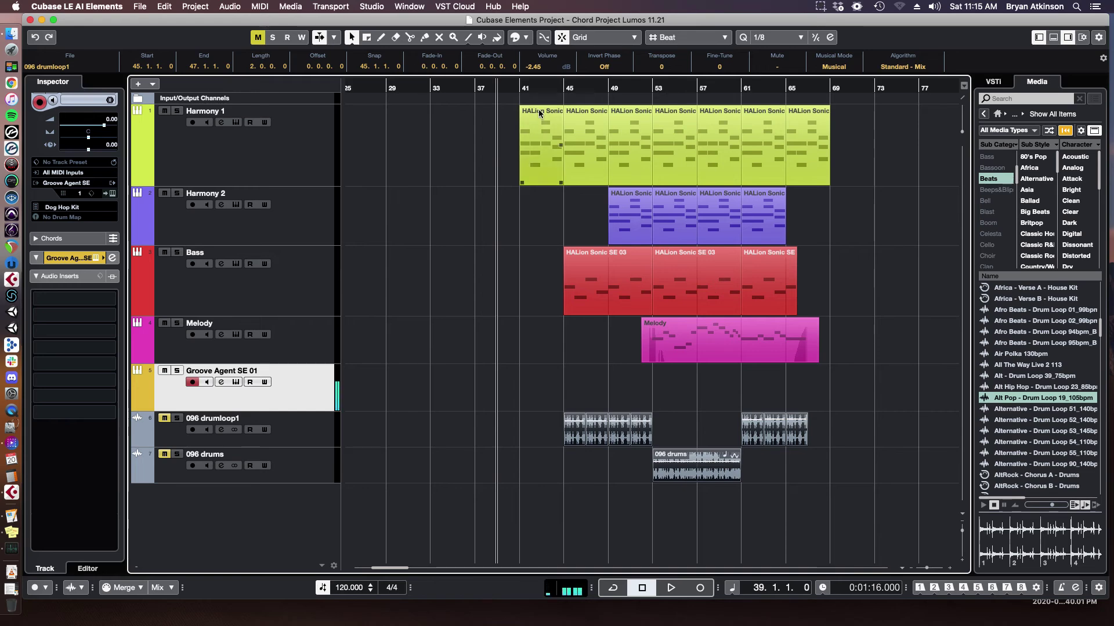
# Step: Set the playhead to 43.2.1 and draw an empty part from bar 45 to bar 47 on the Groove Agent SE 01 track
pyautogui.click(548, 88)
pyautogui.press('h')
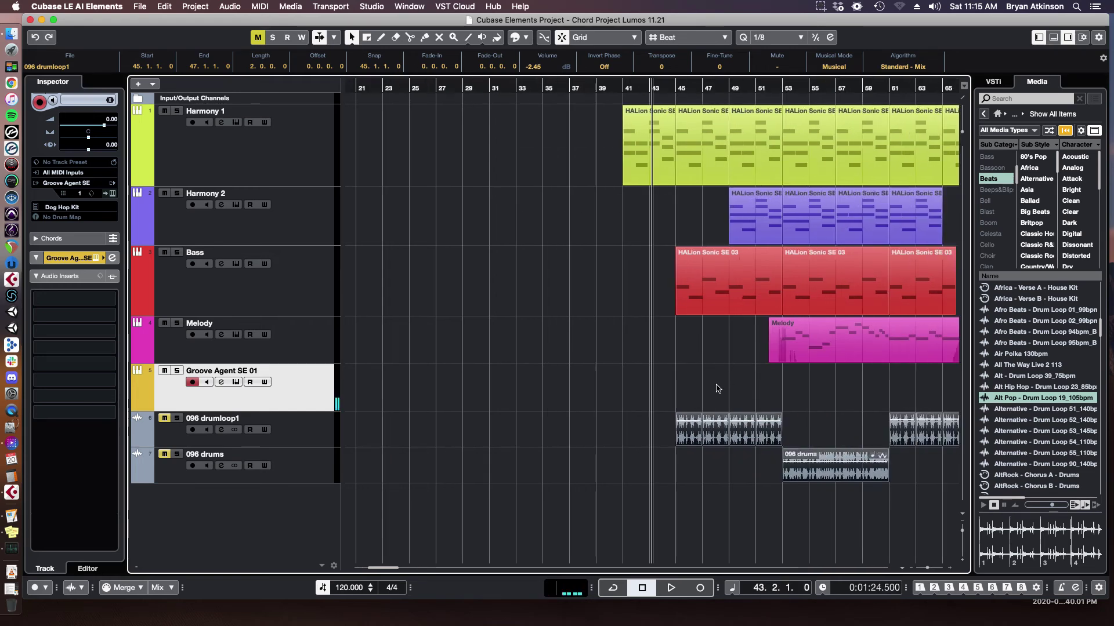
pyautogui.press('h')
pyautogui.rightClick(698, 380)
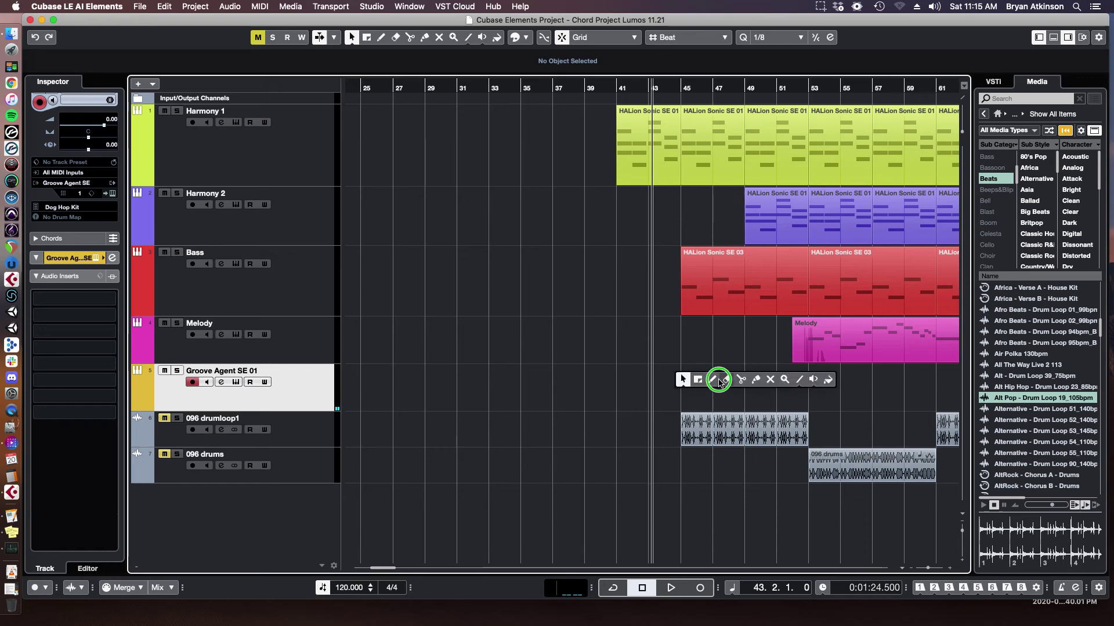
pyautogui.click(718, 381)
pyautogui.moveTo(683, 381); pyautogui.dragTo(717, 381)
pyautogui.press('1')
pyautogui.press('h')
pyautogui.press('h')
pyautogui.press('h')
pyautogui.press('h')
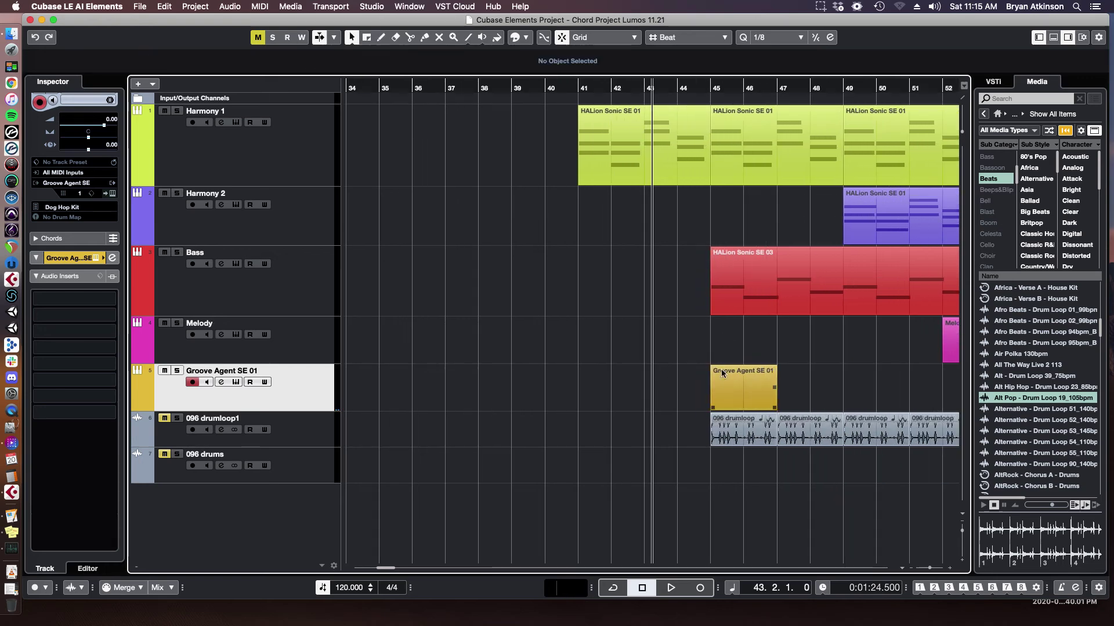
# Step: Open the new Groove Agent part in the note editor and add eighth-length C1 notes on all four beats of bar 45
pyautogui.doubleClick(722, 373)
pyautogui.scroll(-1, 462, 415)
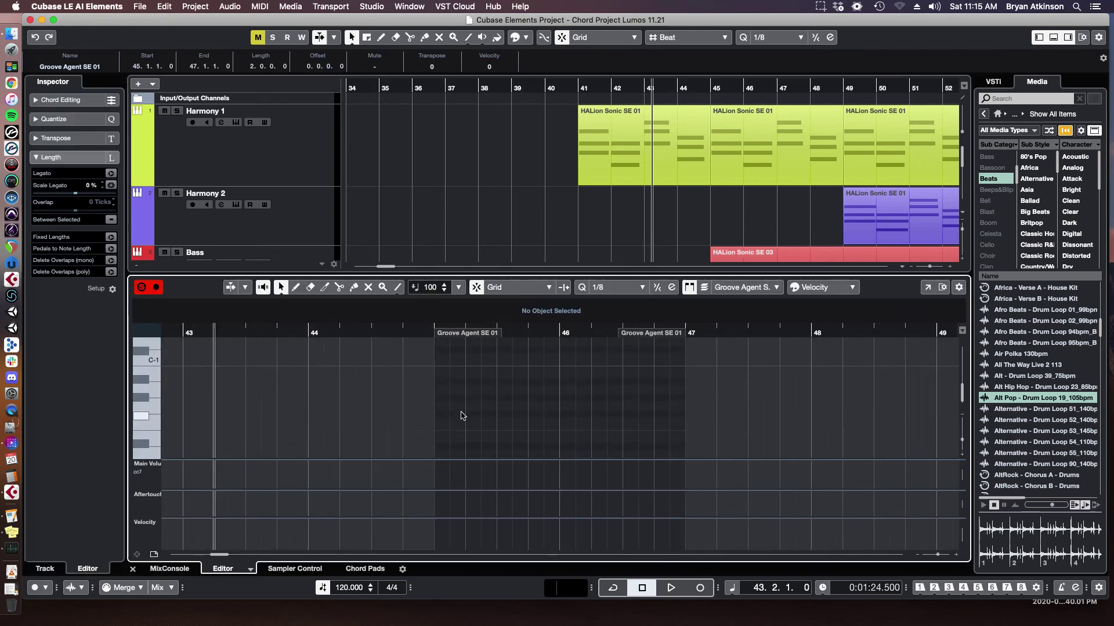
pyautogui.scroll(5, 463, 416)
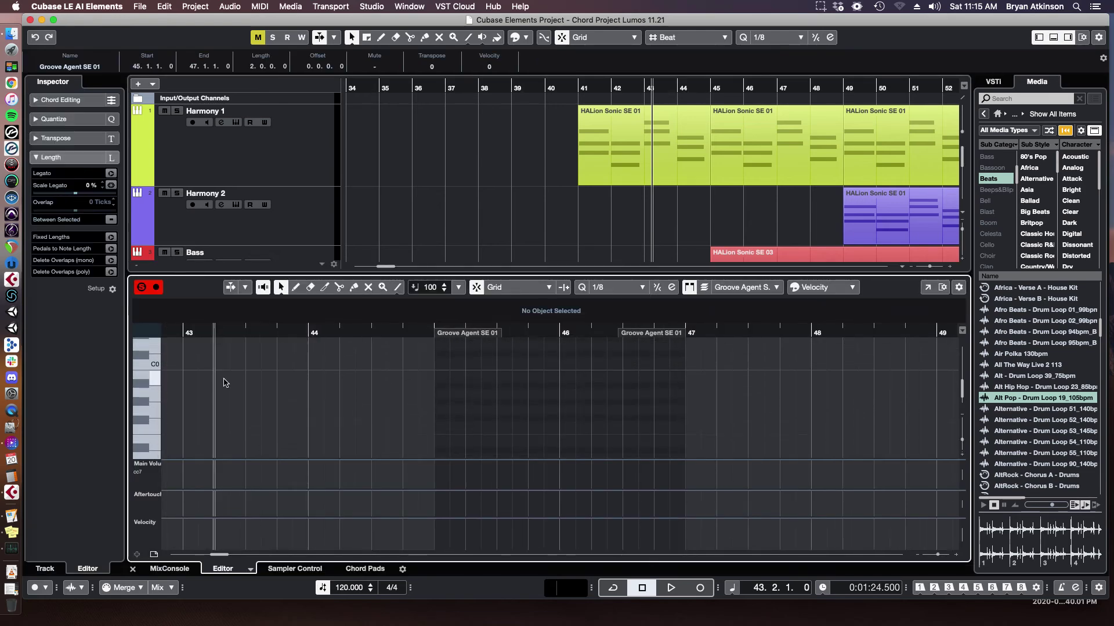
pyautogui.scroll(4, 225, 383)
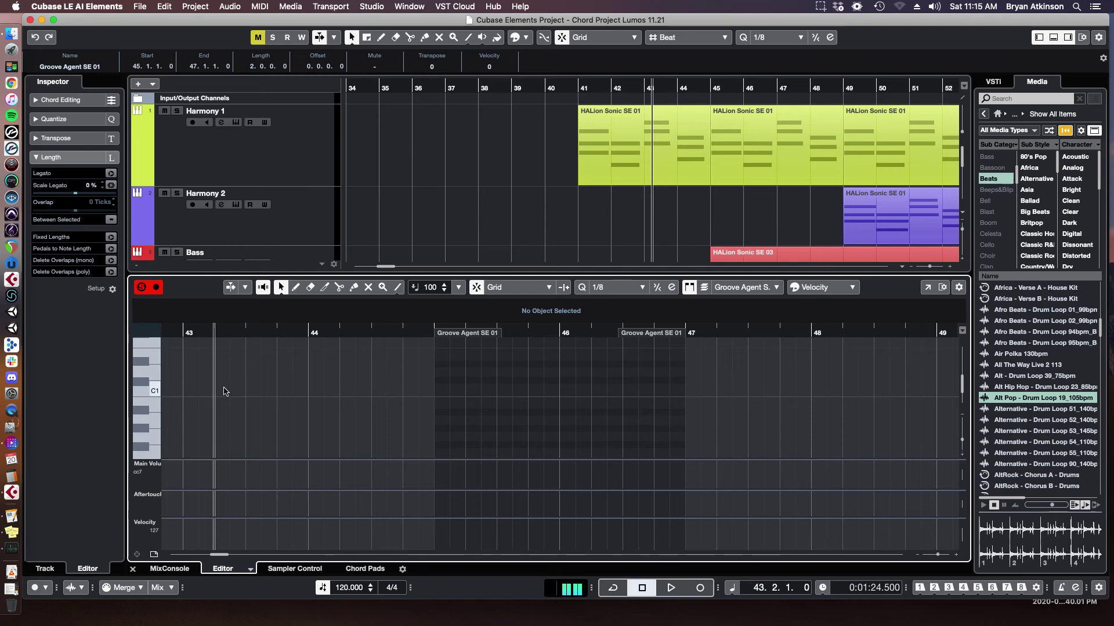
pyautogui.click(444, 392)
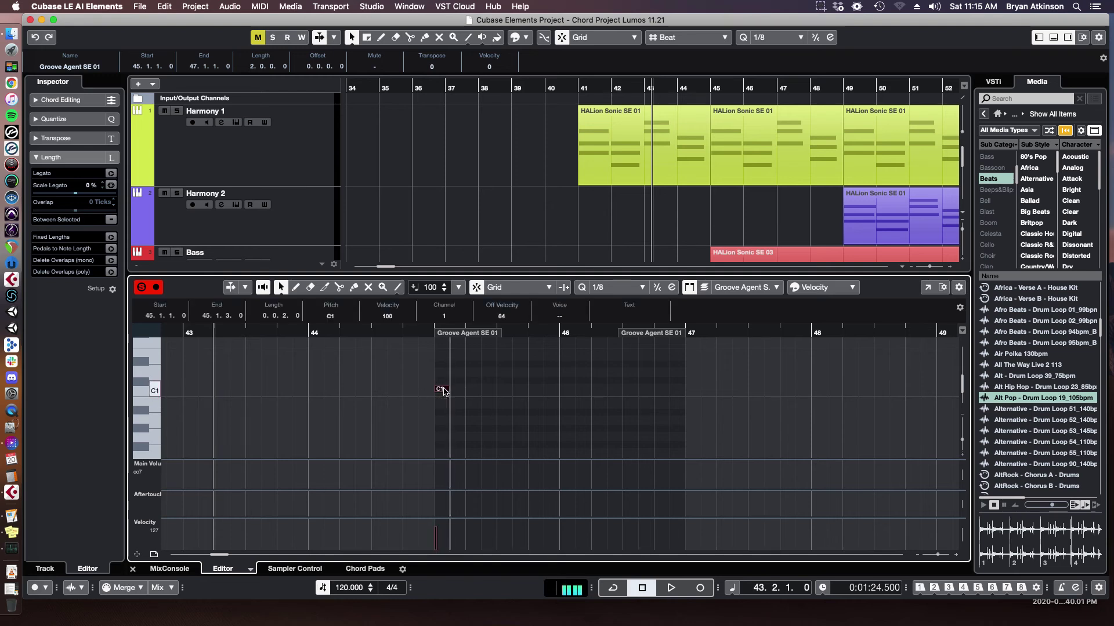
pyautogui.click(473, 389)
pyautogui.click(503, 390)
pyautogui.click(542, 390)
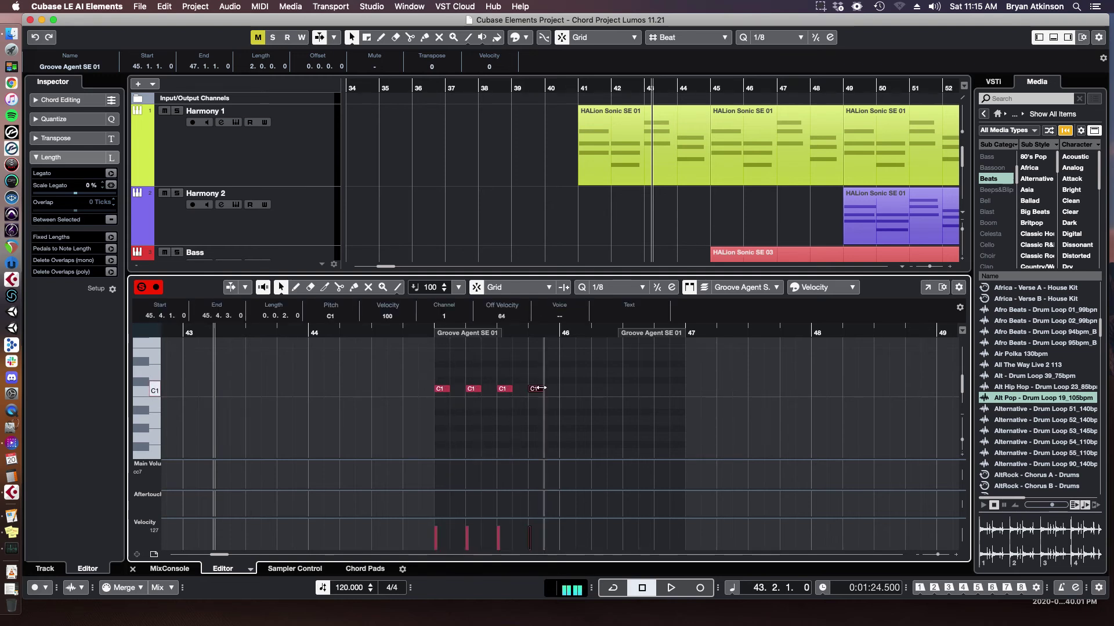
pyautogui.click(616, 288)
pyautogui.click(616, 288)
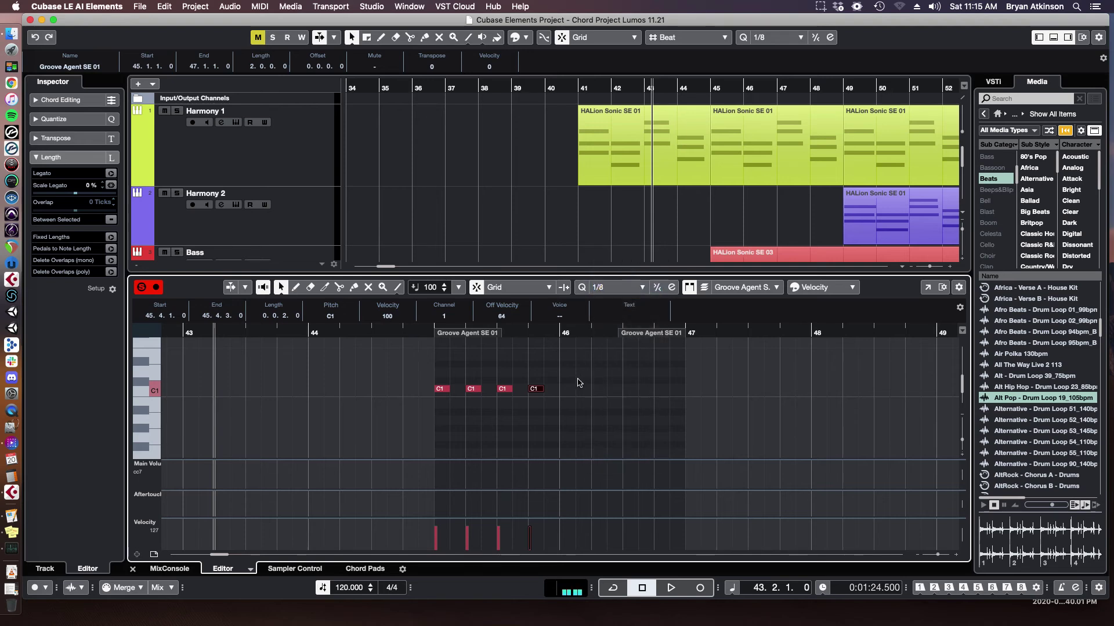
# Step: Add C1 notes on all four beats of bar 46, playing back the pattern partway through
pyautogui.click(566, 389)
pyautogui.click(598, 389)
pyautogui.moveTo(535, 332); pyautogui.dragTo(497, 378)
pyautogui.press('space')
pyautogui.press('space')
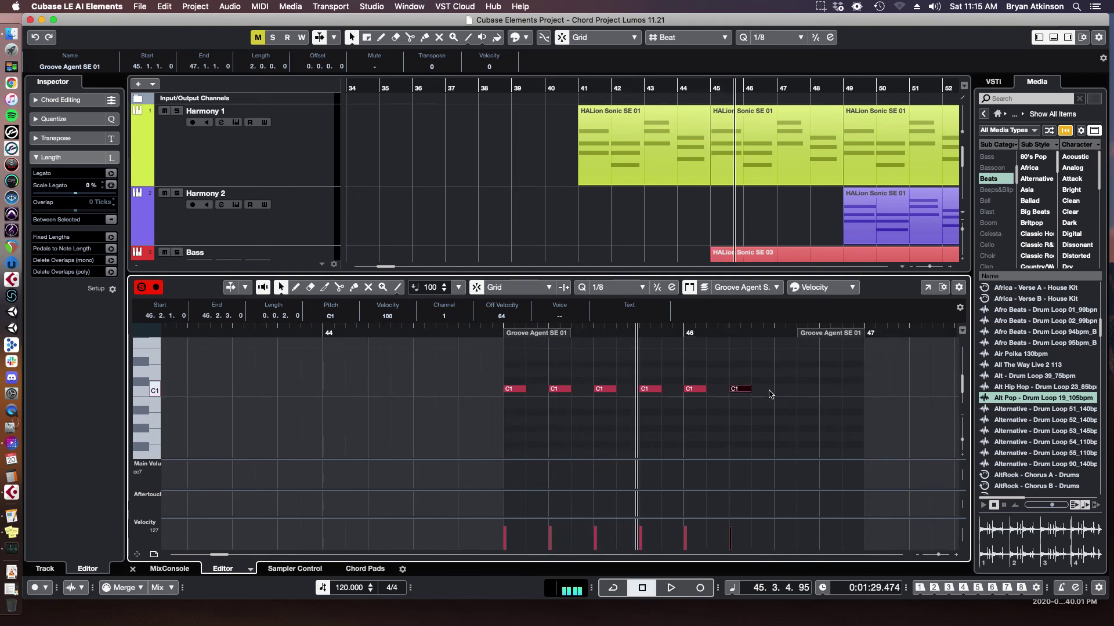
pyautogui.click(779, 389)
pyautogui.click(825, 389)
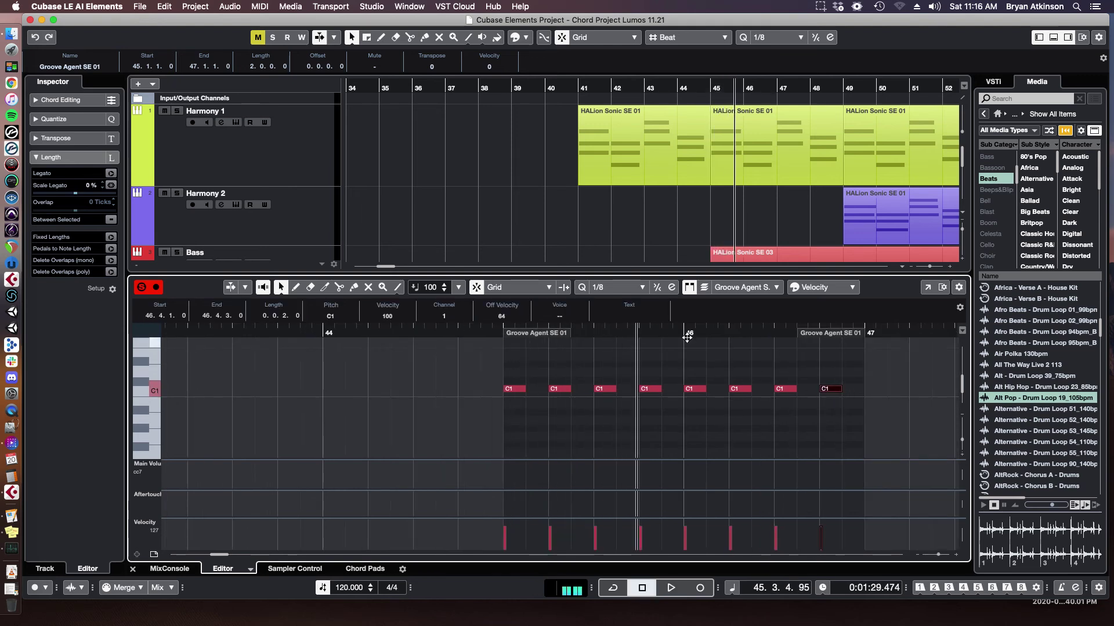
# Step: Play the pattern from bar 45, and add D#1 notes on beats 2 and 4 of bars 45 and 46
pyautogui.moveTo(575, 335); pyautogui.dragTo(546, 374)
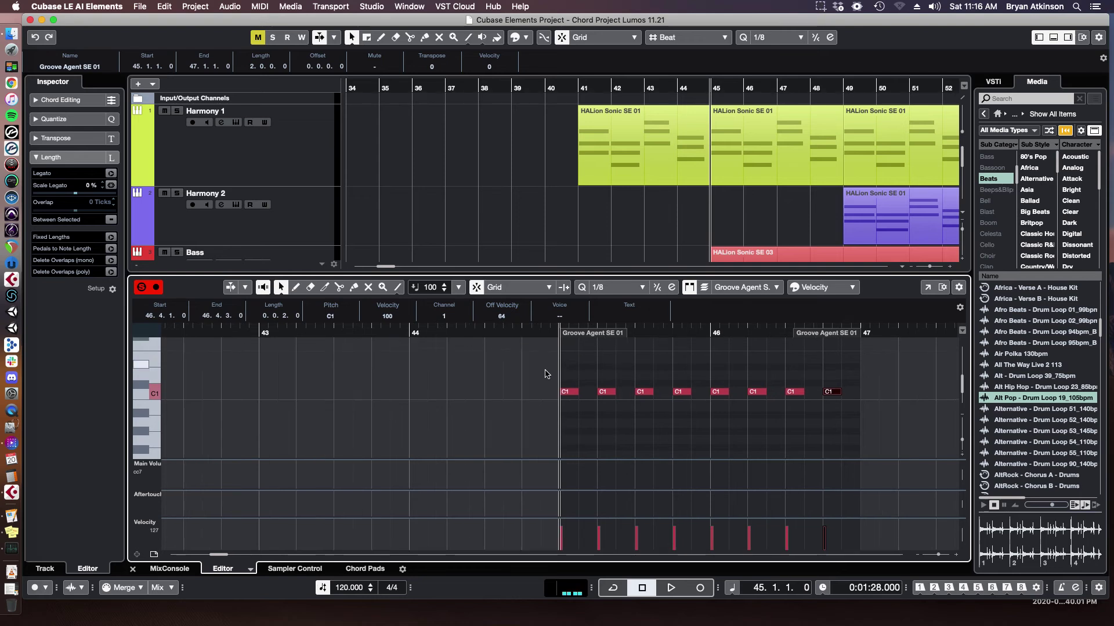
pyautogui.press('space')
pyautogui.scroll(1, 580, 379)
pyautogui.click(605, 381)
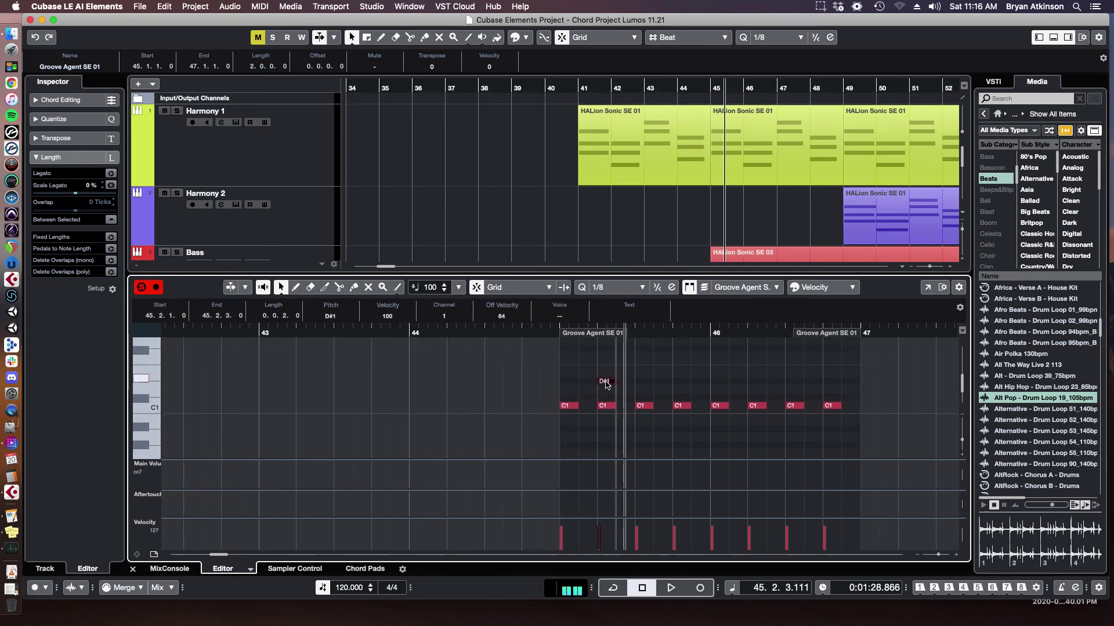
pyautogui.click(676, 381)
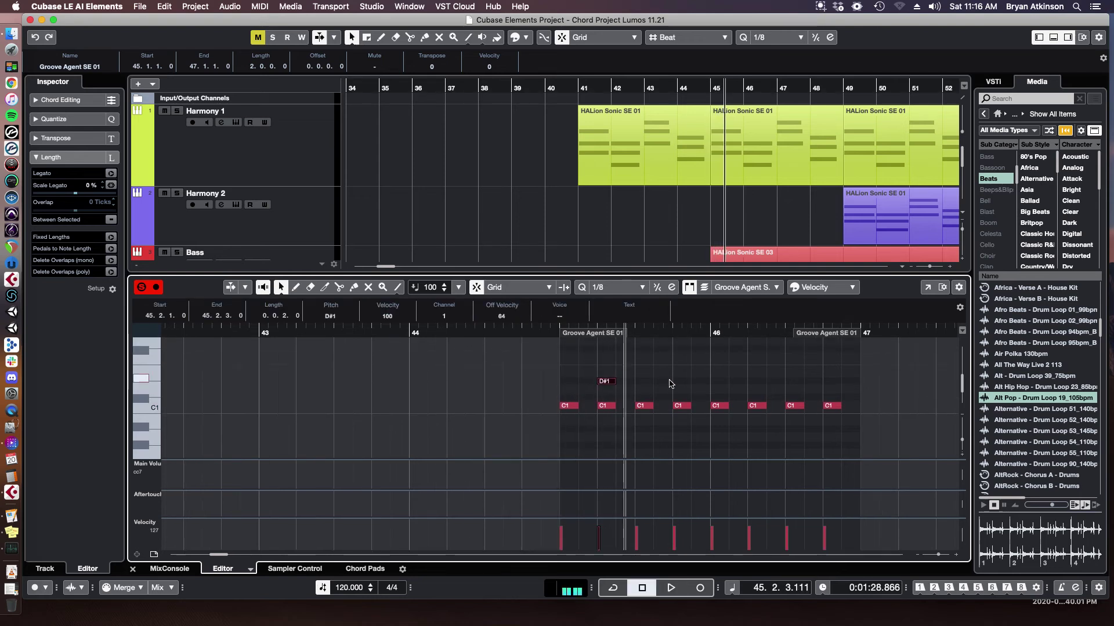
pyautogui.click(753, 382)
pyautogui.click(833, 381)
pyautogui.scroll(1, 545, 362)
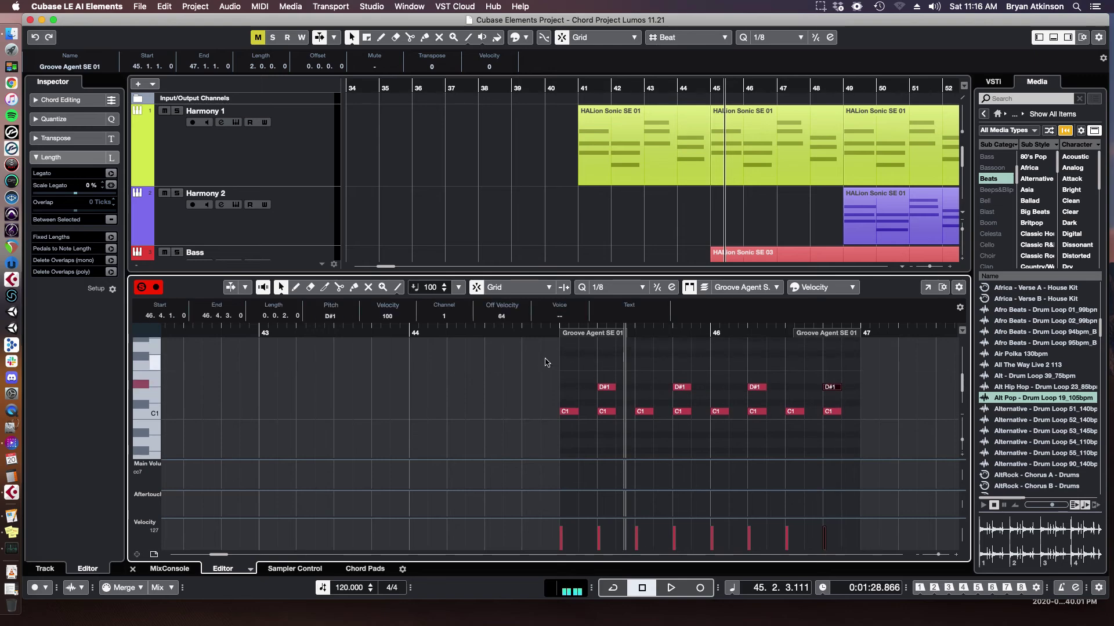
# Step: Add an eighth-length F#1 note at 45.1.1 and duplicate it repeatedly to fill every eighth note through the end of bar 46
pyautogui.click(572, 357)
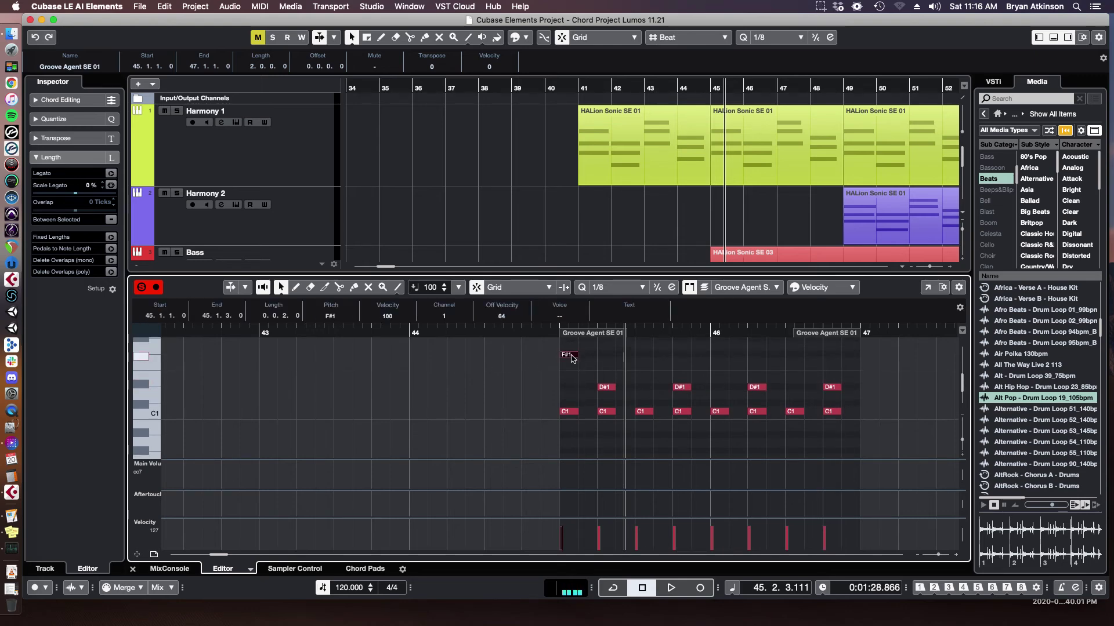
pyautogui.hotkey('alt', 'd')
pyautogui.hotkey('alt', 'd')
pyautogui.hotkey('alt', 'd')
pyautogui.hotkey('alt', 'd')
pyautogui.hotkey('alt', 'd')
pyautogui.hotkey('alt', 'd')
pyautogui.hotkey('alt', 'd')
pyautogui.hotkey('alt', 'd')
pyautogui.hotkey('alt', 'd')
pyautogui.hotkey('alt', 'd')
pyautogui.hotkey('alt', 'd')
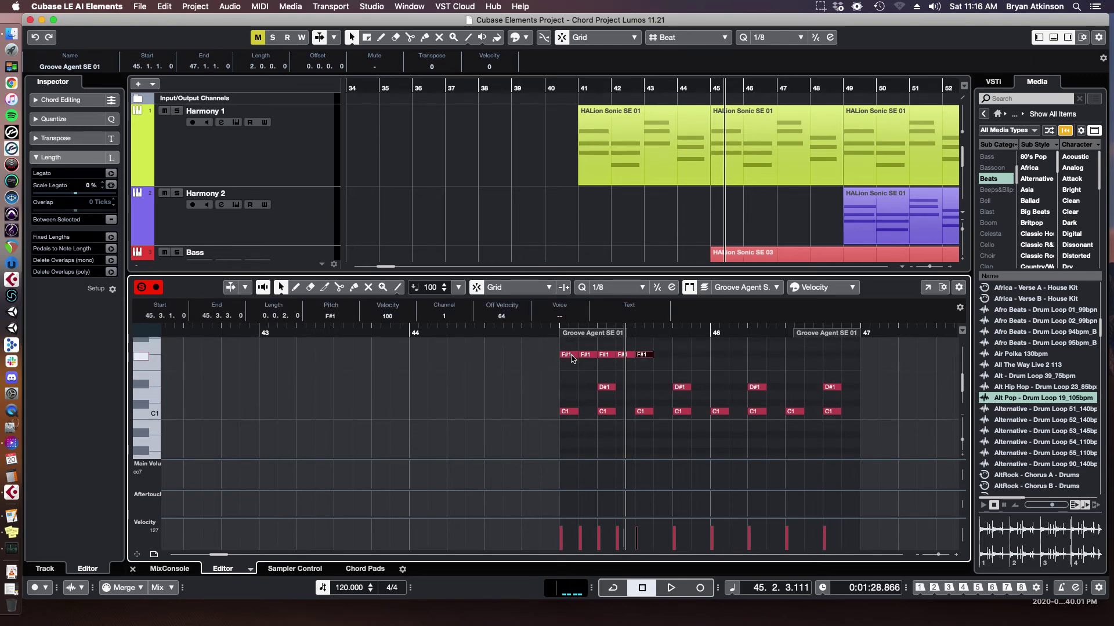
pyautogui.hotkey('alt', 'd')
pyautogui.hotkey('alt', 'd')
pyautogui.hotkey('alt', 'd')
pyautogui.hotkey('alt', 'd')
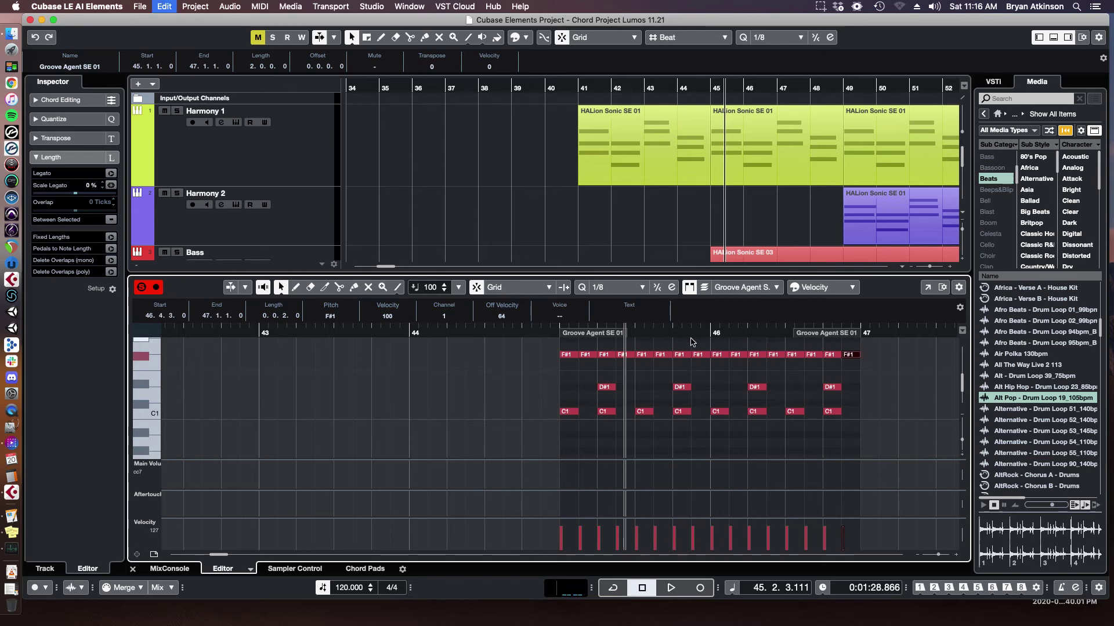
# Step: Play the finished drum pattern from the start of bar 45 through bar 46 and close the note editor
pyautogui.click(540, 331)
pyautogui.press('space')
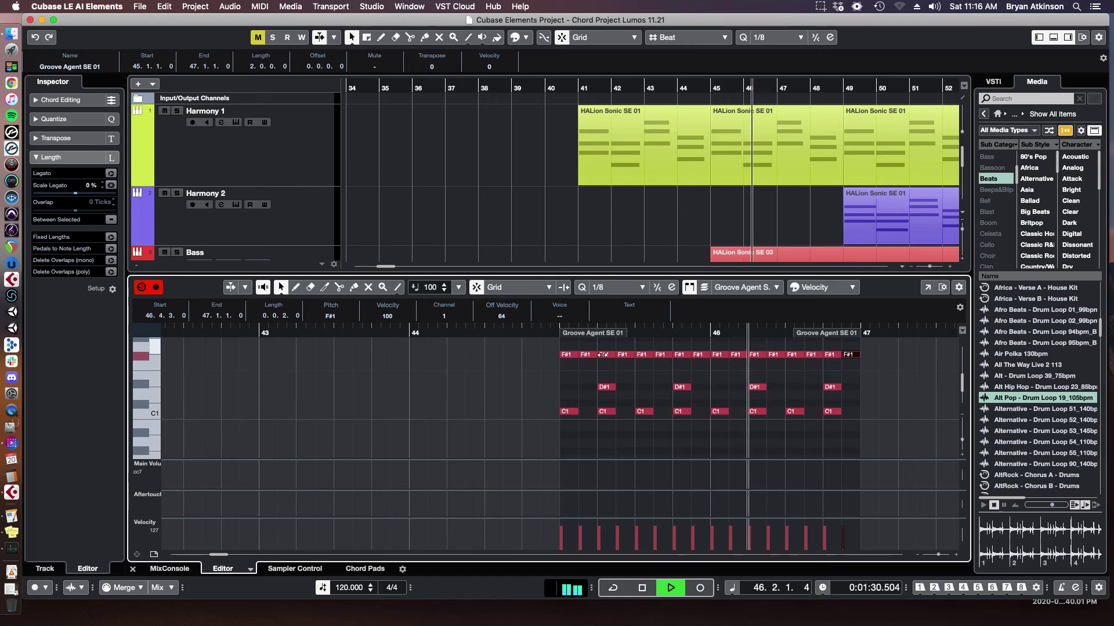
pyautogui.press('space')
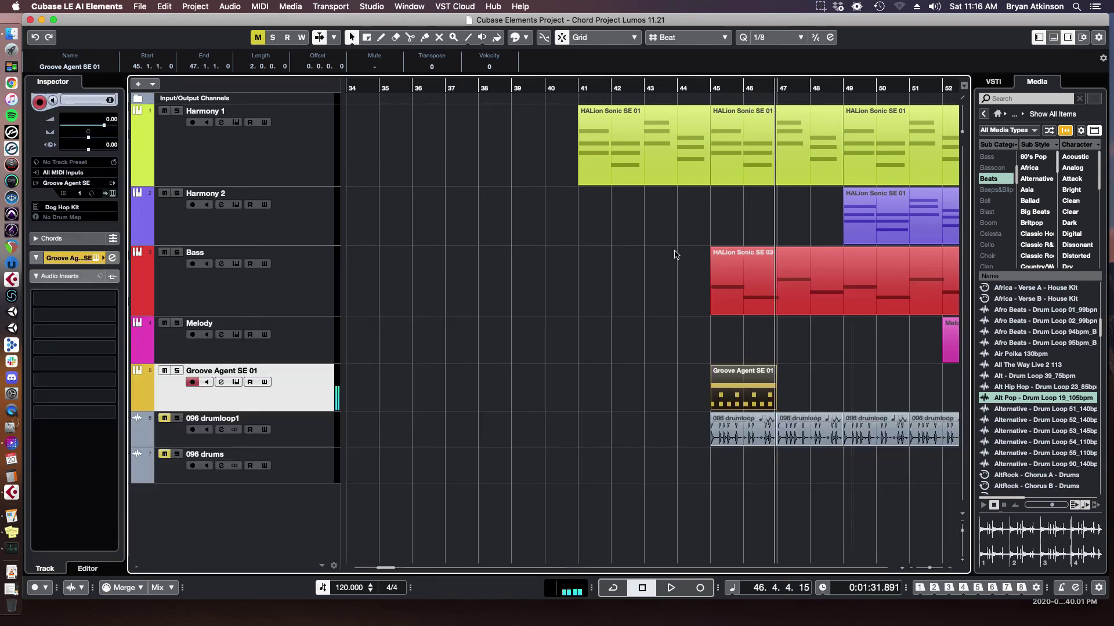
pyautogui.click(132, 569)
# Step: Duplicate the two-bar Groove Agent SE 01 part three times to fill bars 47 to 52
pyautogui.press('g')
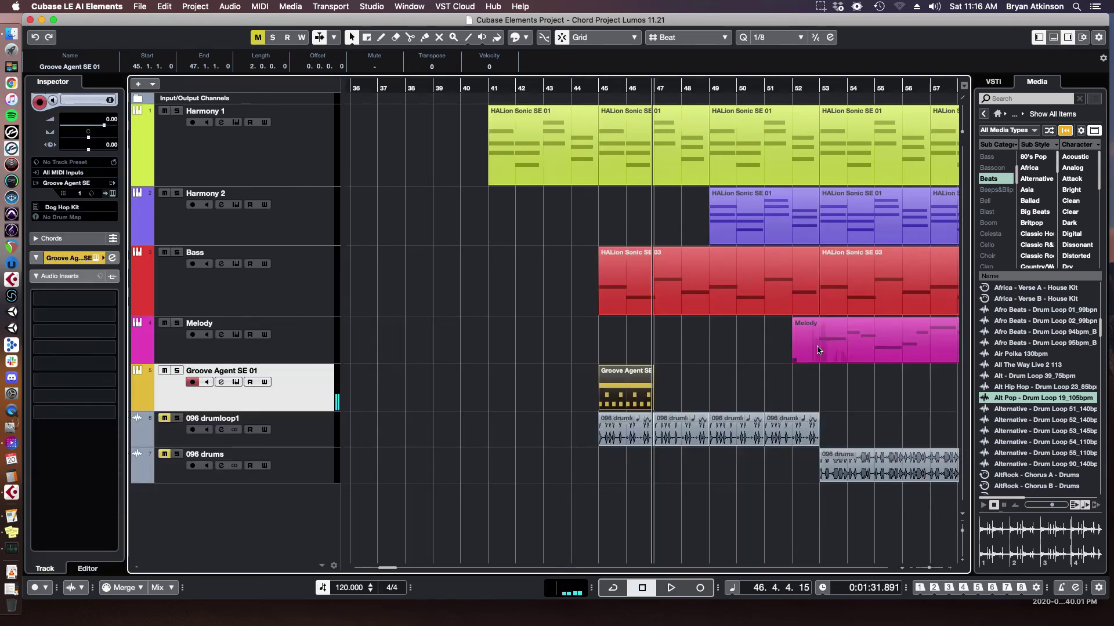
pyautogui.press('h')
pyautogui.press('h')
pyautogui.press('h')
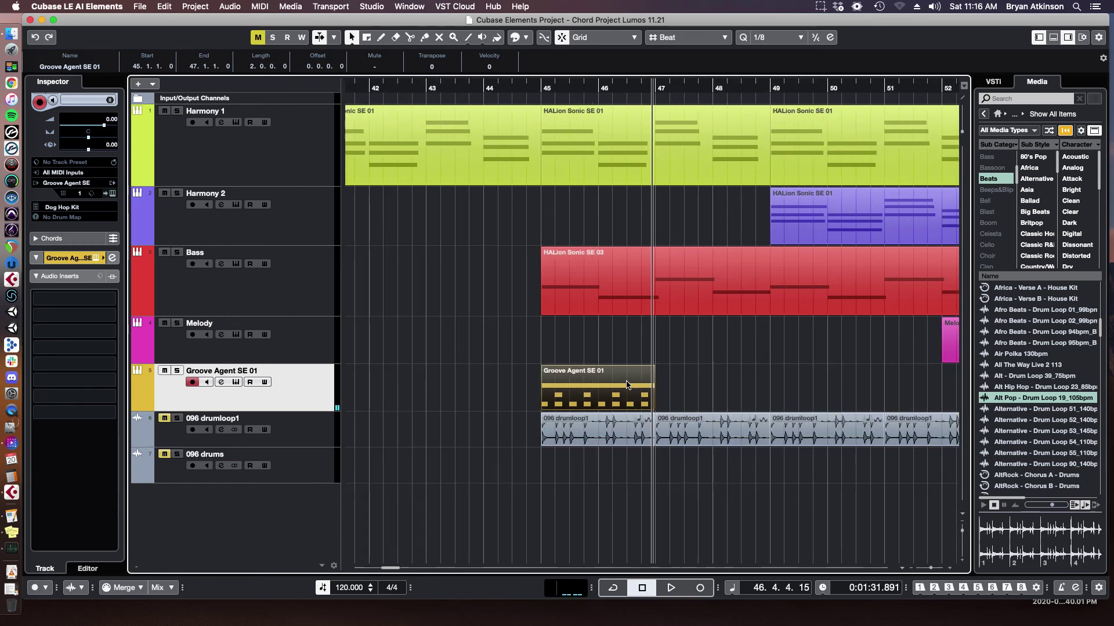
pyautogui.press('g')
pyautogui.press('g')
pyautogui.press('super+d')
pyautogui.press('super+d')
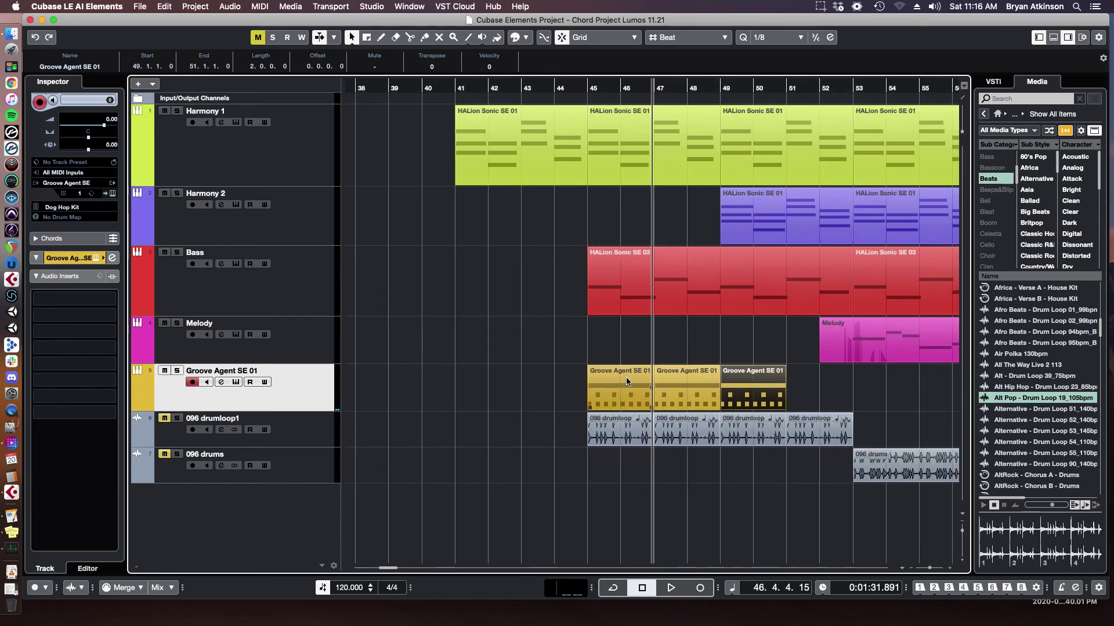
pyautogui.press('super+d')
# Step: Play the arrangement from bar 45 to hear the repeated drum parts with the harmony and bass
pyautogui.click(586, 91)
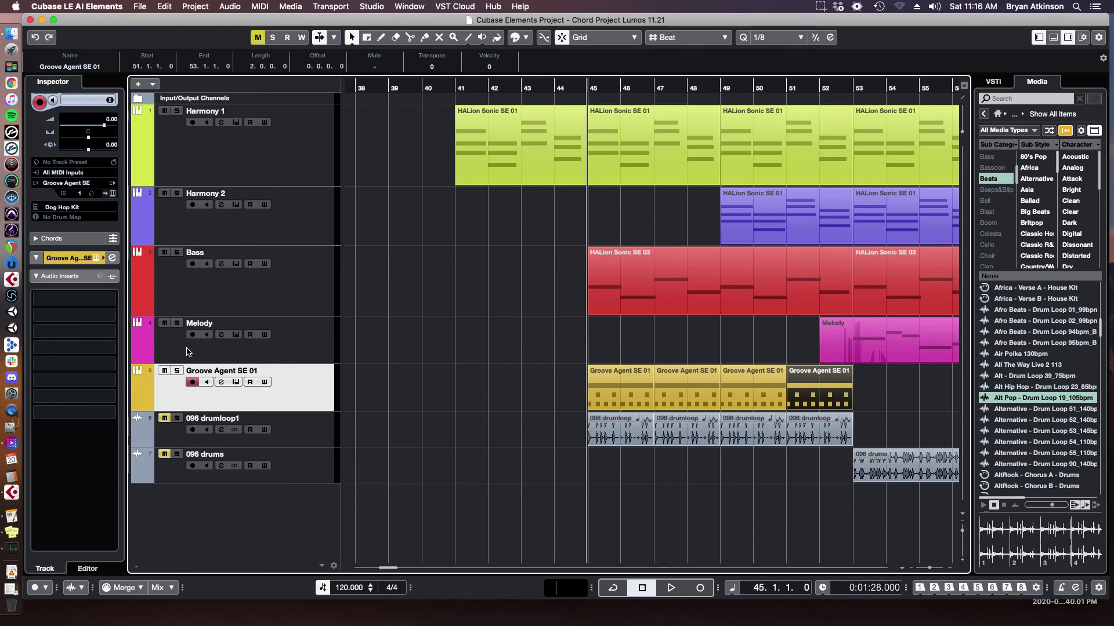
pyautogui.press('space')
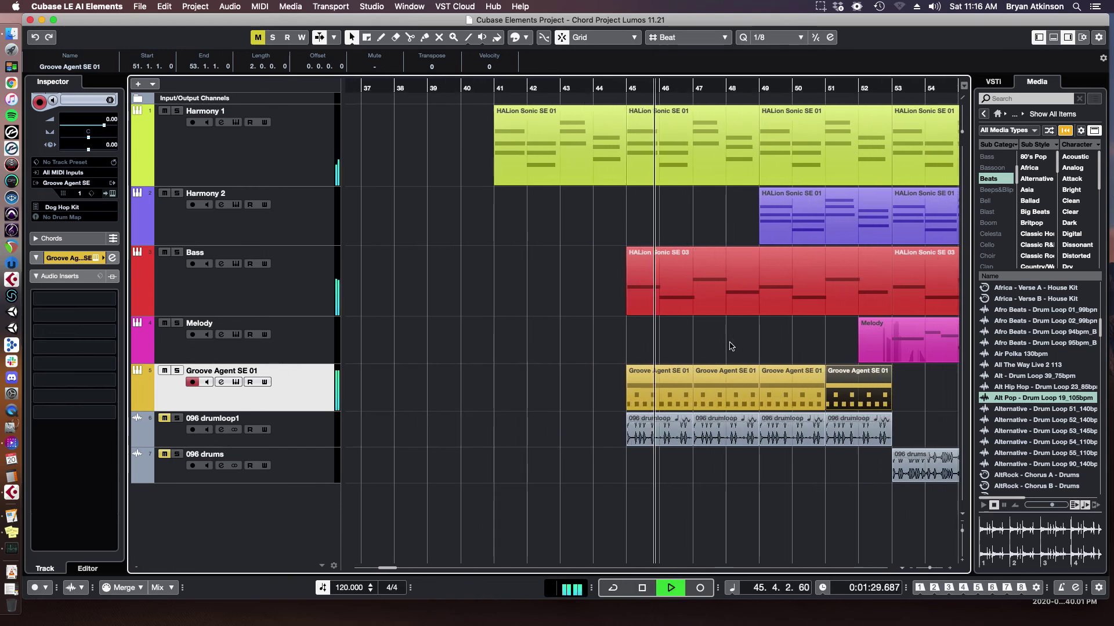
pyautogui.press('g')
pyautogui.press('g')
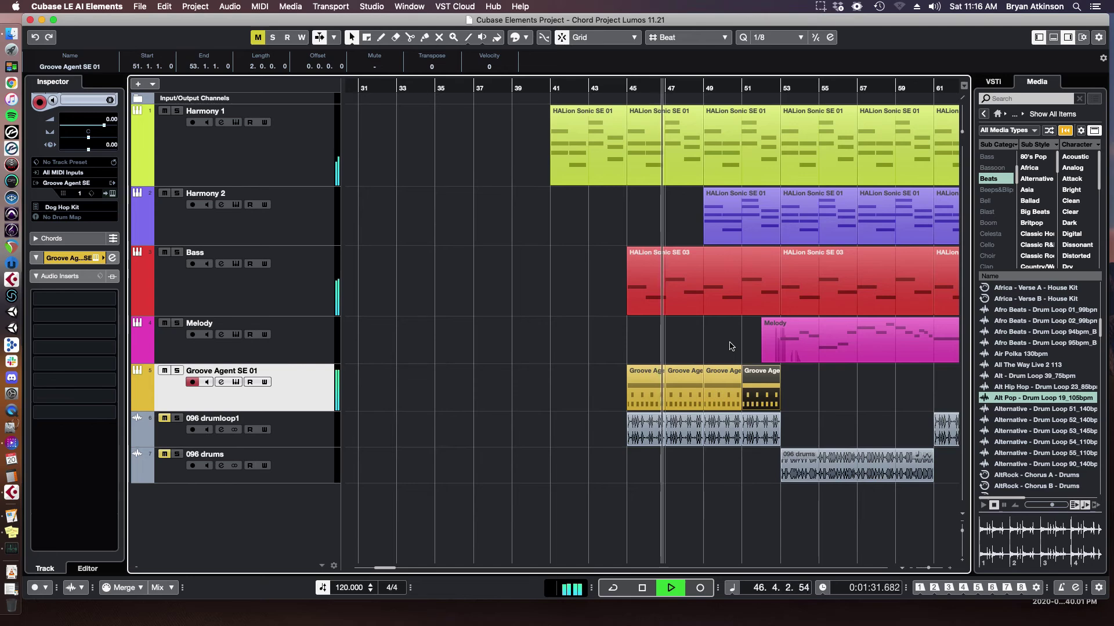
pyautogui.press('g')
pyautogui.press('space')
# Step: Delete all parts on the Groove Agent SE 01 track and open its instrument window in pattern view, moved off the tracks
pyautogui.click(633, 383)
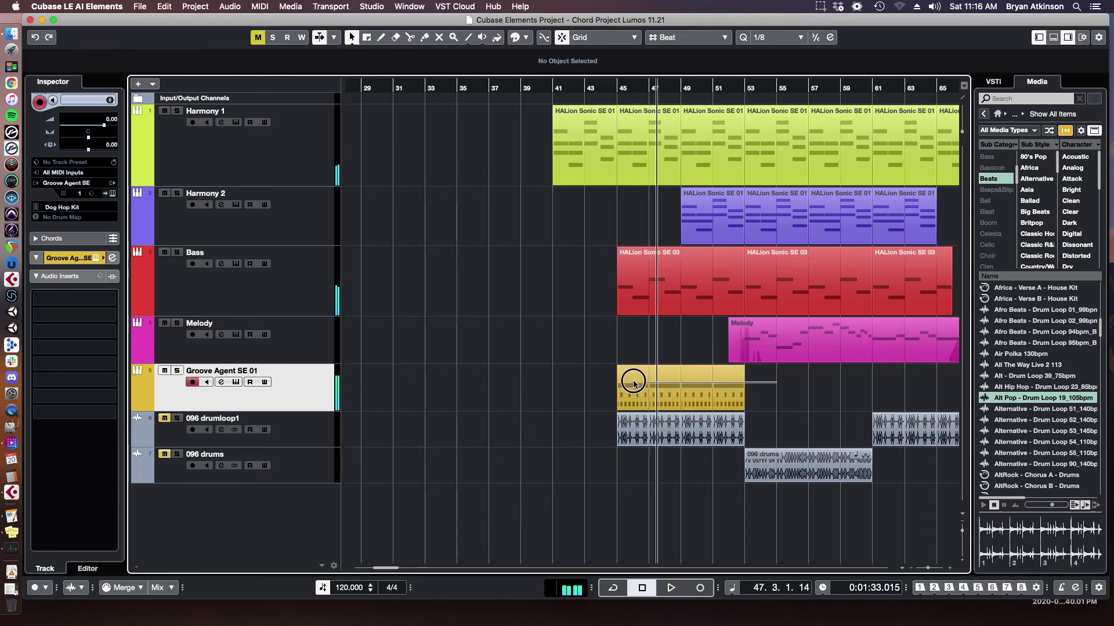
pyautogui.press('Delete')
pyautogui.click(236, 383)
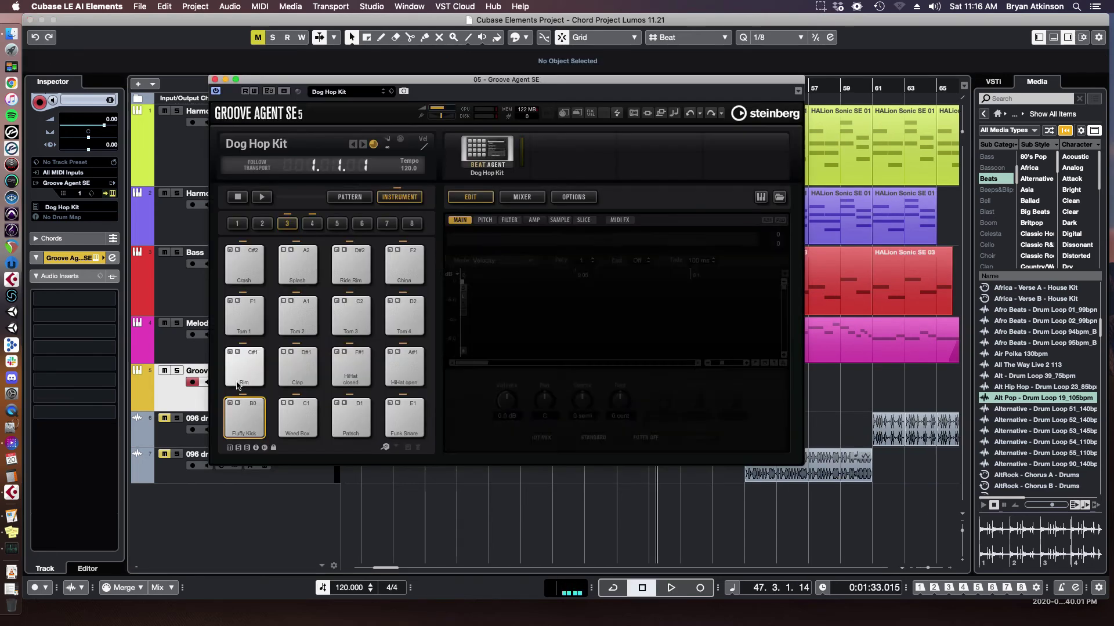
pyautogui.click(349, 197)
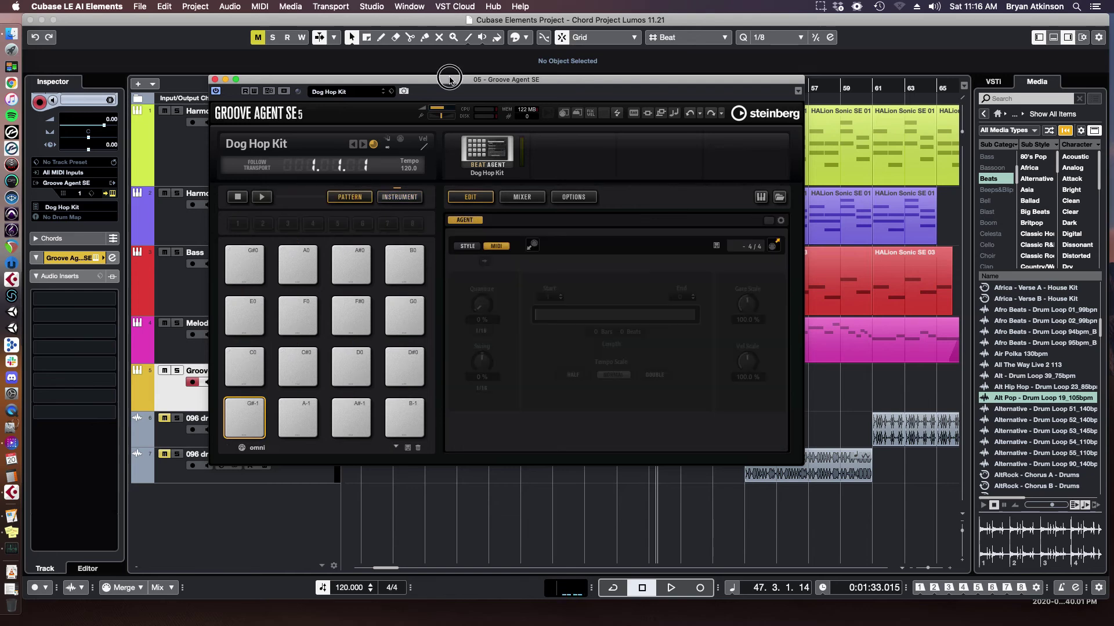
pyautogui.moveTo(452, 79); pyautogui.dragTo(846, 75)
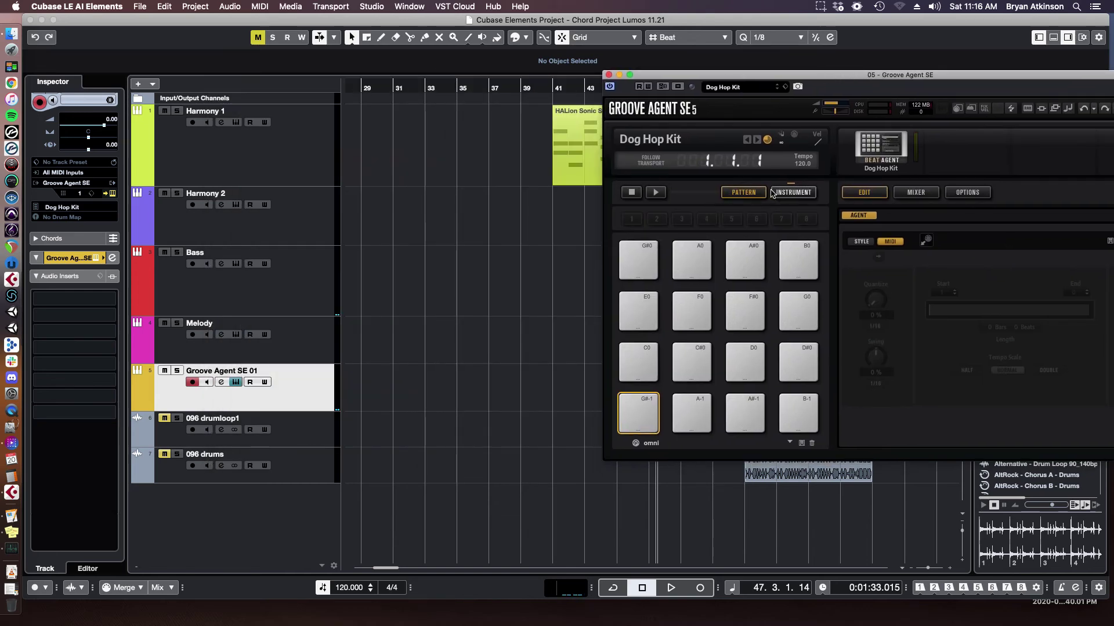
pyautogui.click(792, 192)
pyautogui.click(743, 192)
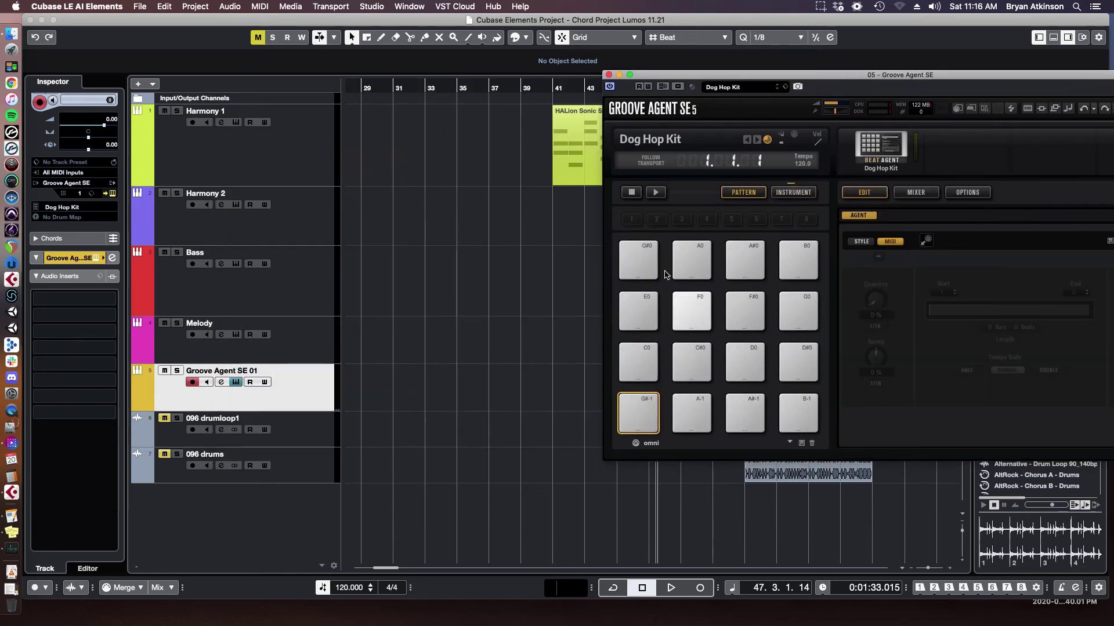
# Step: Filter the Groove Agent presets by the Classic House sub style and load House Kit 01
pyautogui.click(726, 88)
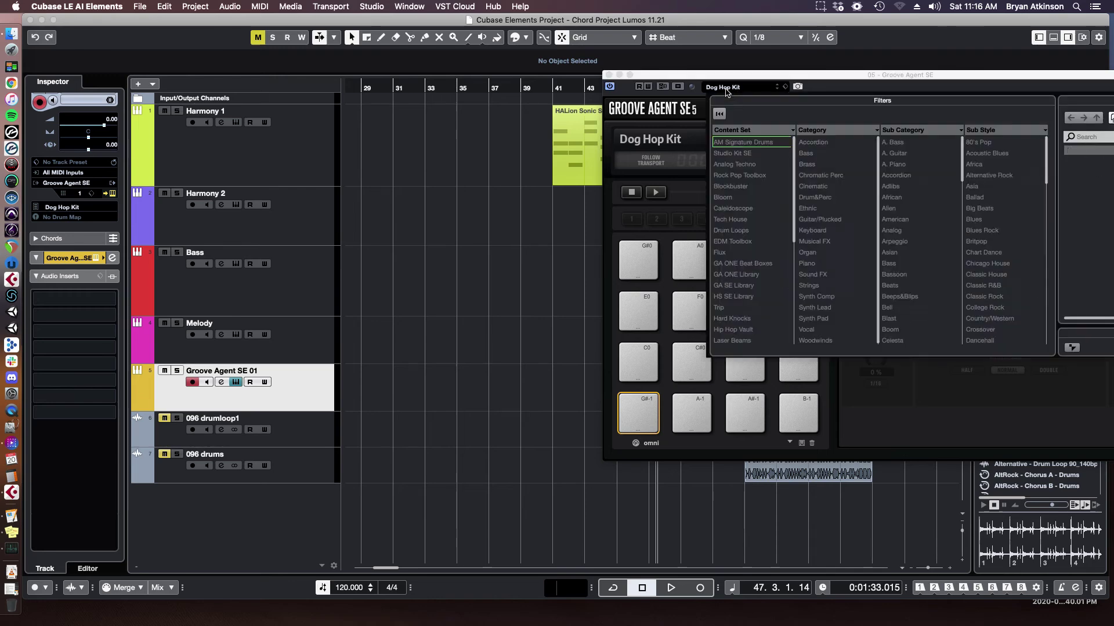
pyautogui.moveTo(849, 82); pyautogui.dragTo(676, 81)
pyautogui.click(556, 87)
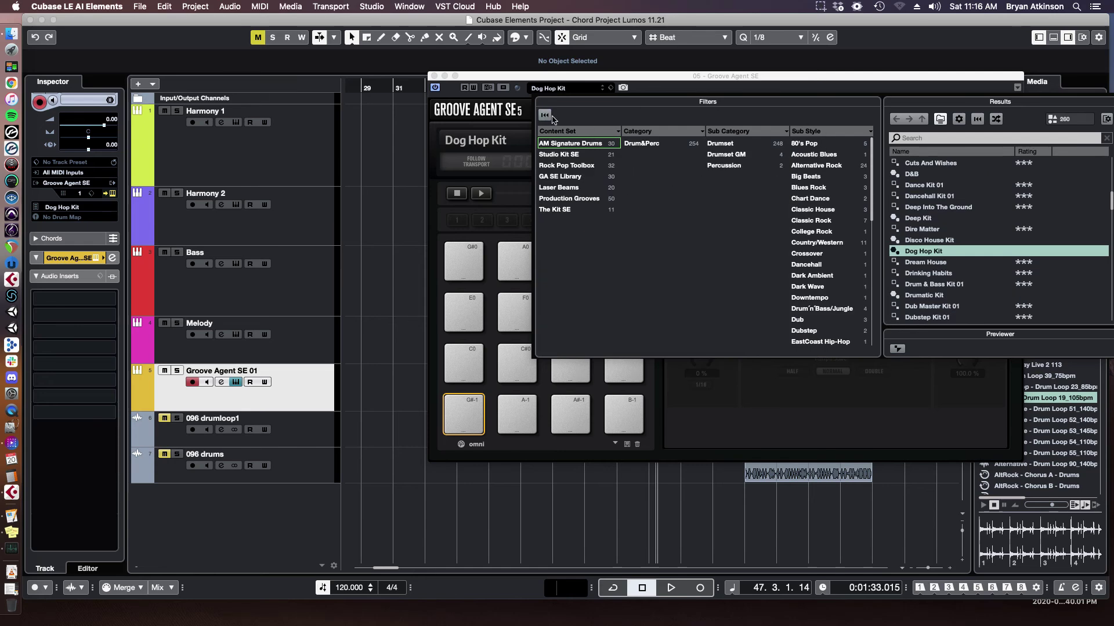
pyautogui.click(829, 210)
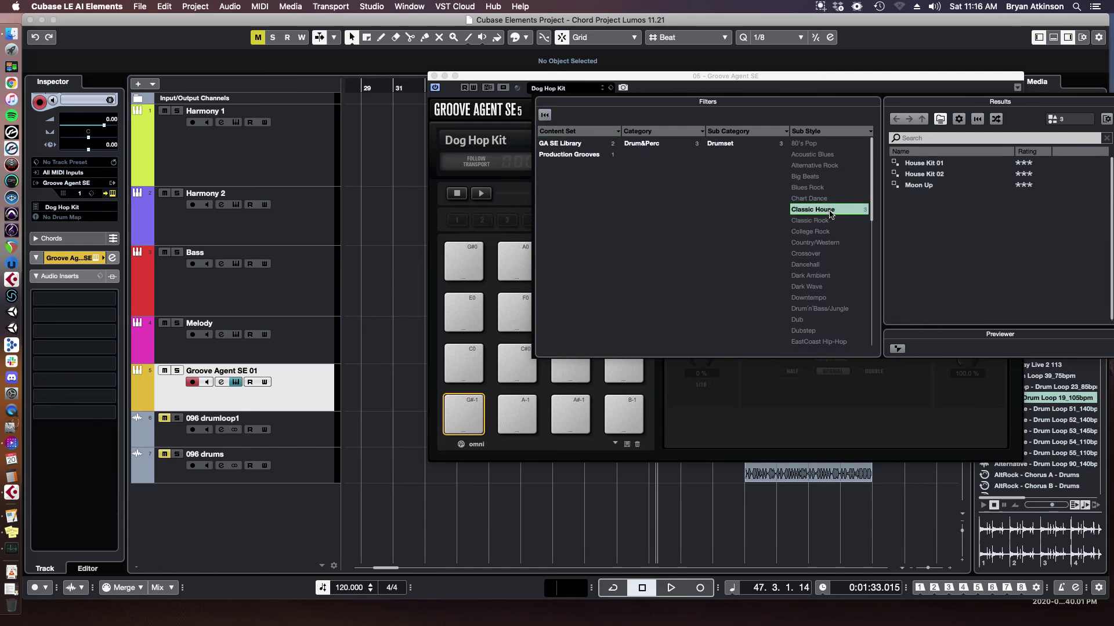
pyautogui.doubleClick(946, 168)
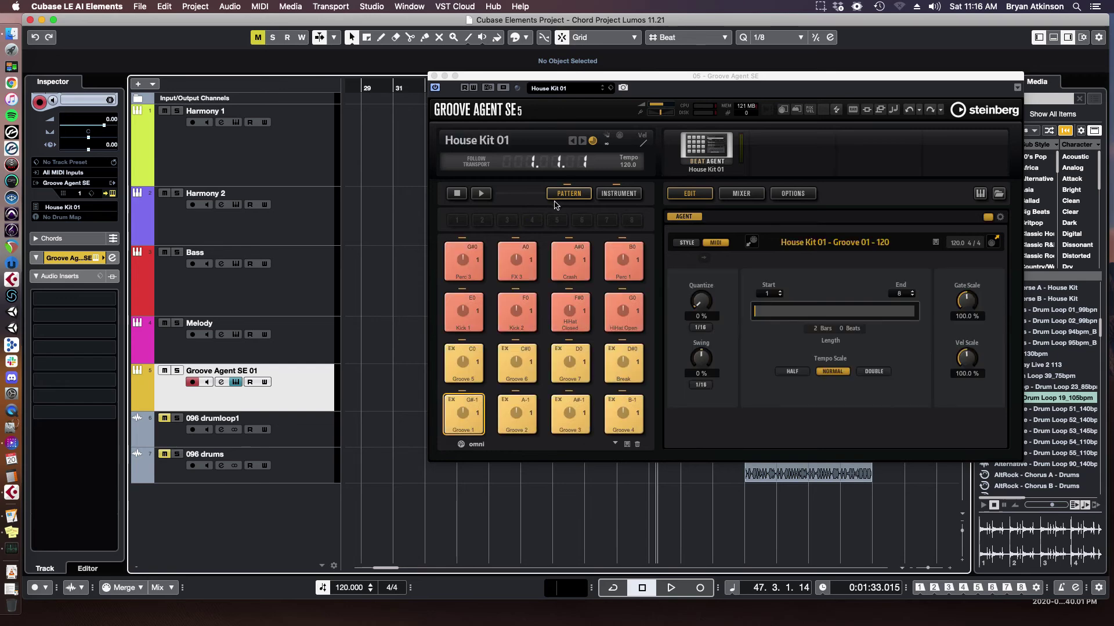
# Step: Audition the Groove 1 and Groove 2 pattern pads of House Kit 01, keeping the Groove Agent window clear of the tracks
pyautogui.click(463, 415)
pyautogui.click(463, 419)
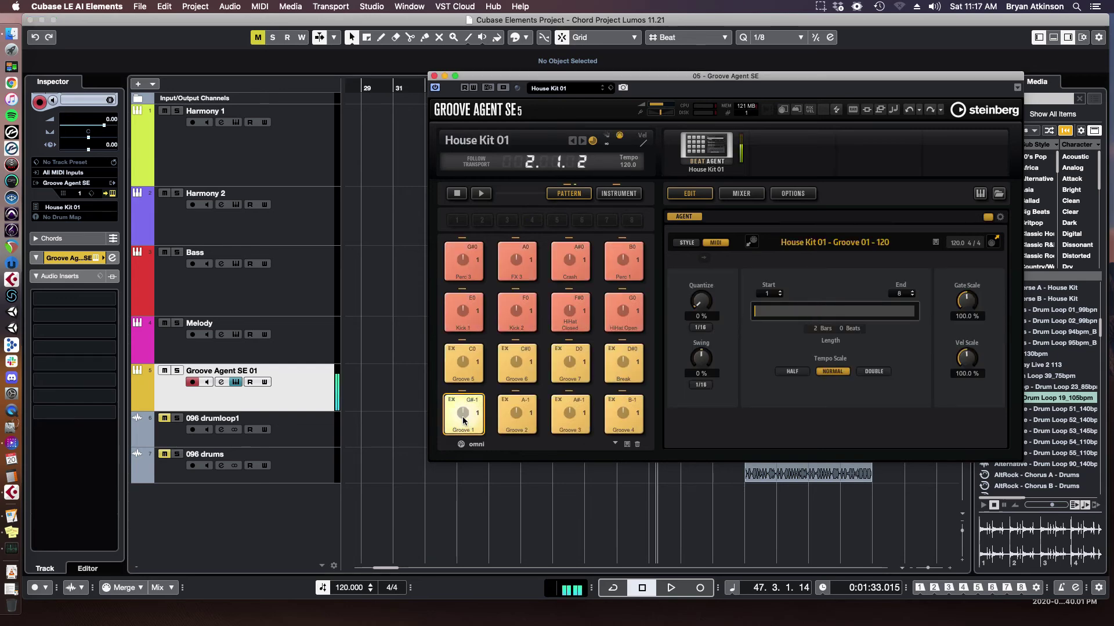
pyautogui.moveTo(556, 79); pyautogui.dragTo(930, 84)
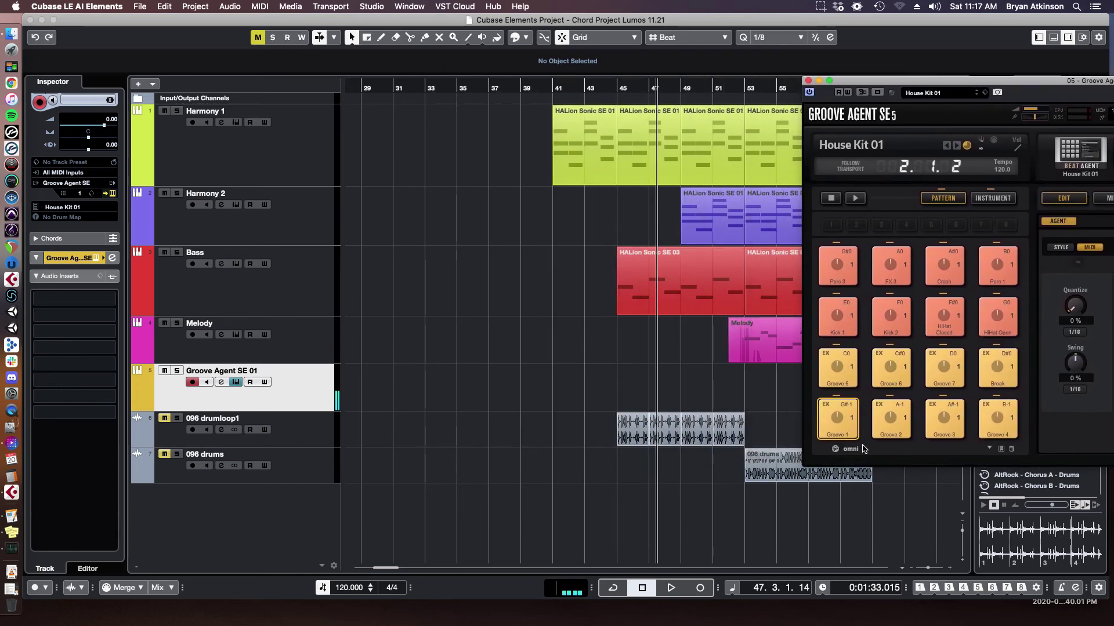
pyautogui.click(880, 416)
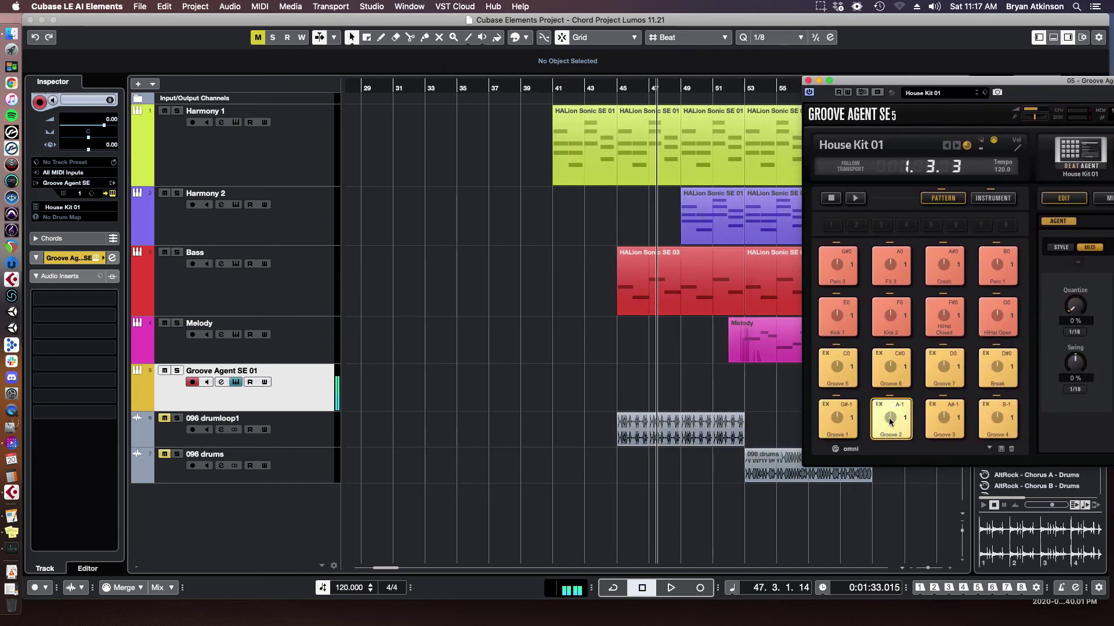
# Step: Place Groove 2 at bar 45 and Groove 1 at bar 49 on the drum track, duplicating both to fill bars 45 to 52
pyautogui.moveTo(890, 422); pyautogui.dragTo(617, 378)
pyautogui.moveTo(837, 417); pyautogui.dragTo(682, 374)
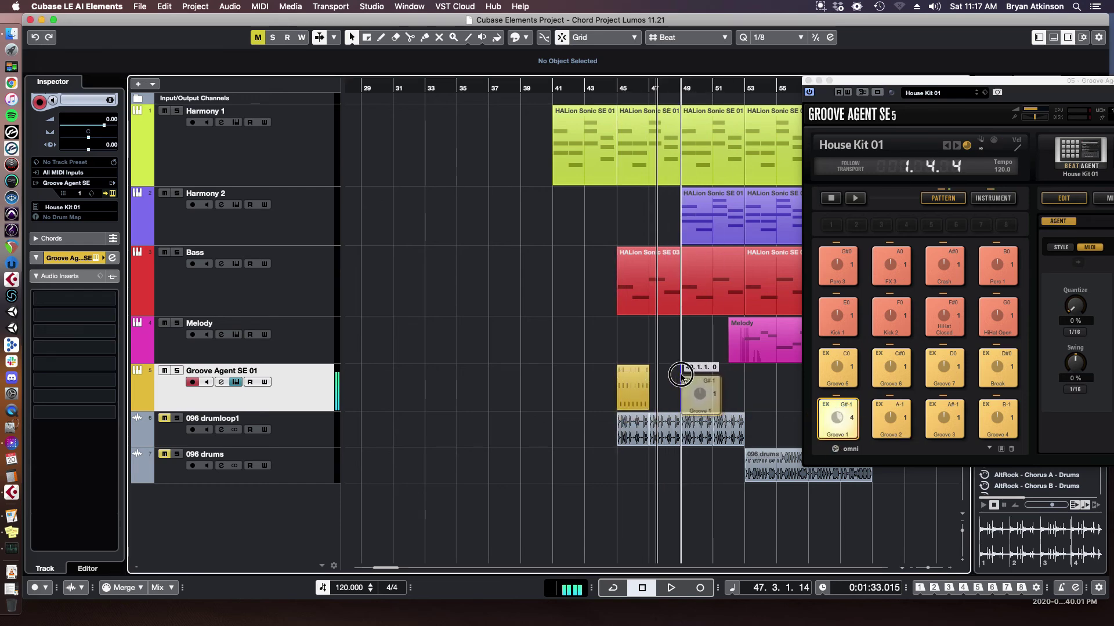
pyautogui.click(631, 385)
pyautogui.press('super+d')
pyautogui.press('super+d')
pyautogui.press('super+d')
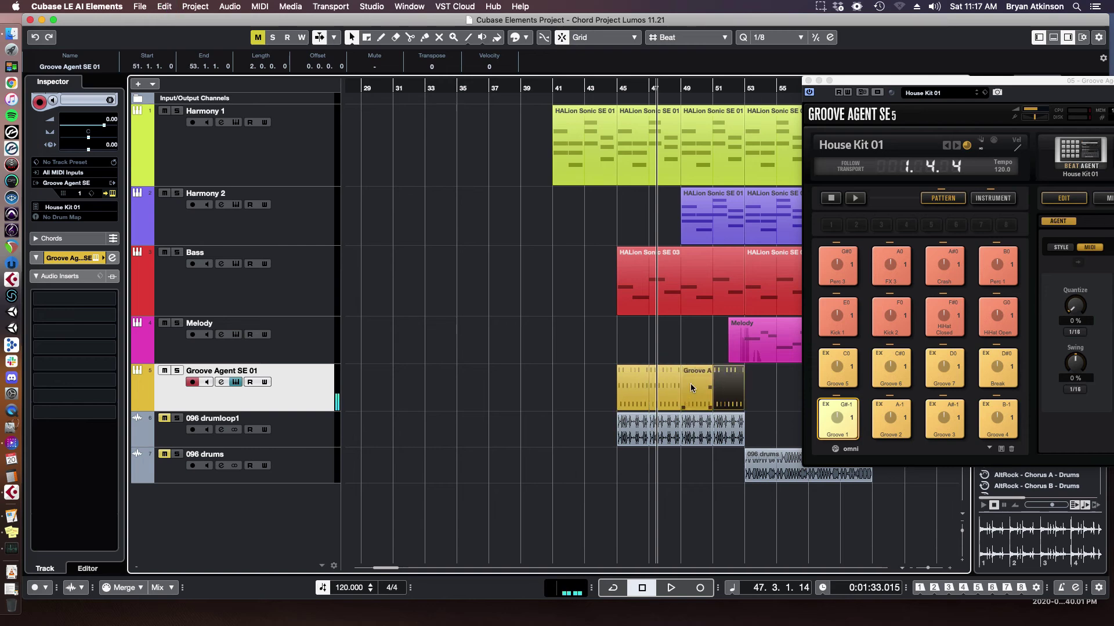
# Step: Play the arrangement from the middle of bar 44 to hear the new house grooves with the other tracks
pyautogui.click(608, 87)
pyautogui.press('space')
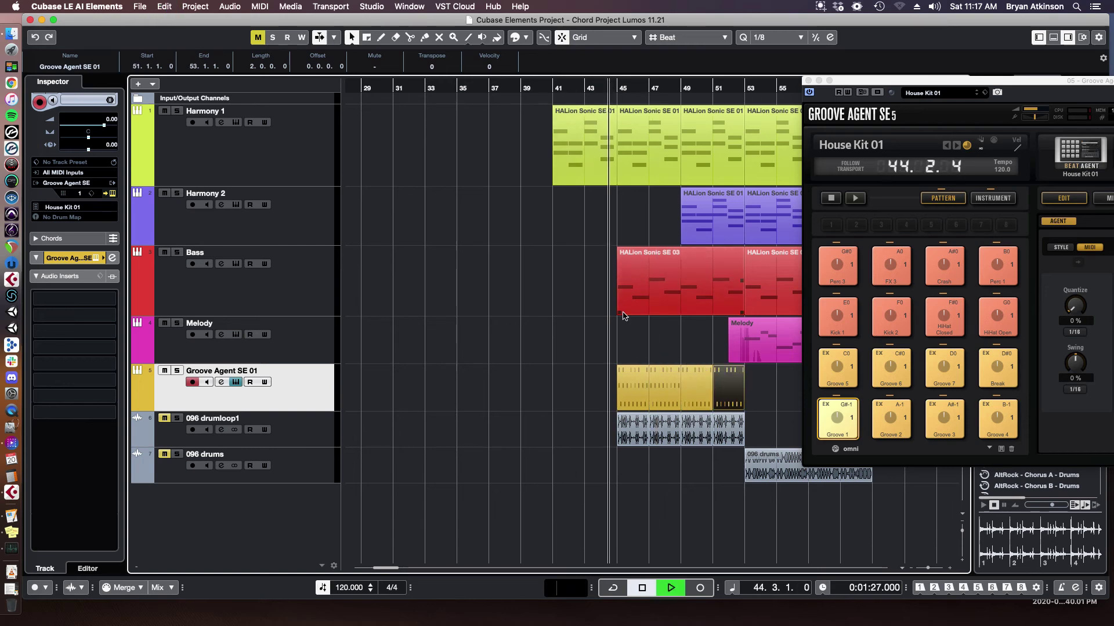
pyautogui.click(641, 361)
pyautogui.scroll(5, 667, 354)
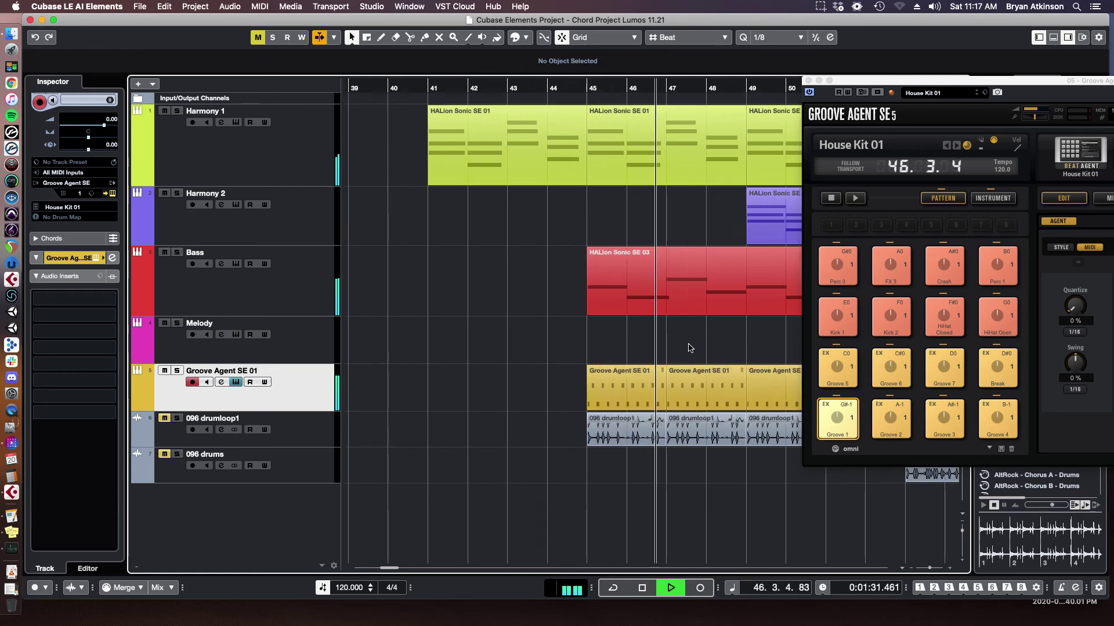
pyautogui.scroll(-3, 689, 348)
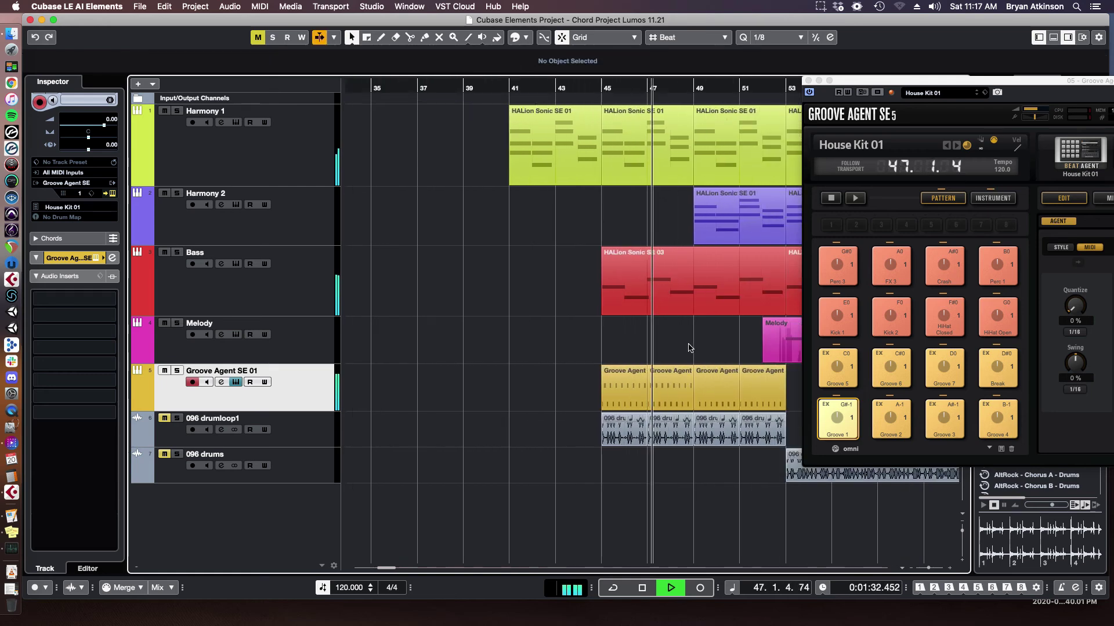
pyautogui.press('space')
# Step: Transpose the C1 notes of the drum part at bar 49 up to C#1, and close the note editor and Groove Agent window
pyautogui.doubleClick(709, 378)
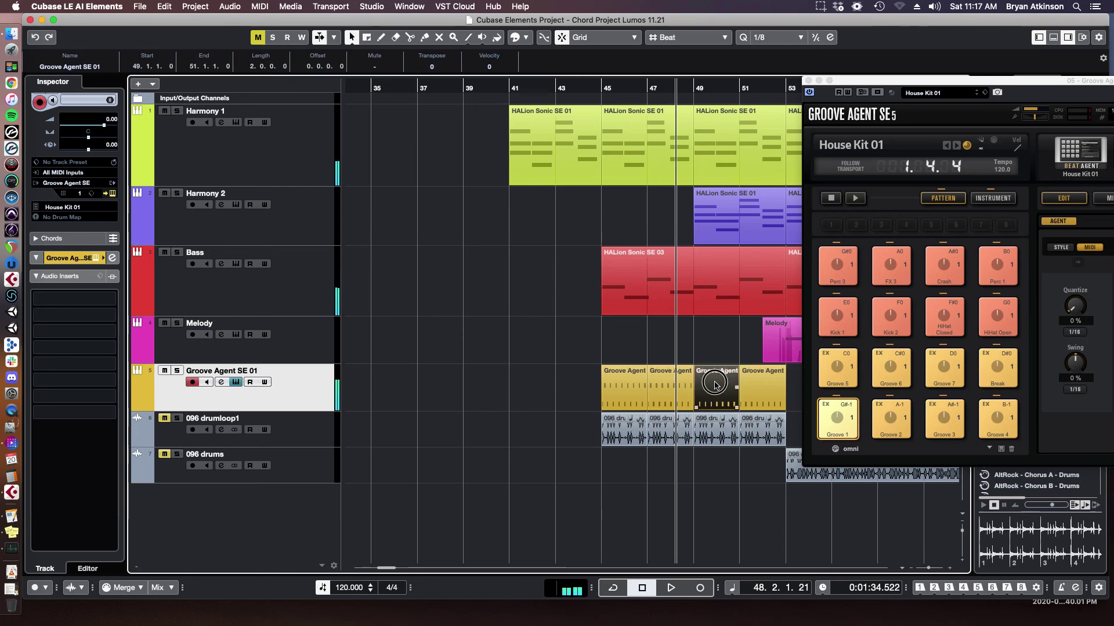
pyautogui.moveTo(410, 418); pyautogui.dragTo(675, 458)
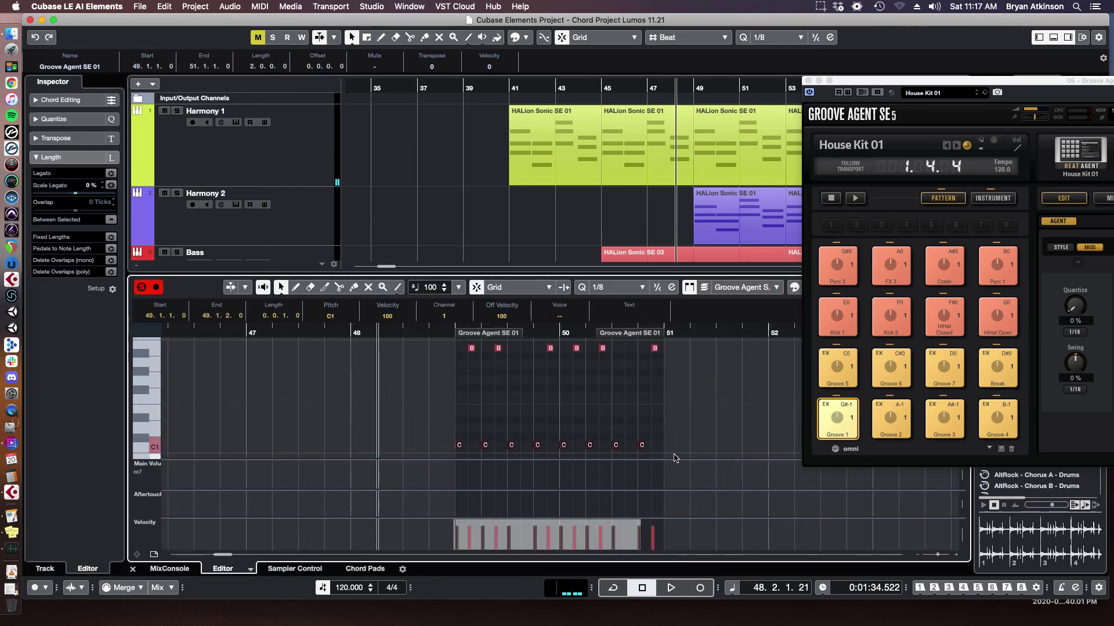
pyautogui.press('Up')
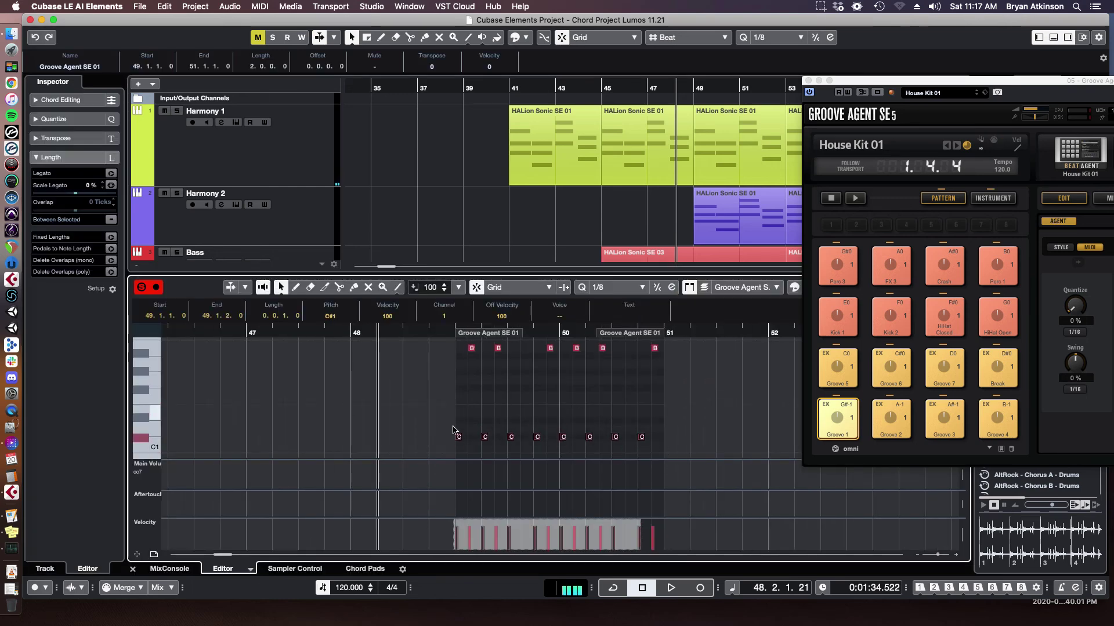
pyautogui.click(133, 569)
pyautogui.press('g')
pyautogui.press('g')
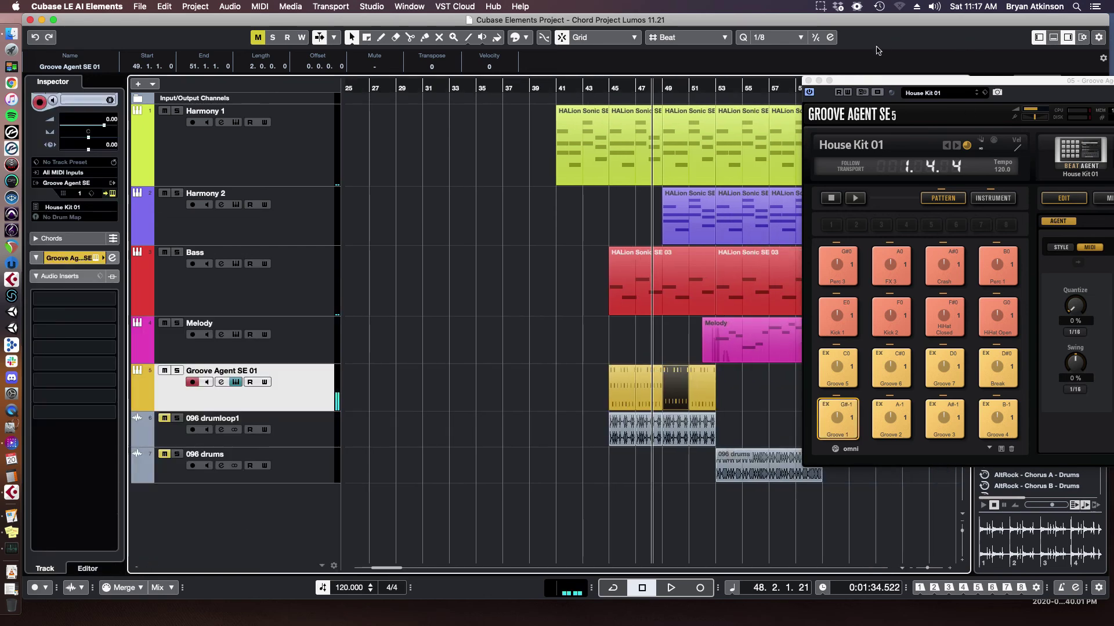
pyautogui.click(806, 80)
# Step: Look over the whole arrangement from bar 41 onward, checking how the harmony, bass, melody and drum parts enter
pyautogui.press('g')
pyautogui.press('g')
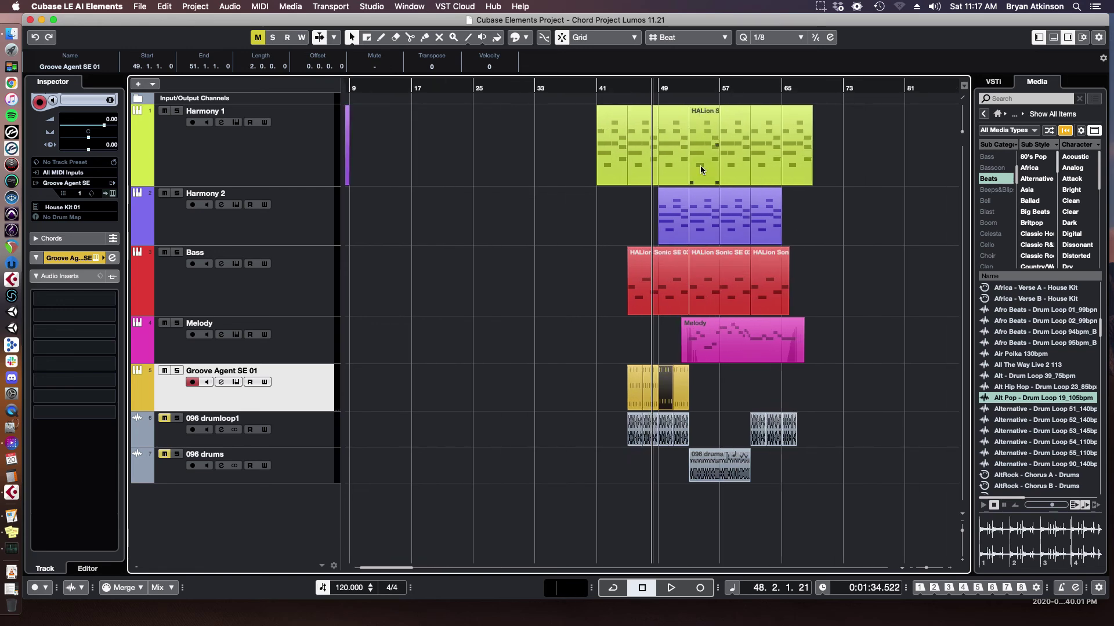
pyautogui.click(604, 281)
pyautogui.press('h')
pyautogui.press('h')
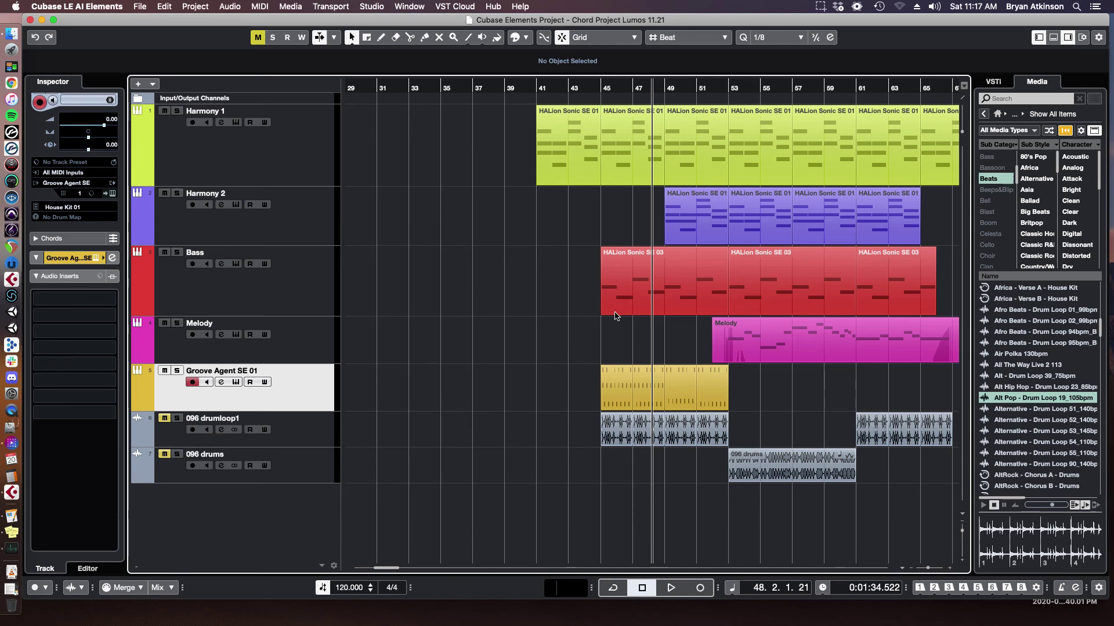
pyautogui.moveTo(562, 88); pyautogui.dragTo(724, 99)
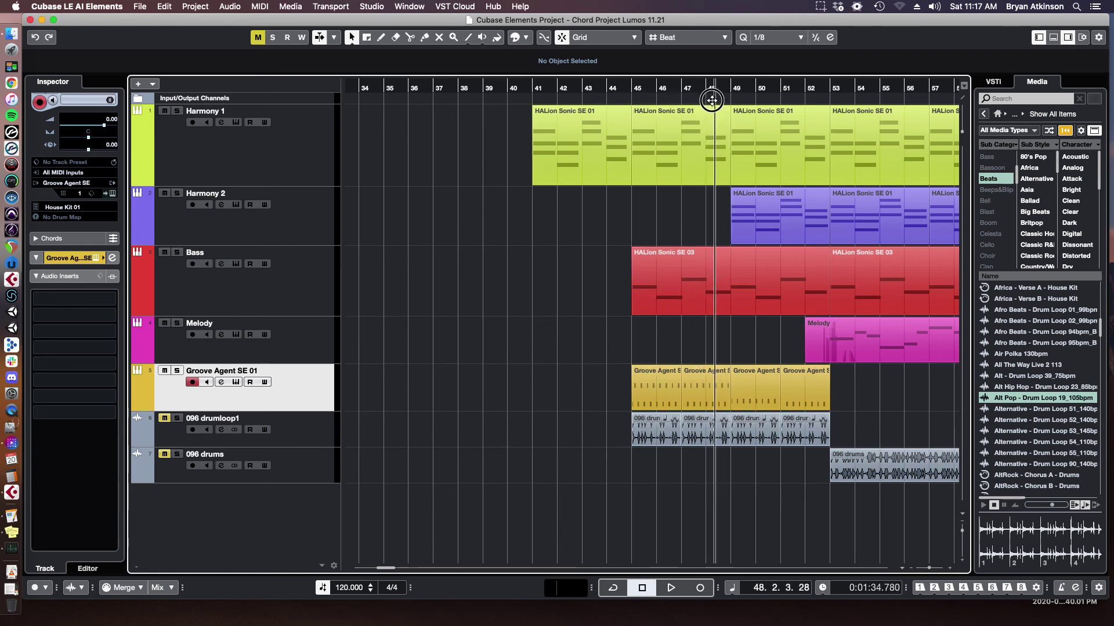
pyautogui.click(777, 213)
pyautogui.scroll(5, 777, 212)
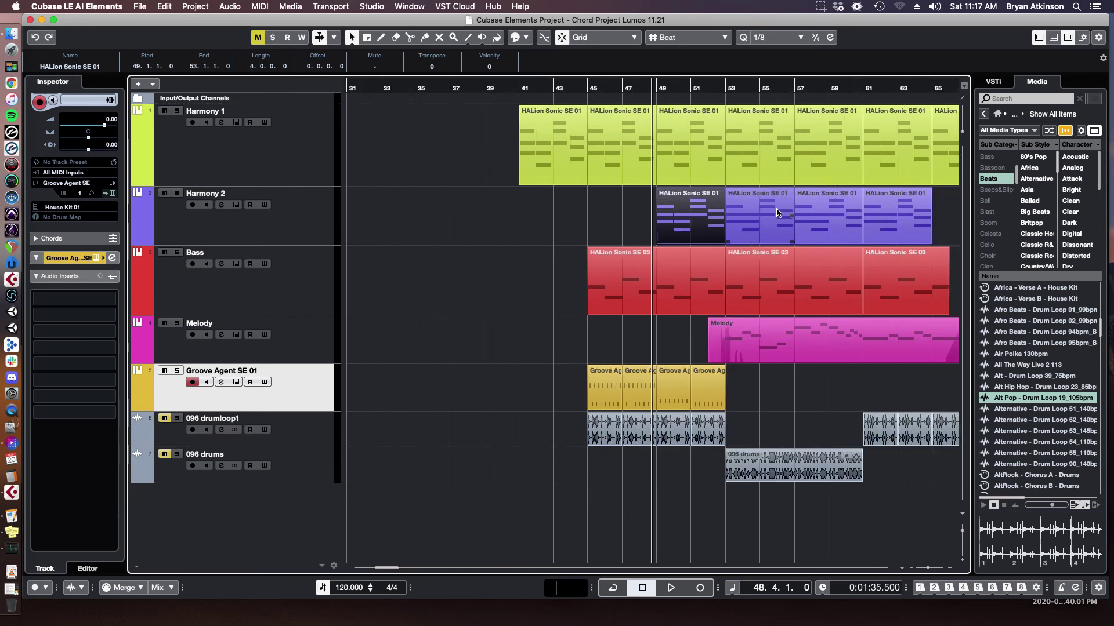
pyautogui.scroll(2, 782, 224)
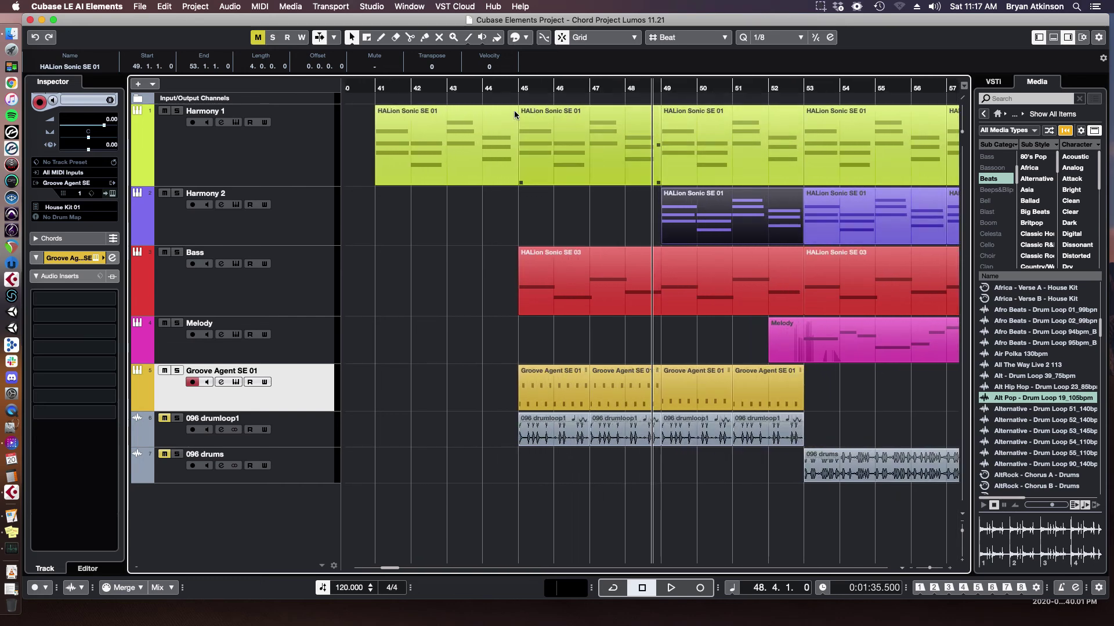
pyautogui.scroll(-2, 801, 312)
pyautogui.scroll(-3, 791, 312)
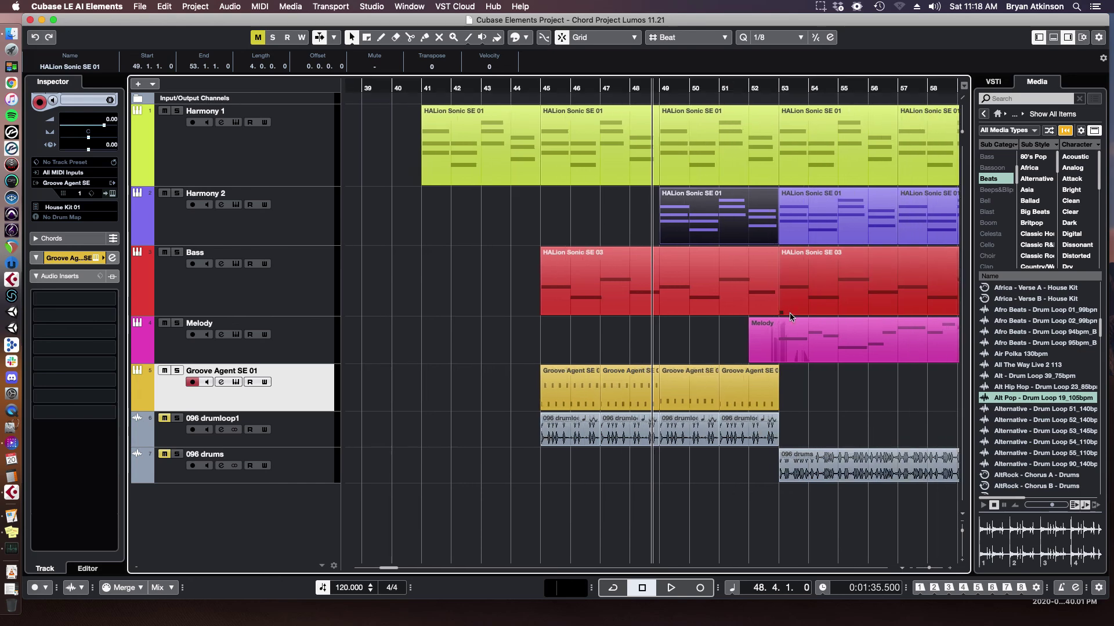
# Step: Examine how the Melody, drum loop, 096 drums and both harmony tracks are arranged, especially around bar 53
pyautogui.click(770, 356)
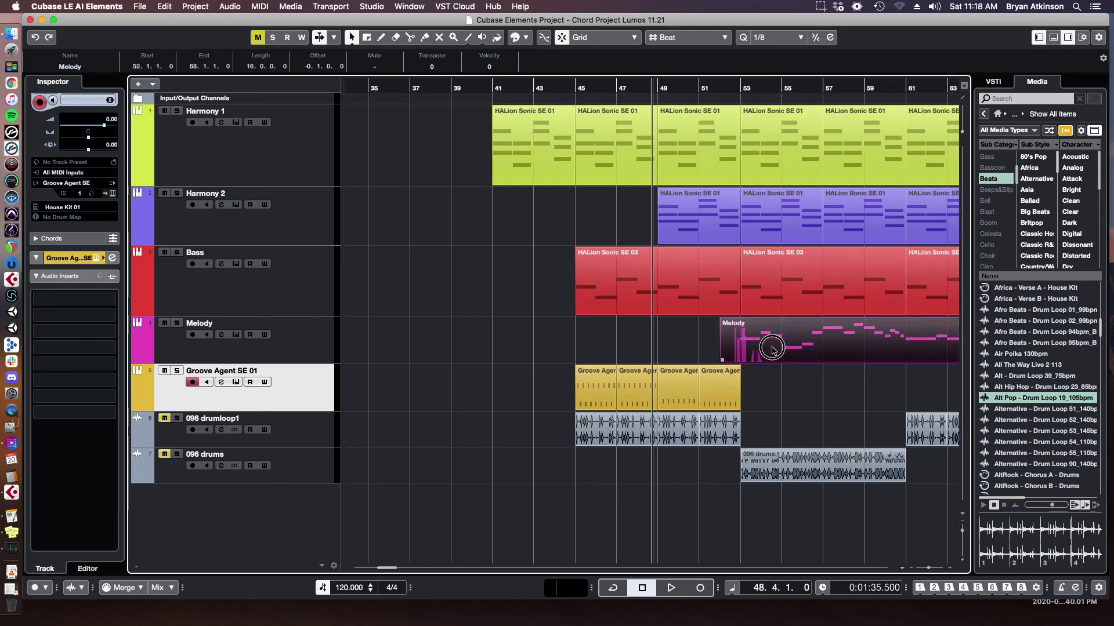
pyautogui.click(770, 475)
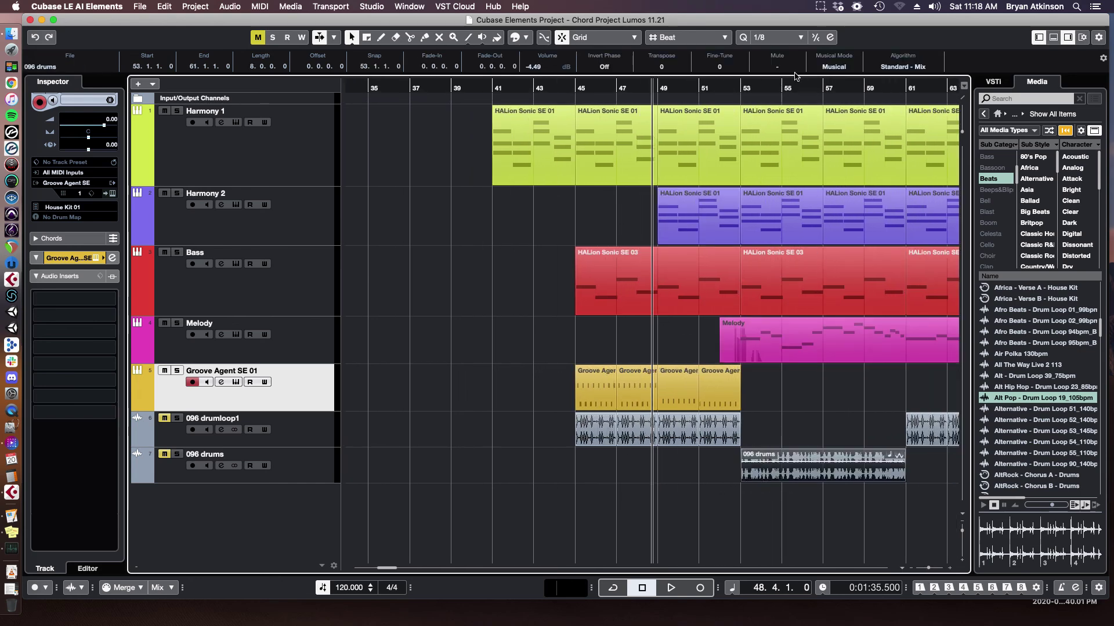
pyautogui.moveTo(806, 89); pyautogui.dragTo(778, 129)
pyautogui.click(802, 429)
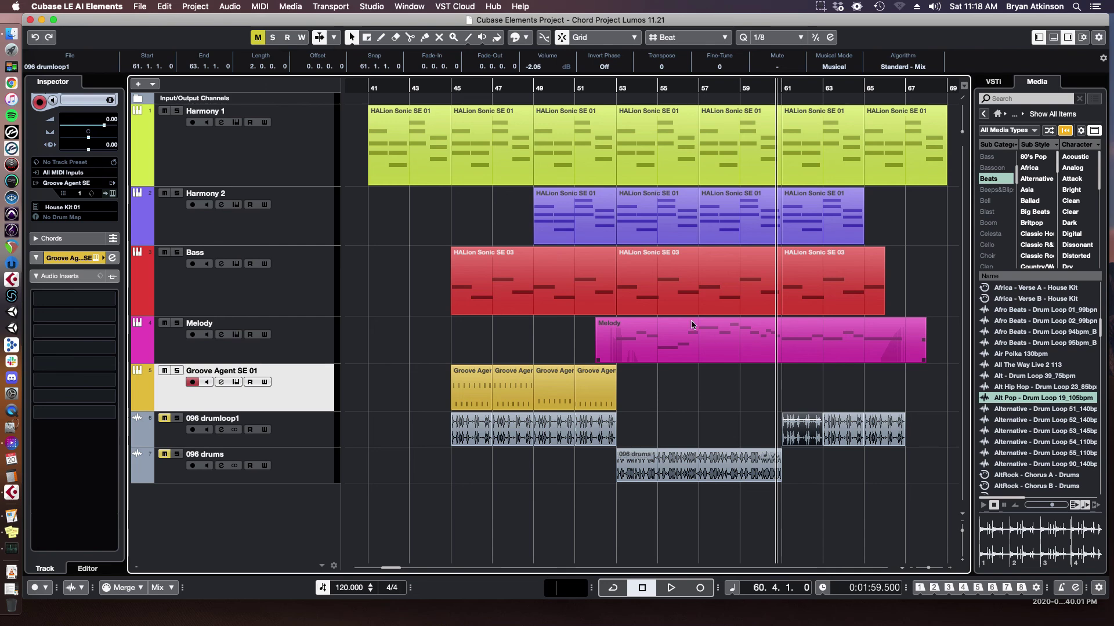
pyautogui.click(650, 206)
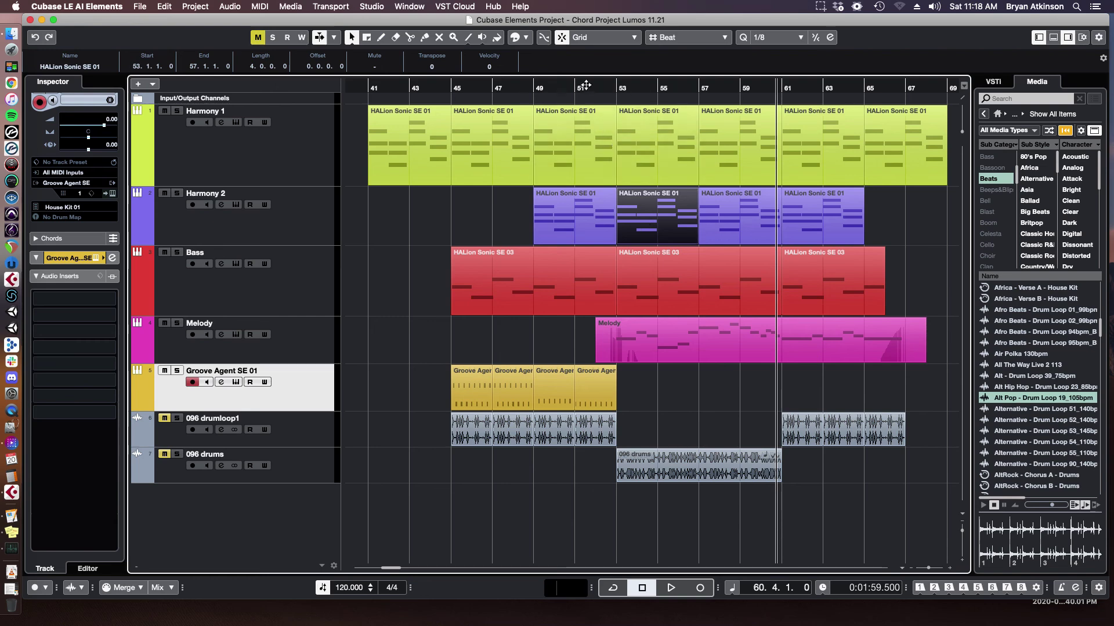
pyautogui.click(621, 87)
pyautogui.click(641, 131)
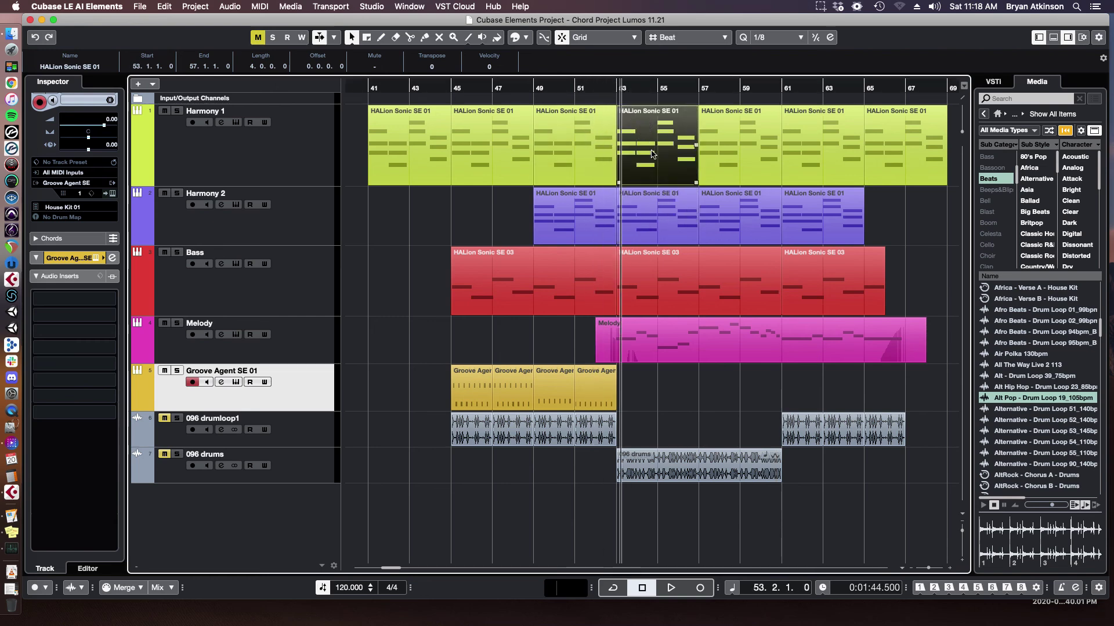
pyautogui.click(653, 203)
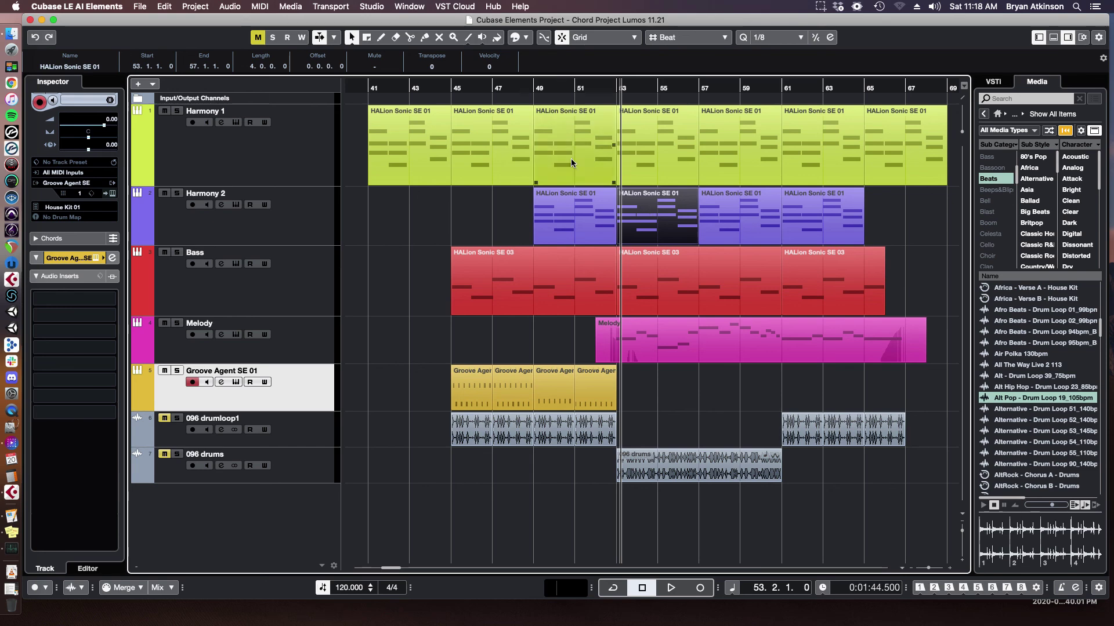
# Step: Delete the repeated Harmony 1 parts from bar 45 onward and undo the deletion
pyautogui.scroll(-2, 833, 169)
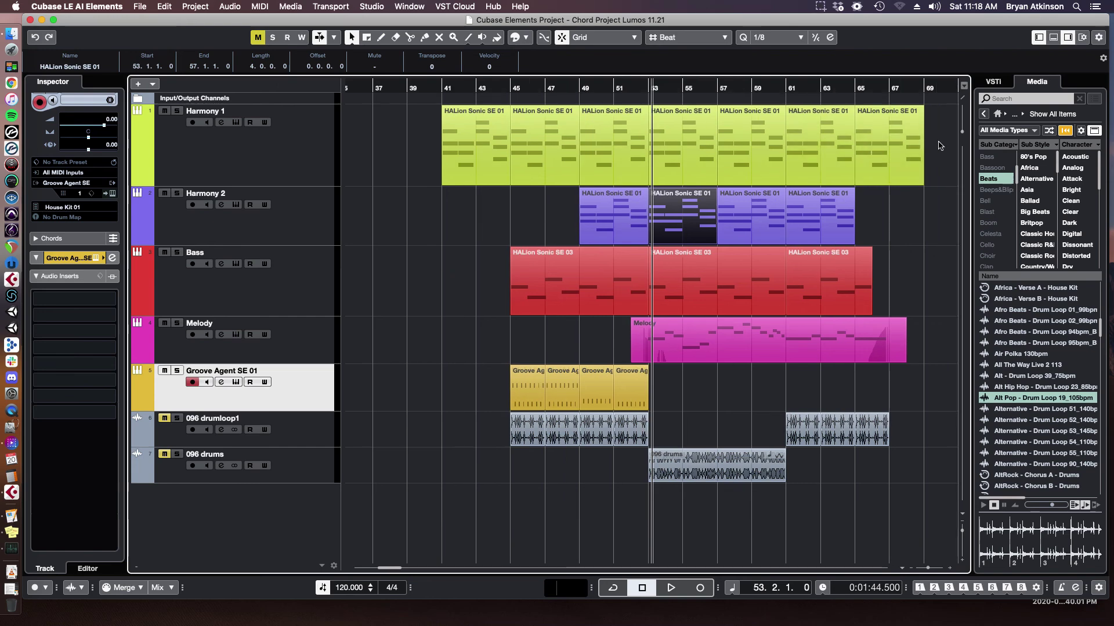
pyautogui.moveTo(940, 142); pyautogui.dragTo(537, 161)
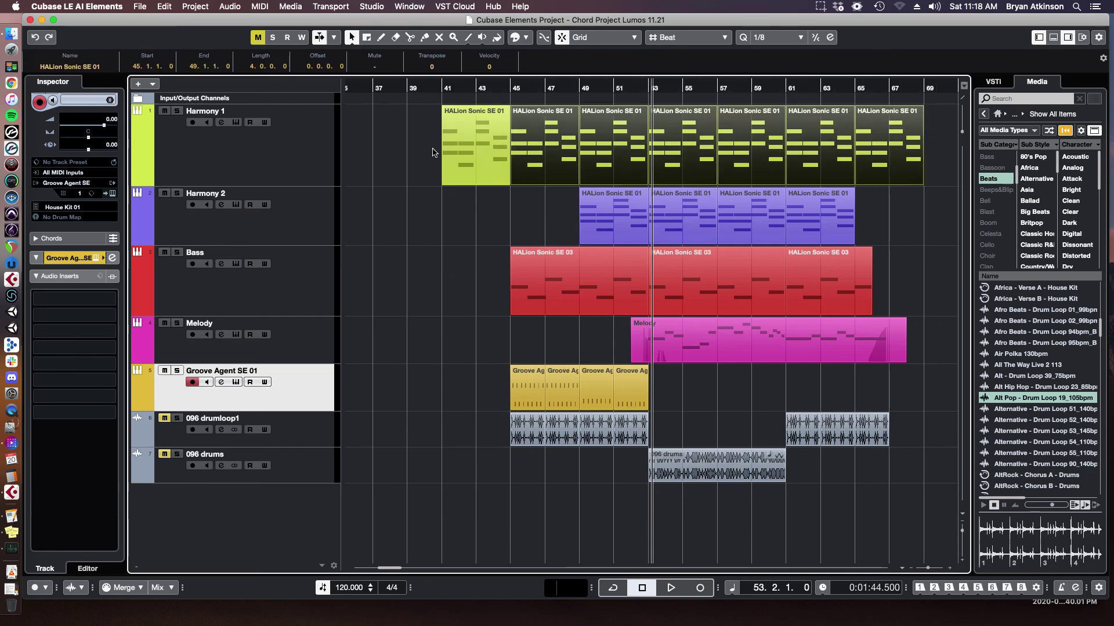
pyautogui.press('Delete')
pyautogui.press('super+z')
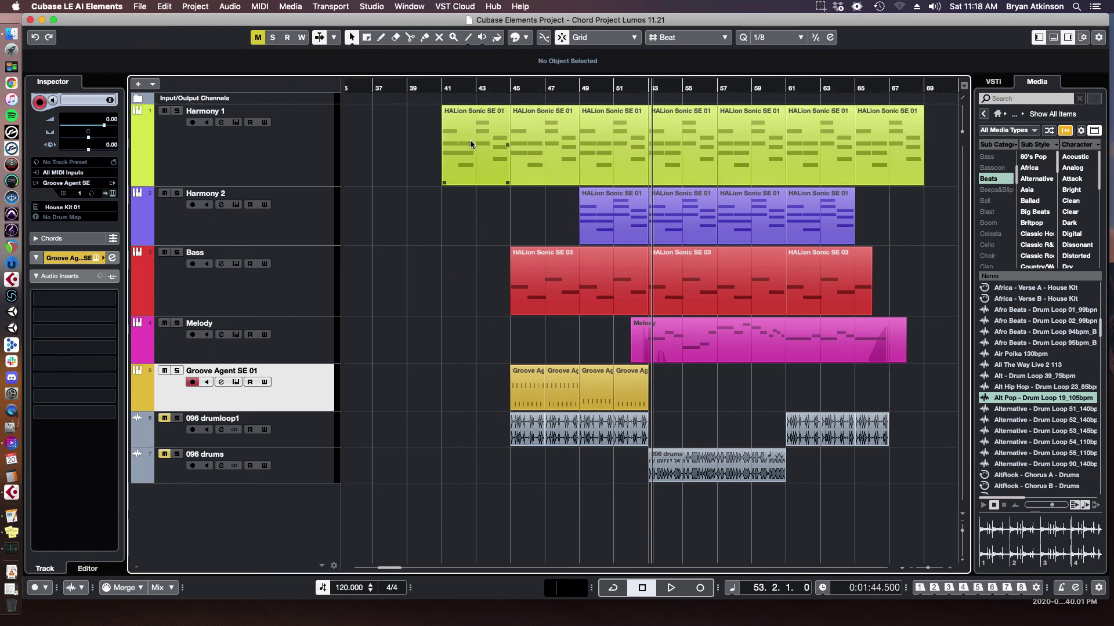
# Step: Copy the whole arrangement of all tracks further along the timeline so that the copy starts at bar 81
pyautogui.press('g')
pyautogui.press('g')
pyautogui.press('g')
pyautogui.moveTo(767, 148); pyautogui.dragTo(557, 517)
pyautogui.moveTo(616, 147); pyautogui.dragTo(844, 143)
pyautogui.moveTo(853, 90); pyautogui.dragTo(804, 199)
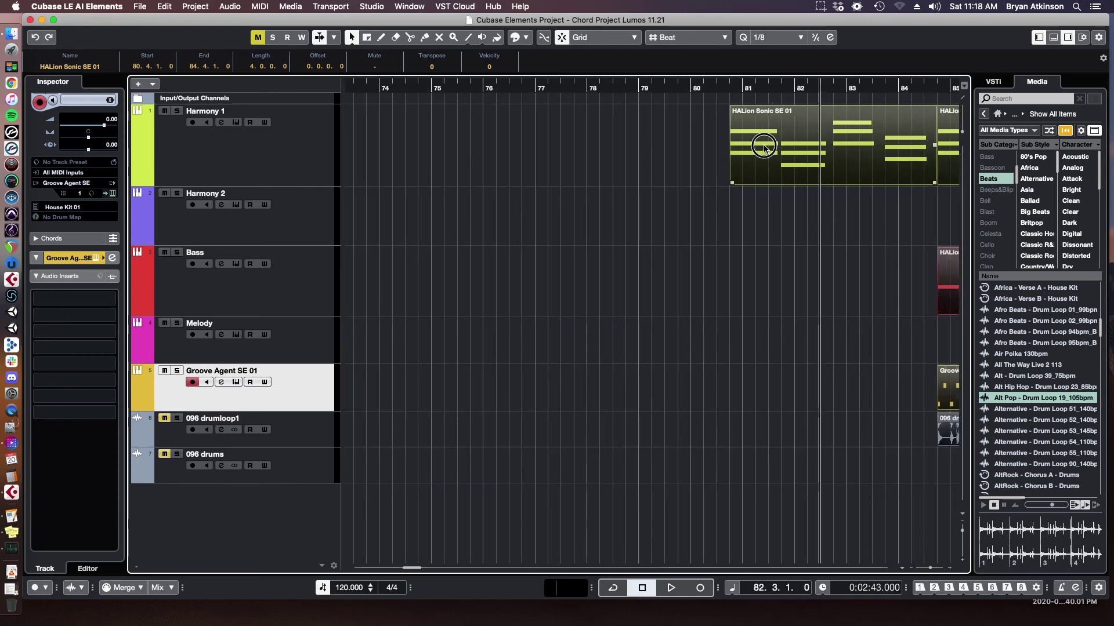
pyautogui.moveTo(780, 145); pyautogui.dragTo(795, 143)
pyautogui.press('g')
pyautogui.press('g')
pyautogui.press('g')
pyautogui.press('g')
pyautogui.press('g')
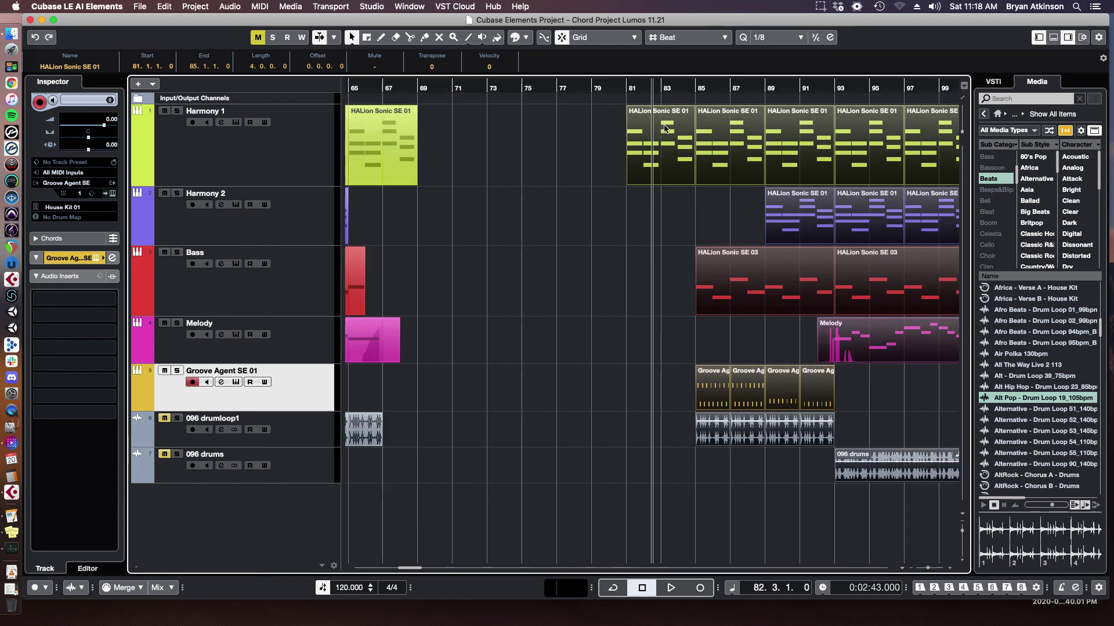
# Step: Delete the copied Harmony 1 parts from bar 85 onward and open the remaining bar 81 part in the note editor
pyautogui.click(906, 131)
pyautogui.moveTo(907, 131); pyautogui.dragTo(679, 165)
pyautogui.press('Delete')
pyautogui.click(659, 133)
pyautogui.doubleClick(659, 133)
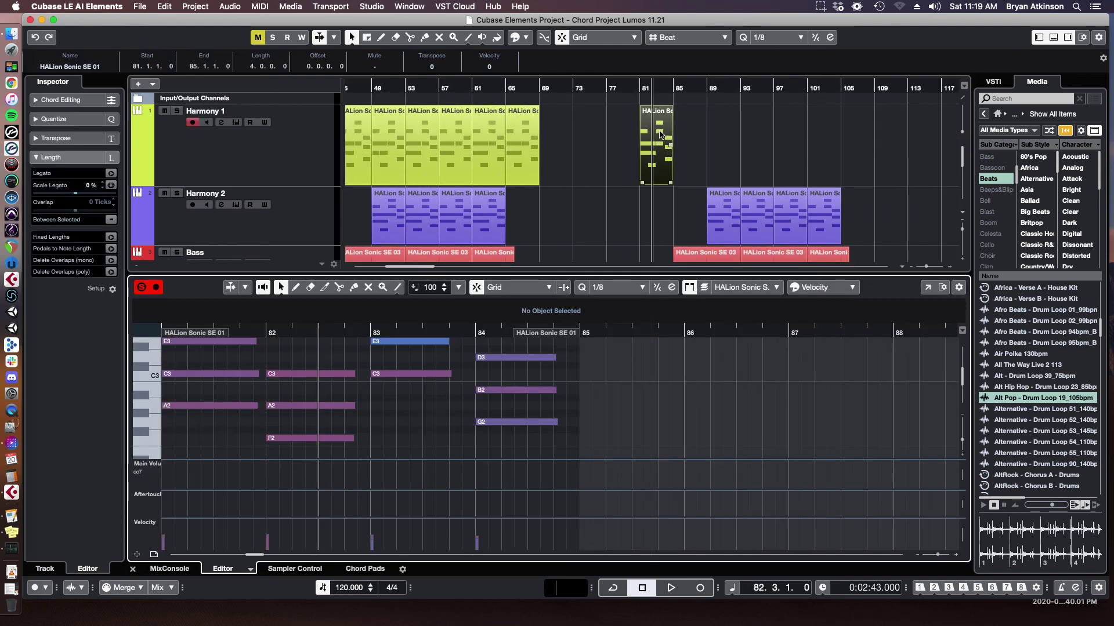
# Step: Thin the chords to two notes each by deleting C3 in bar 81, A2 in bar 82, E3 in bar 83 and B2 in bar 84
pyautogui.scroll(-5, 502, 402)
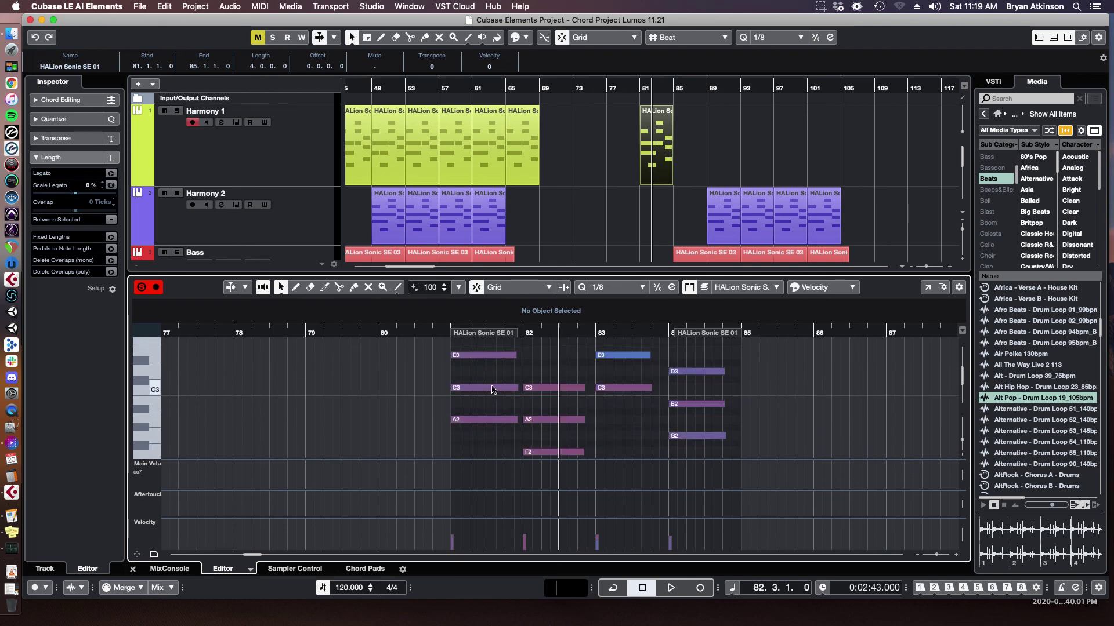
pyautogui.click(493, 388)
pyautogui.press('Delete')
pyautogui.click(554, 419)
pyautogui.press('Delete')
pyautogui.click(553, 388)
pyautogui.scroll(1, 616, 377)
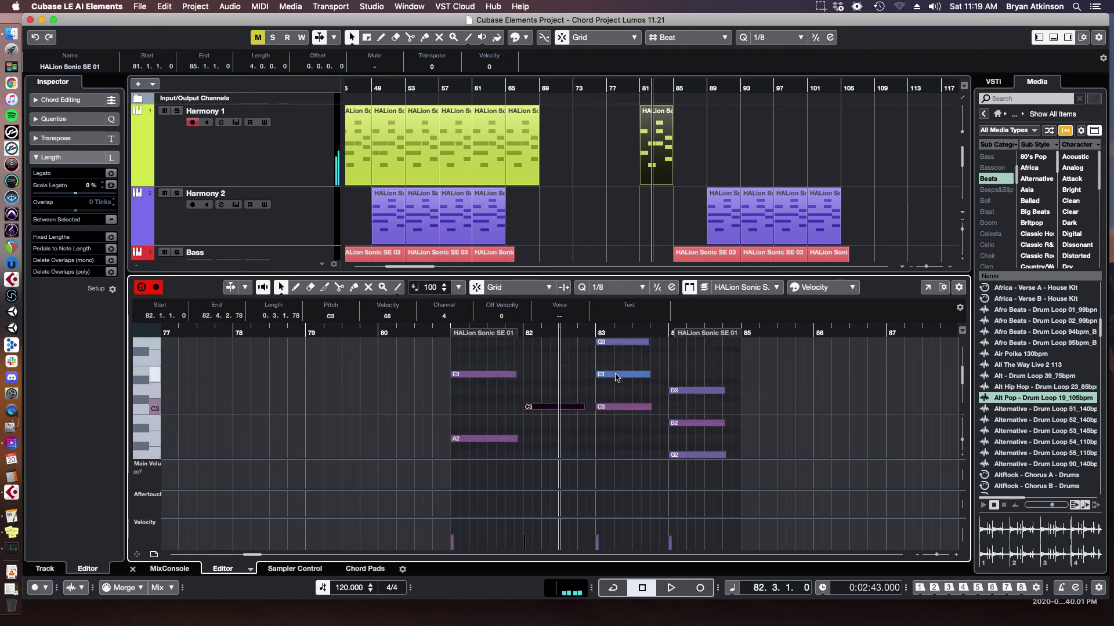
pyautogui.click(616, 377)
pyautogui.press('Delete')
pyautogui.click(621, 342)
pyautogui.click(696, 422)
pyautogui.press('Delete')
pyautogui.click(696, 390)
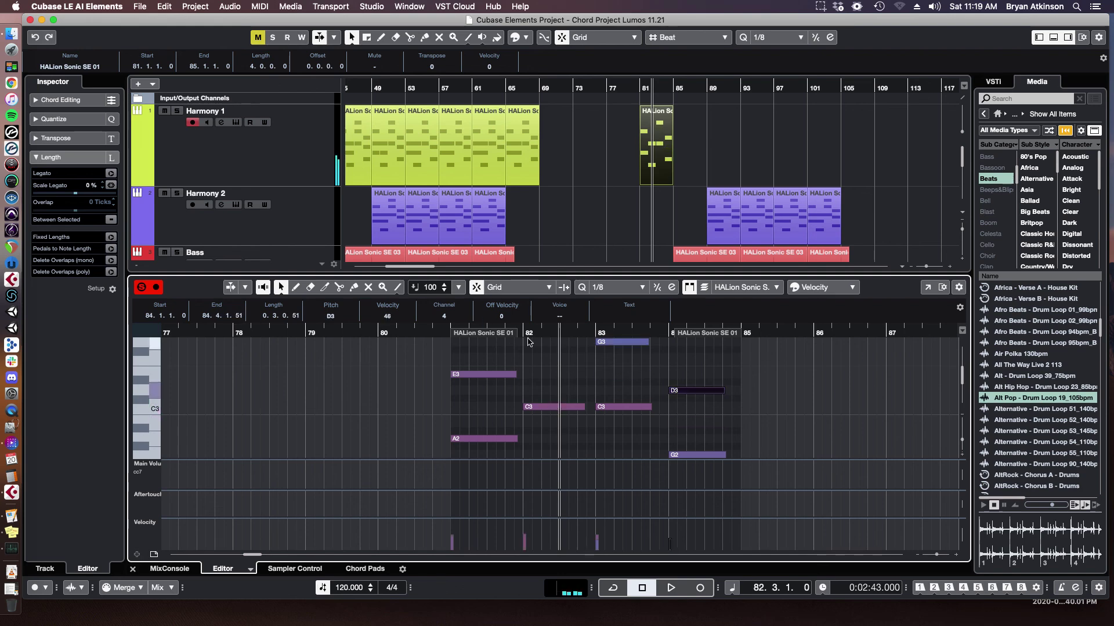
# Step: Play the two-note chords from bar 81 into bar 84 to hear them
pyautogui.click(452, 332)
pyautogui.press('space')
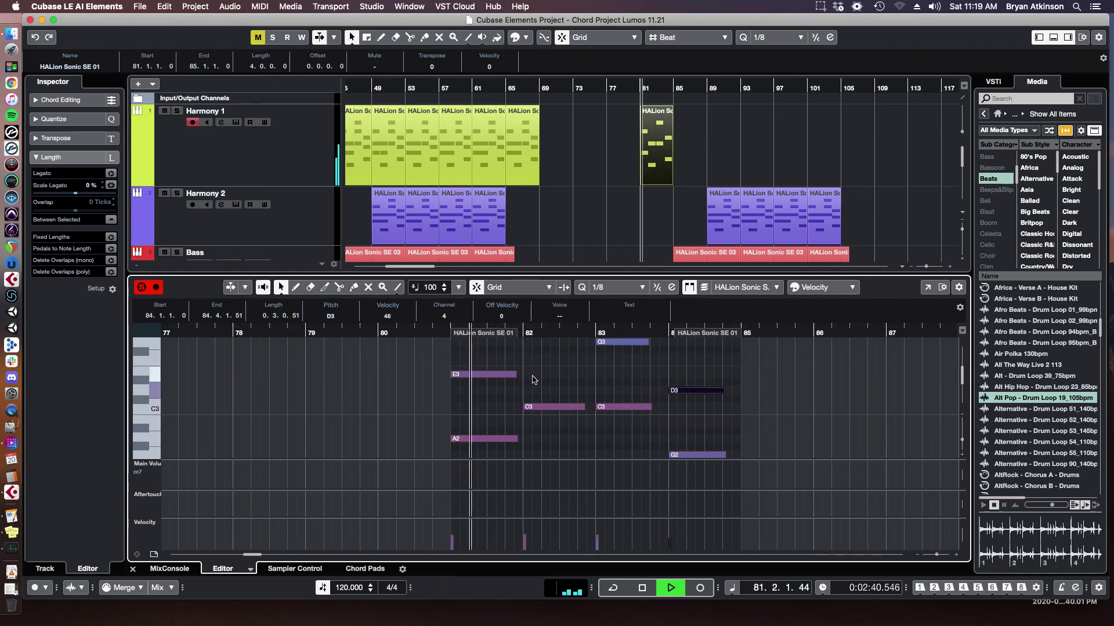
pyautogui.press('h')
pyautogui.scroll(-1, 689, 384)
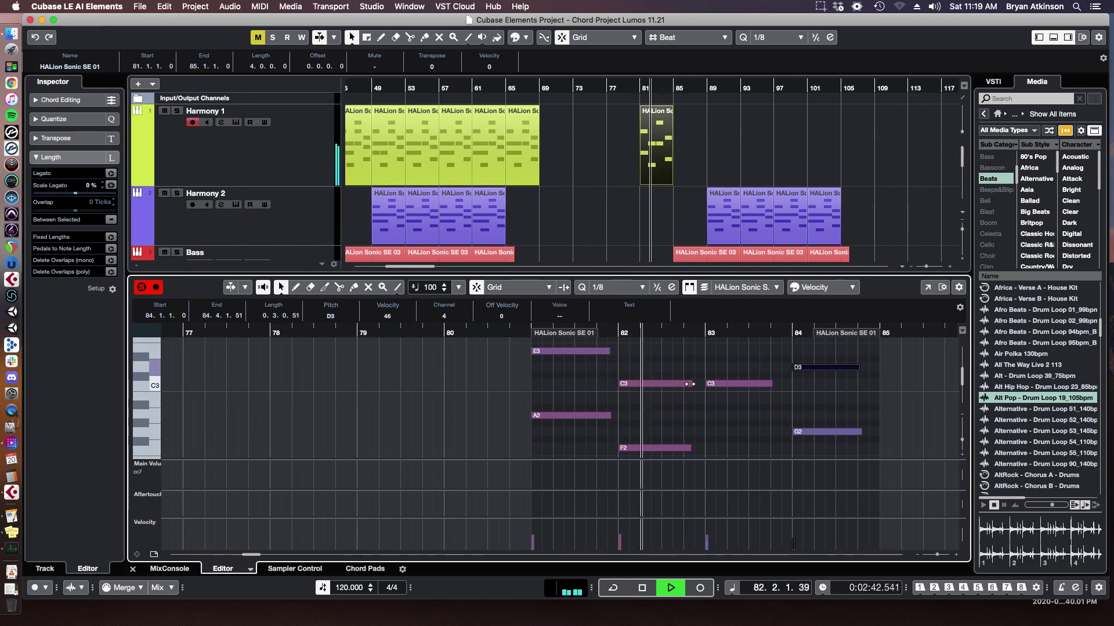
pyautogui.scroll(3, 689, 383)
pyautogui.press('h')
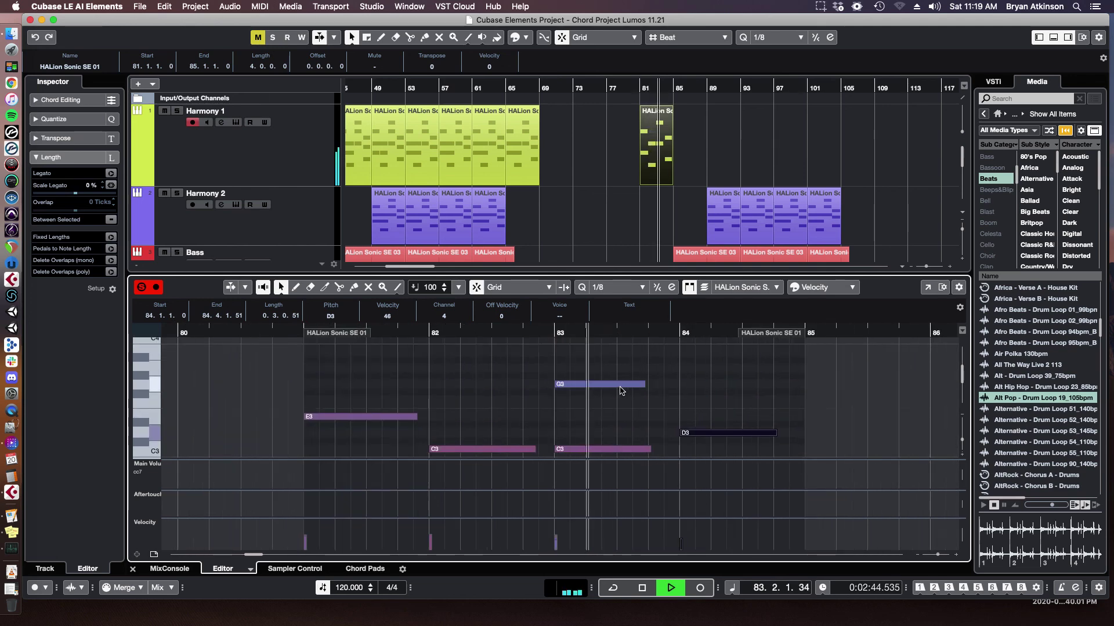
pyautogui.scroll(-1, 488, 389)
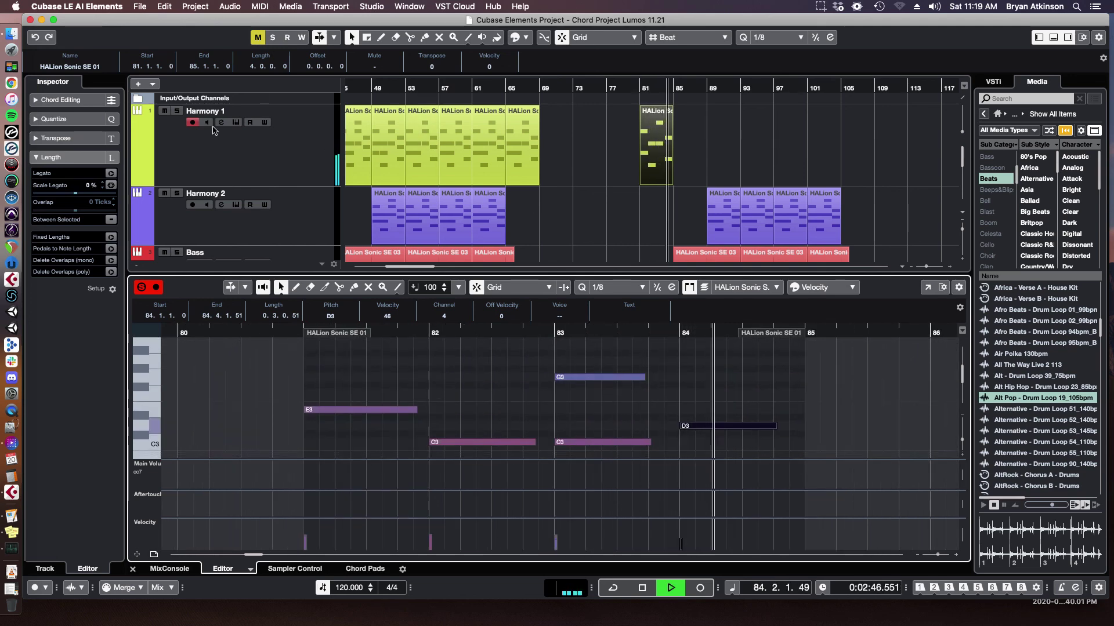
pyautogui.press('space')
# Step: Load the Guitar/Plucked program Chunk Guitar 1 on the Harmony 1 instrument and close the instrument windows
pyautogui.click(236, 123)
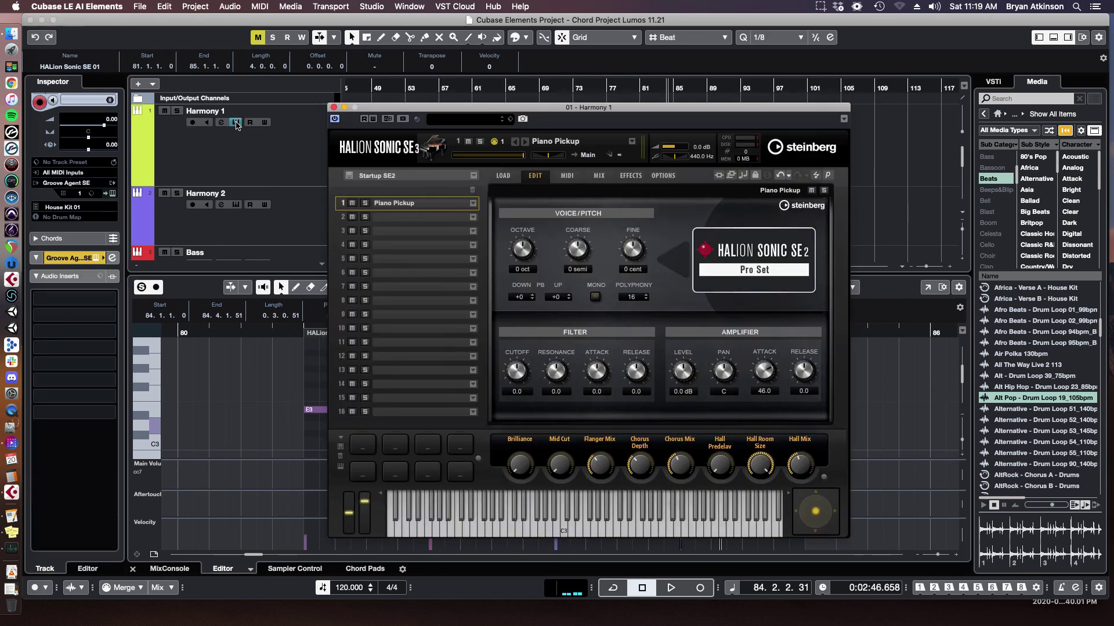
pyautogui.click(473, 204)
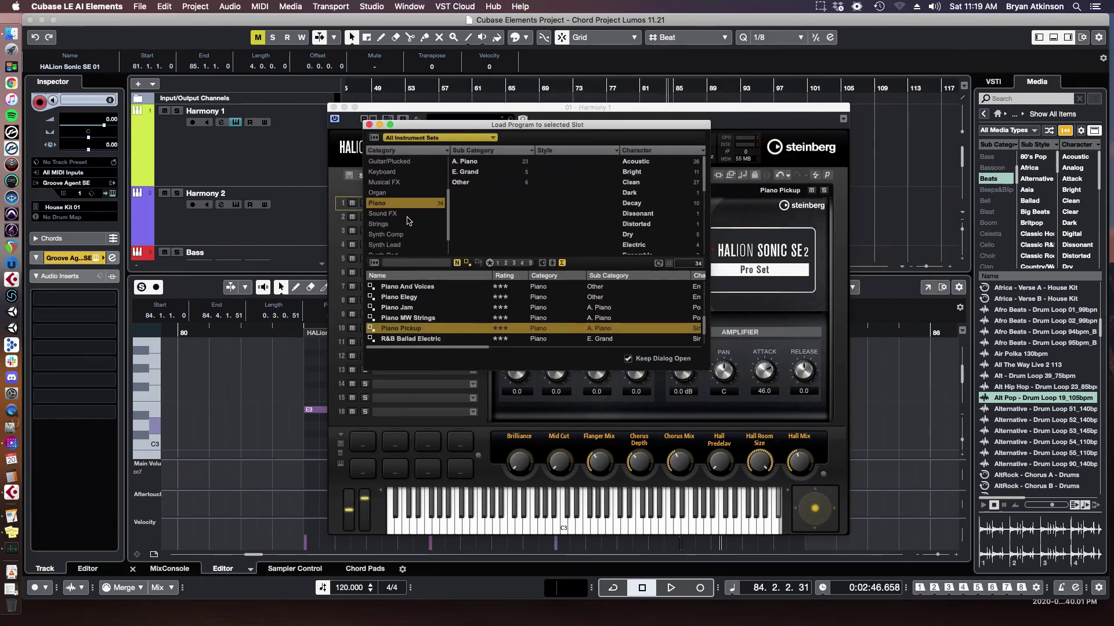
pyautogui.click(399, 162)
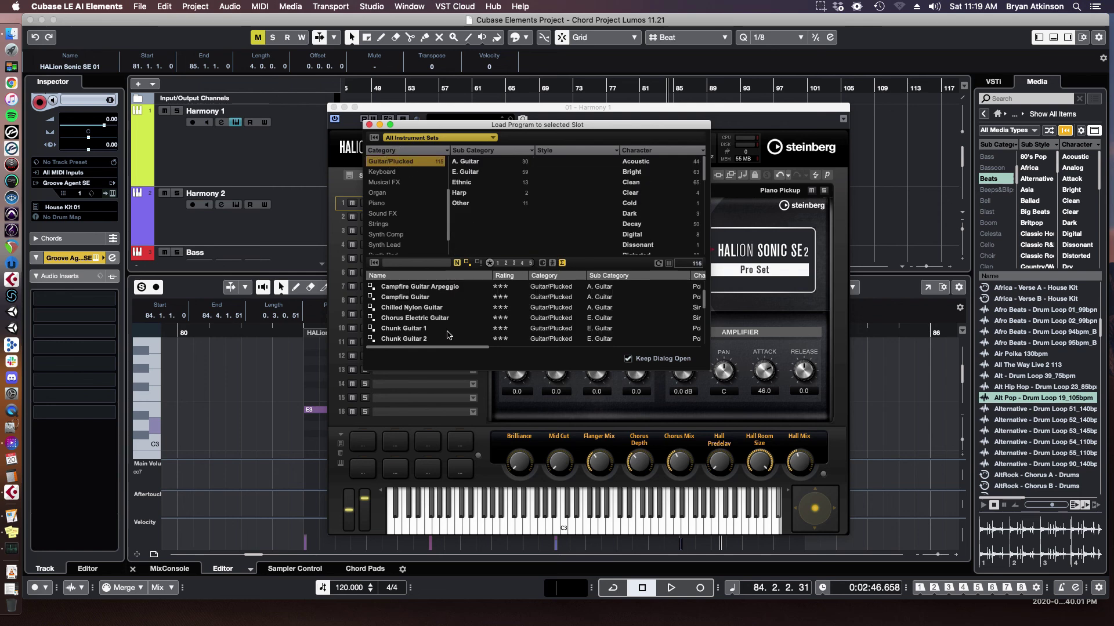
pyautogui.scroll(-2, 442, 320)
pyautogui.doubleClick(425, 287)
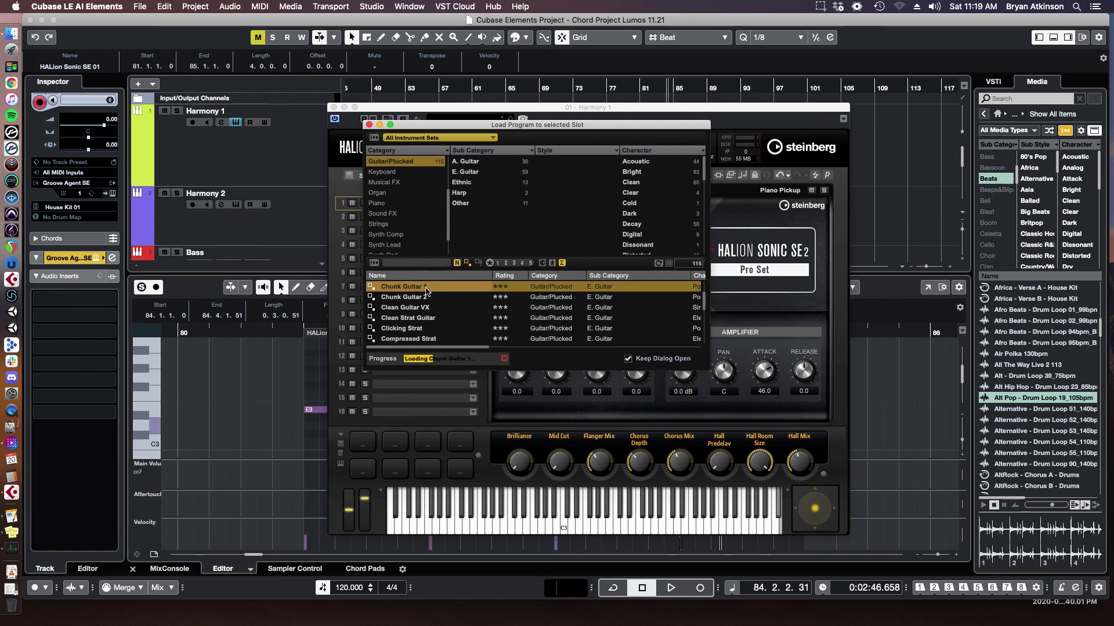
pyautogui.click(285, 172)
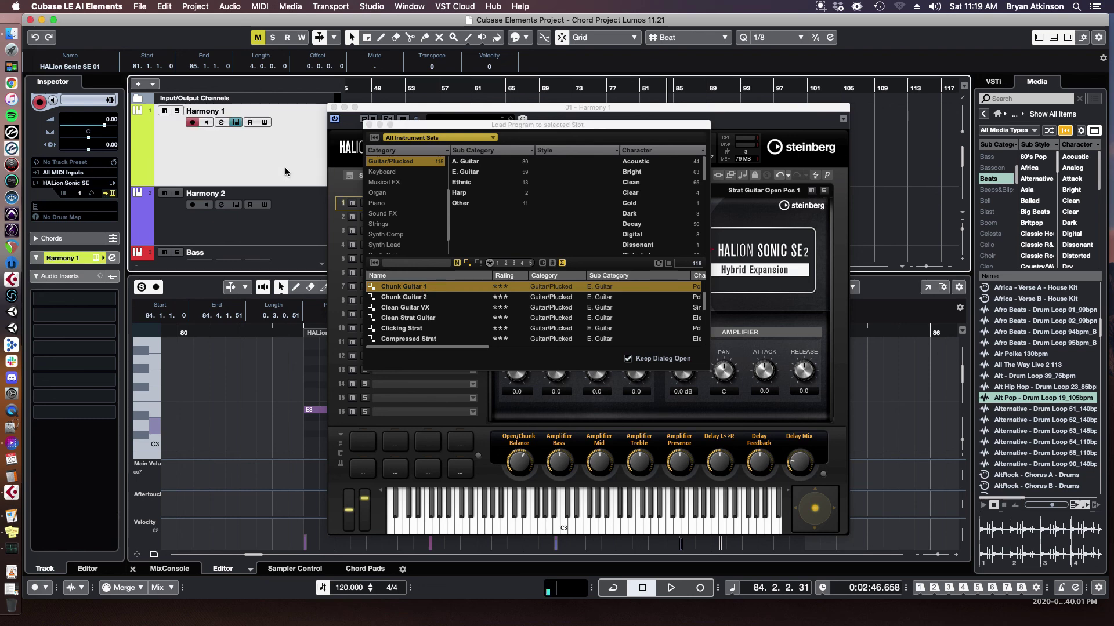
pyautogui.click(369, 125)
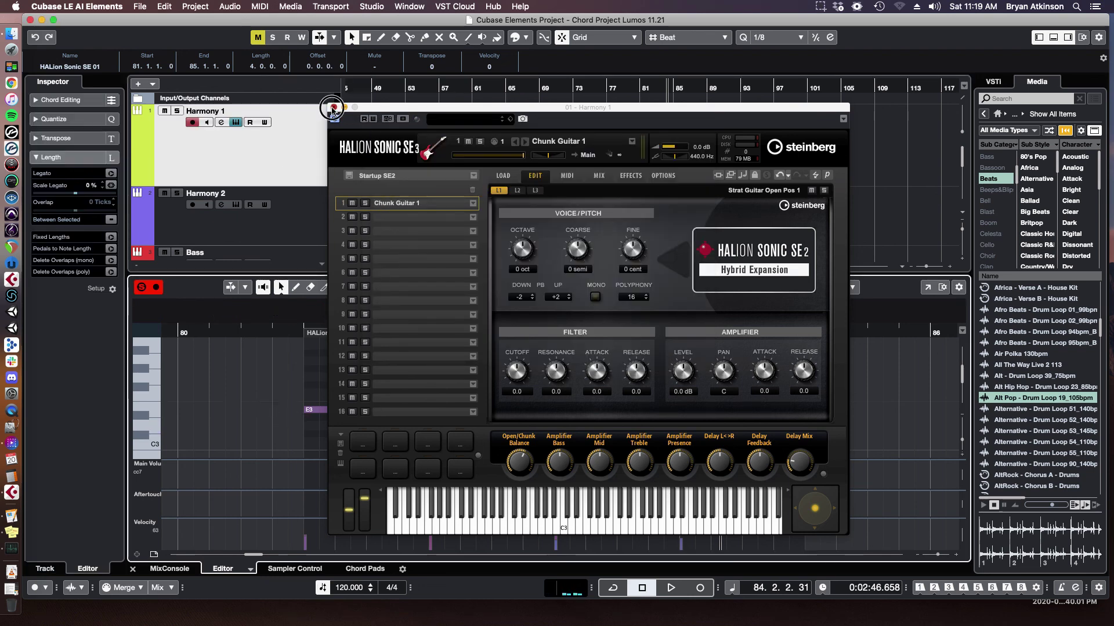
pyautogui.click(334, 108)
# Step: Split the E3 and A2 notes of bar 81 at 81.1.3 and delete the remainders, leaving only the short eighth notes
pyautogui.scroll(-2, 341, 395)
pyautogui.moveTo(271, 365); pyautogui.dragTo(341, 465)
pyautogui.scroll(-3, 338, 406)
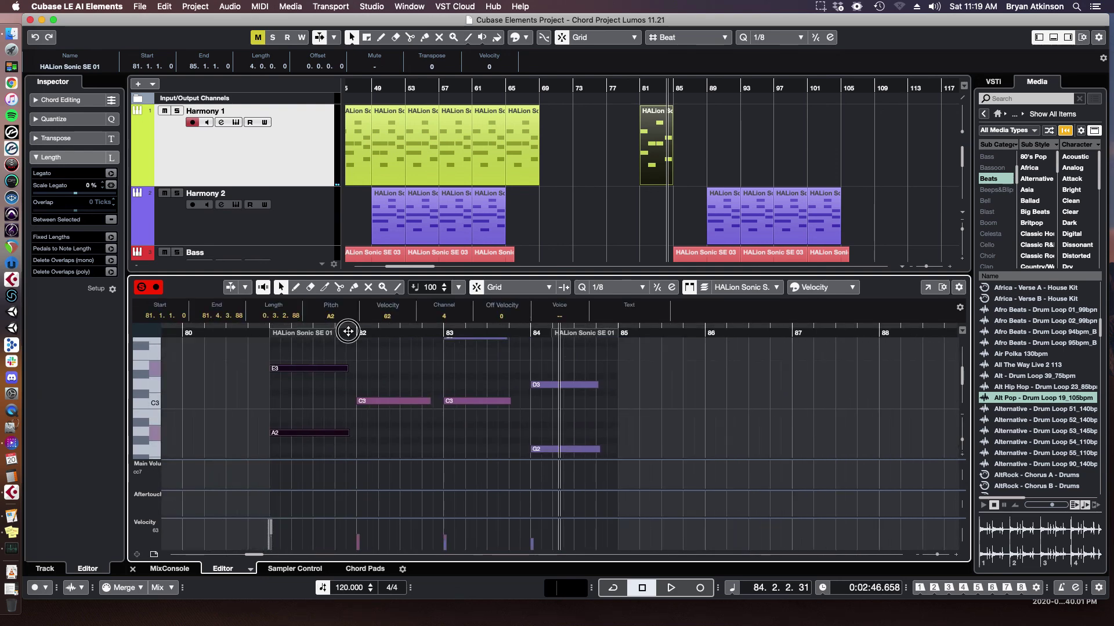
pyautogui.moveTo(348, 331); pyautogui.dragTo(269, 393)
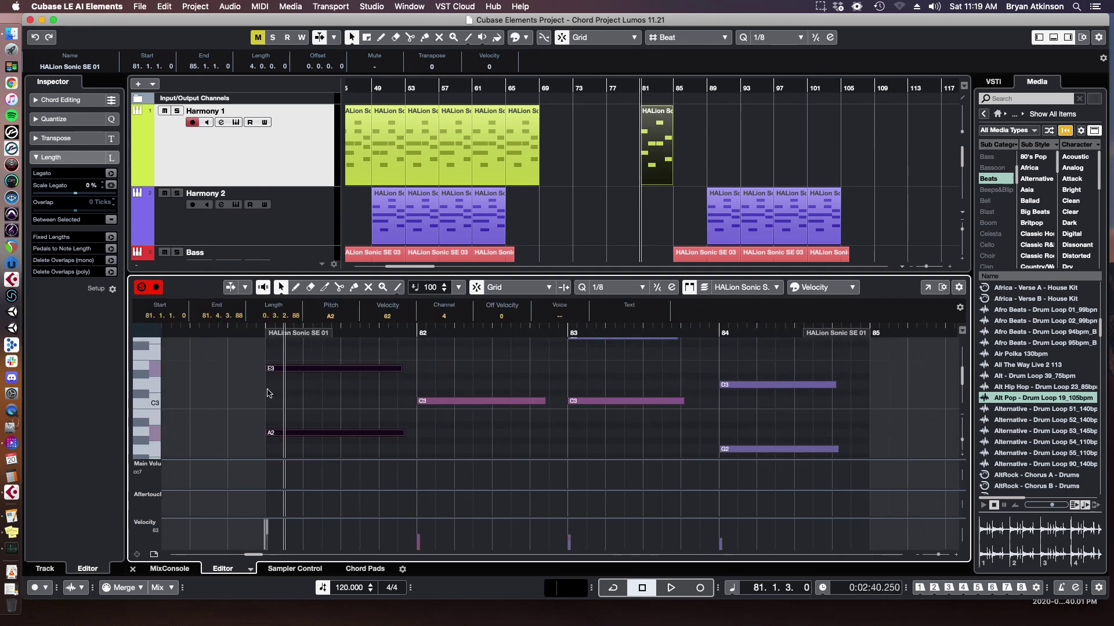
pyautogui.press('3')
pyautogui.click(289, 371)
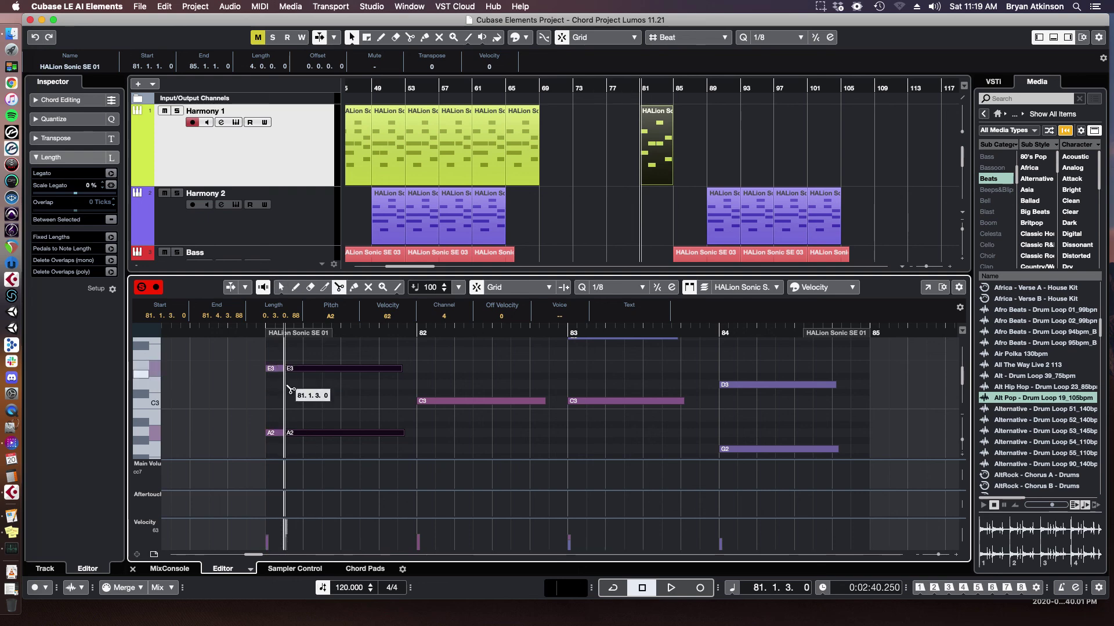
pyautogui.press('1')
pyautogui.click(293, 401)
pyautogui.moveTo(308, 360); pyautogui.dragTo(347, 448)
pyautogui.press('Delete')
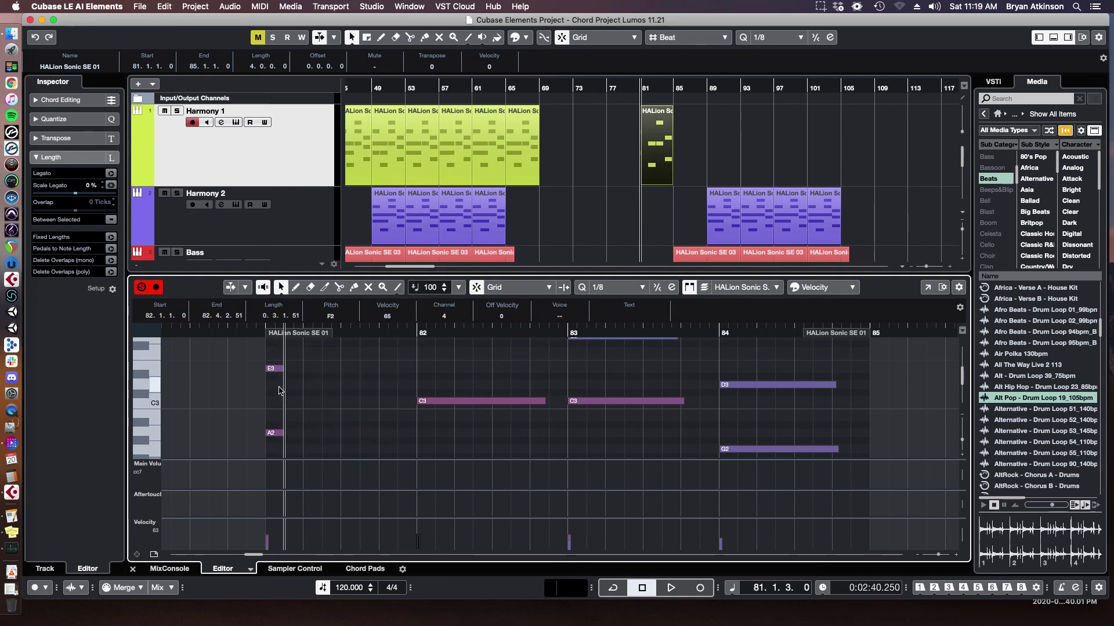
# Step: Duplicate the short E3 and A2 notes seven times to fill bar 81 with eighth notes, and play the result
pyautogui.moveTo(249, 357); pyautogui.dragTo(293, 456)
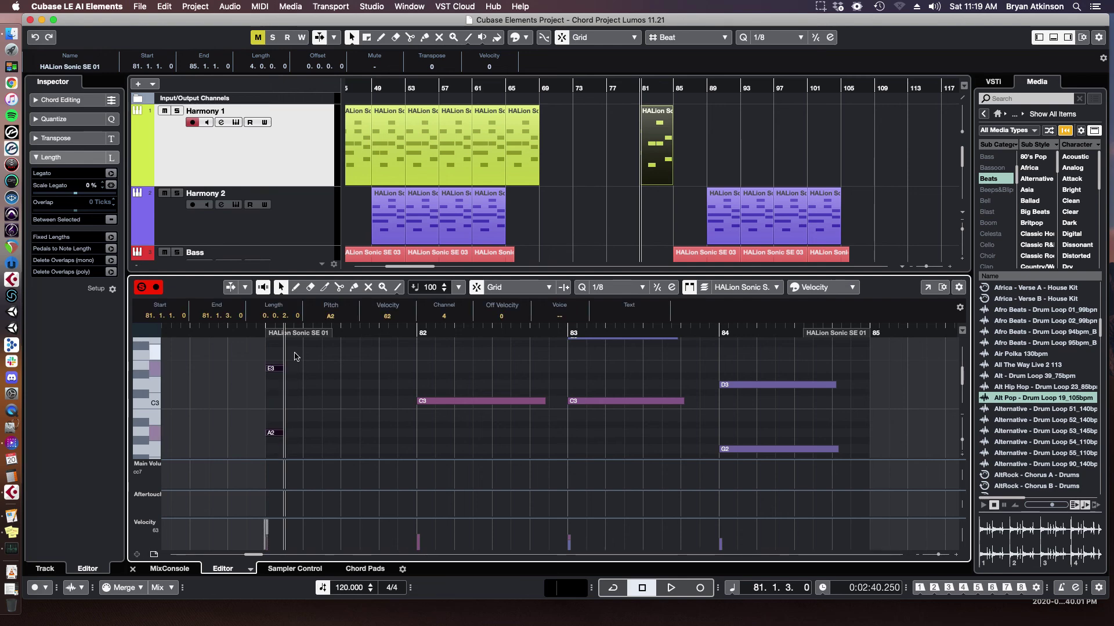
pyautogui.moveTo(294, 356); pyautogui.dragTo(332, 454)
pyautogui.moveTo(238, 353); pyautogui.dragTo(297, 446)
pyautogui.hotkey('alt', 'd')
pyautogui.hotkey('alt', 'd')
pyautogui.hotkey('alt', 'd')
pyautogui.hotkey('alt', 'd')
pyautogui.hotkey('alt', 'd')
pyautogui.hotkey('alt', 'd')
pyautogui.hotkey('alt', 'd')
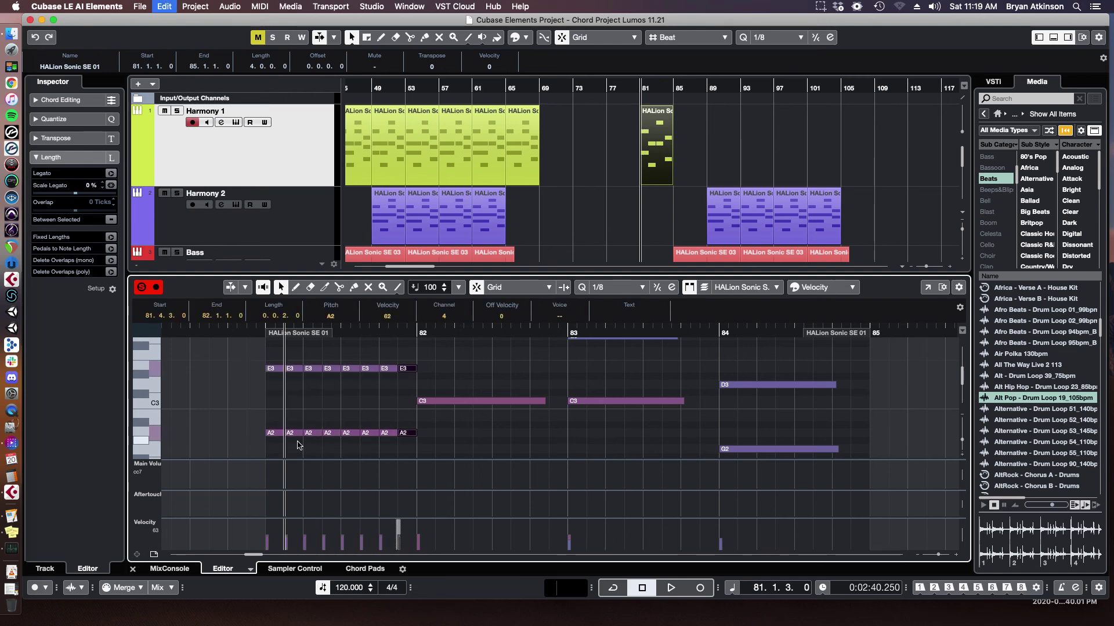
pyautogui.press('space')
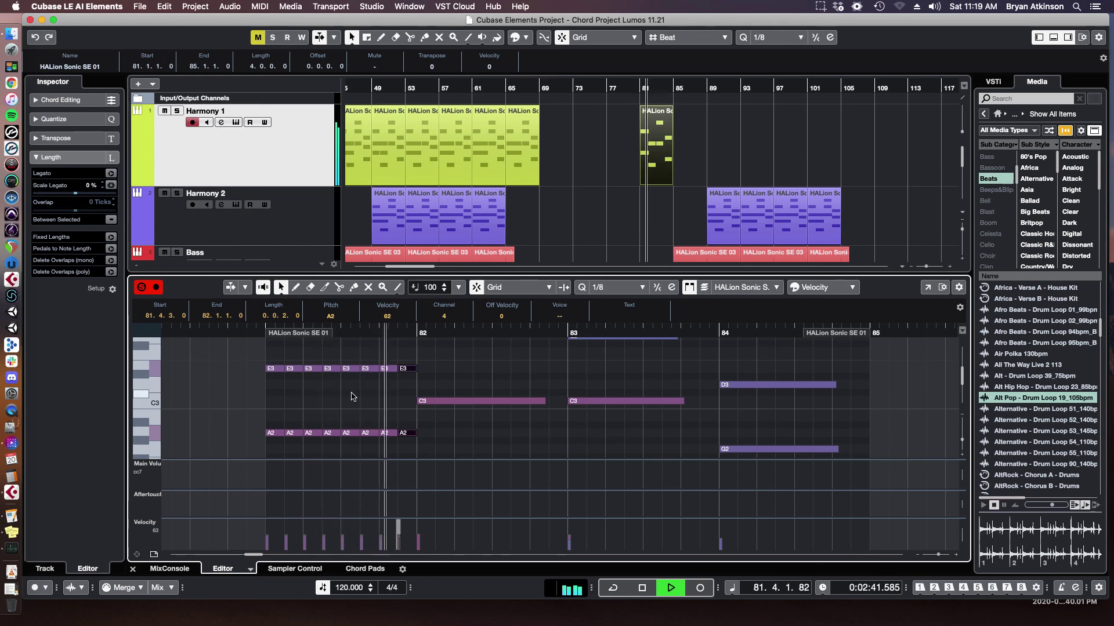
pyautogui.click(430, 402)
pyautogui.press('space')
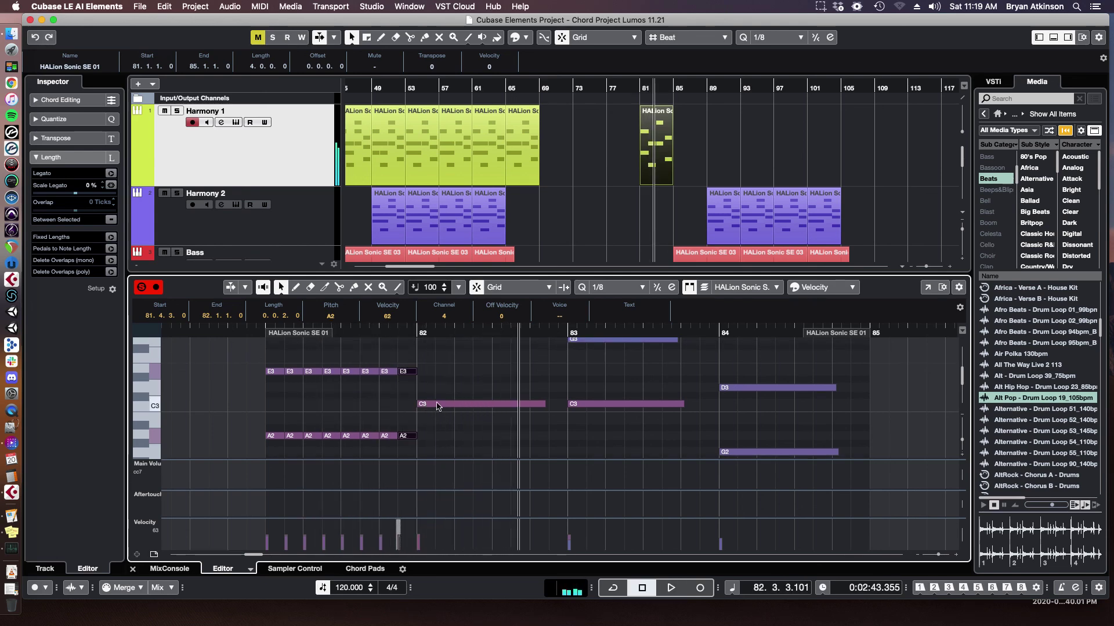
# Step: Split the C3 and F2 notes of bar 82 at 82.1.3 and delete the long remainders, keeping only the short eighth notes
pyautogui.scroll(-3, 436, 403)
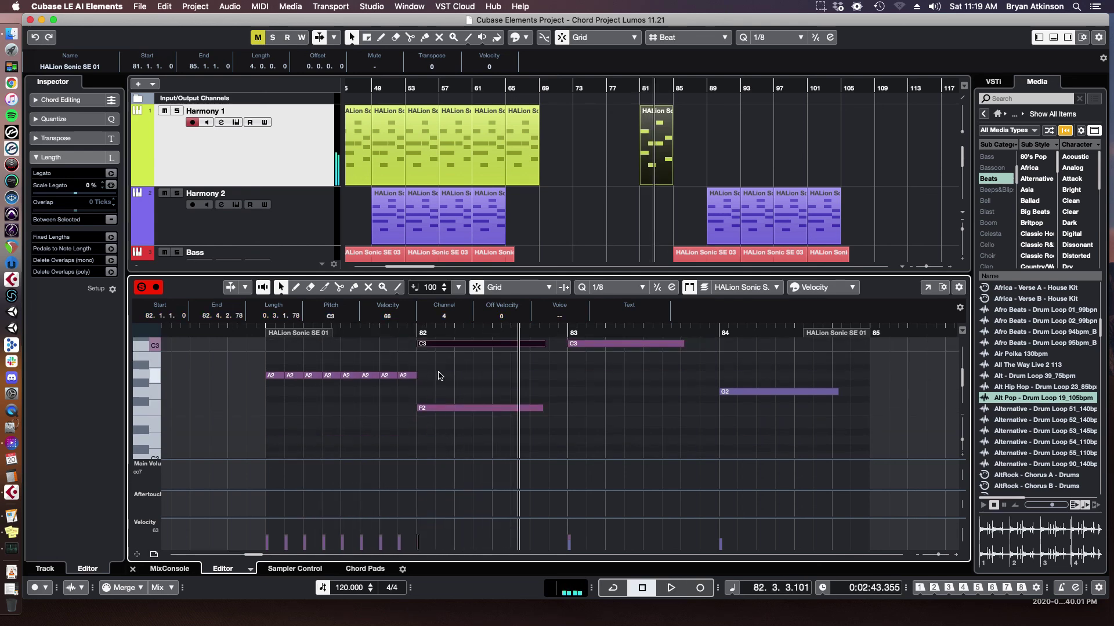
pyautogui.scroll(2, 439, 376)
pyautogui.moveTo(423, 350); pyautogui.dragTo(468, 451)
pyautogui.press('3')
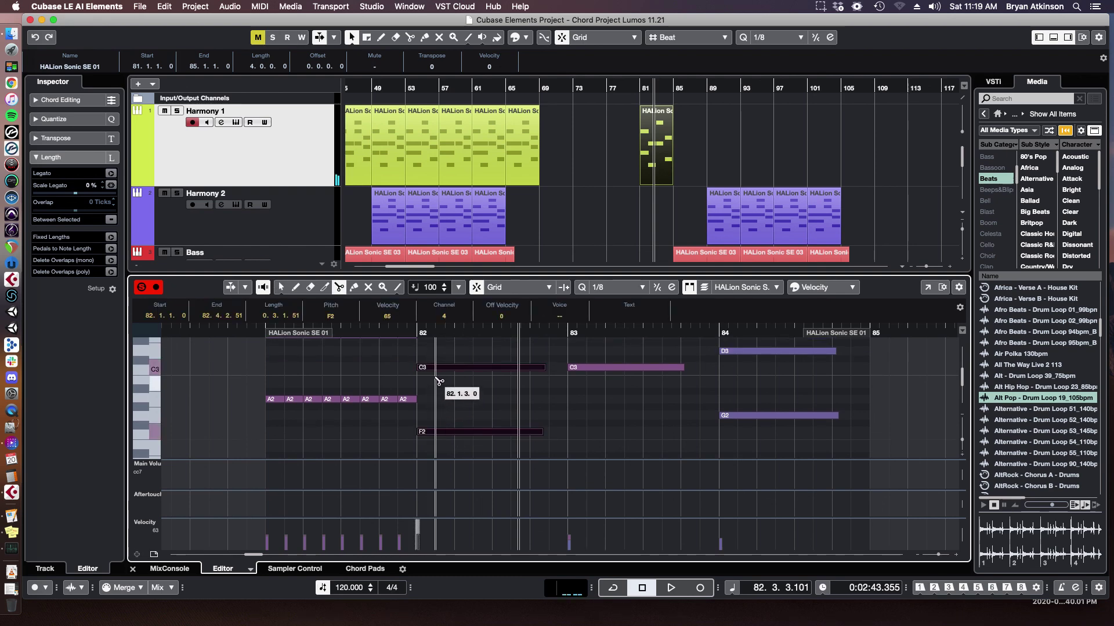
pyautogui.click(436, 381)
pyautogui.press('1')
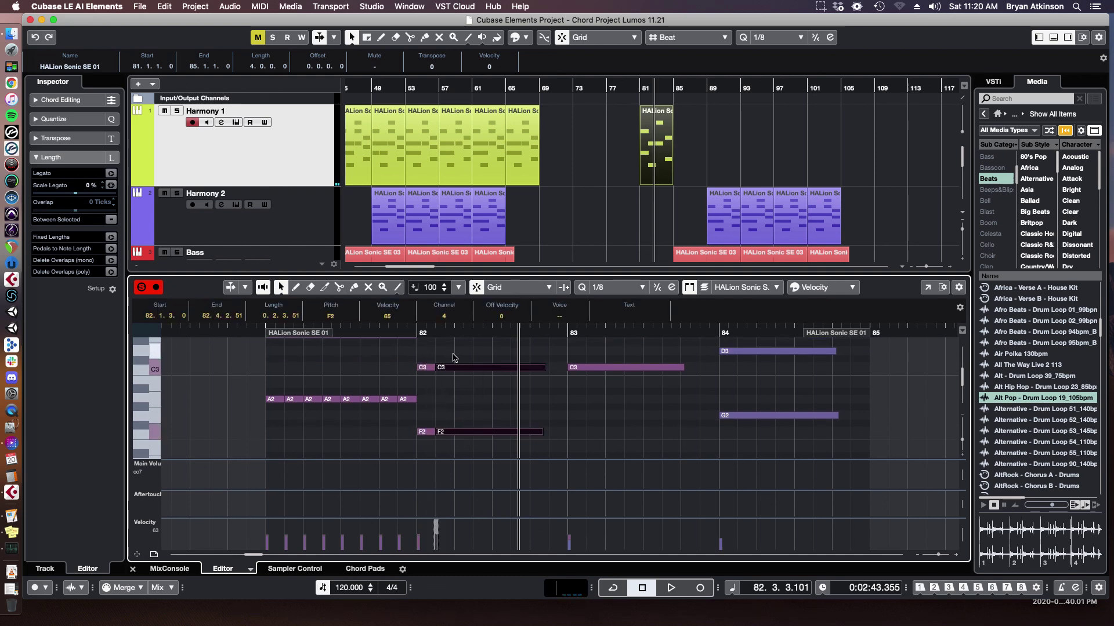
pyautogui.rightClick(460, 398)
pyautogui.click(458, 399)
pyautogui.moveTo(459, 350); pyautogui.dragTo(455, 403)
pyautogui.press('Delete')
# Step: Duplicate the short C3 and F2 notes seven times to fill bar 82 with eighth notes
pyautogui.moveTo(419, 349); pyautogui.dragTo(445, 453)
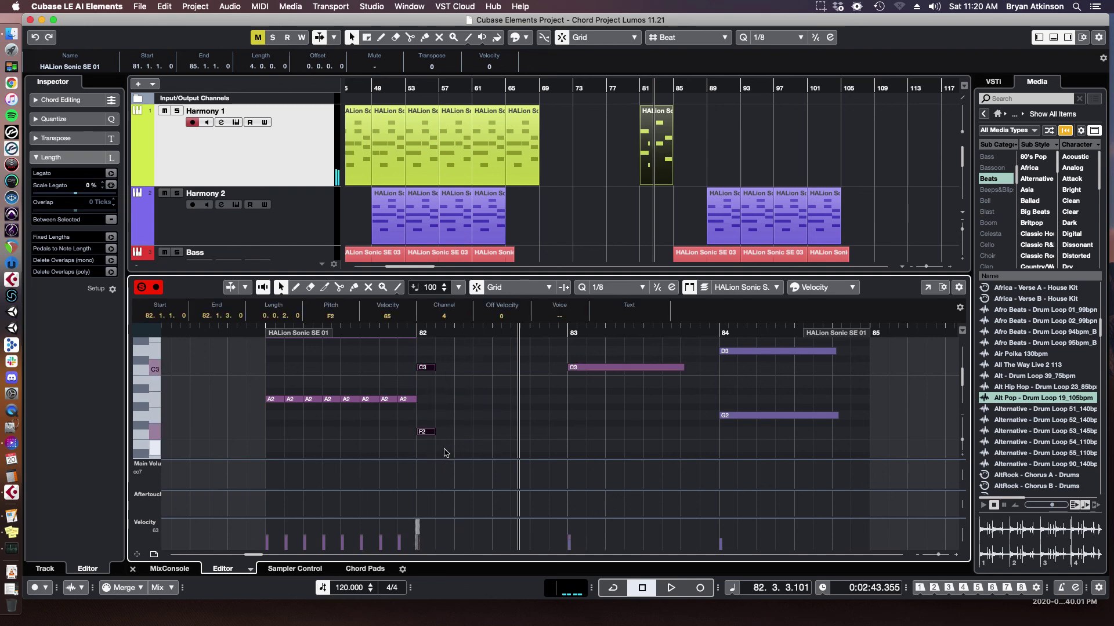
pyautogui.press('super+d')
pyautogui.press('super+d')
pyautogui.press('super+d')
pyautogui.press('super+d')
pyautogui.press('super+d')
pyautogui.press('super+d')
pyautogui.press('super+d')
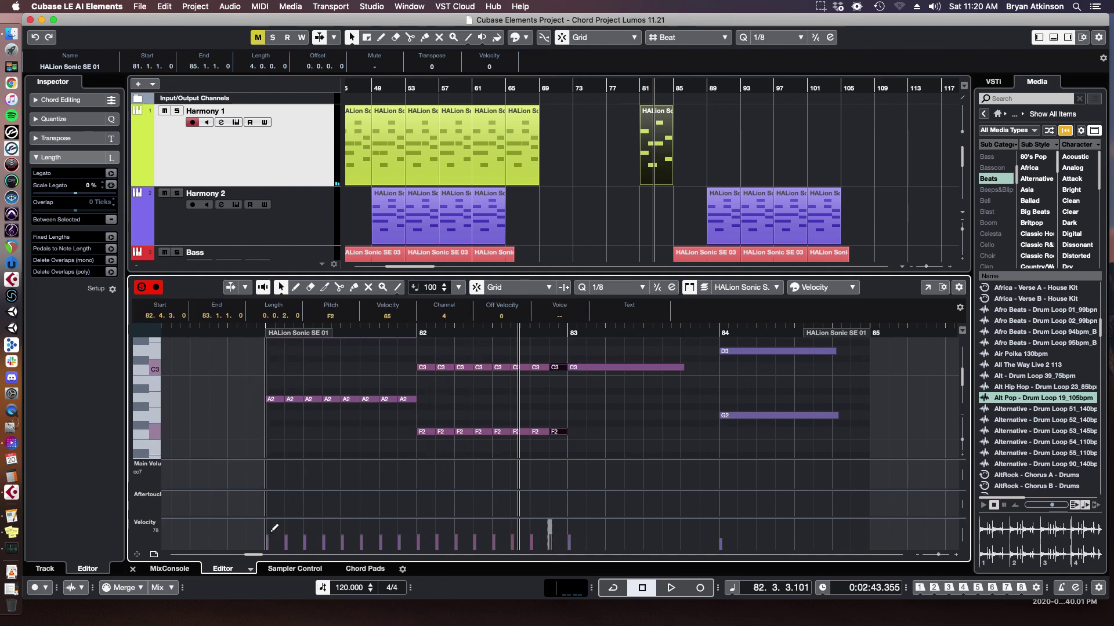
# Step: Draw varied high and low velocities across bar 81's eighth notes, and play bars 81 and 82 to hear the accents
pyautogui.moveTo(268, 531); pyautogui.dragTo(398, 529)
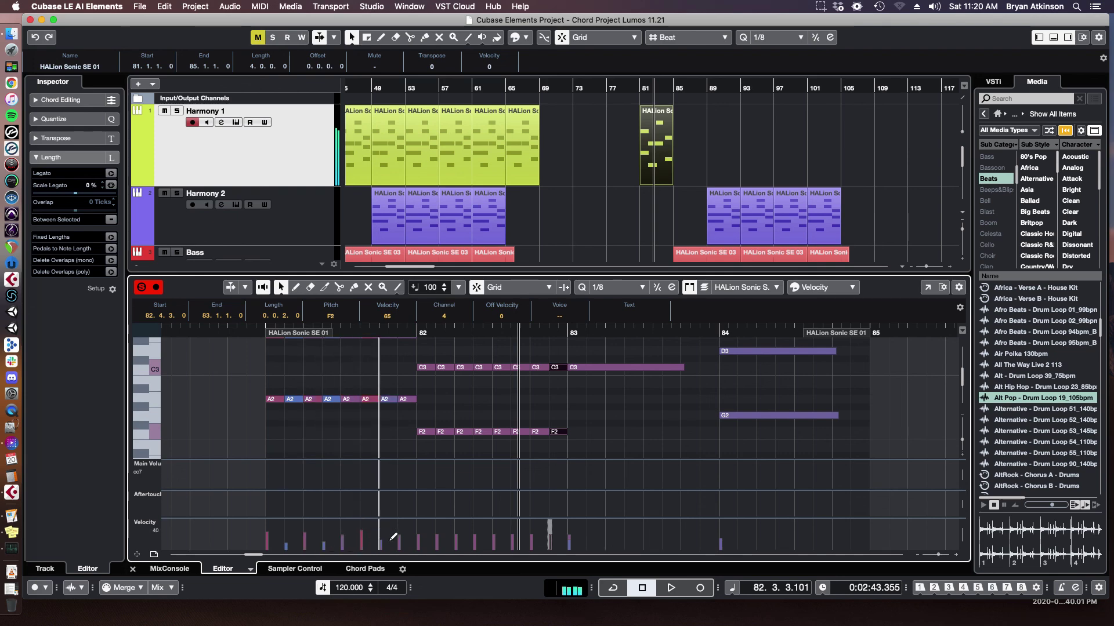
pyautogui.click(384, 330)
pyautogui.click(263, 331)
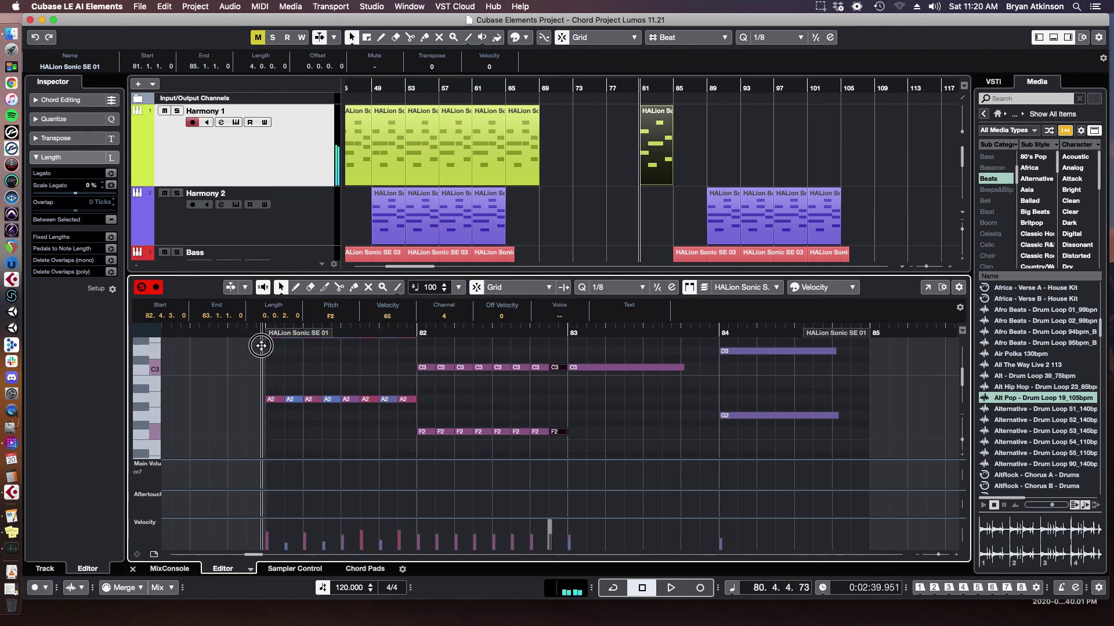
pyautogui.press('space')
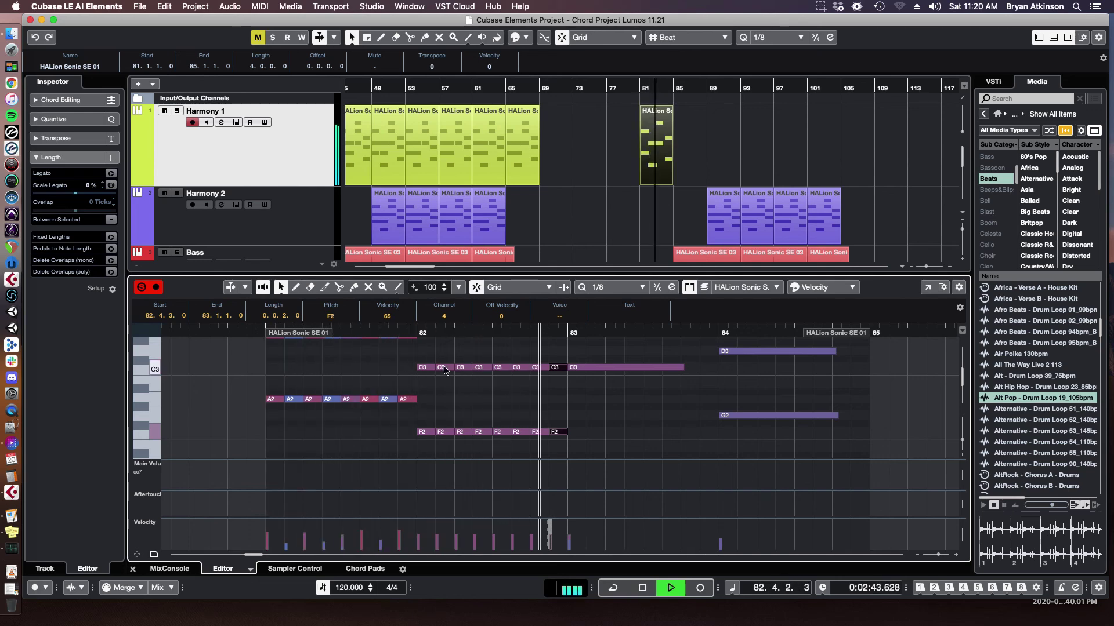
pyautogui.press('space')
pyautogui.click(133, 570)
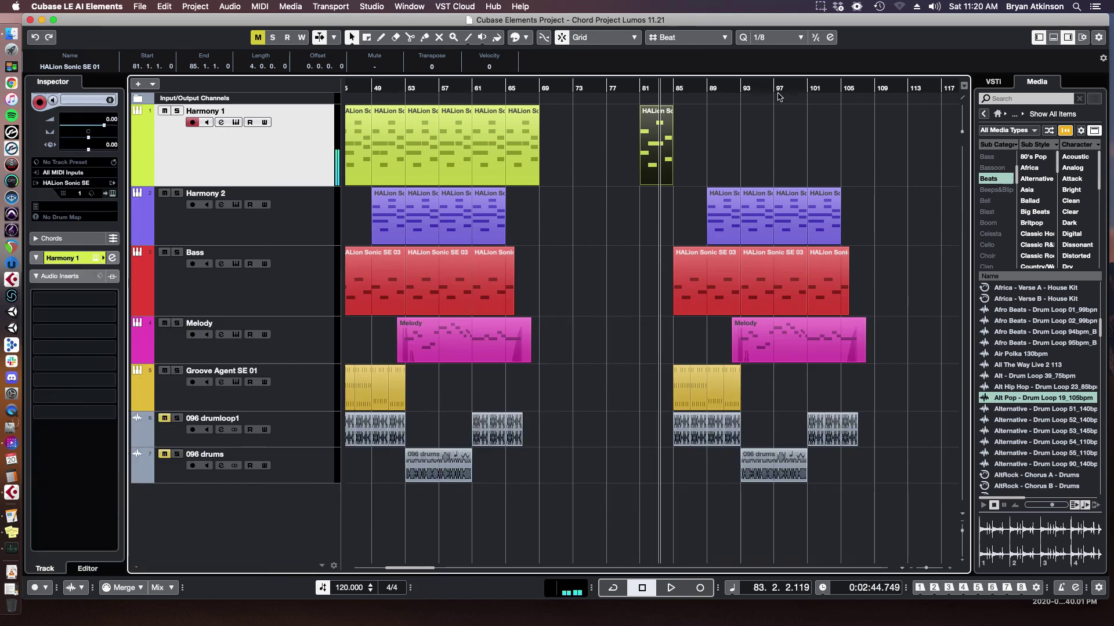
pyautogui.press('h')
pyautogui.press('h')
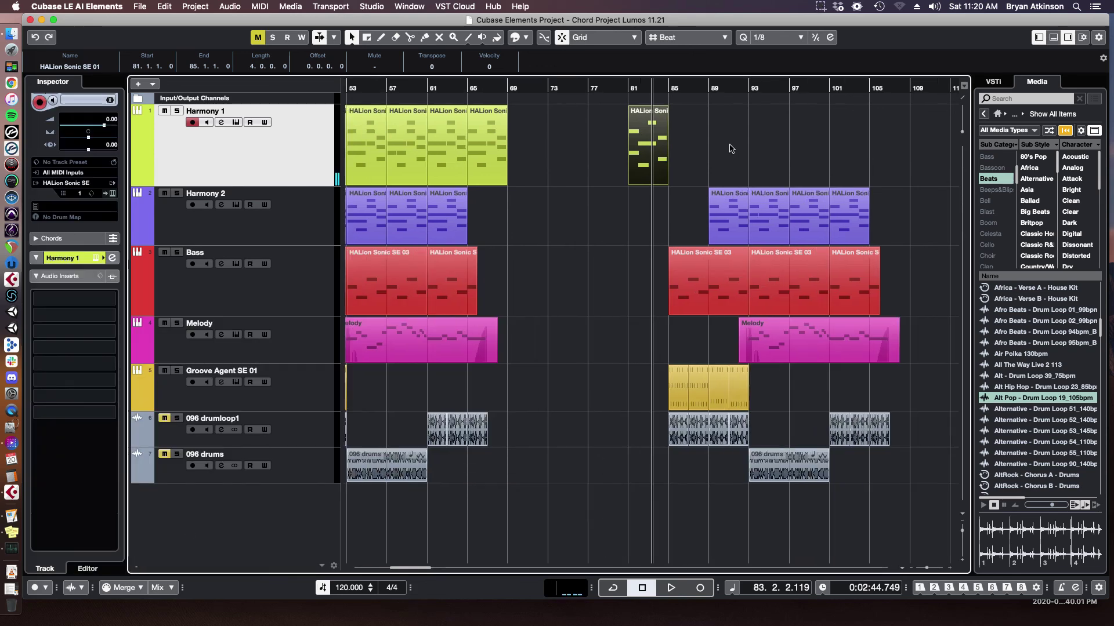
pyautogui.press('g')
pyautogui.press('g')
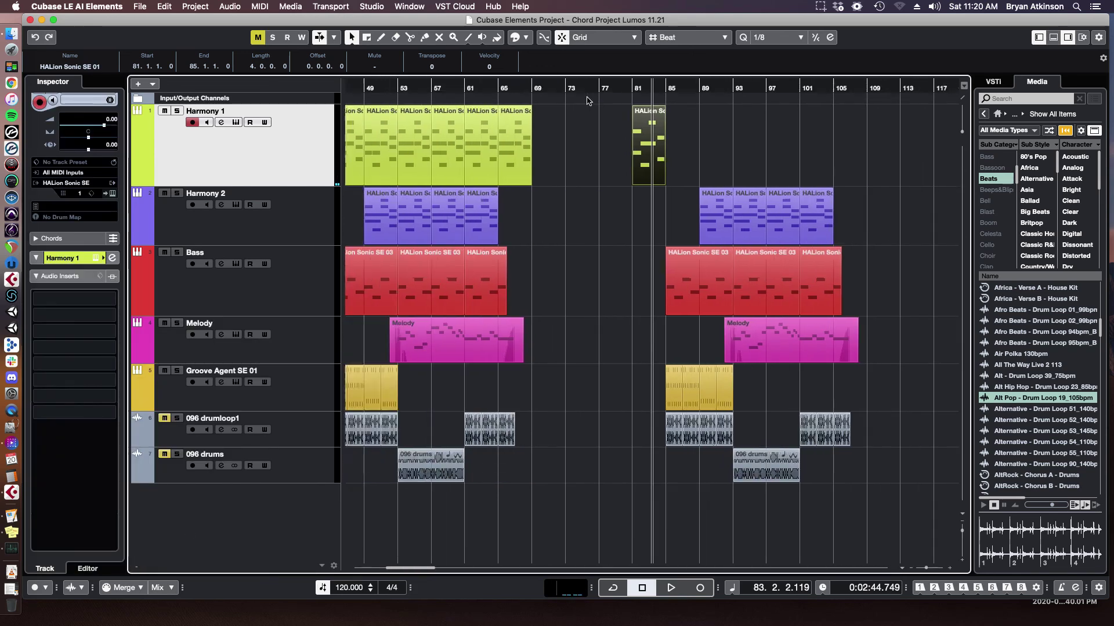
pyautogui.press('h')
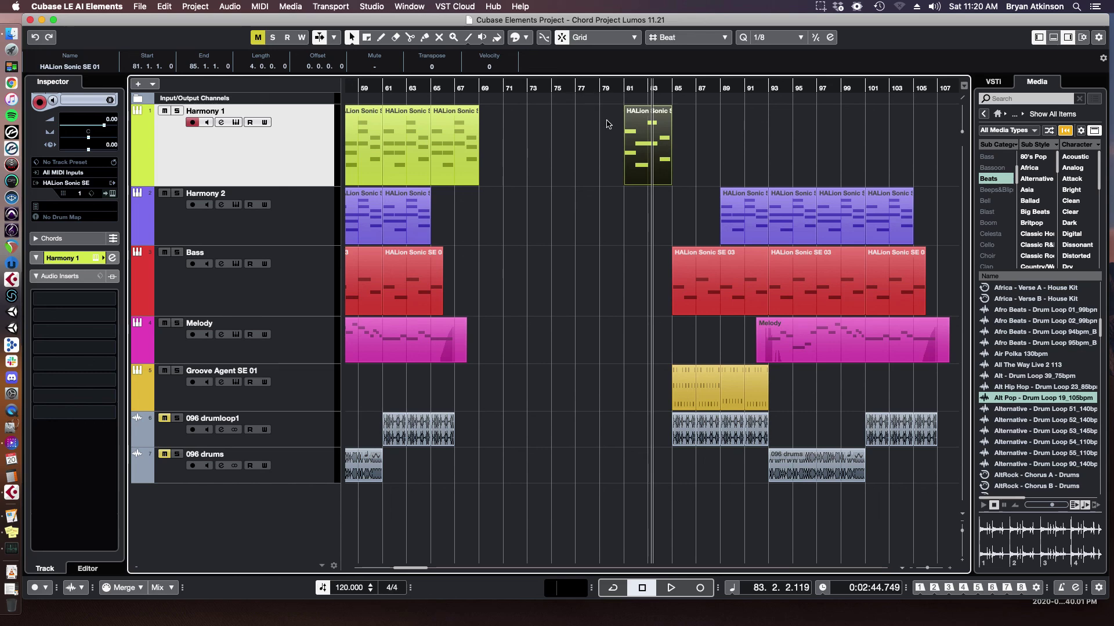
pyautogui.click(758, 39)
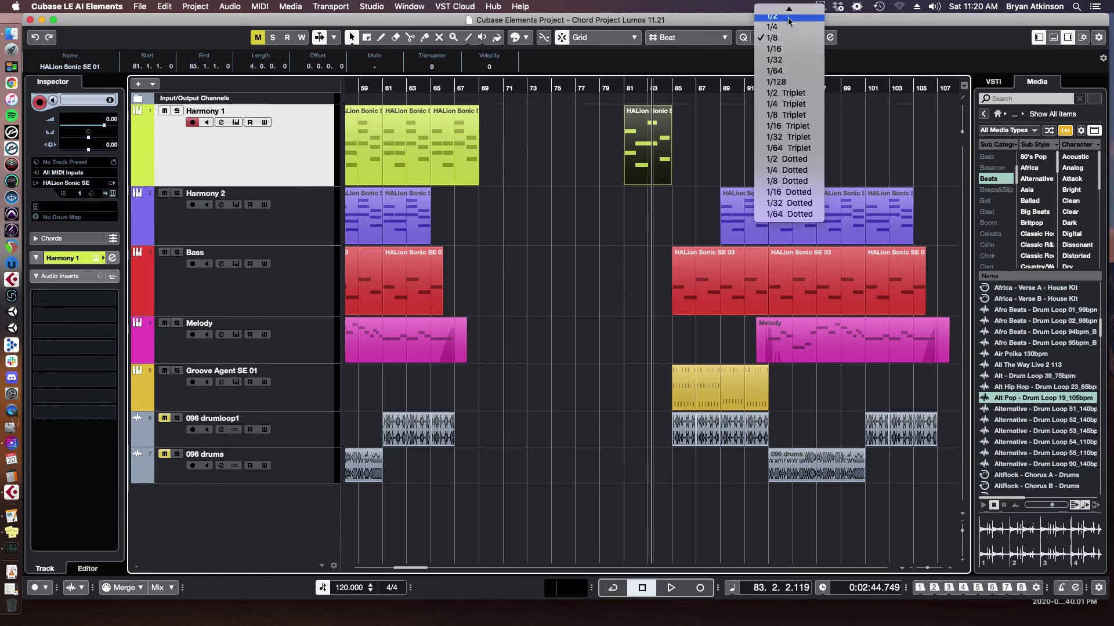
pyautogui.click(705, 139)
pyautogui.click(622, 85)
pyautogui.moveTo(621, 86); pyautogui.dragTo(881, 336)
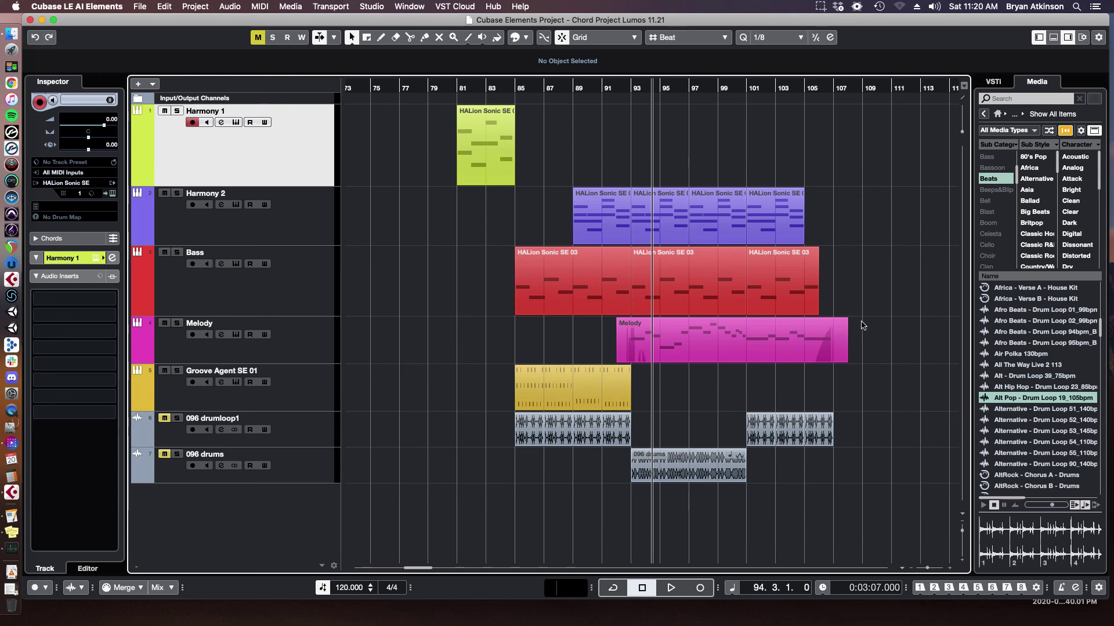
pyautogui.click(821, 6)
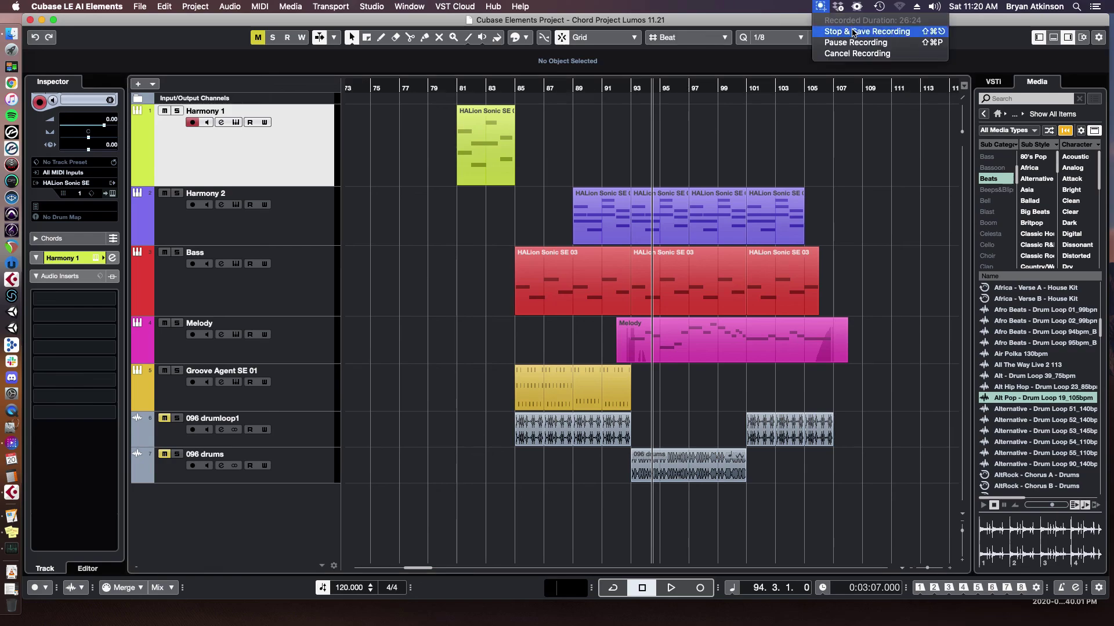